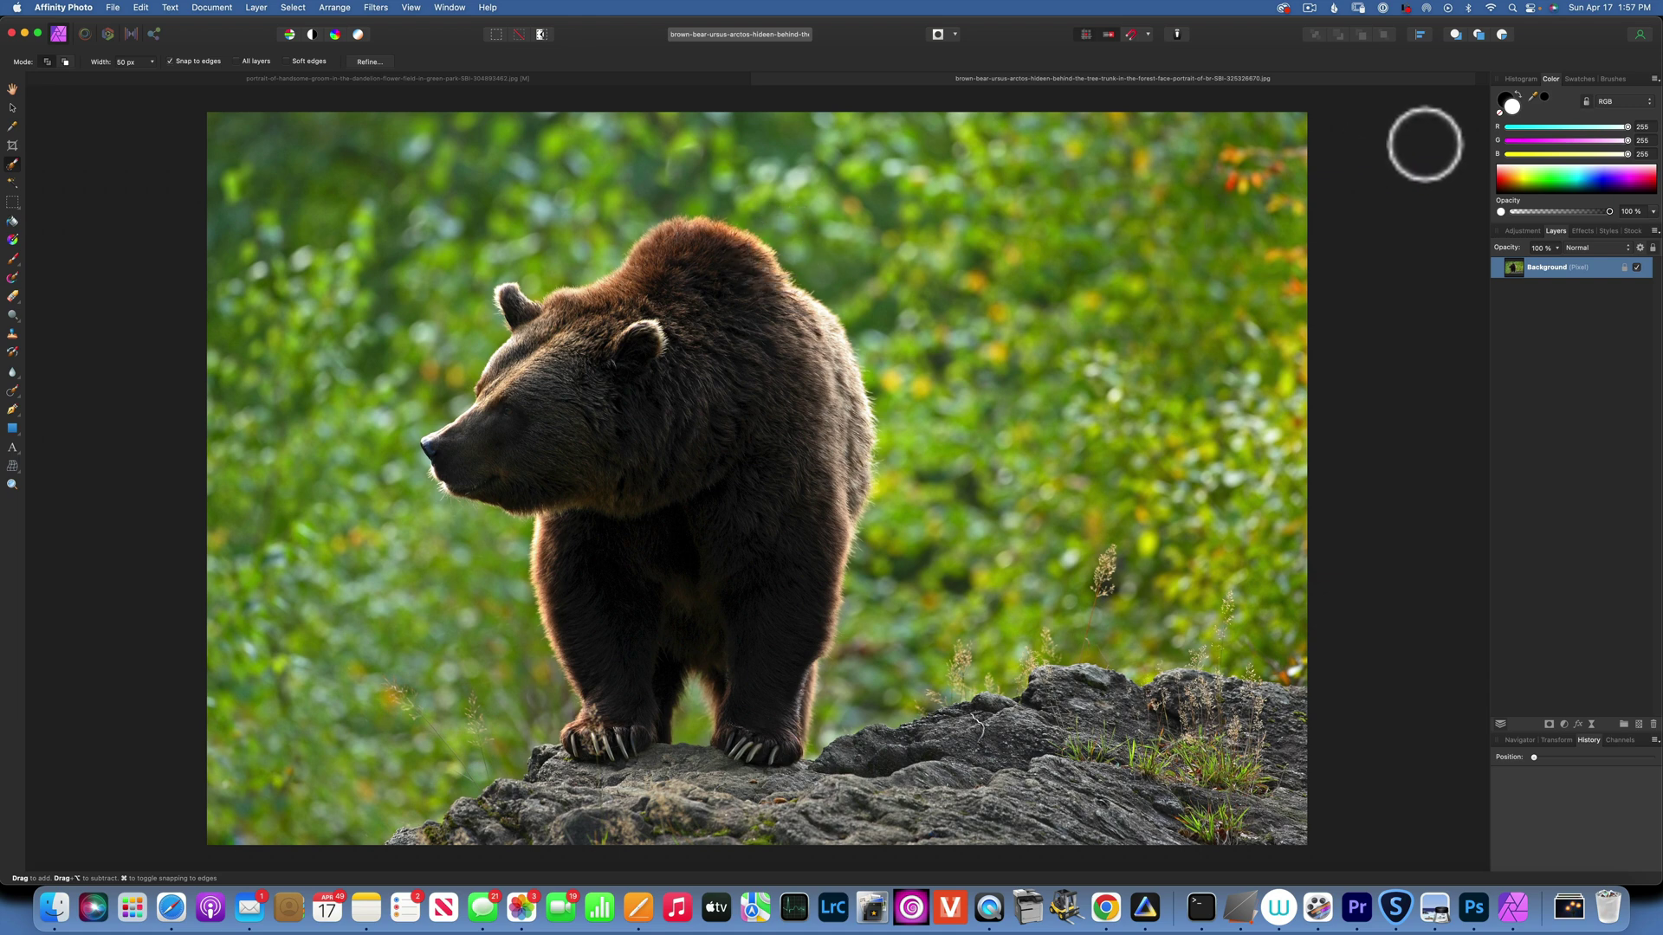
Duplicate the bear photo's Background layer and hide the duplicate.
double_click(1549, 265)
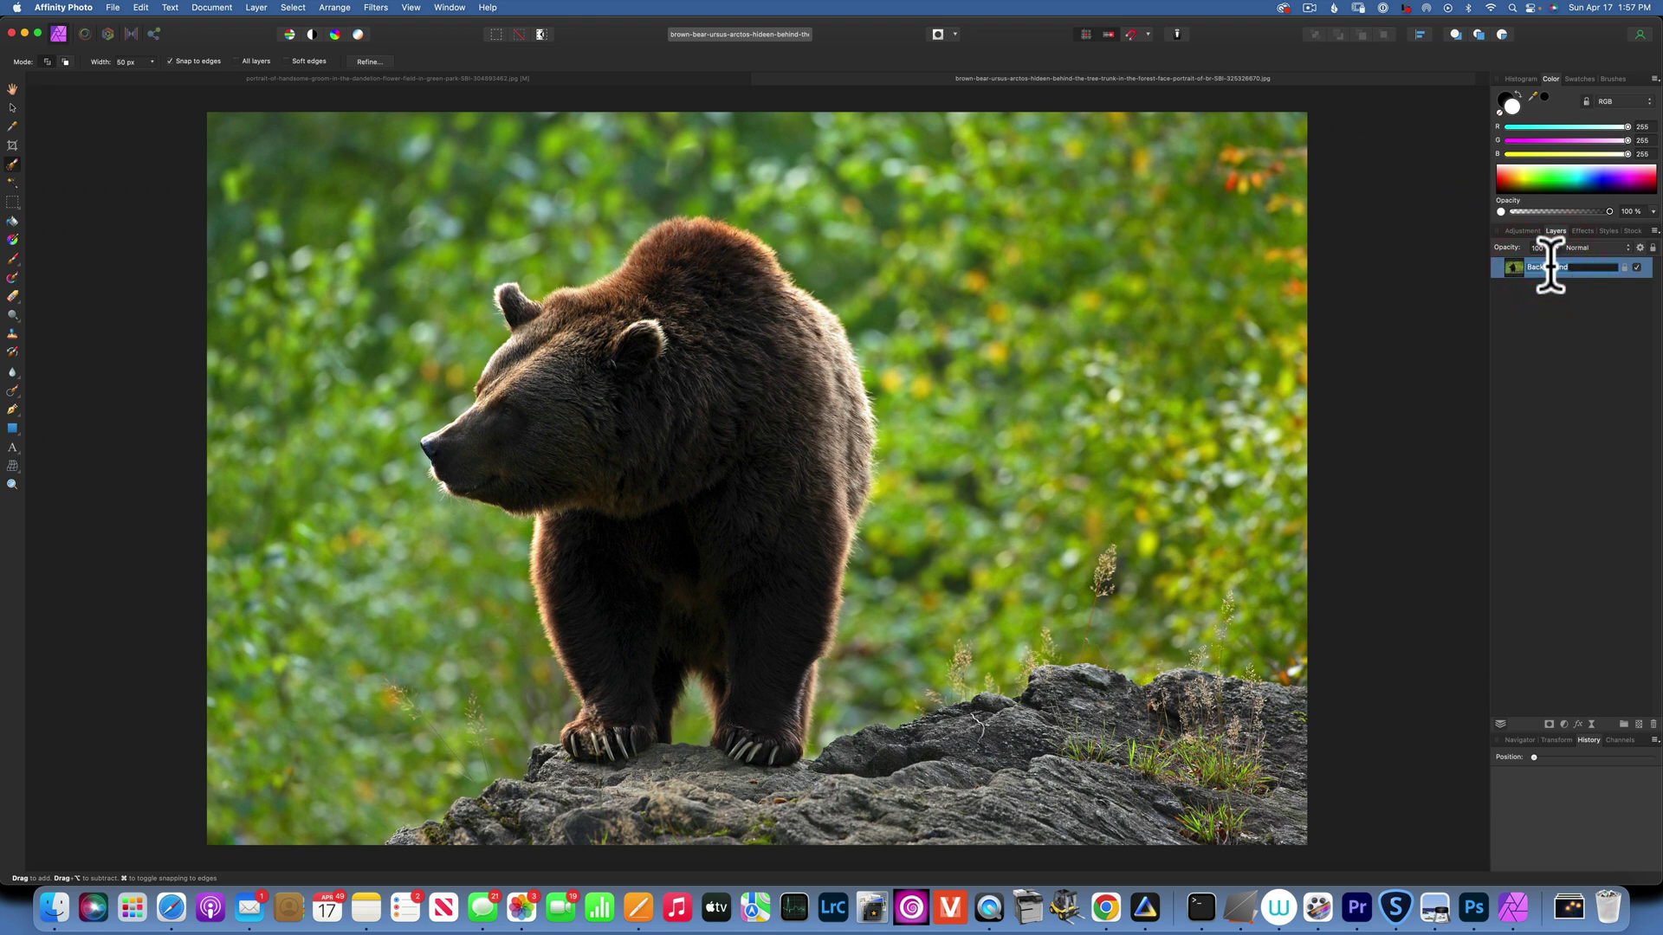
click(1645, 267)
key(super+j)
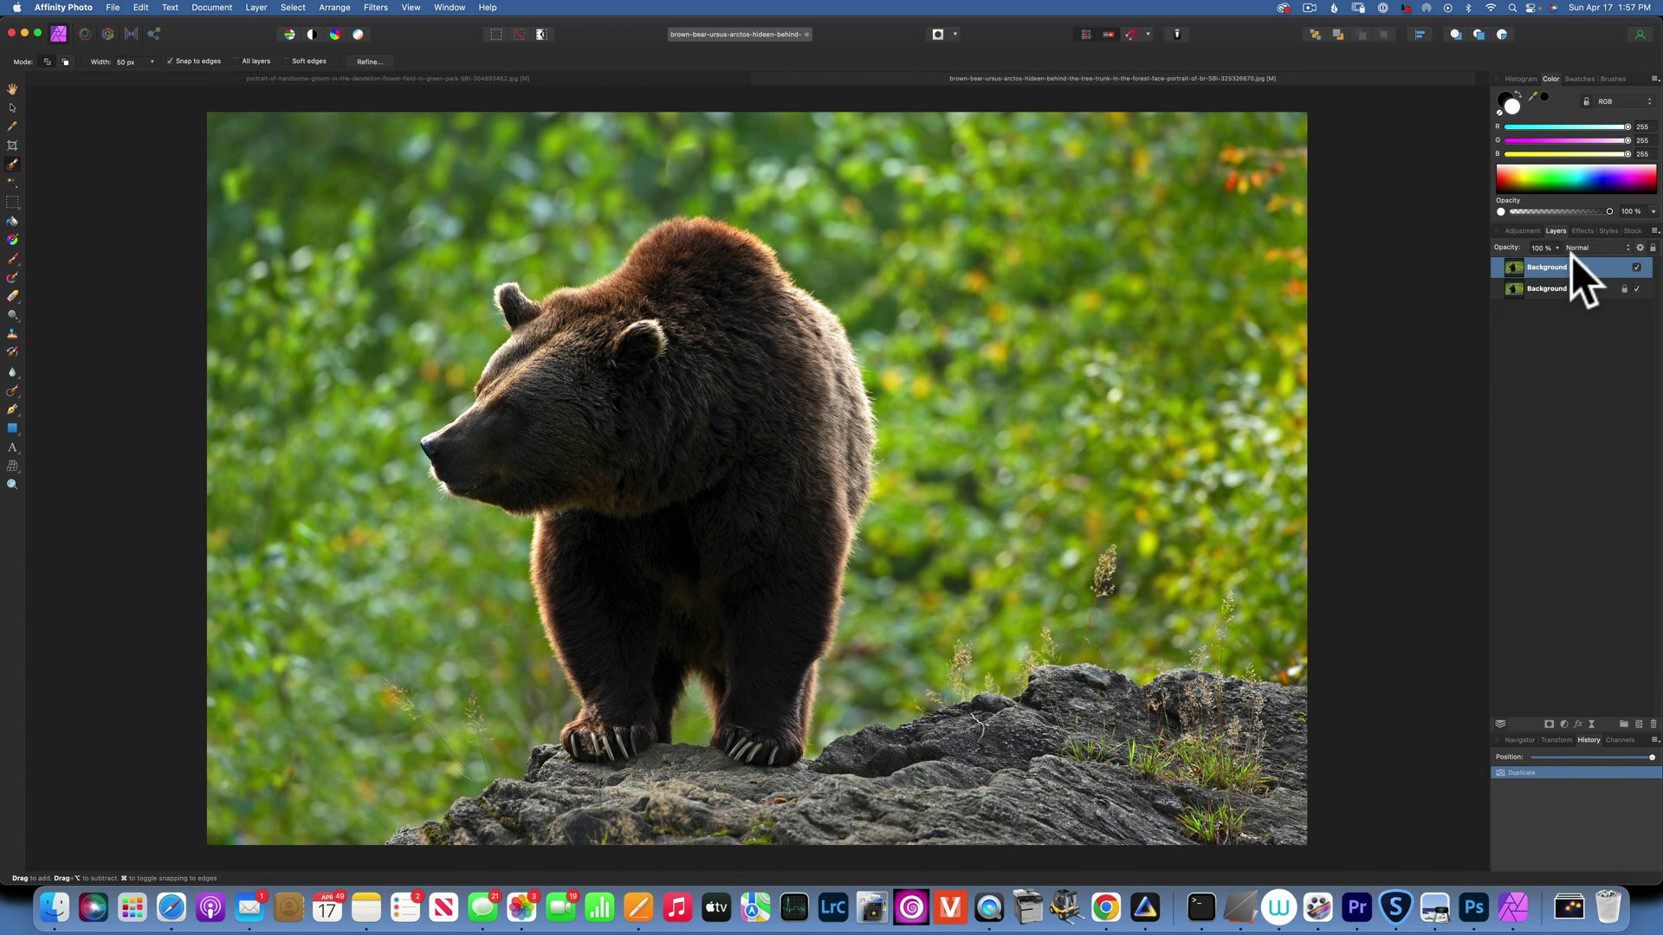
double_click(1542, 264)
click(1636, 268)
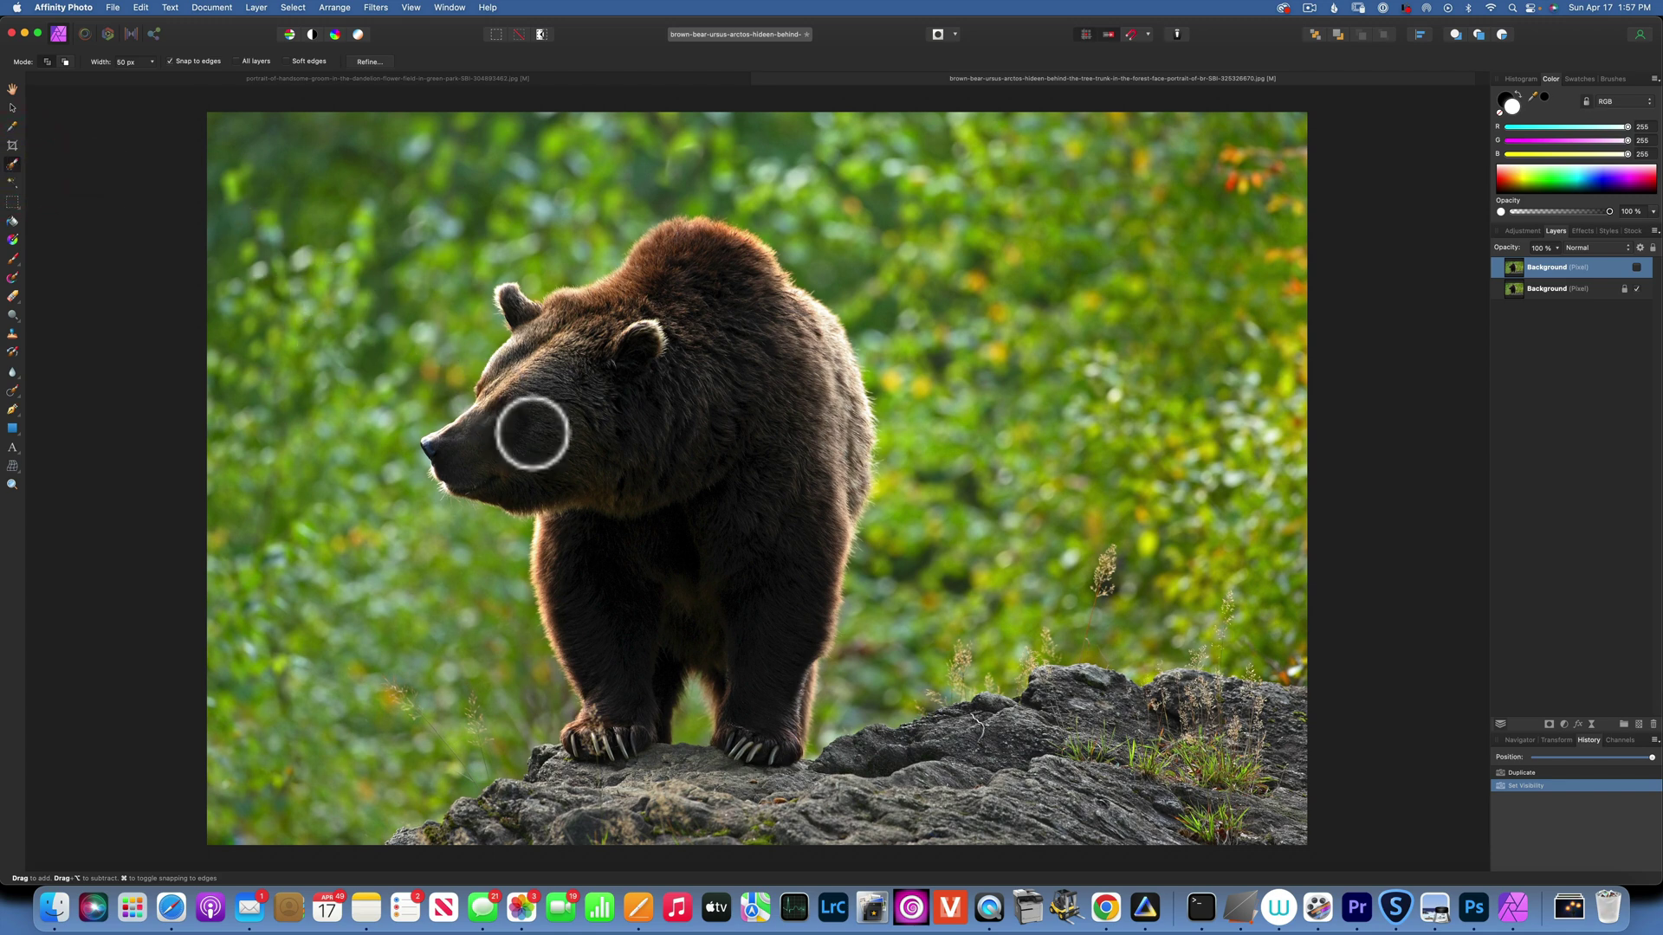
Enlarge the selection brush to 175 px and select the bear's head, body and legs.
key(bracketright)
key(bracketright)
key(bracketright)
key(bracketright)
key(bracketright)
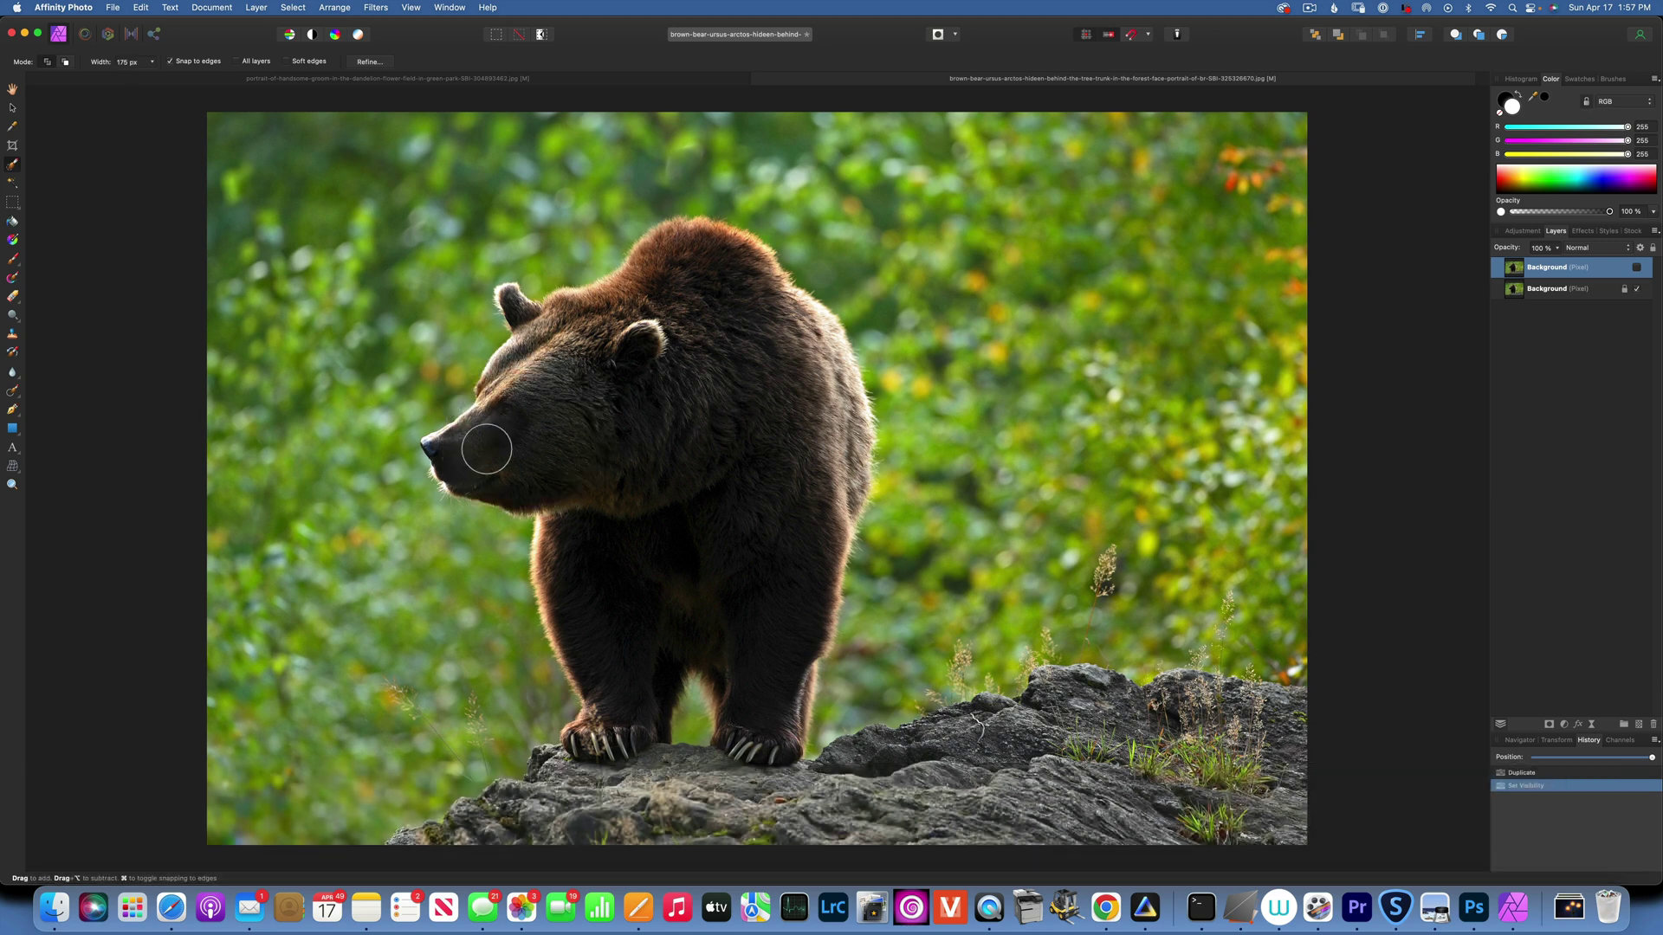
mouse_move(554, 371)
mouse_down()
mouse_move(714, 300)
mouse_move(737, 321)
mouse_move(788, 446)
mouse_move(787, 540)
mouse_move(737, 640)
mouse_up()
key(super+d)
click(631, 306)
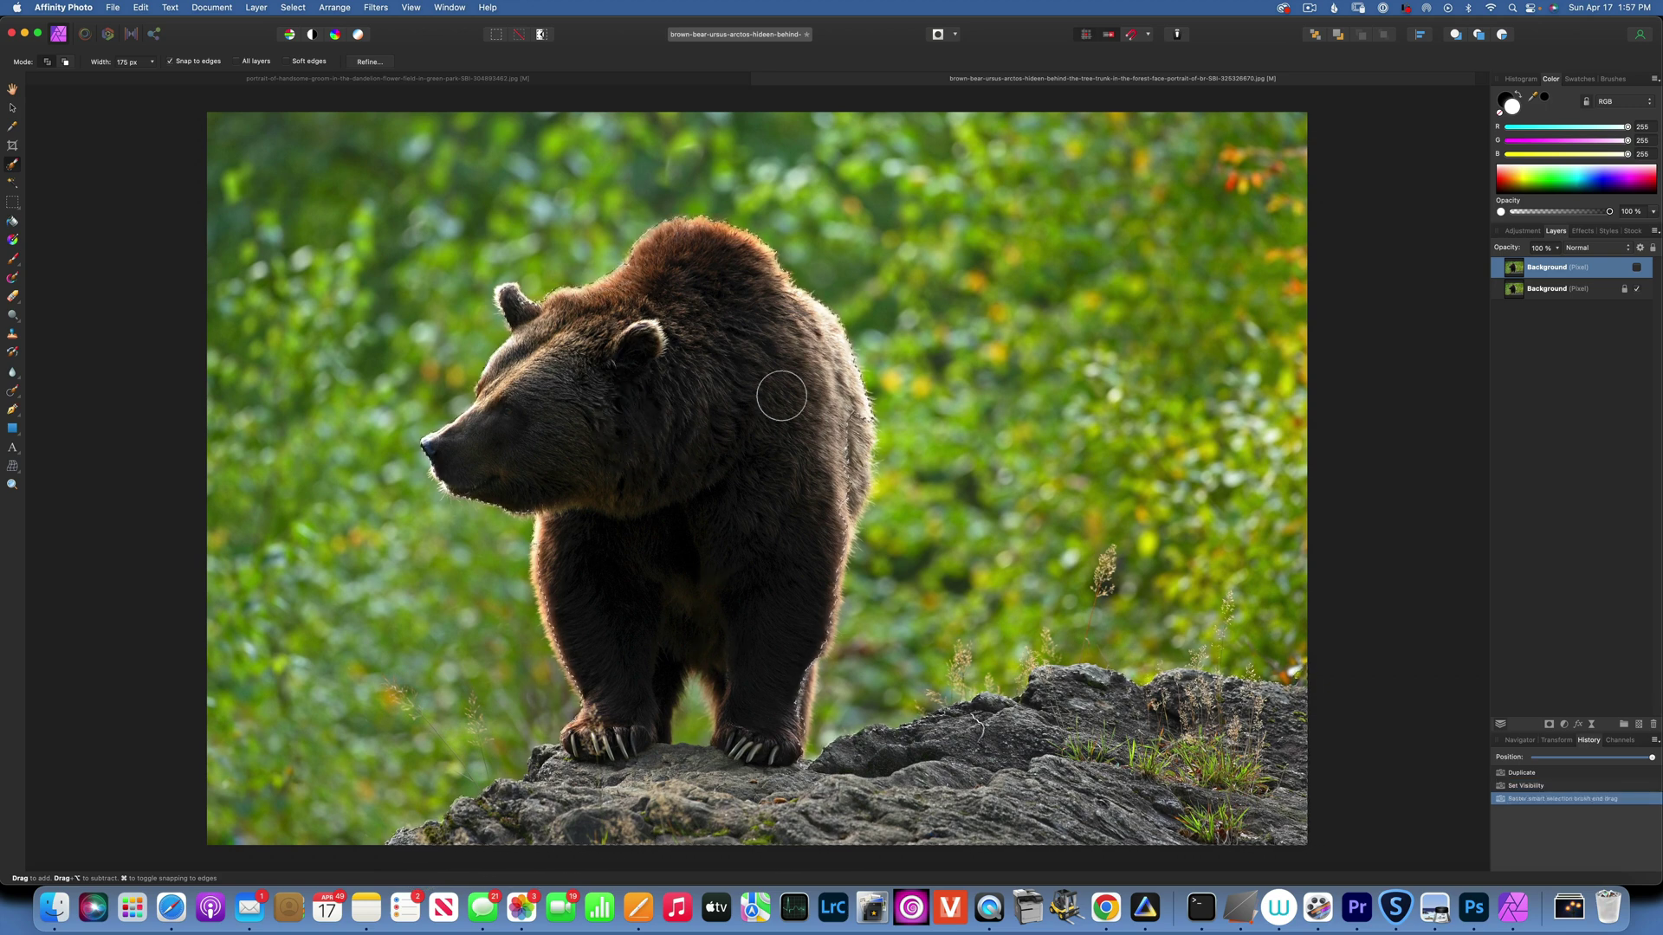
drag(829, 496, 815, 501)
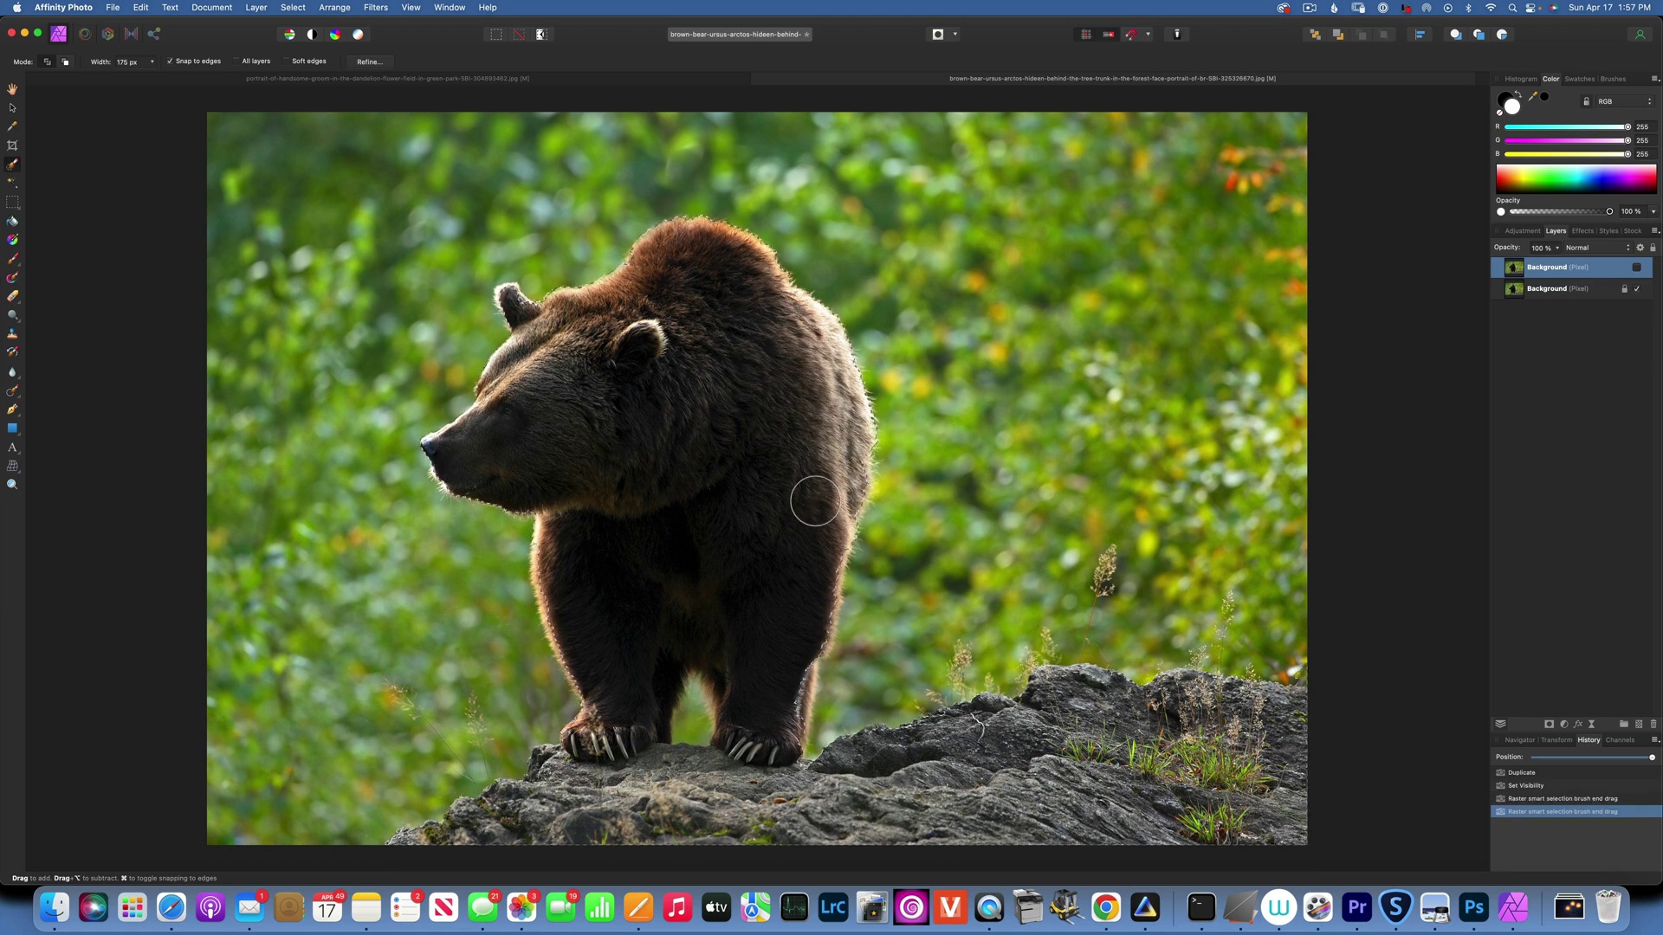
drag(780, 698, 749, 652)
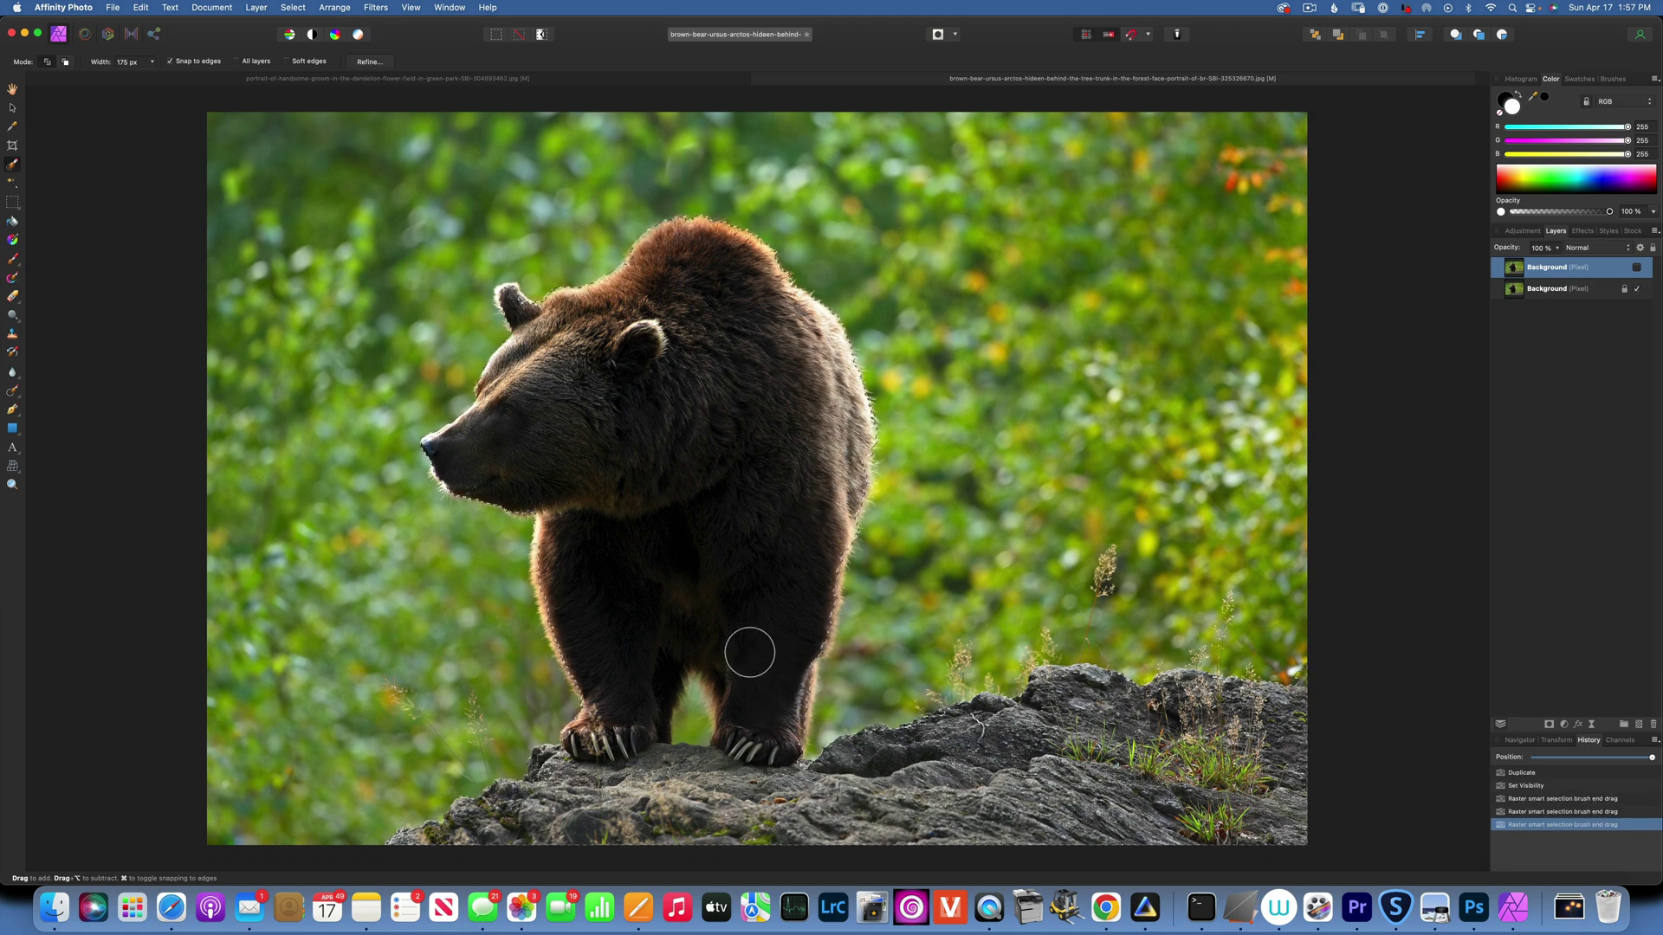
Set the selection brush to 77 px and subtract the green gap between the bear's legs from the selection.
key(bracketright)
key(bracketright)
key(bracketright)
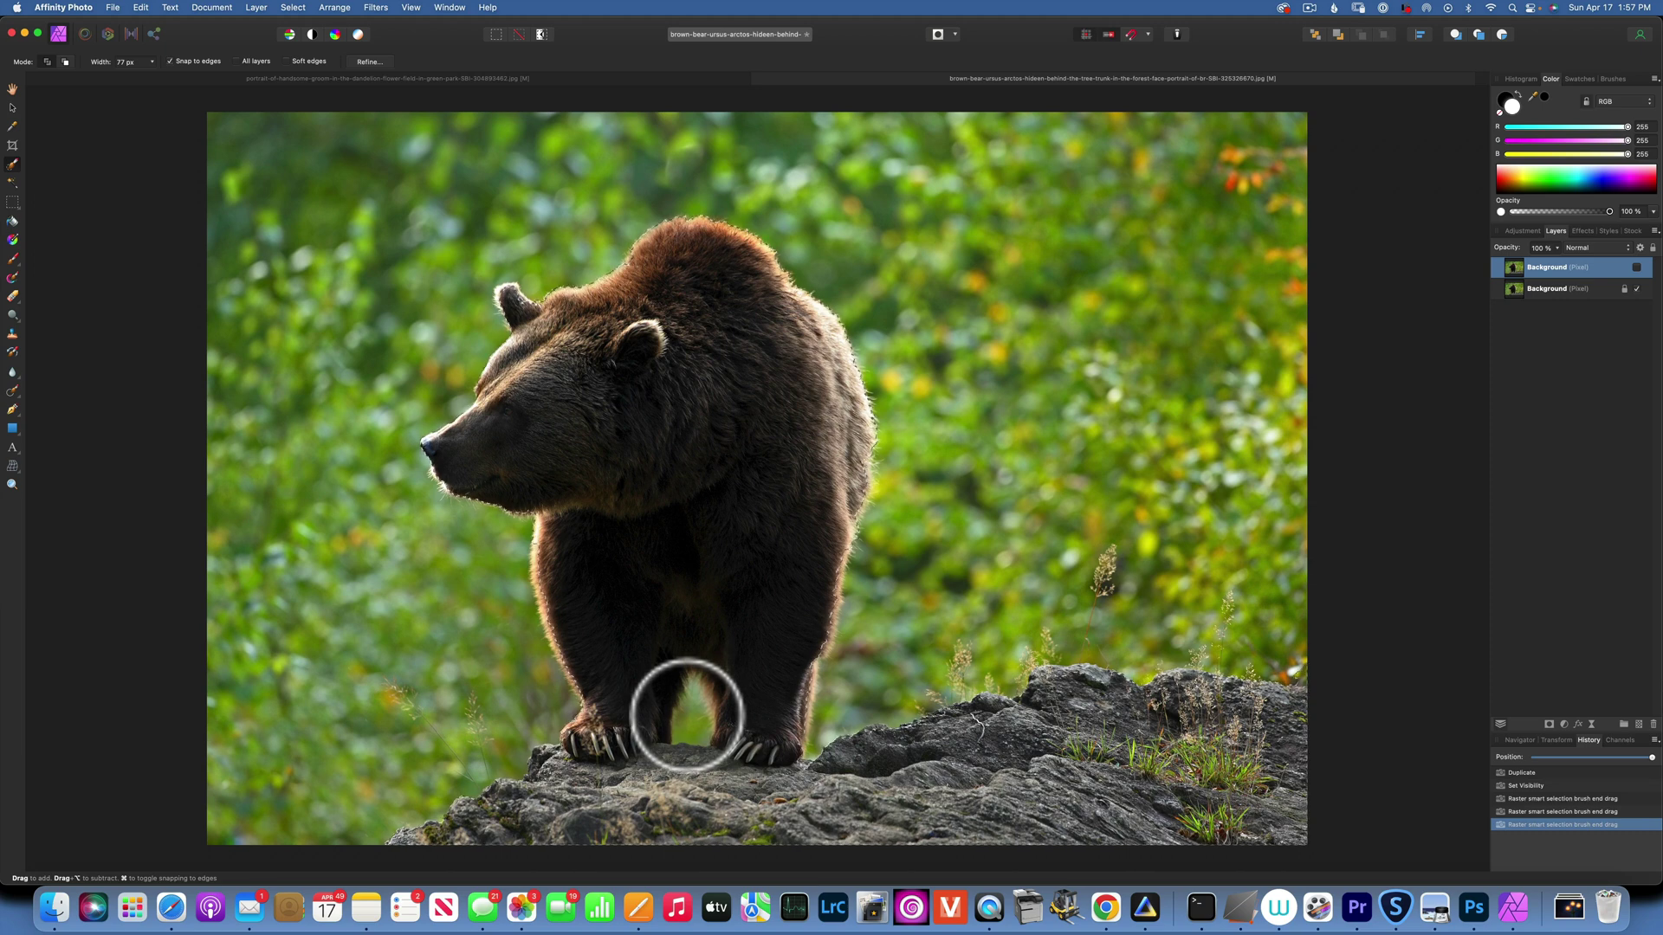
key(alt)
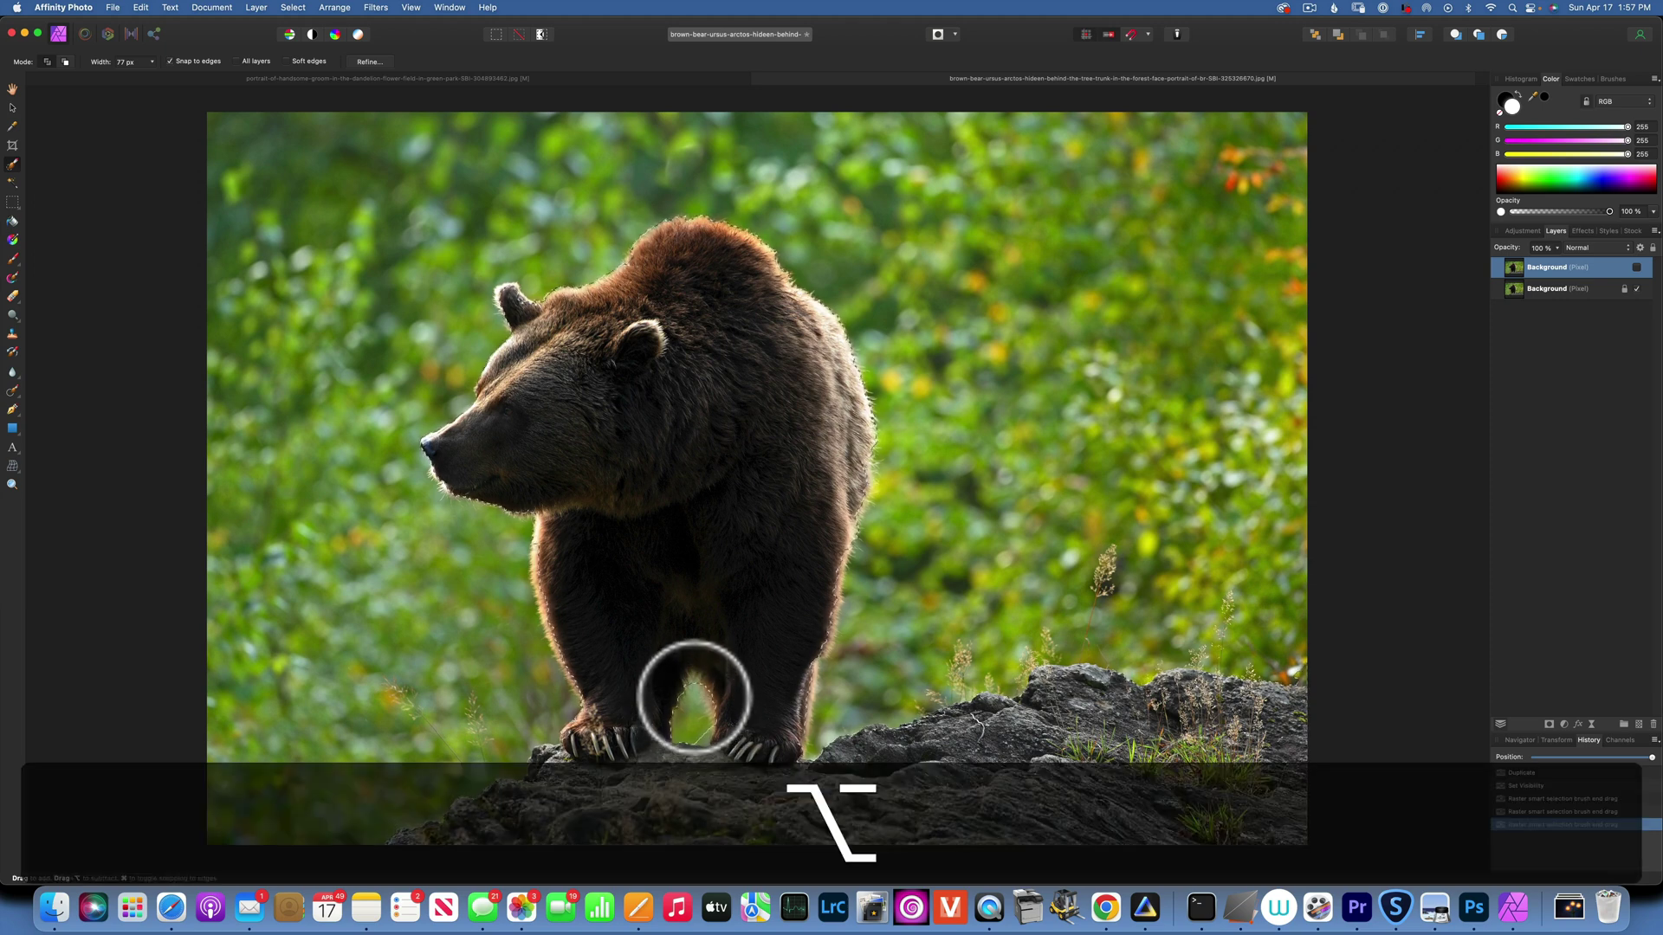
alt+click(701, 726)
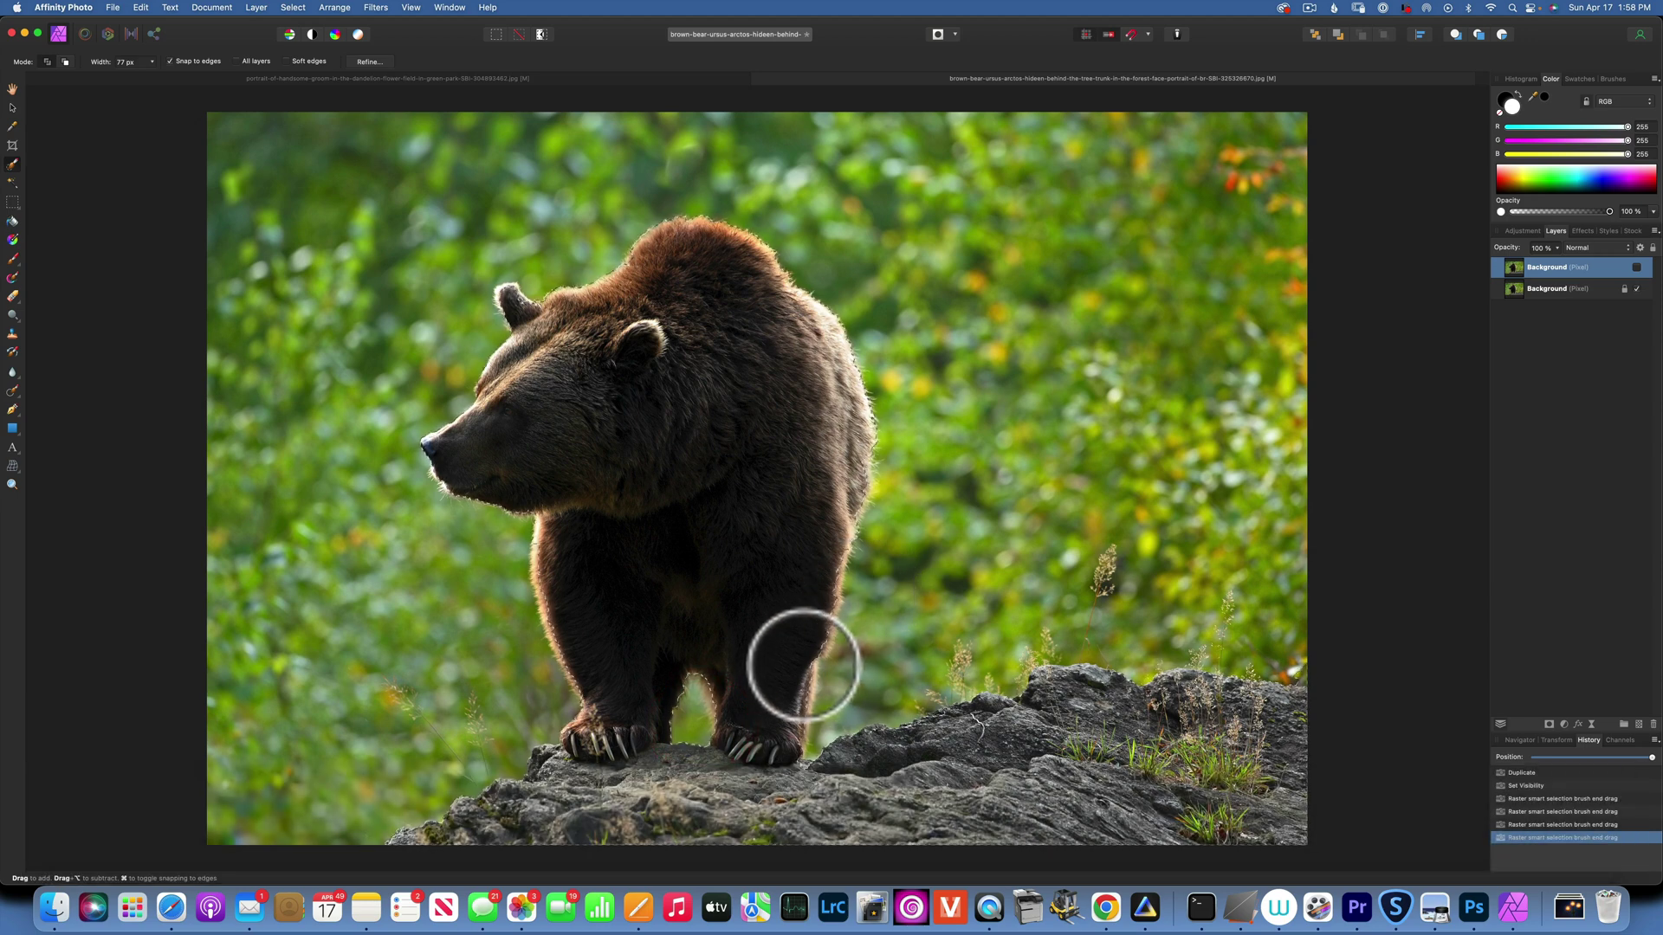
Add both front paws, the bear's far ear and the rock beneath the paws to the selection.
click(789, 750)
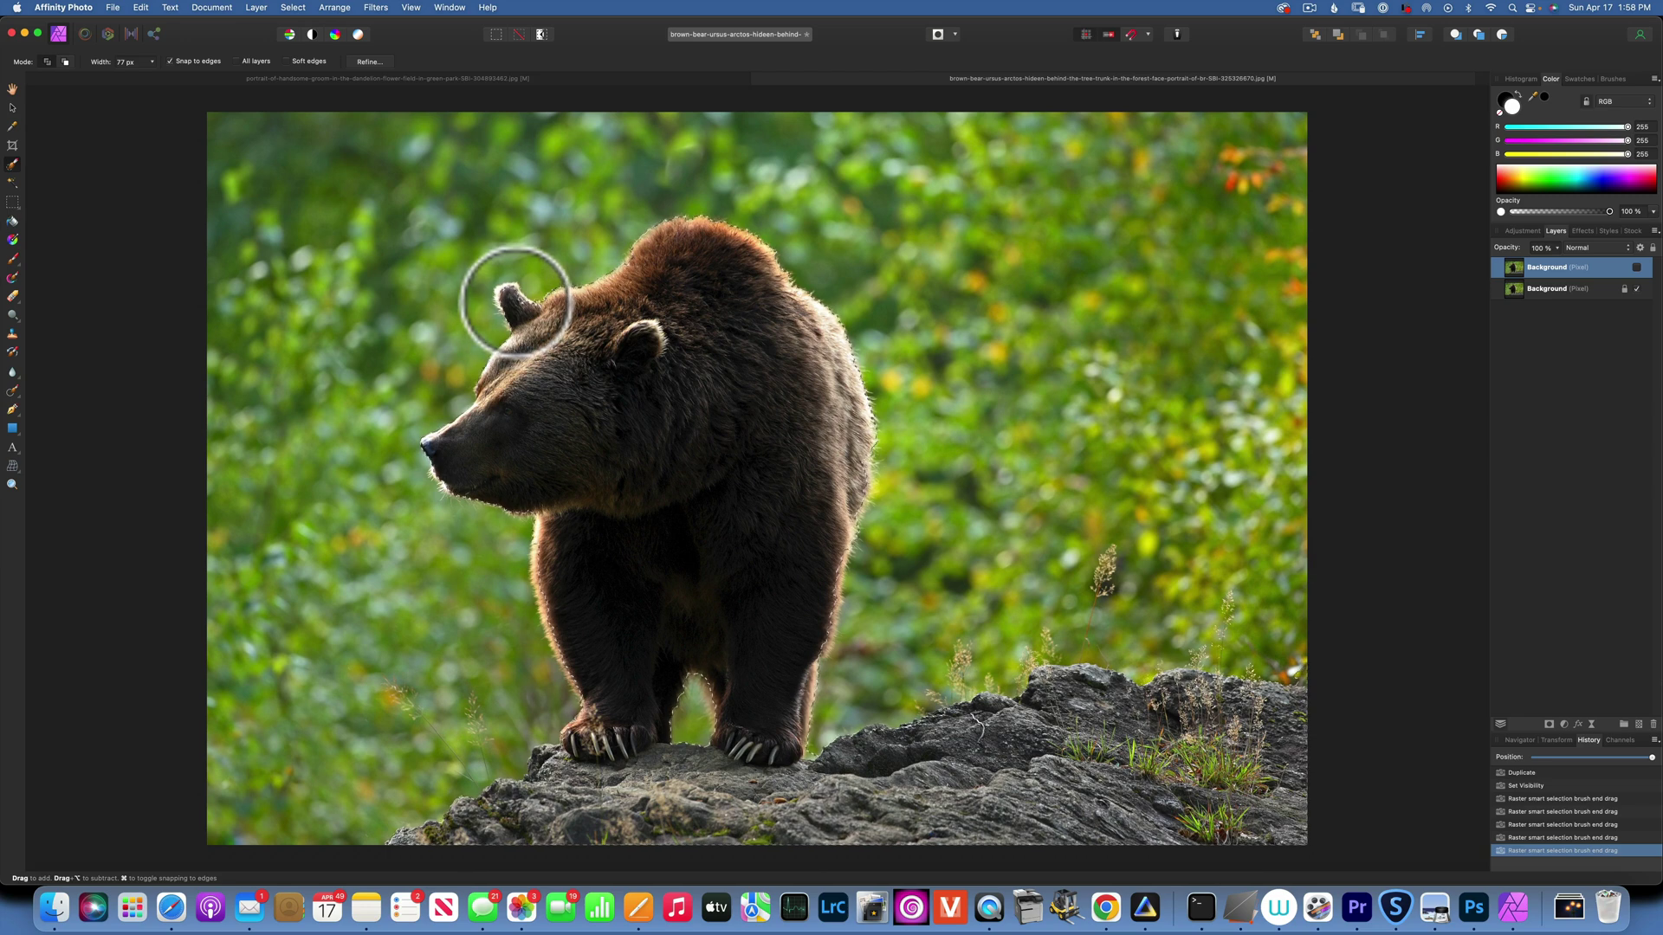
click(558, 334)
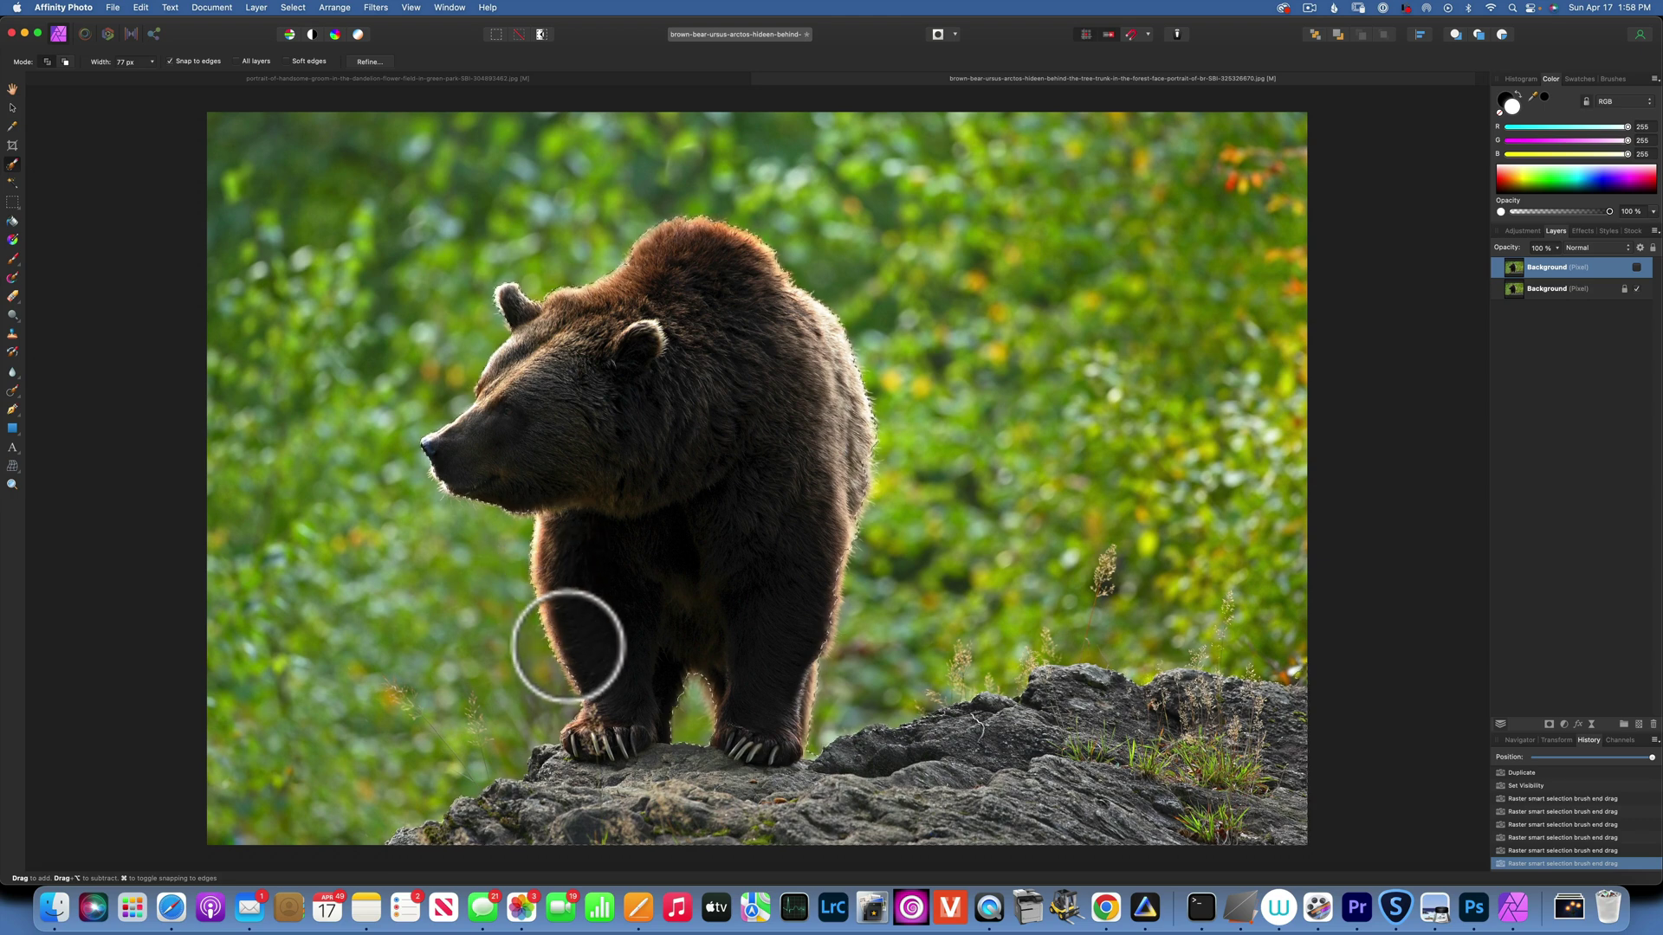
click(621, 736)
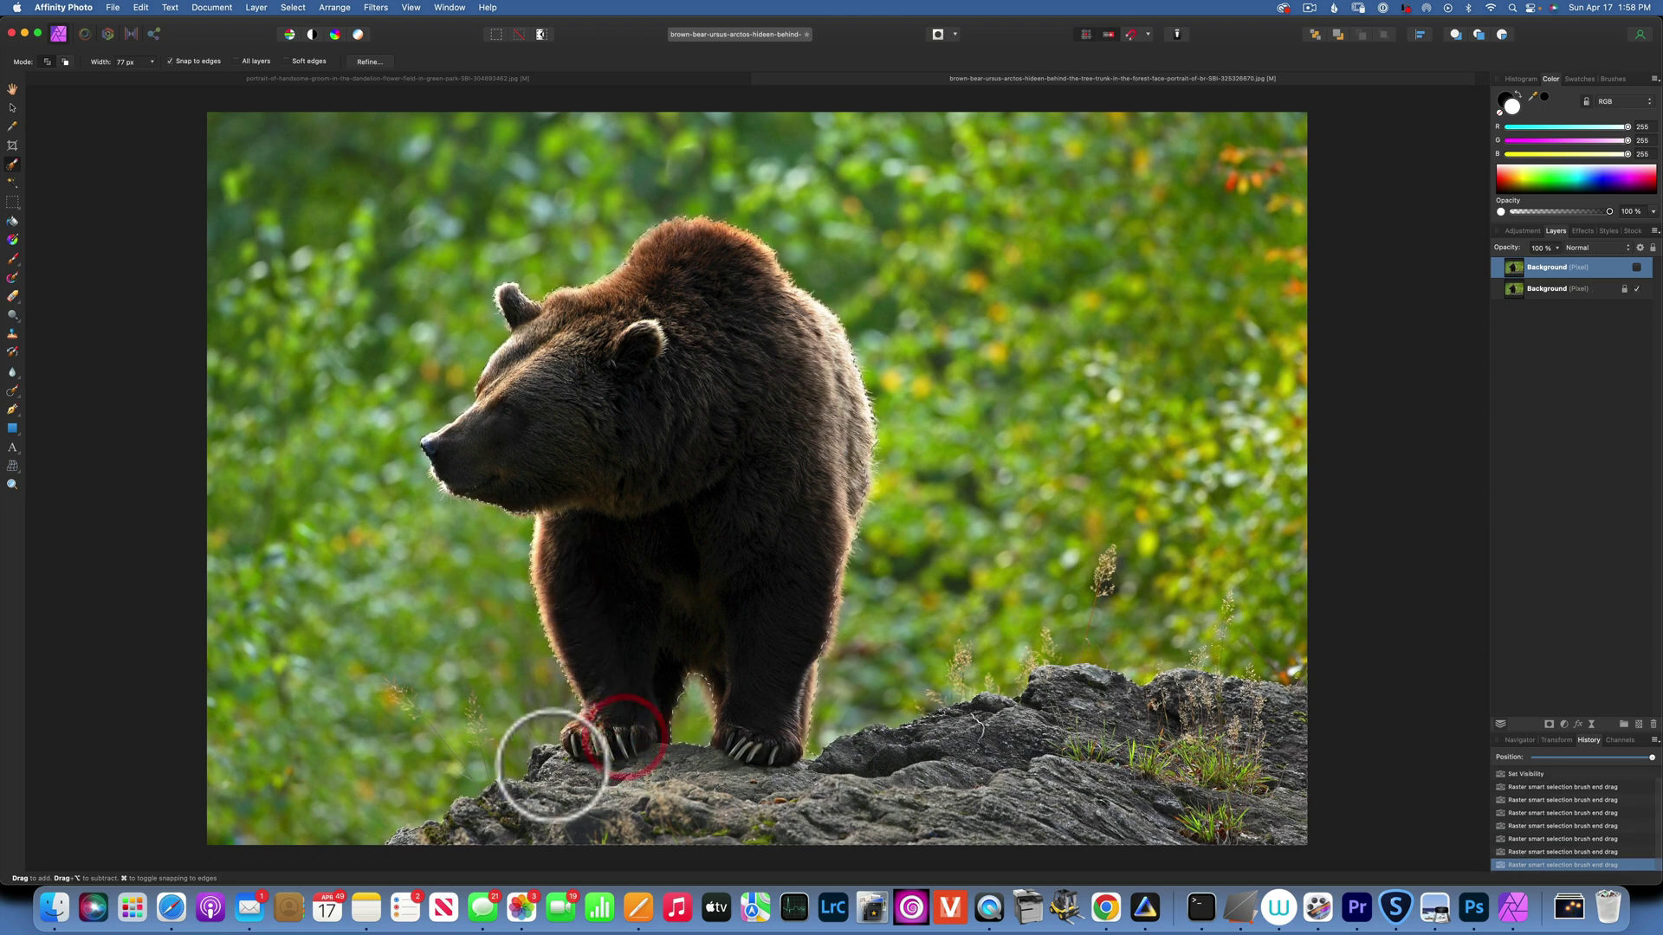
click(554, 777)
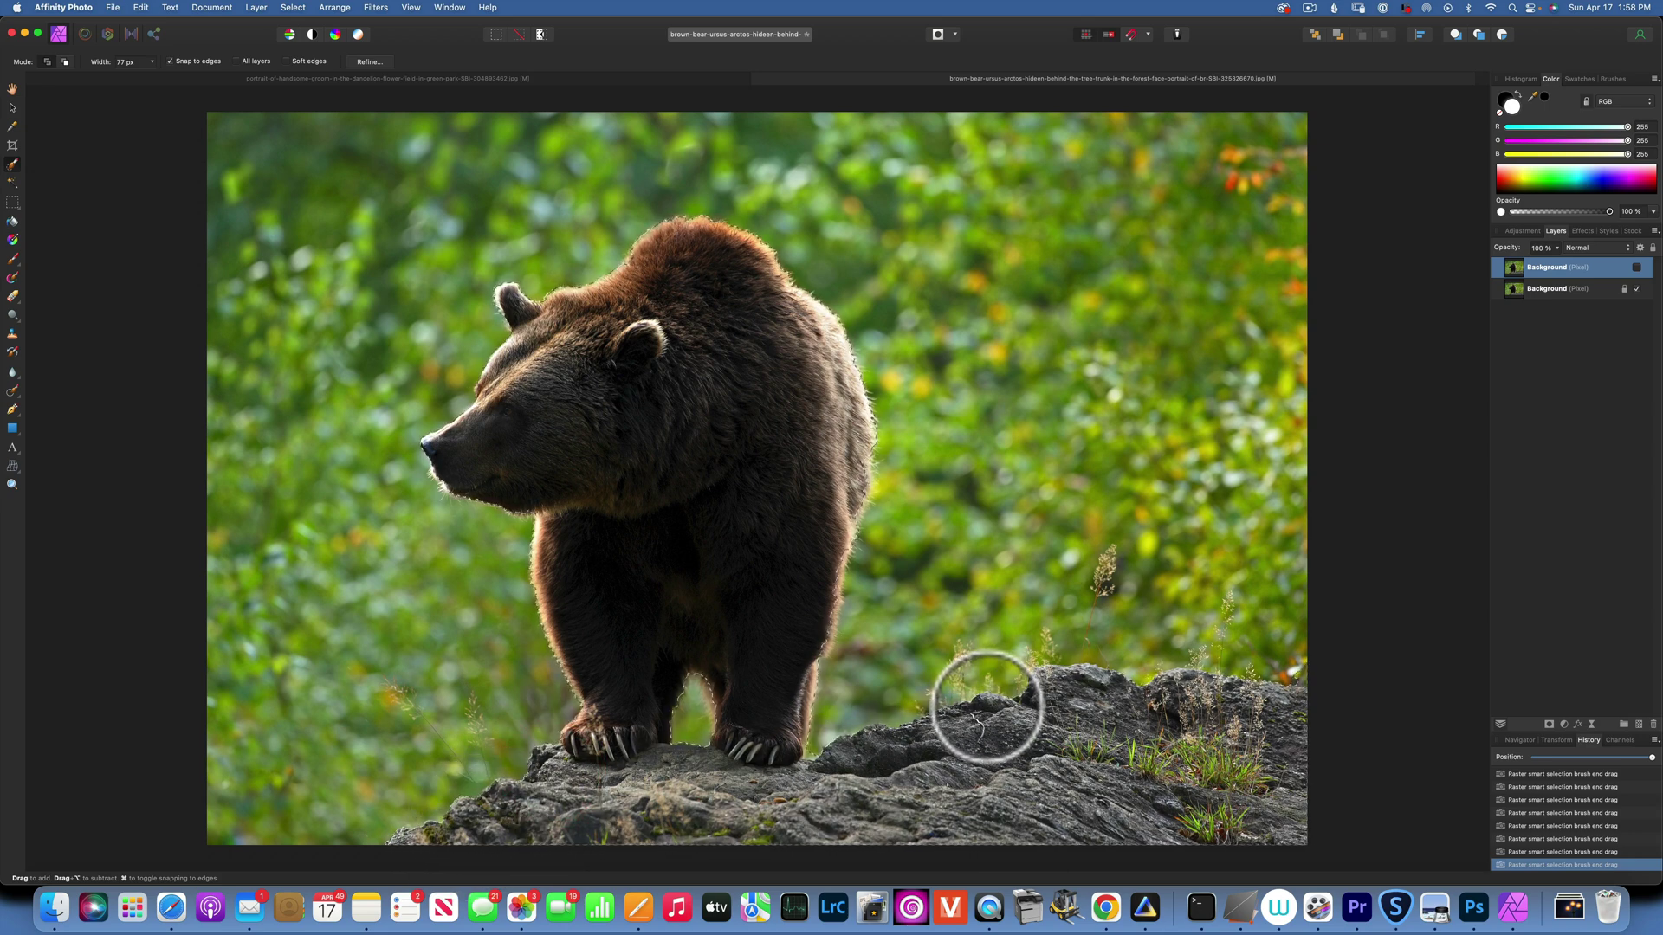
Extend the selection along the rock ridge to the image edge and subtract the foliage spill above its far end.
click(996, 711)
click(1061, 686)
click(1108, 692)
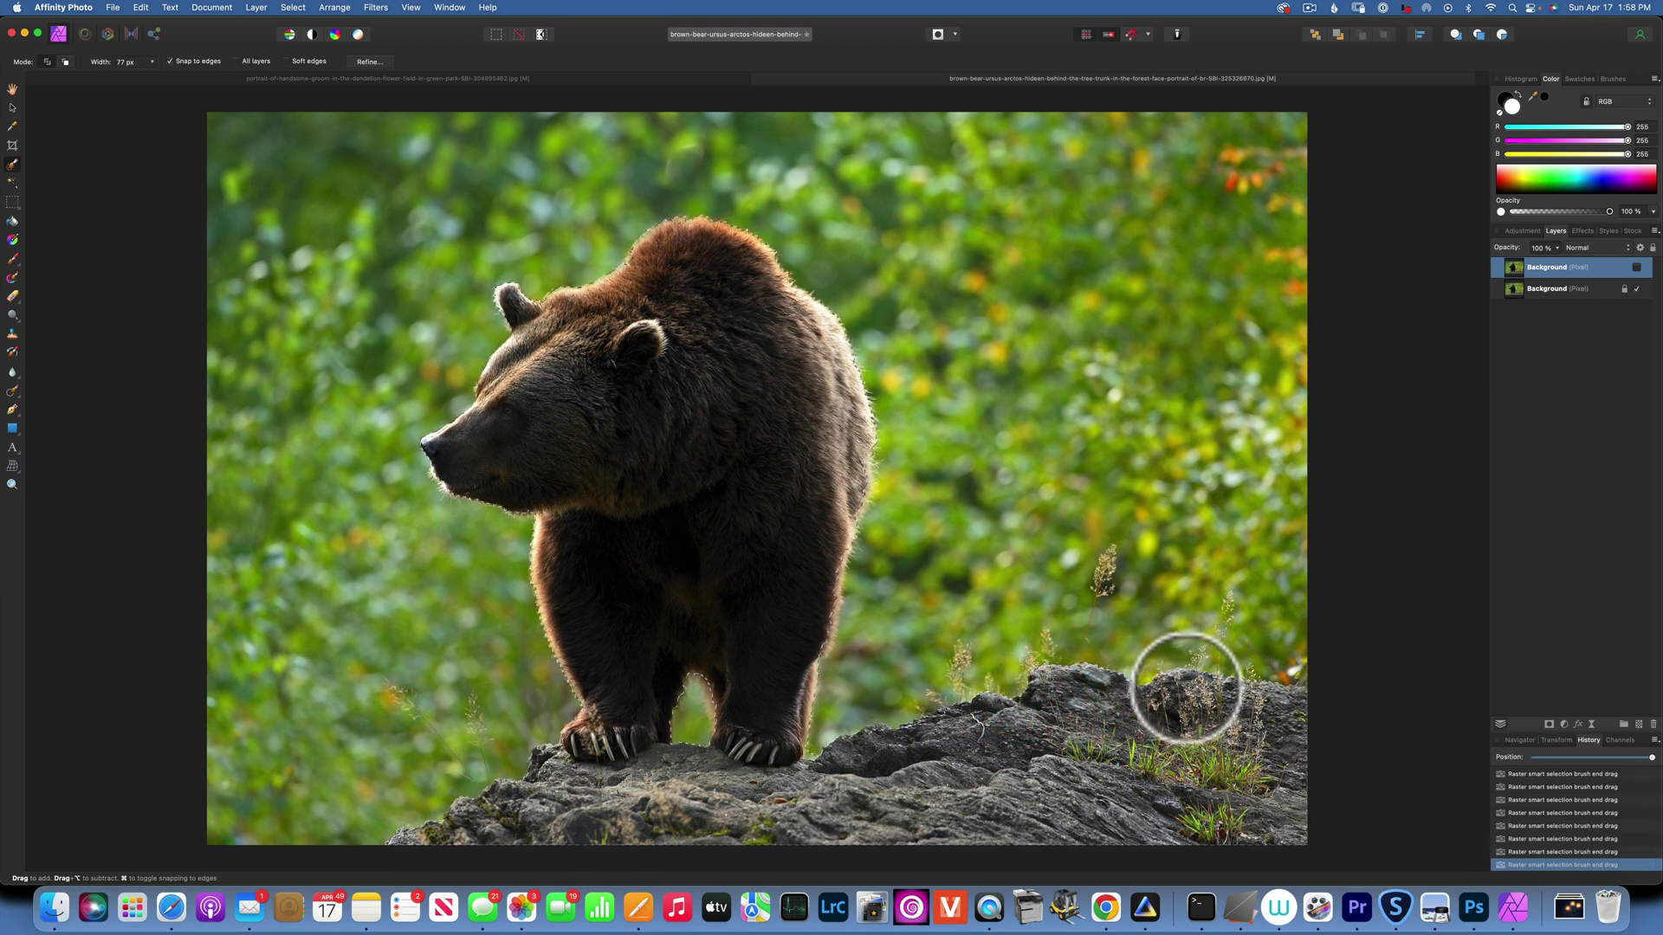
click(1190, 695)
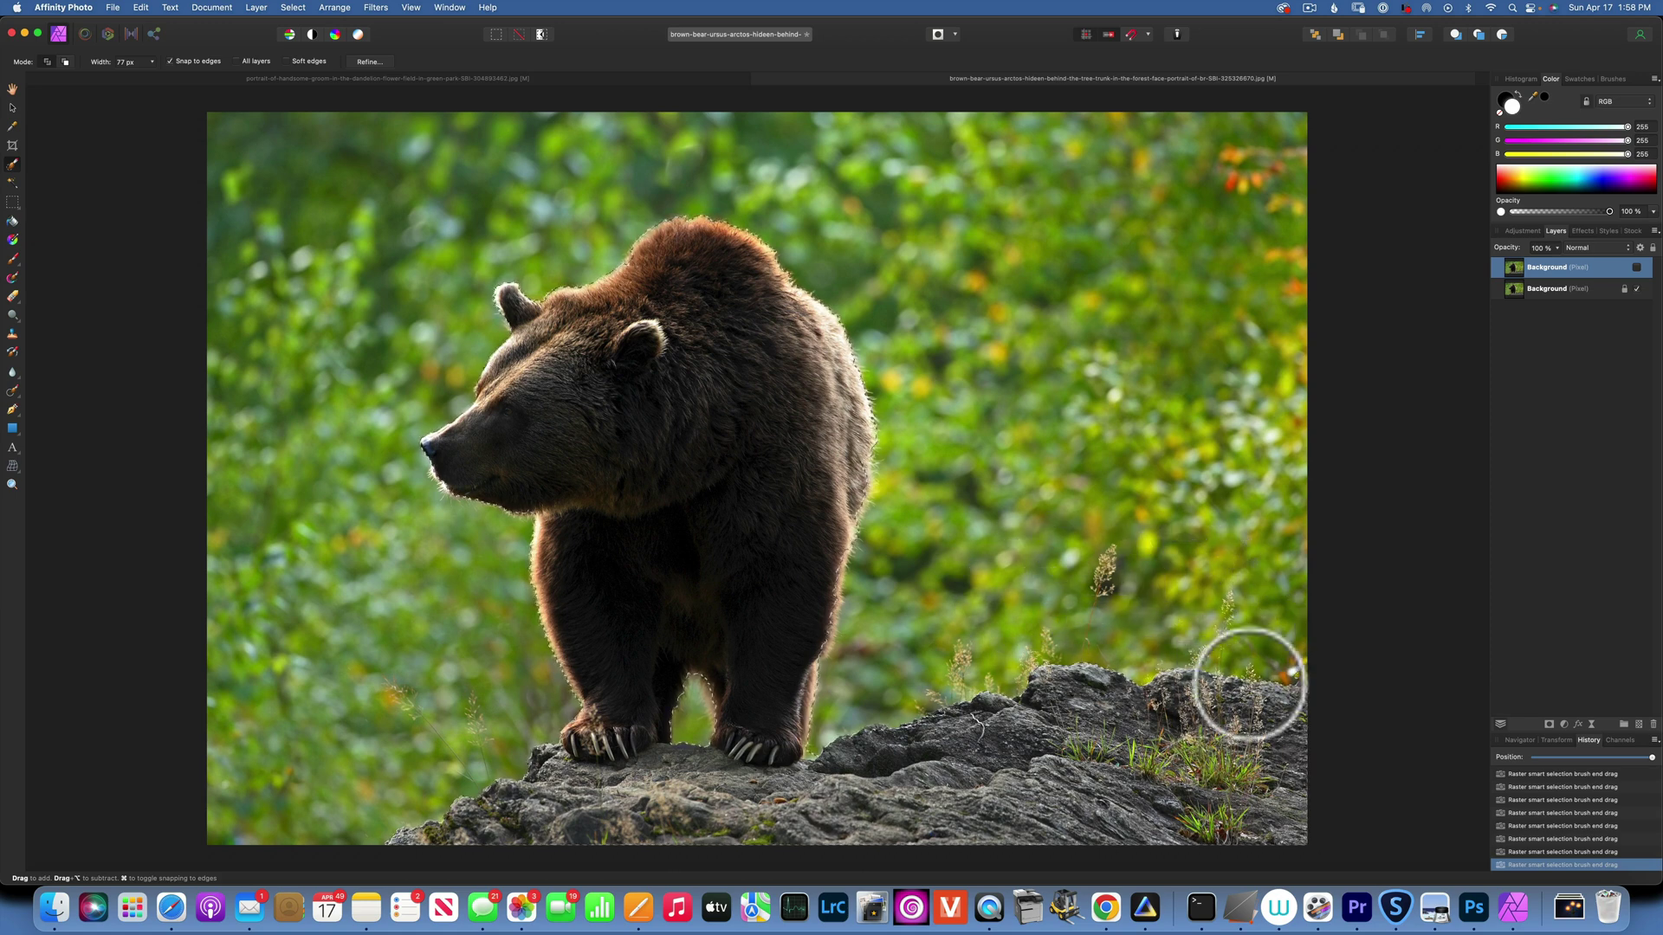
key(alt)
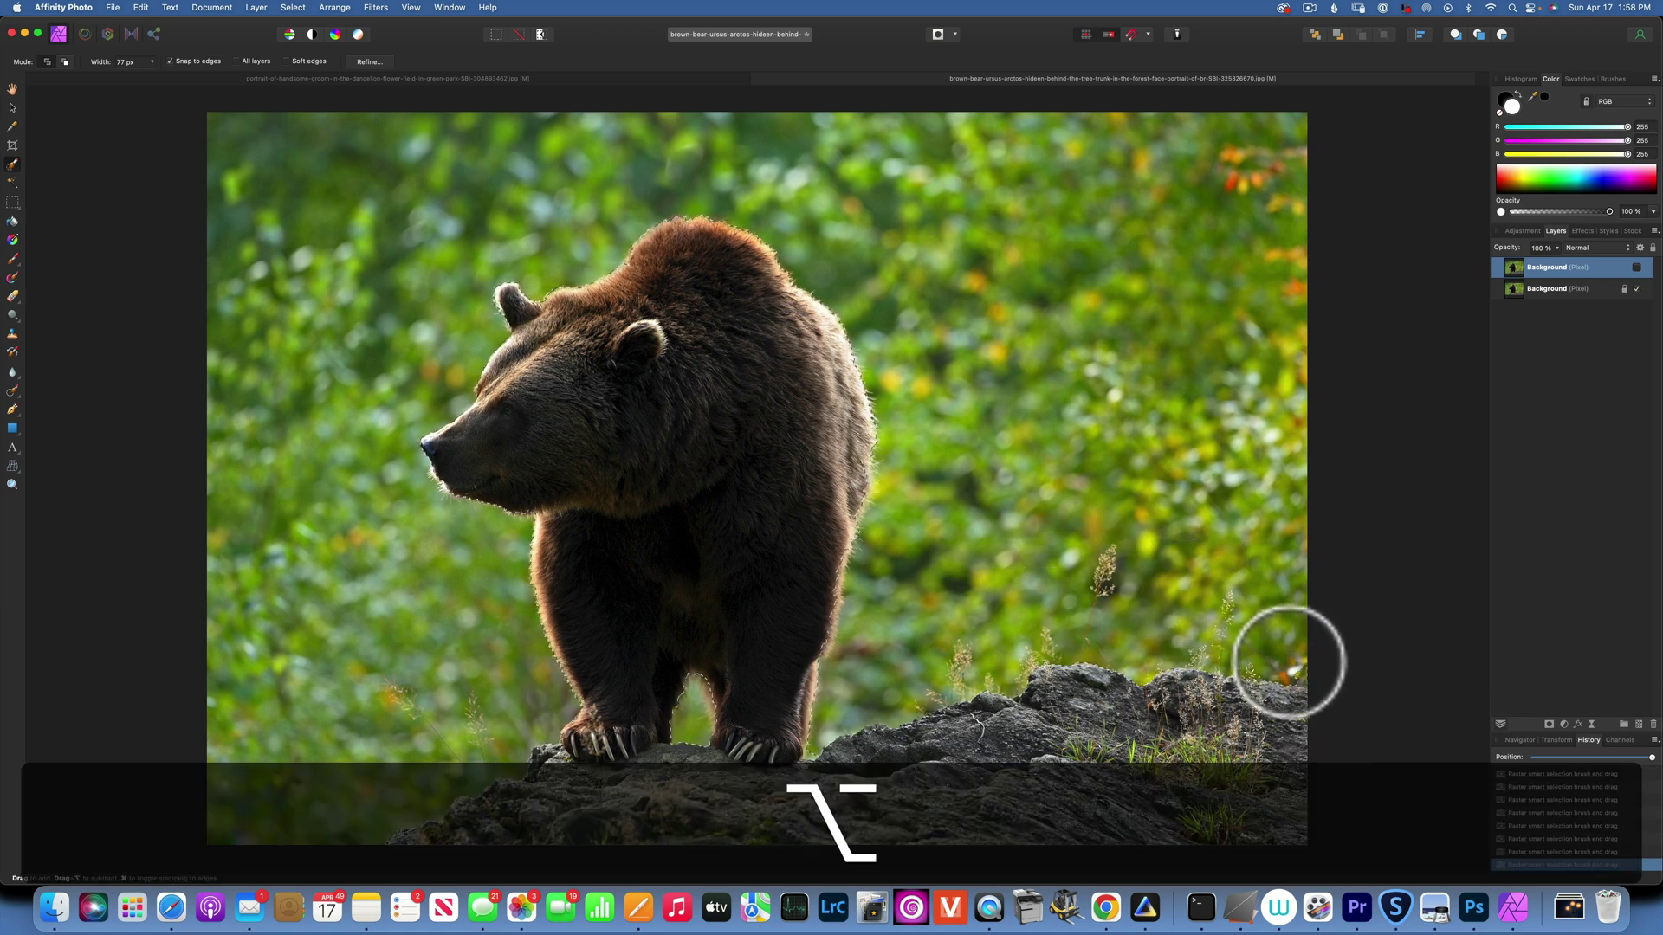
alt+click(1329, 675)
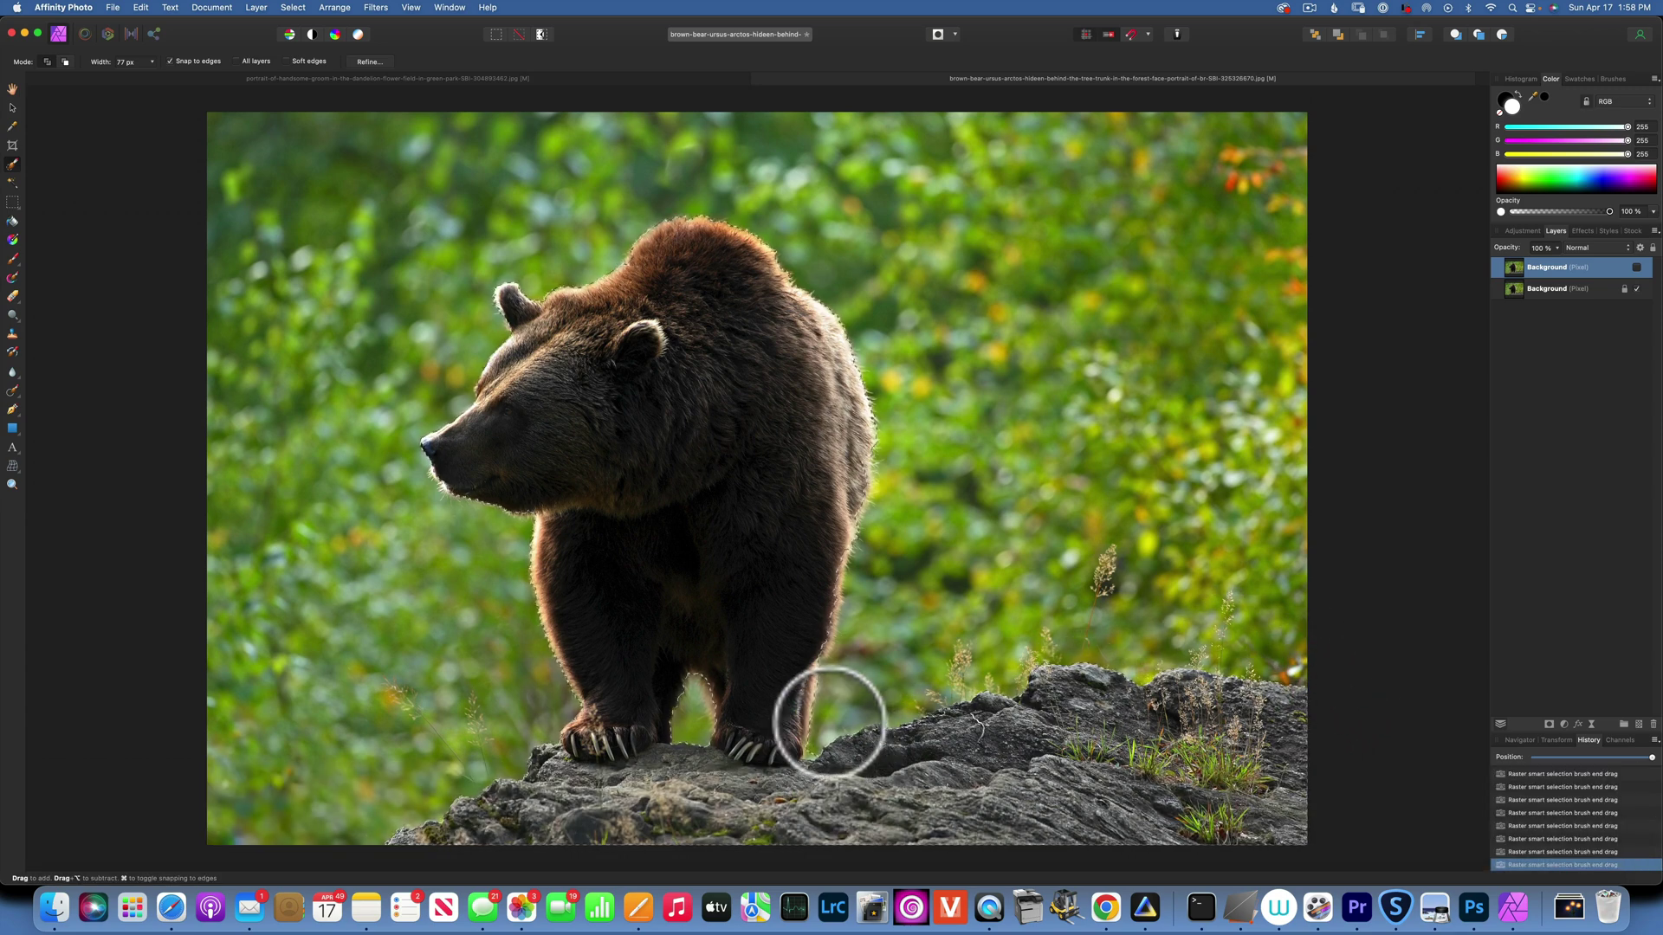
Reduce the selection brush to 34 px and clean the selection where the paw nearest the ridge meets the rock, subtracting the background.
key(super+equal)
key(super+equal)
key(super+space)
drag(844, 723, 753, 211)
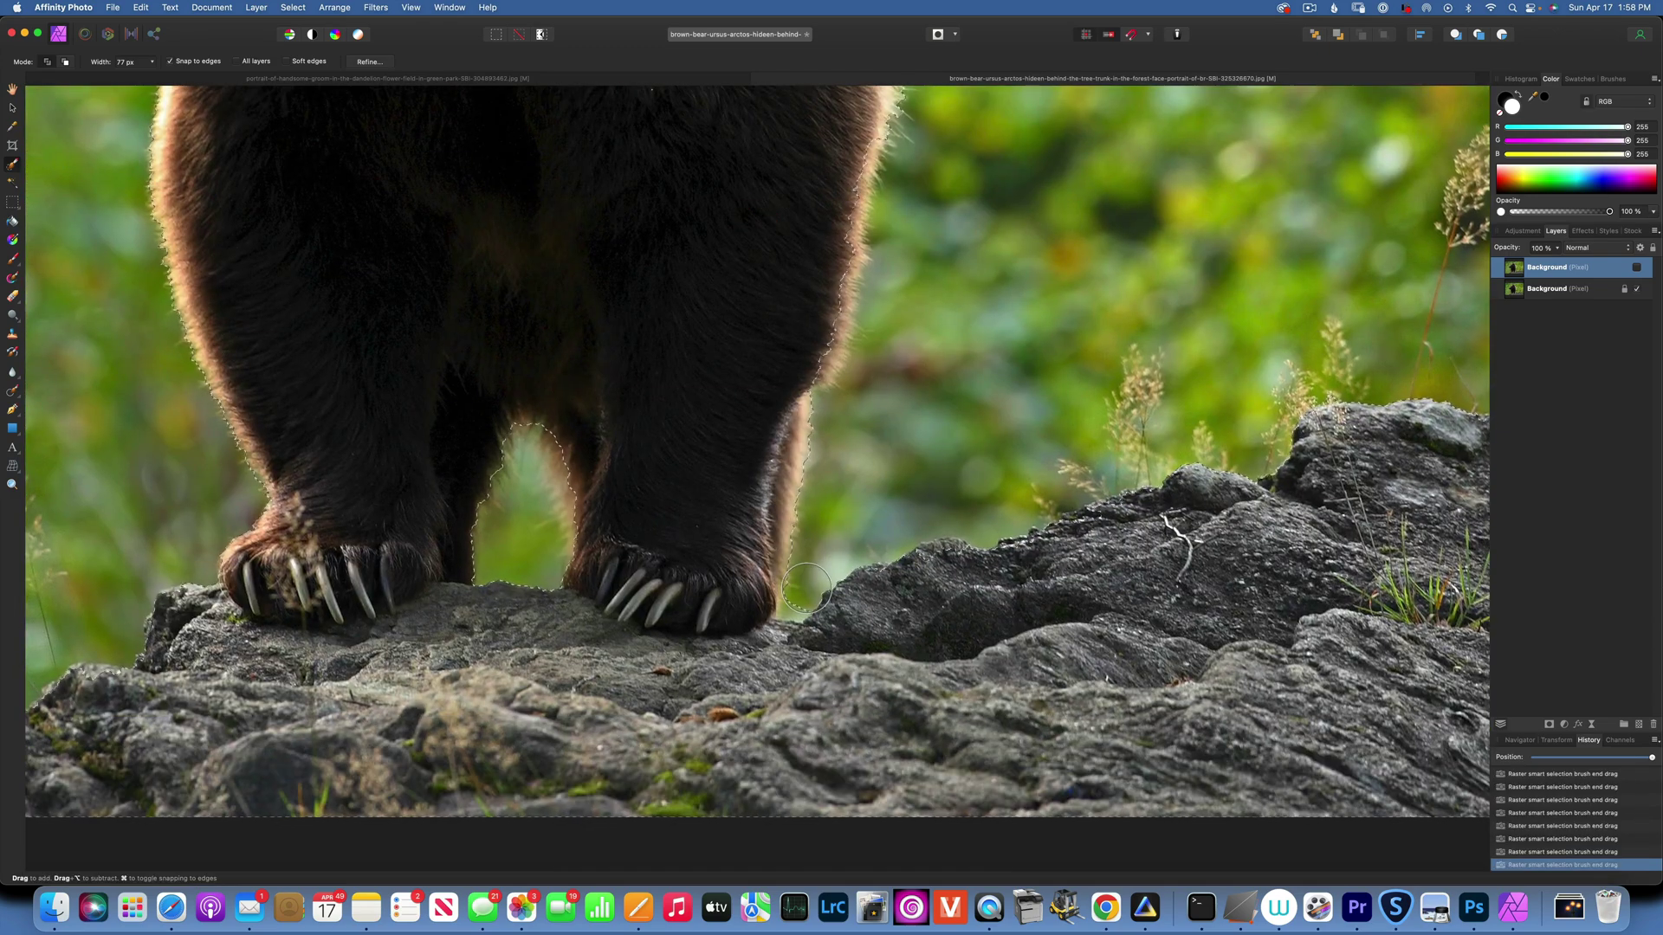
key(bracketleft)
key(bracketleft)
key(bracketleft)
key(alt)
mouse_move(801, 613)
mouse_down()
mouse_move(767, 659)
mouse_move(757, 626)
mouse_move(802, 643)
mouse_up()
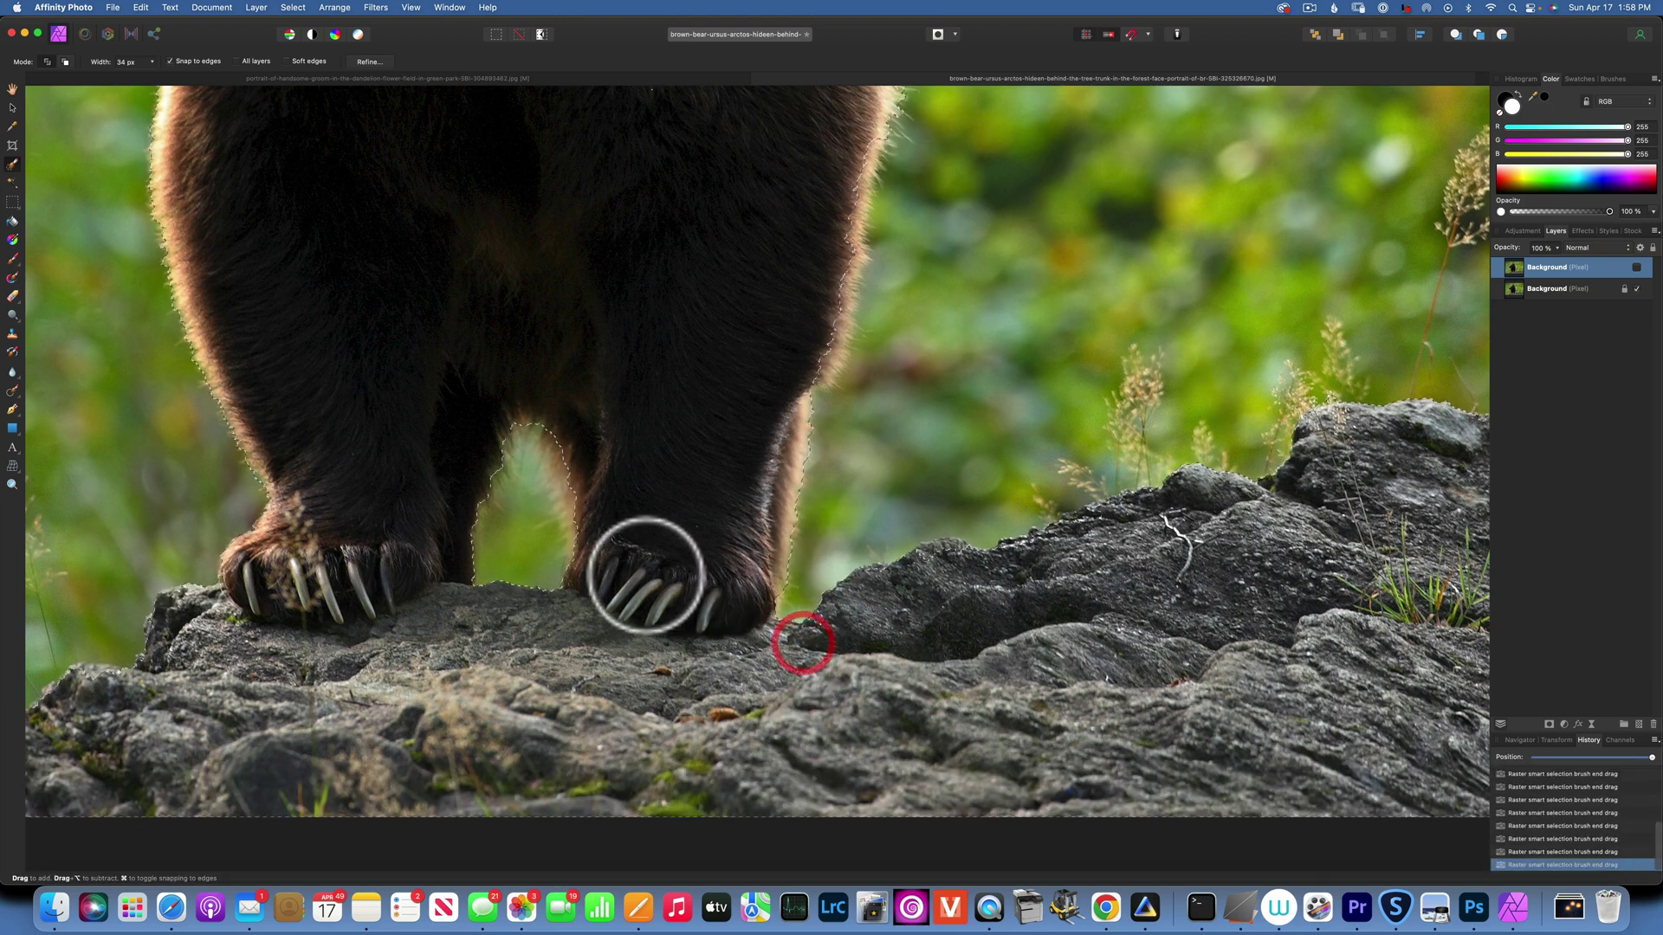
click(763, 598)
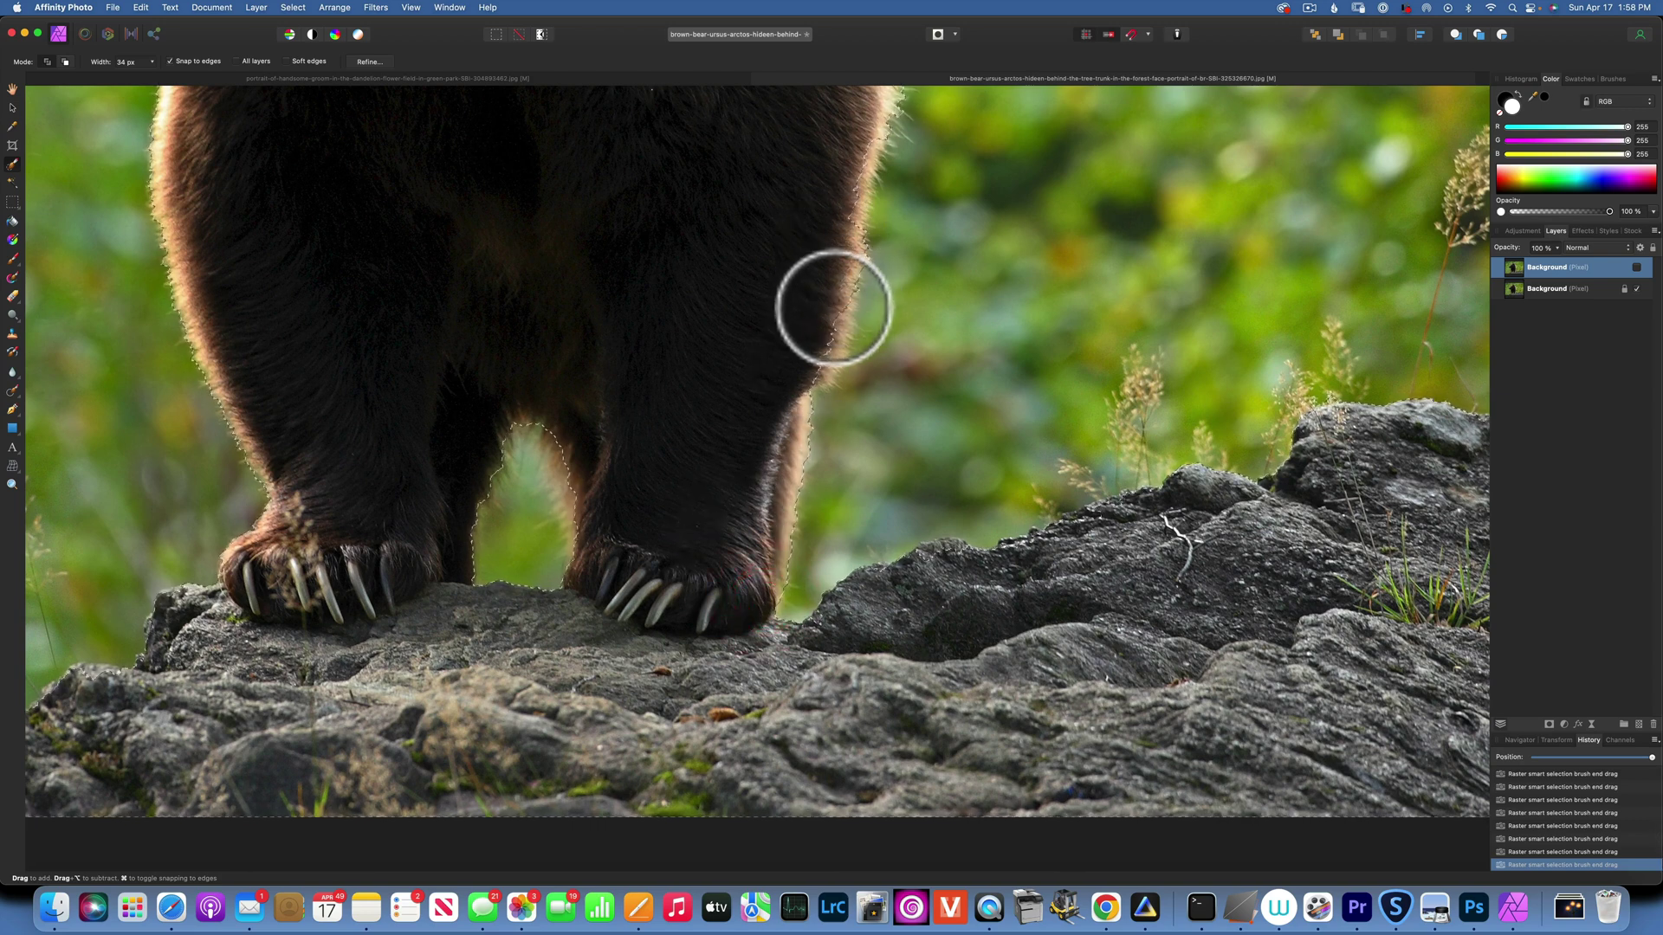
Add the missed fur along the outer edge of the bear's leg and flank on the ridge side to the selection.
click(809, 360)
scroll(794, 186, up, 2)
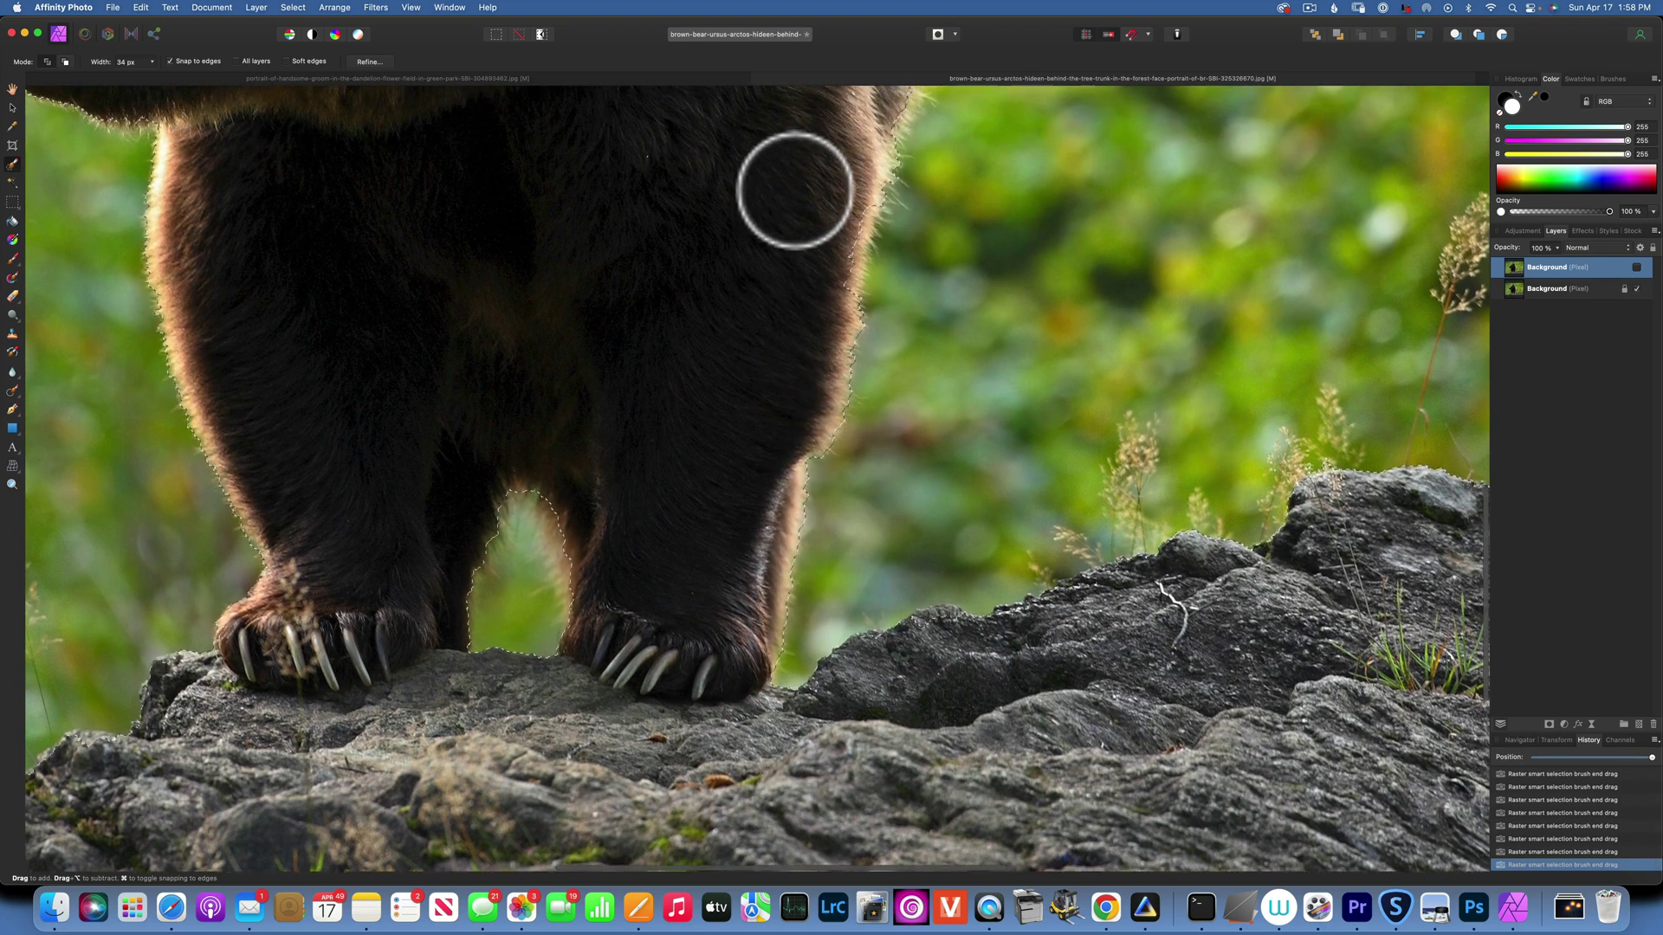
click(839, 304)
scroll(824, 156, up, 3)
scroll(823, 160, up, 3)
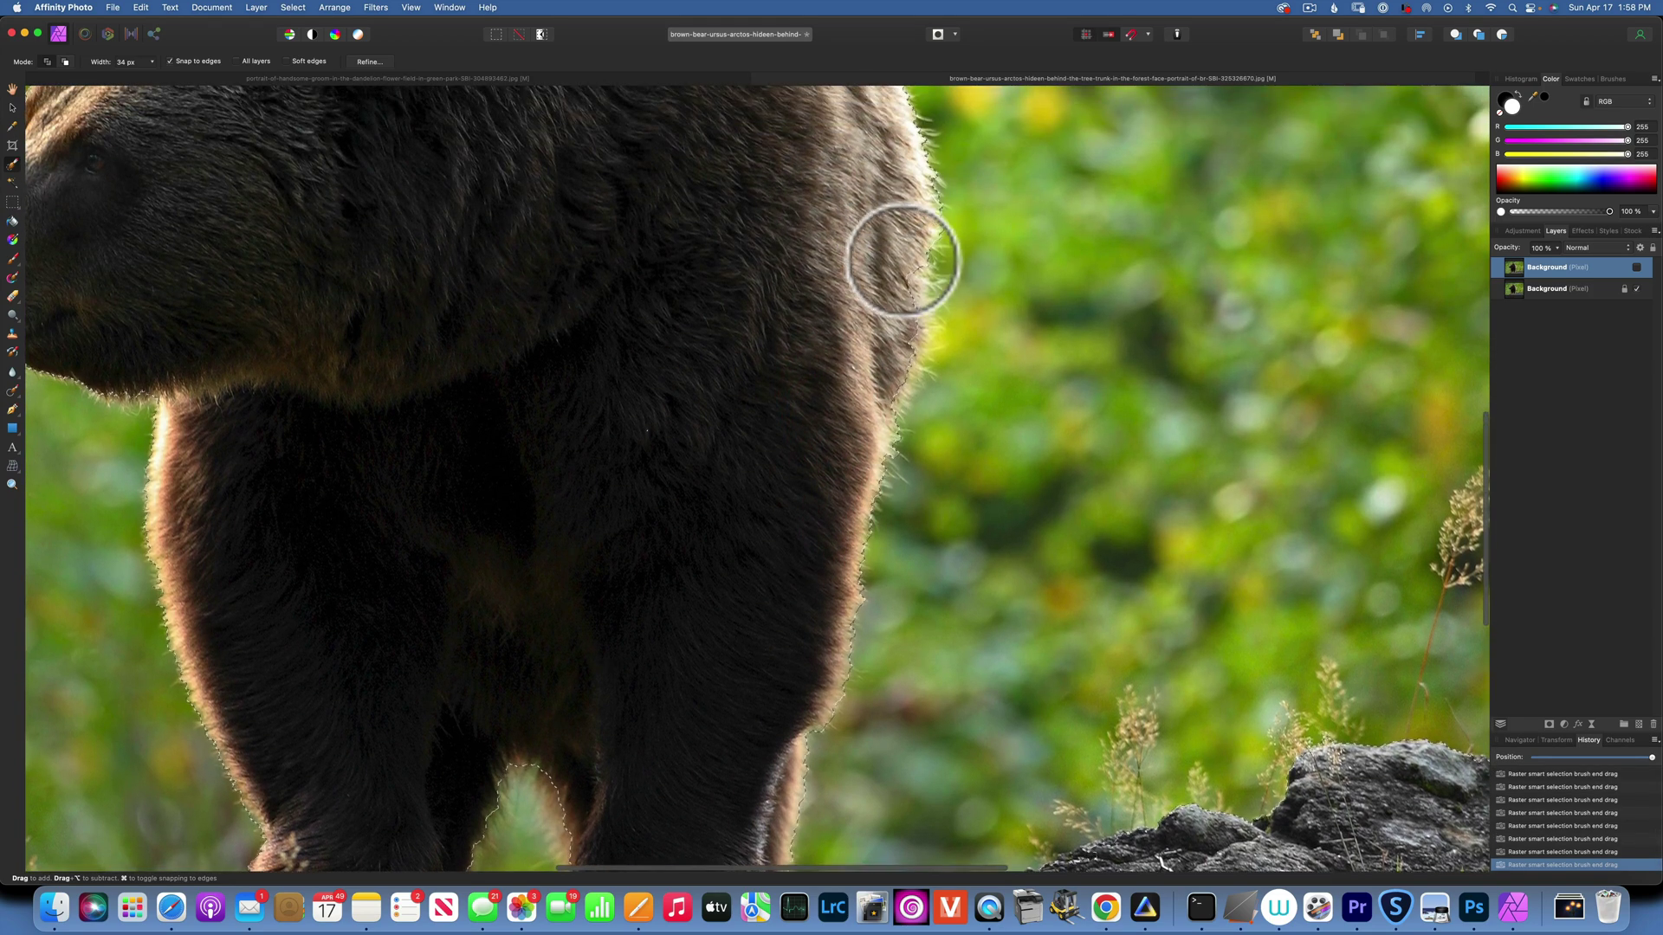
click(885, 362)
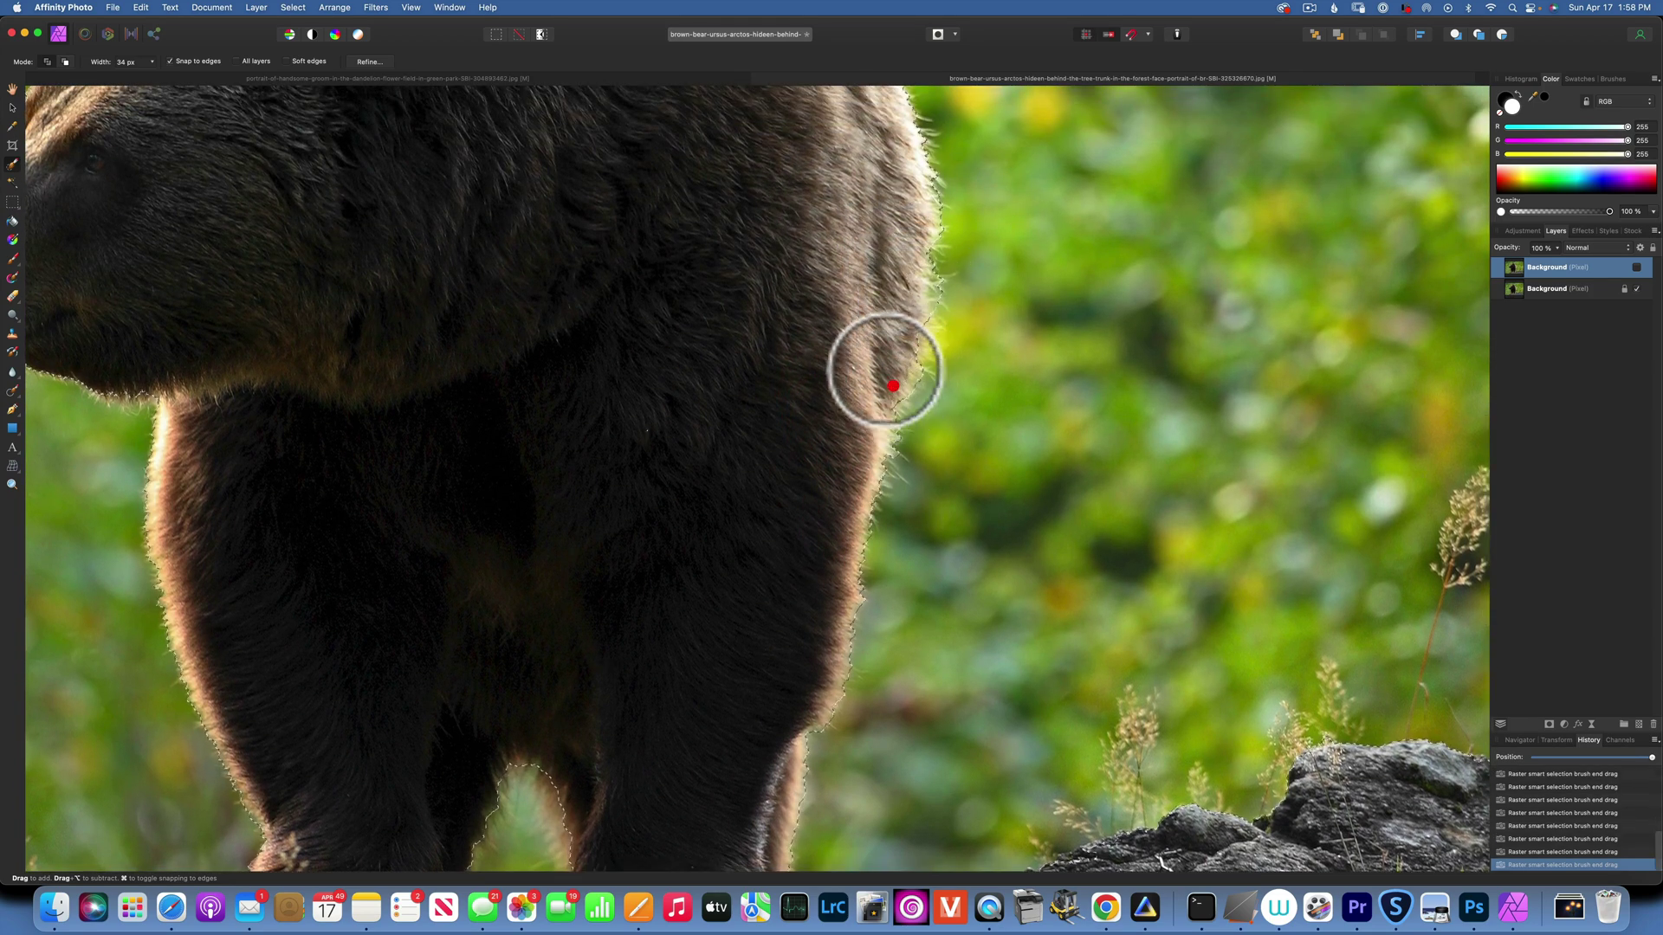
Check the selection edge around the bear's back, head and legs, and extend it over the low end of the rock.
scroll(843, 216, up, 3)
scroll(845, 216, up, 3)
scroll(844, 217, left, 3)
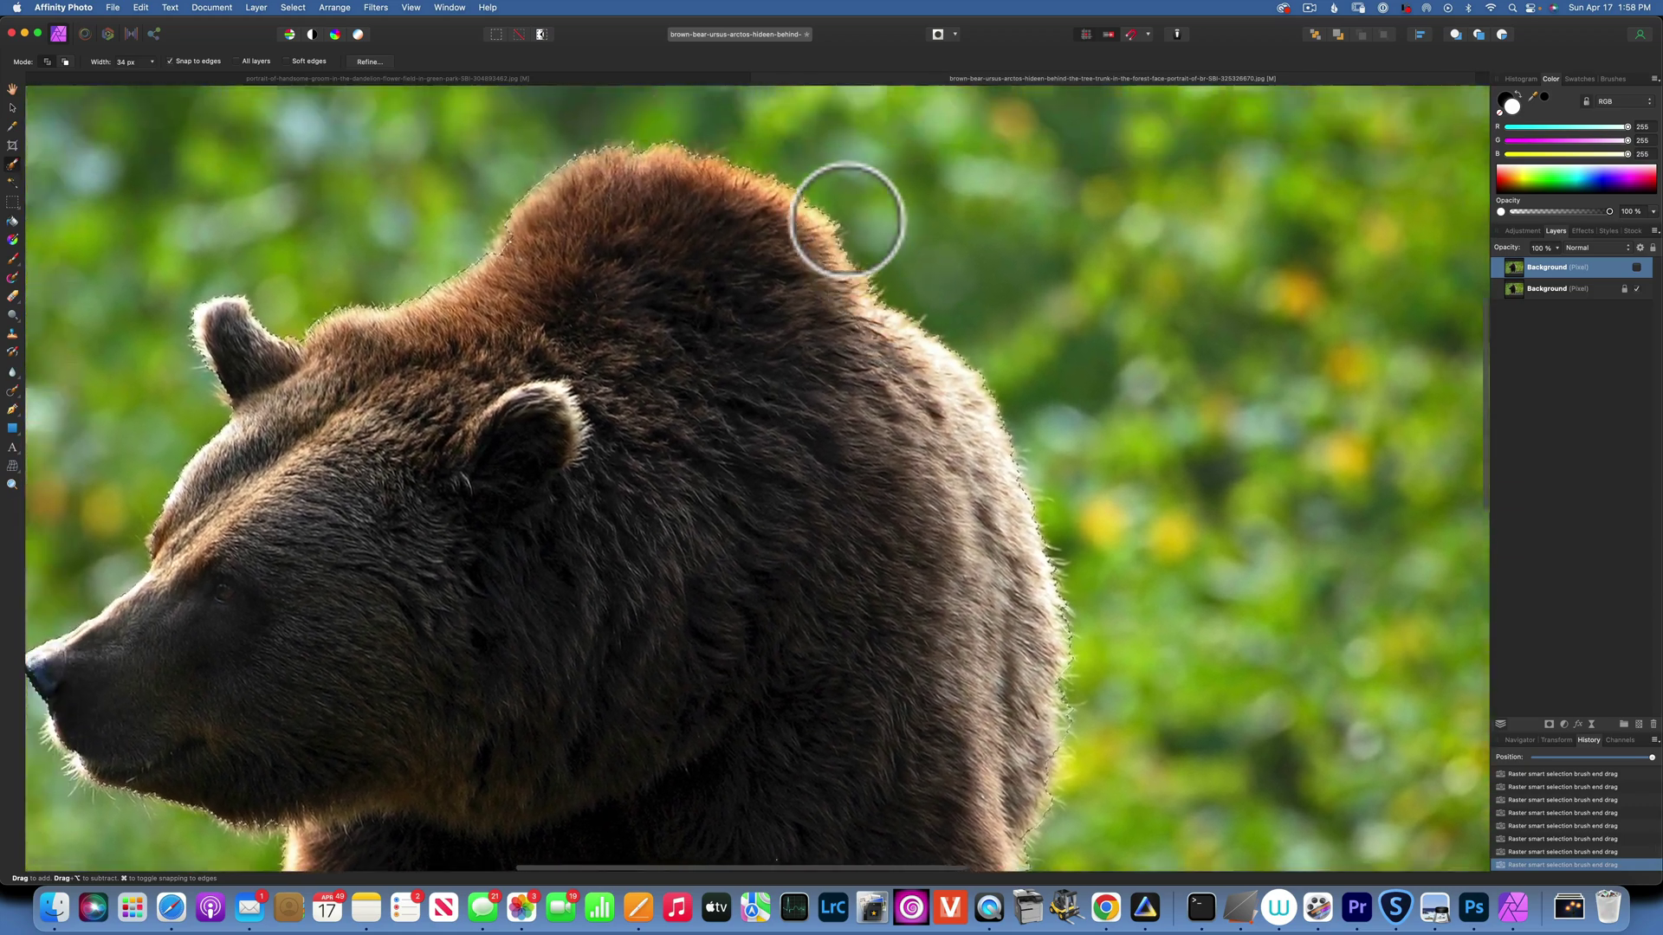
scroll(857, 221, down, 5)
scroll(857, 221, left, 2)
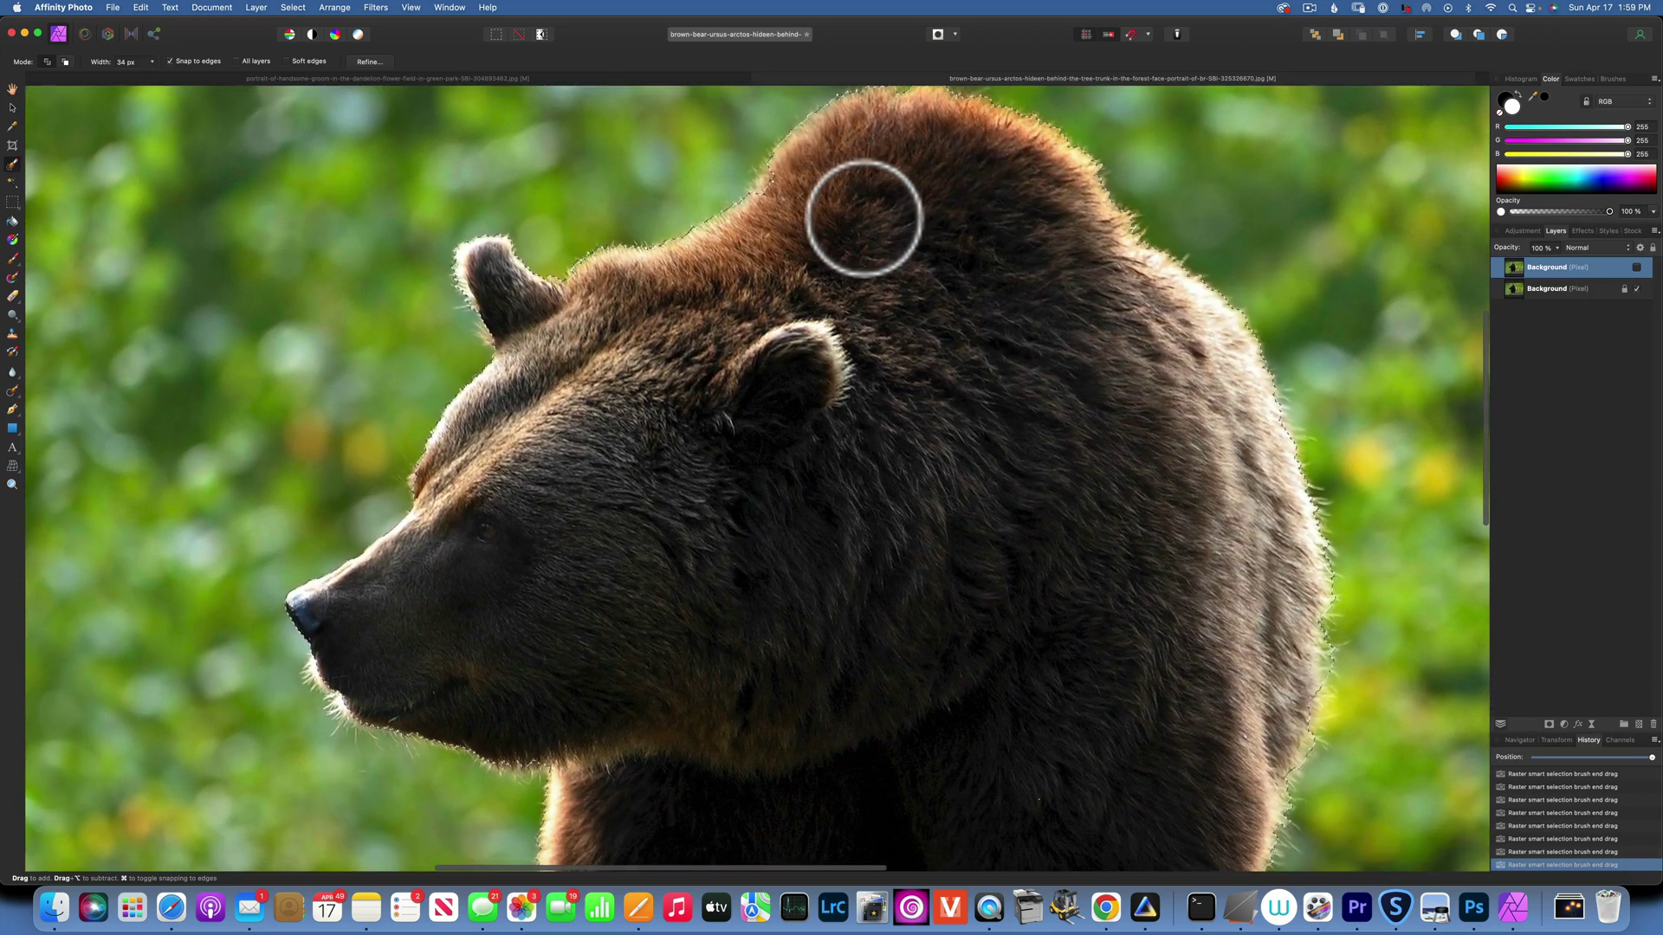
scroll(863, 218, down, 4)
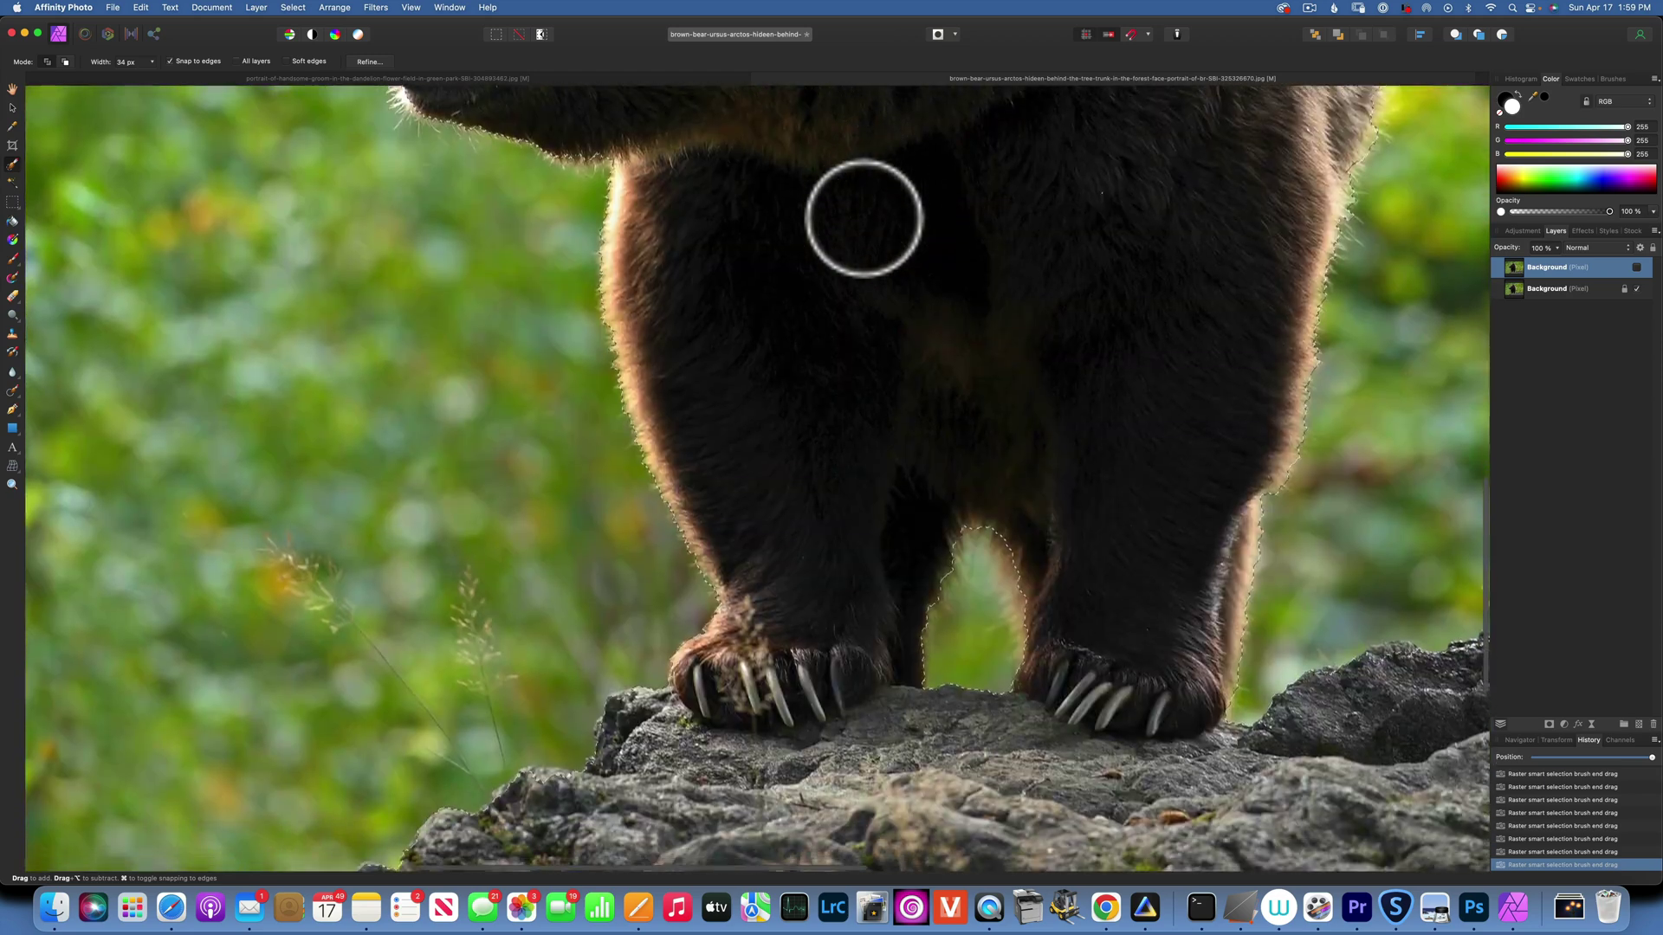
scroll(863, 218, down, 3)
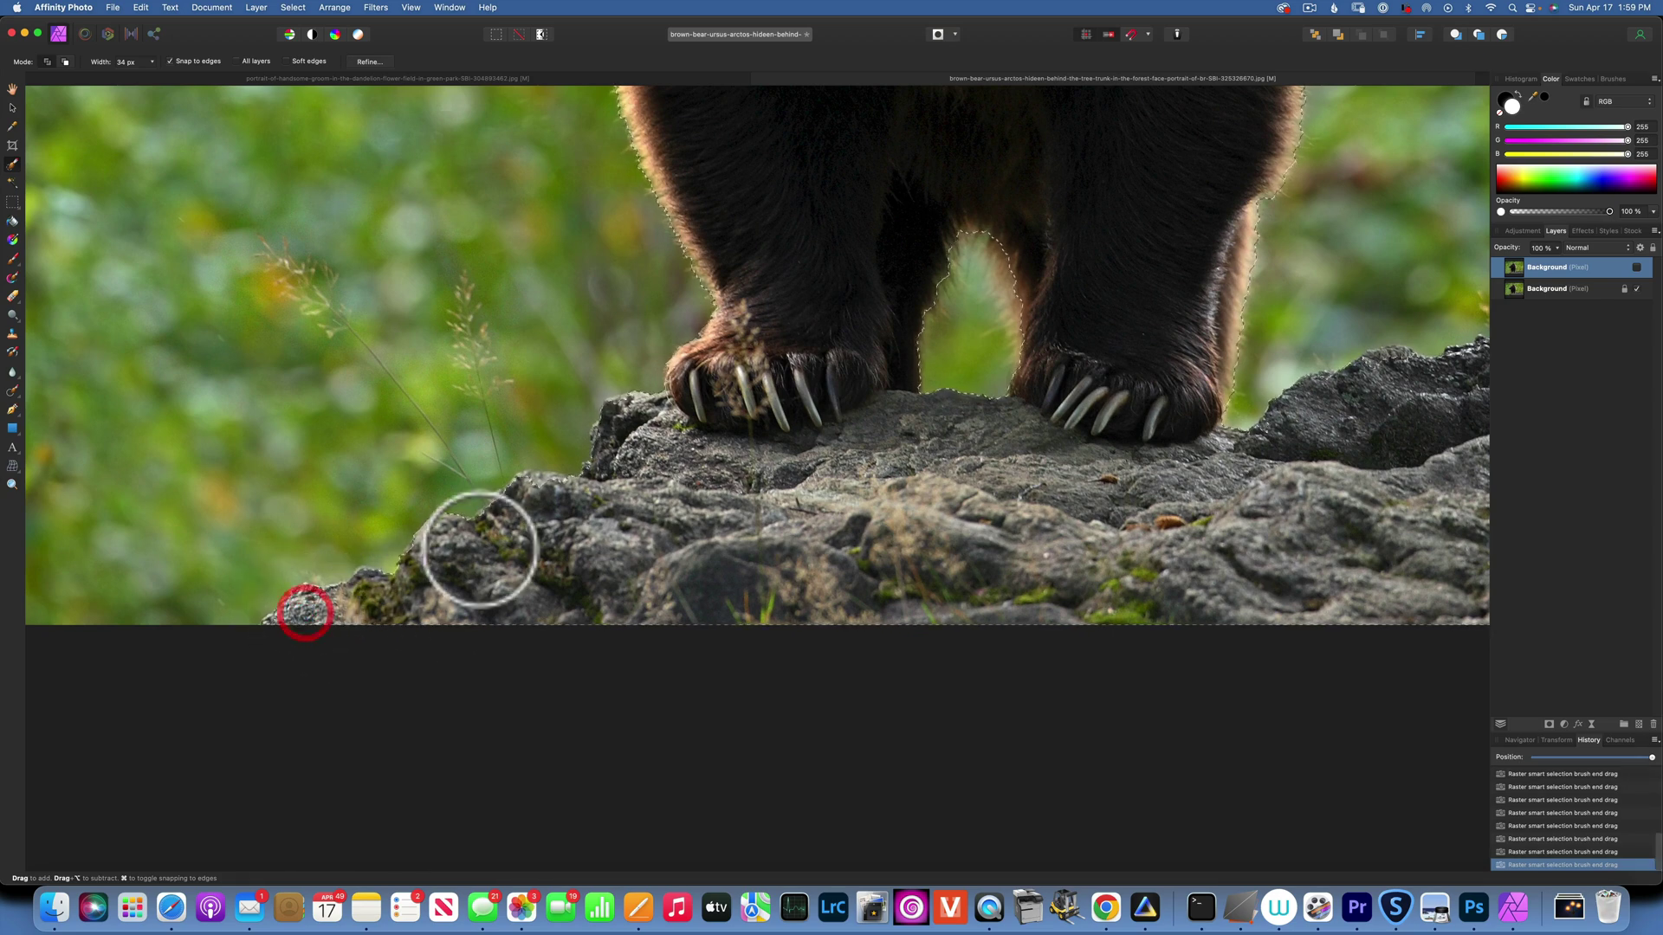
scroll(765, 546, right, 10)
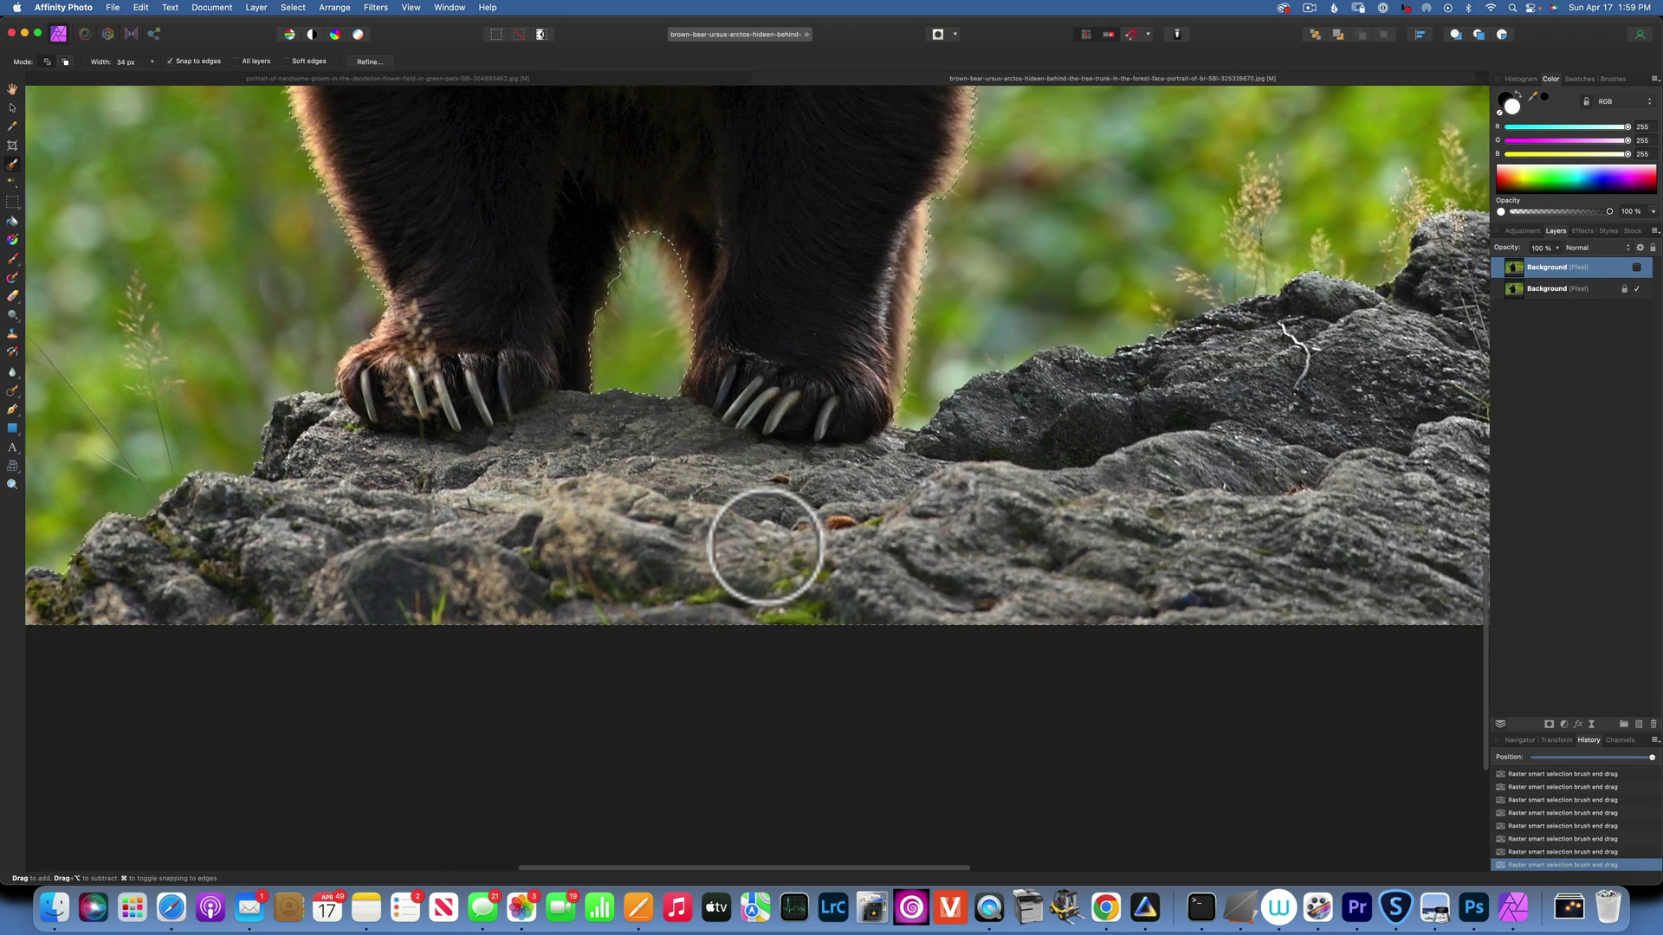
scroll(766, 547, right, 5)
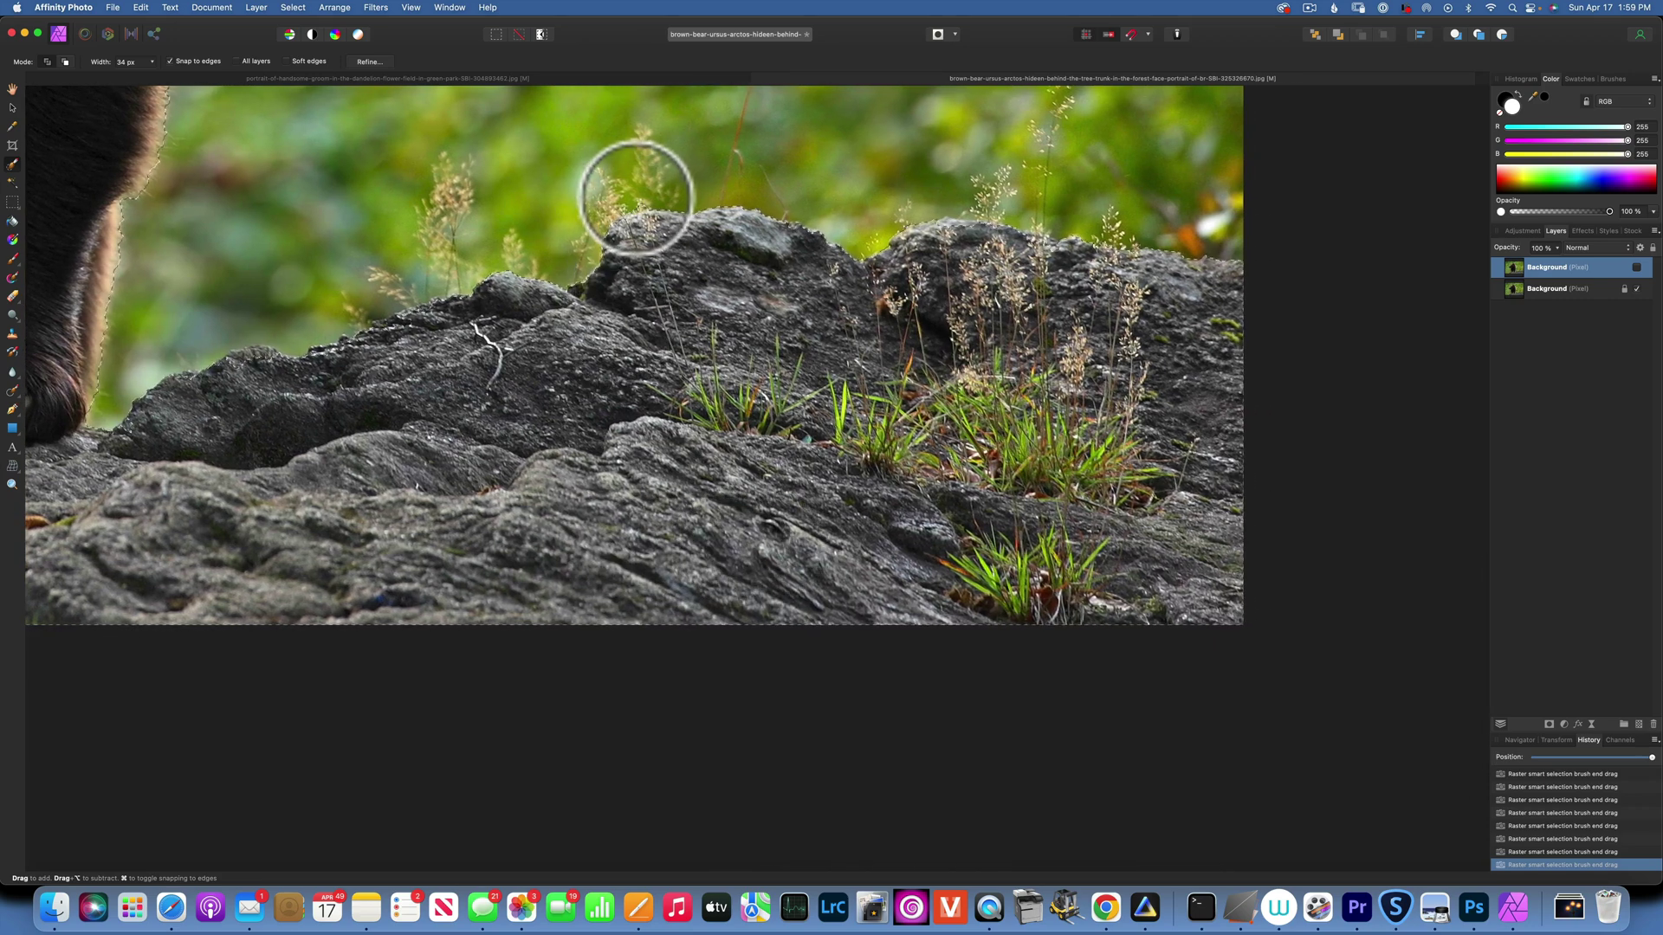
Touch up the selection along the crest of the rock ridge, from its high point down to its low end beside the bear's paw.
key(alt)
mouse_move(648, 195)
mouse_down()
mouse_move(650, 240)
mouse_move(724, 311)
mouse_up()
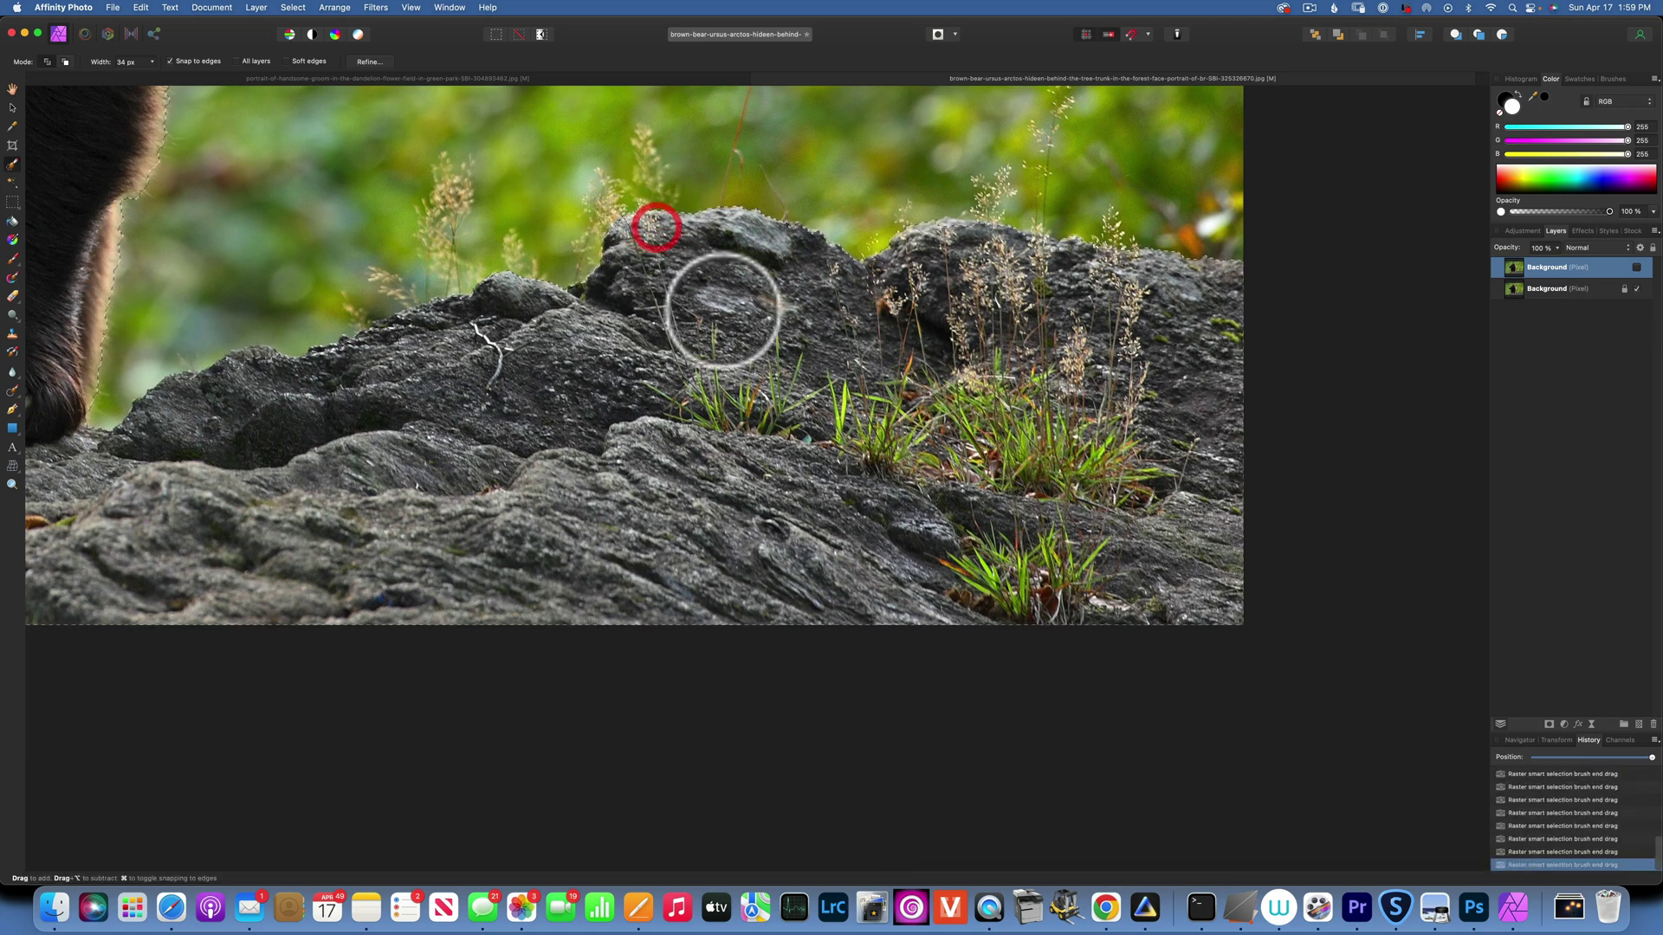
scroll(723, 310, left, 5)
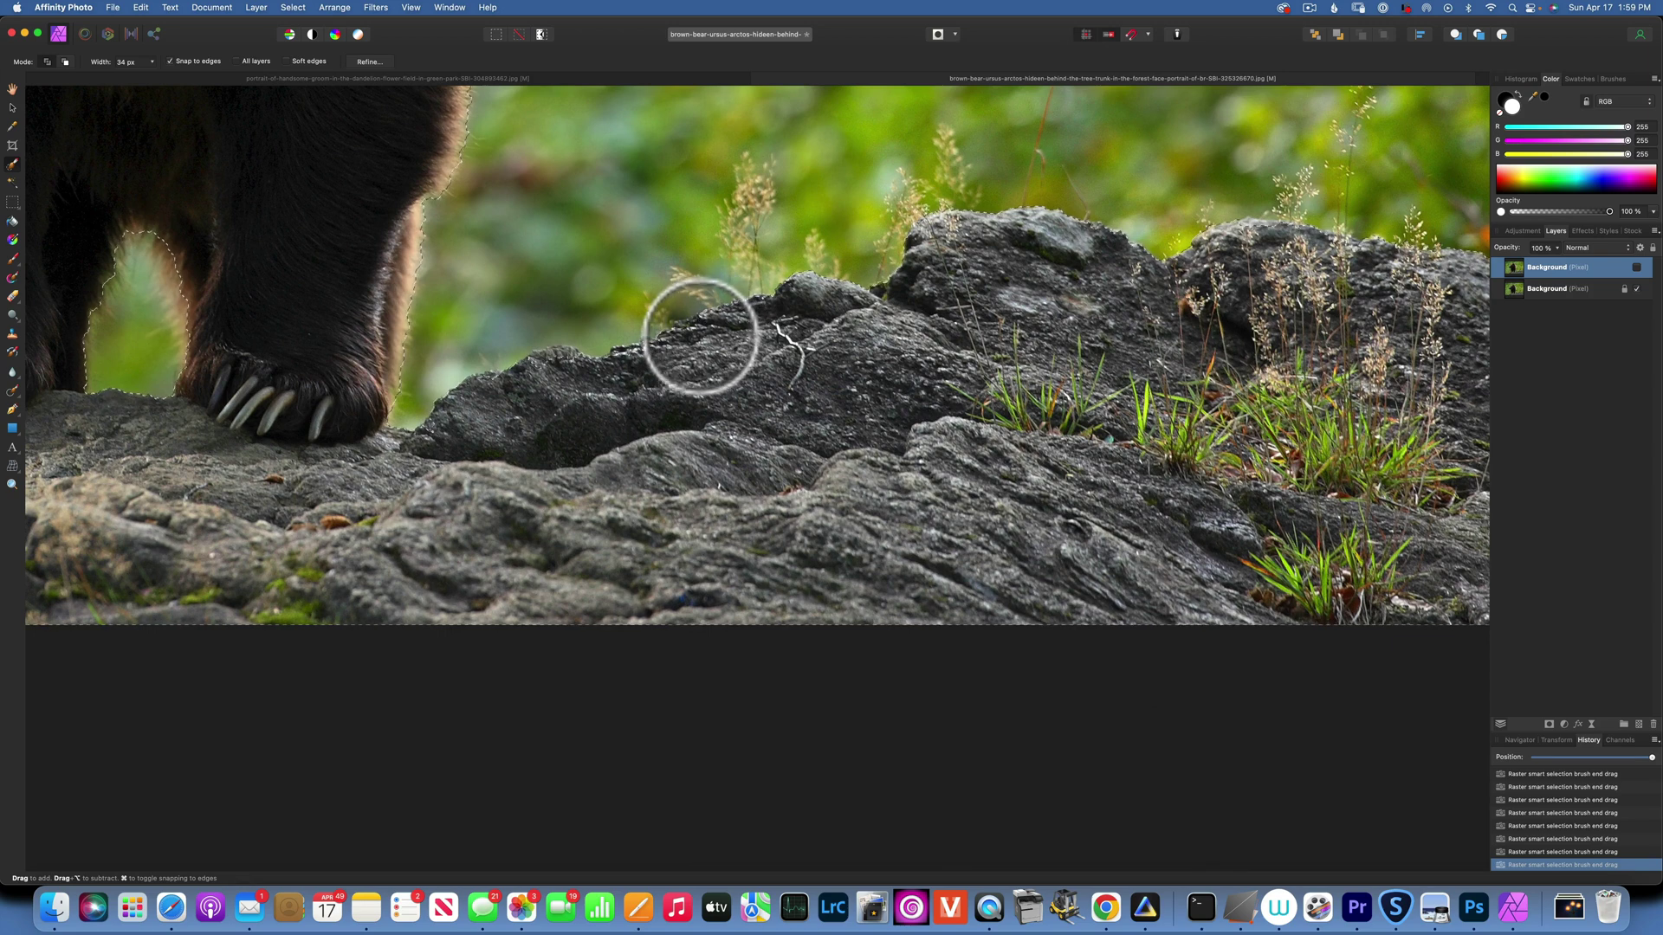
click(690, 341)
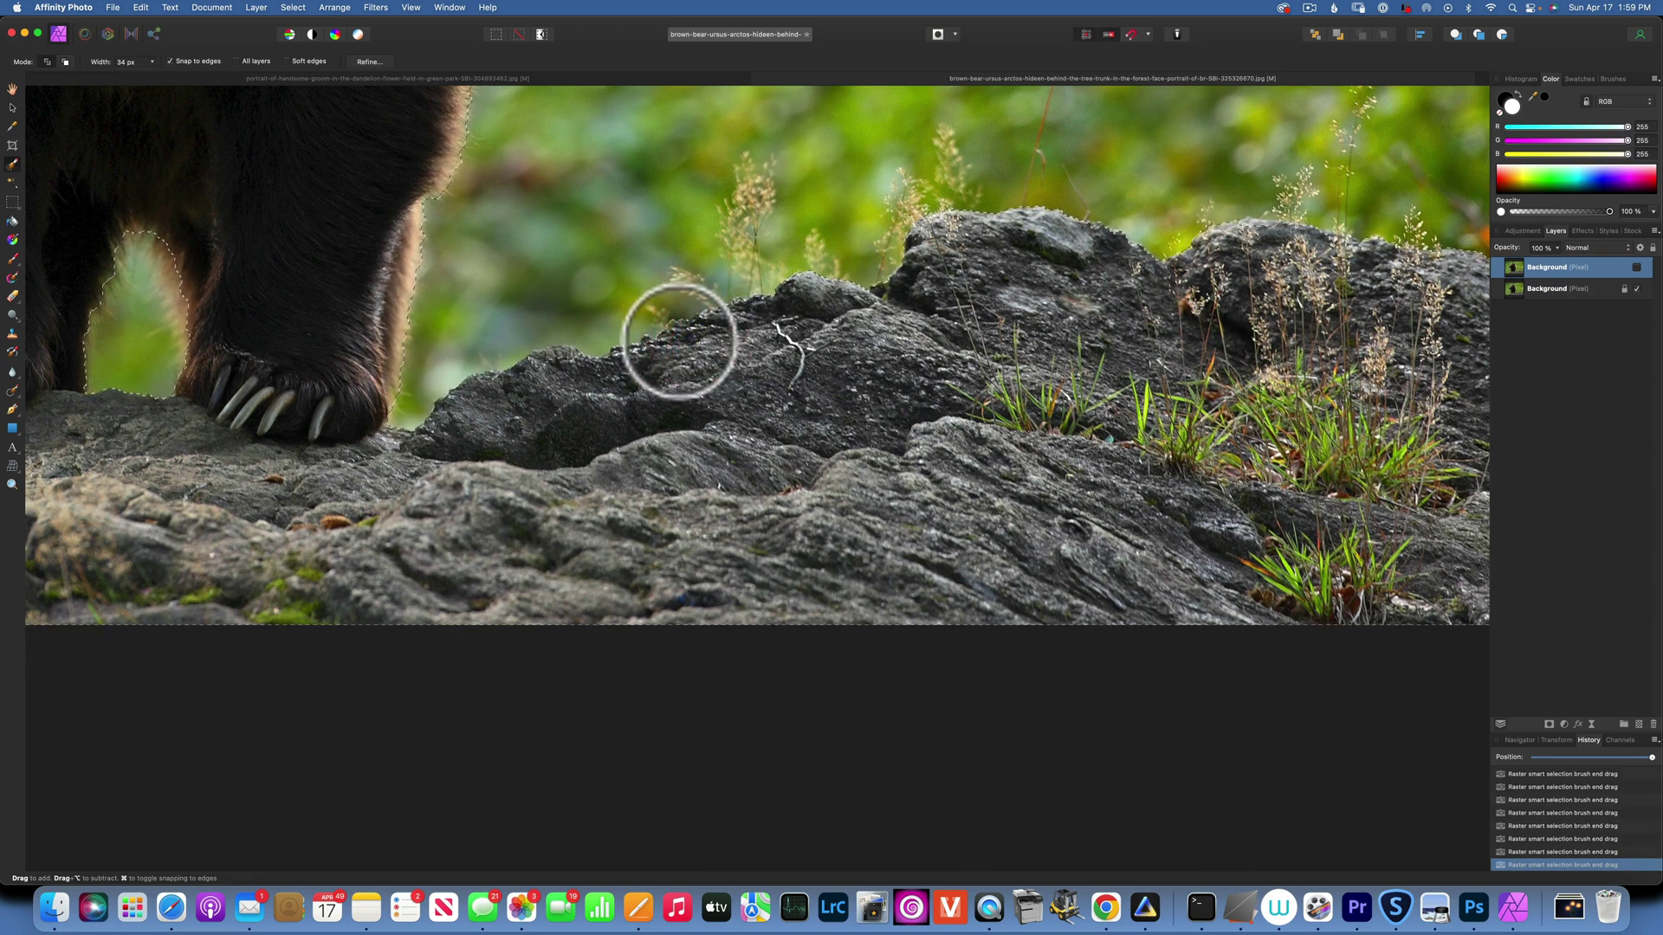
click(559, 363)
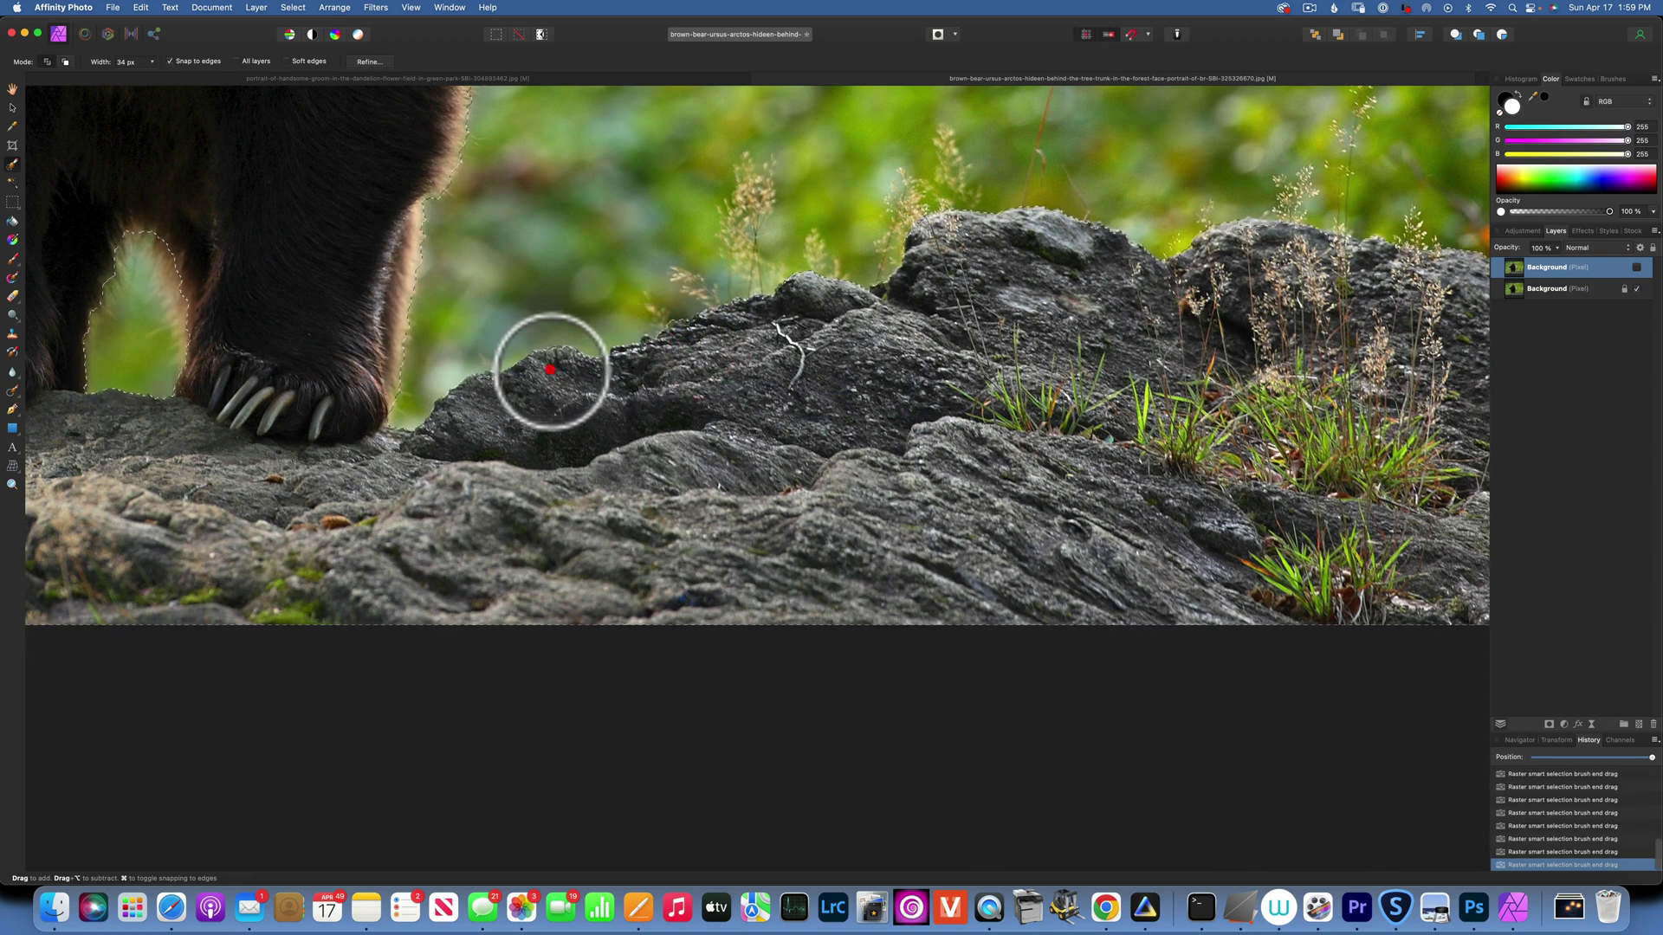
click(491, 391)
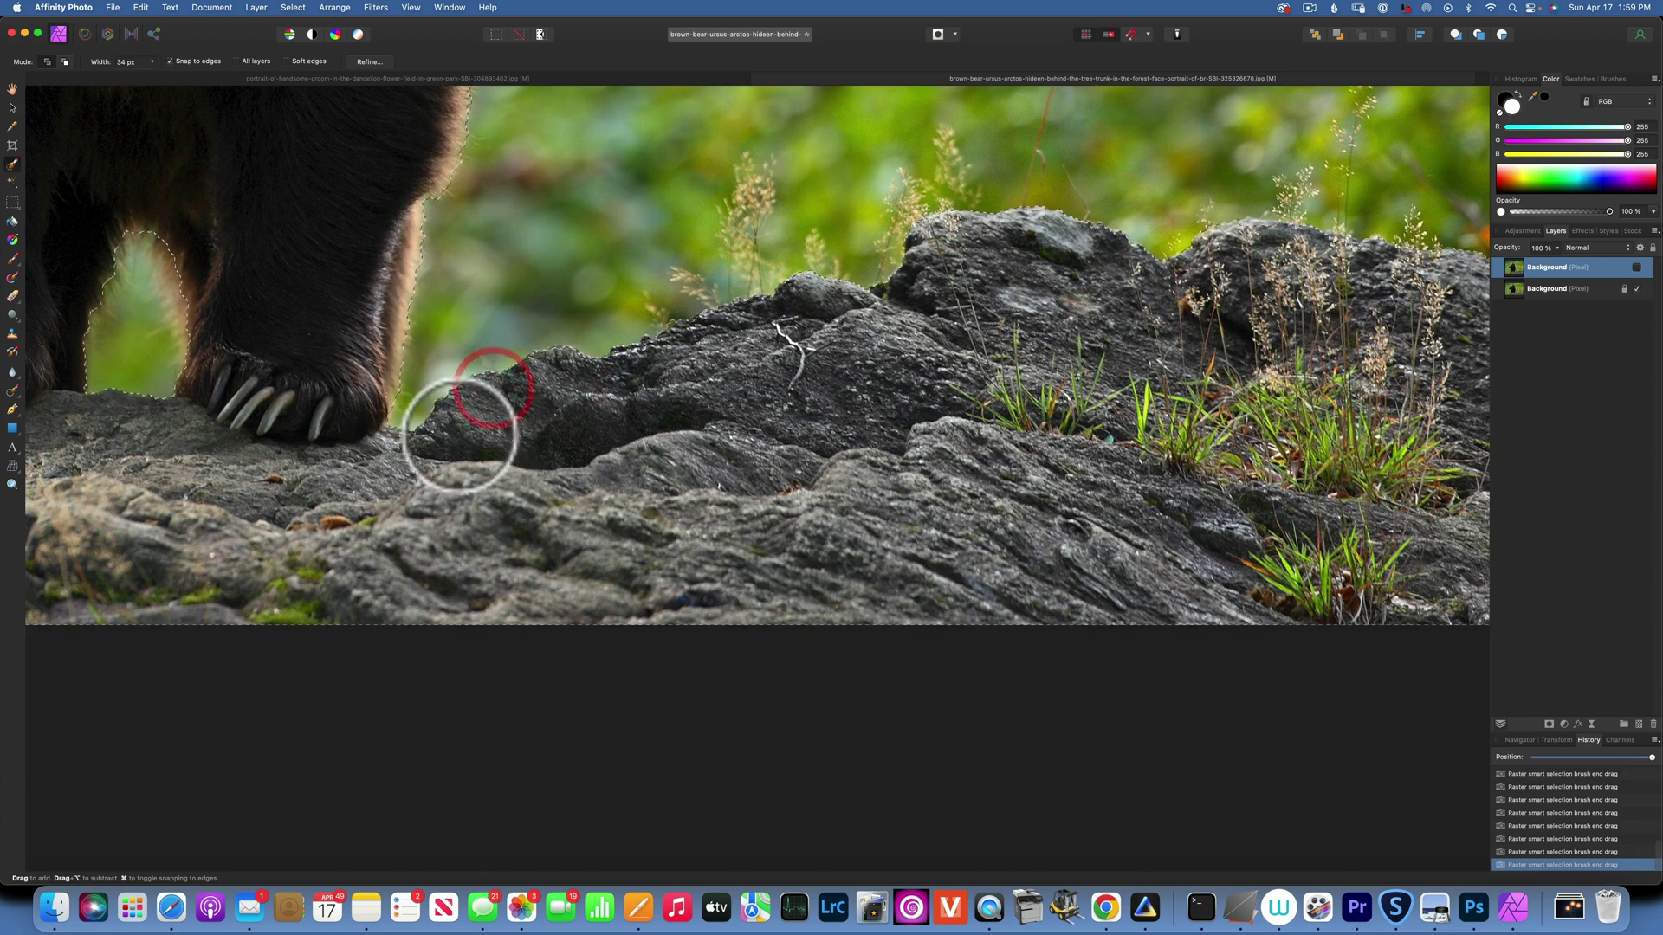
click(449, 442)
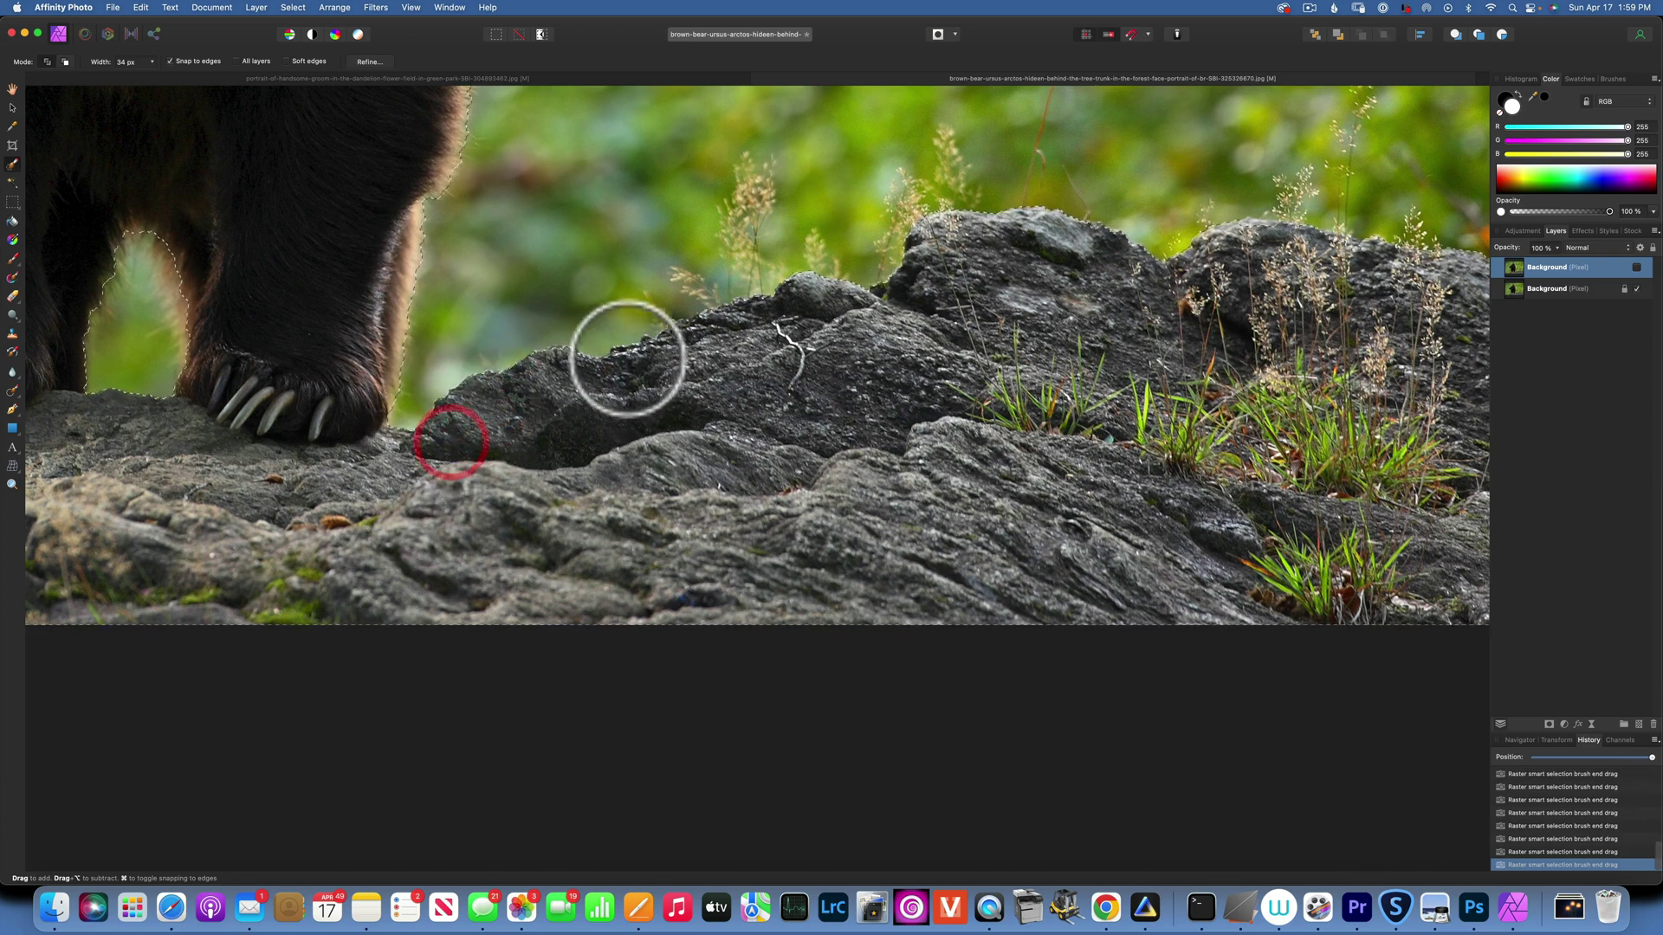
click(639, 361)
click(662, 360)
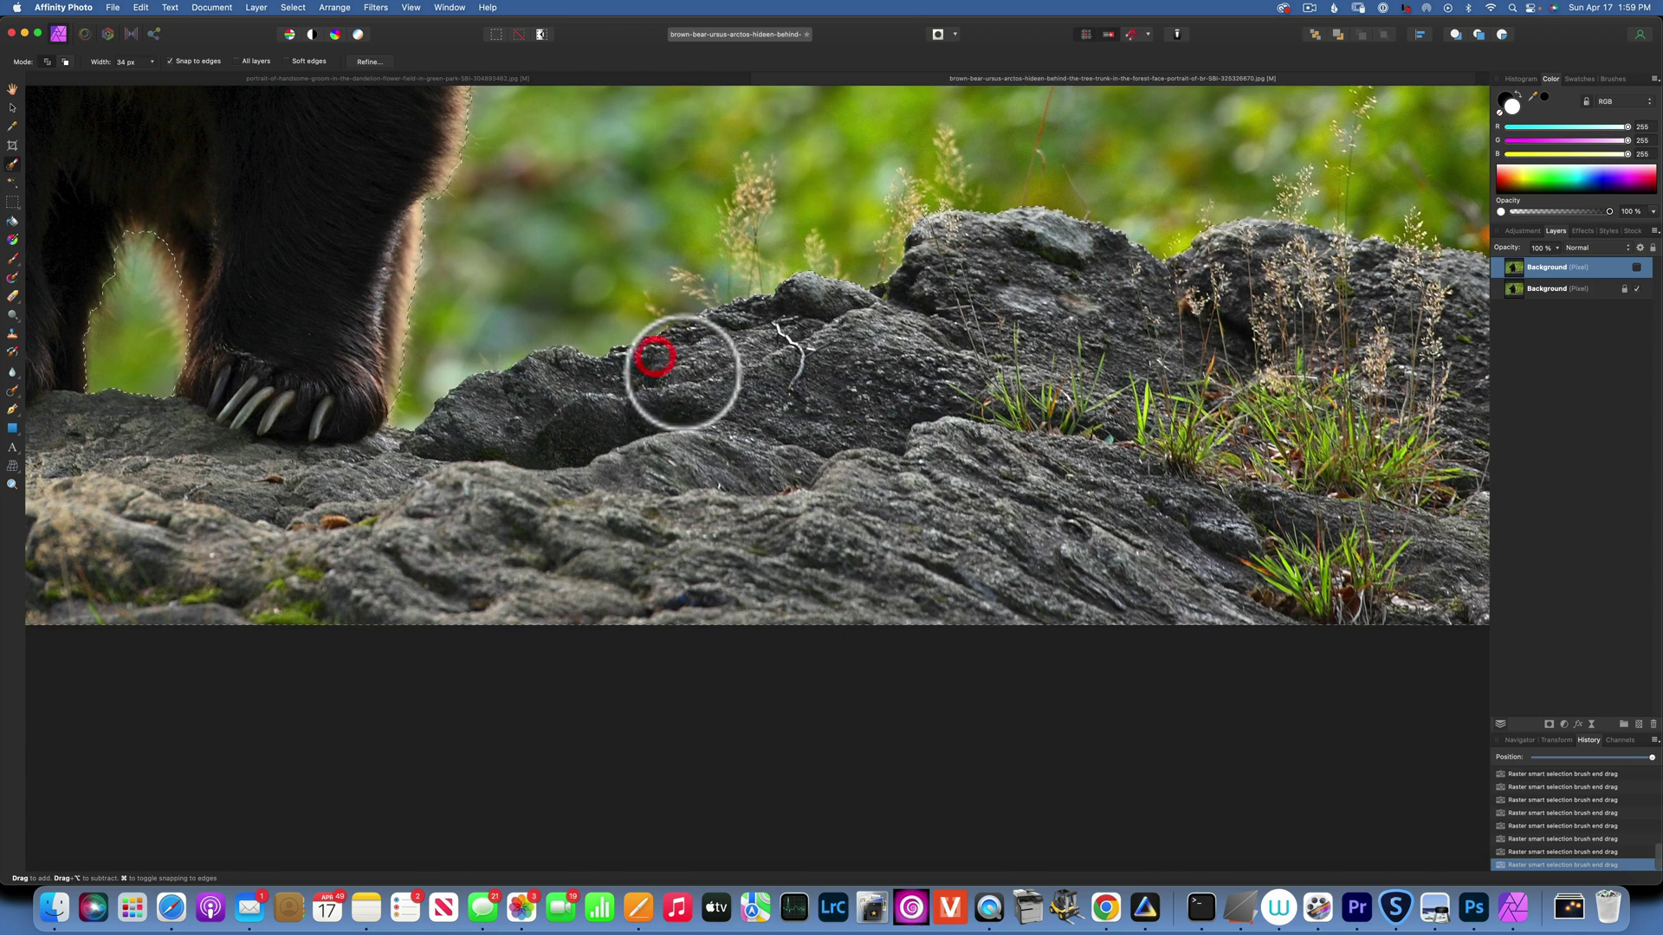
scroll(807, 366, up, 10)
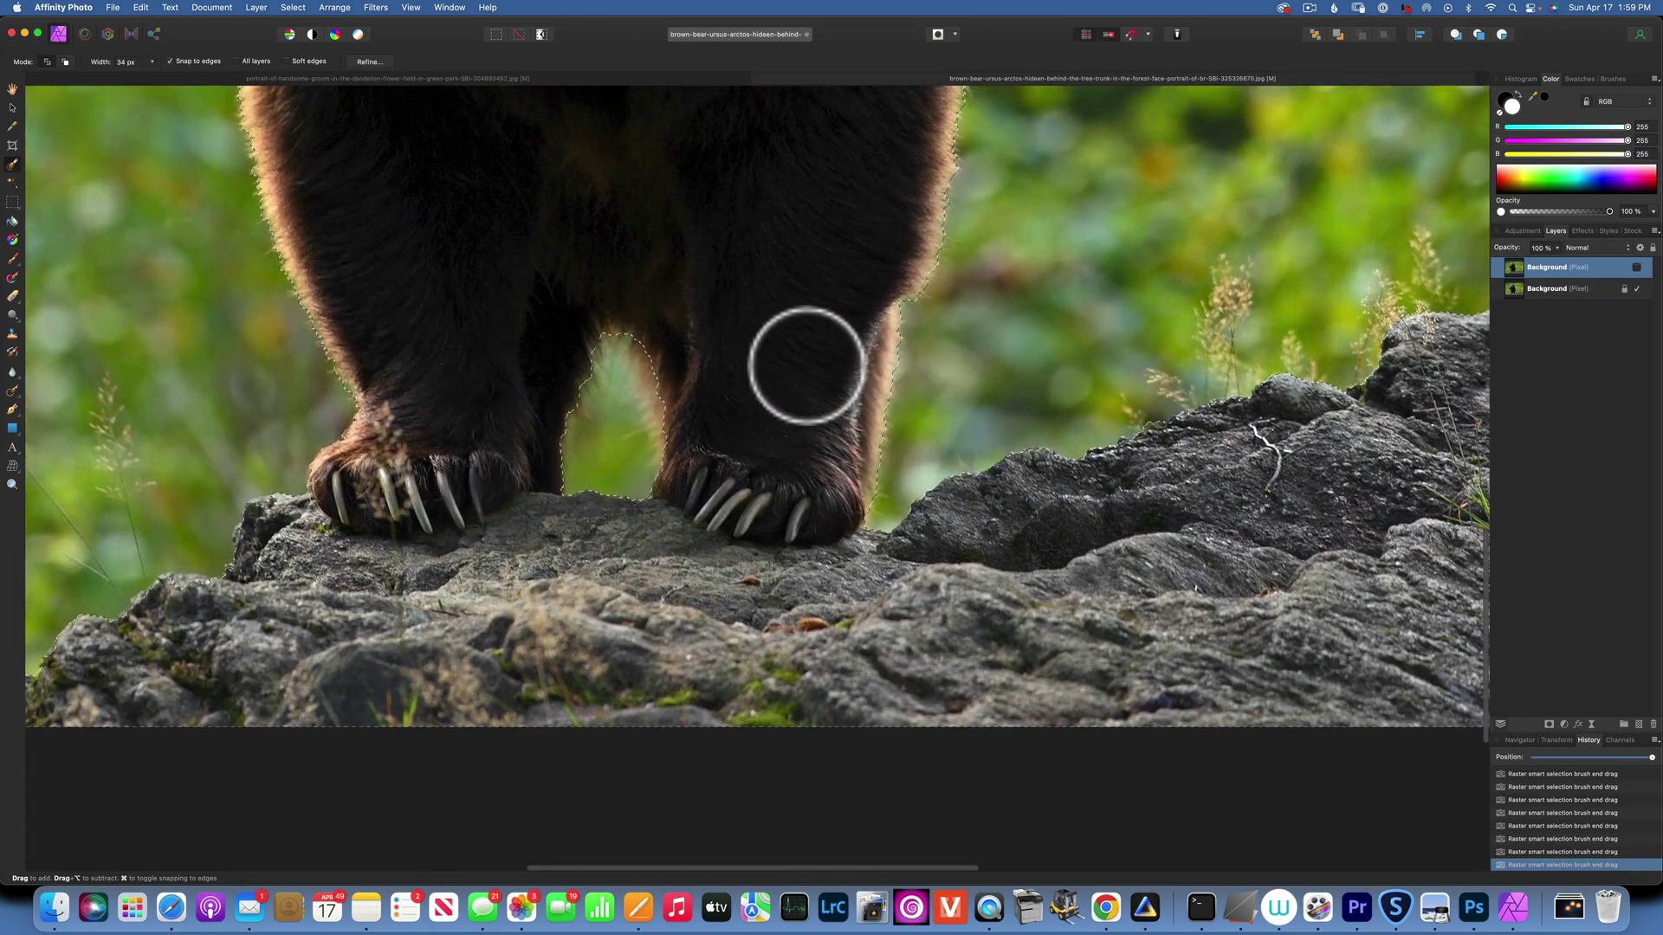
Open Refine Selection for the whole bear and rock selection, preview it as Black matte, and return the preview to Overlay.
key(super+0)
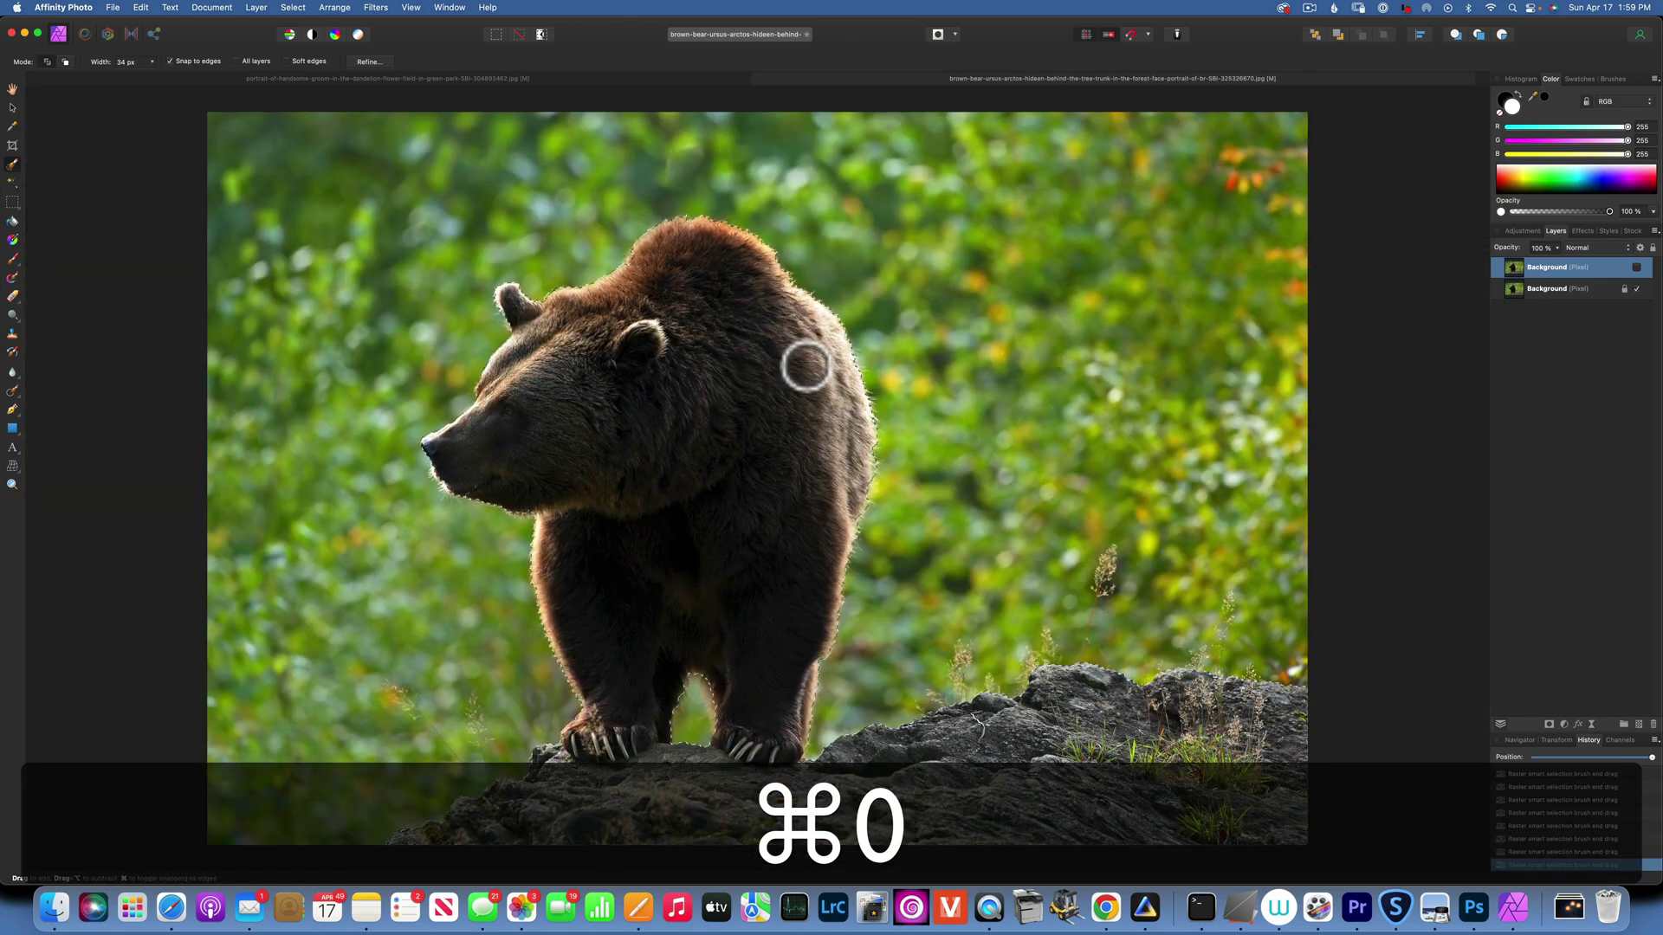
click(370, 61)
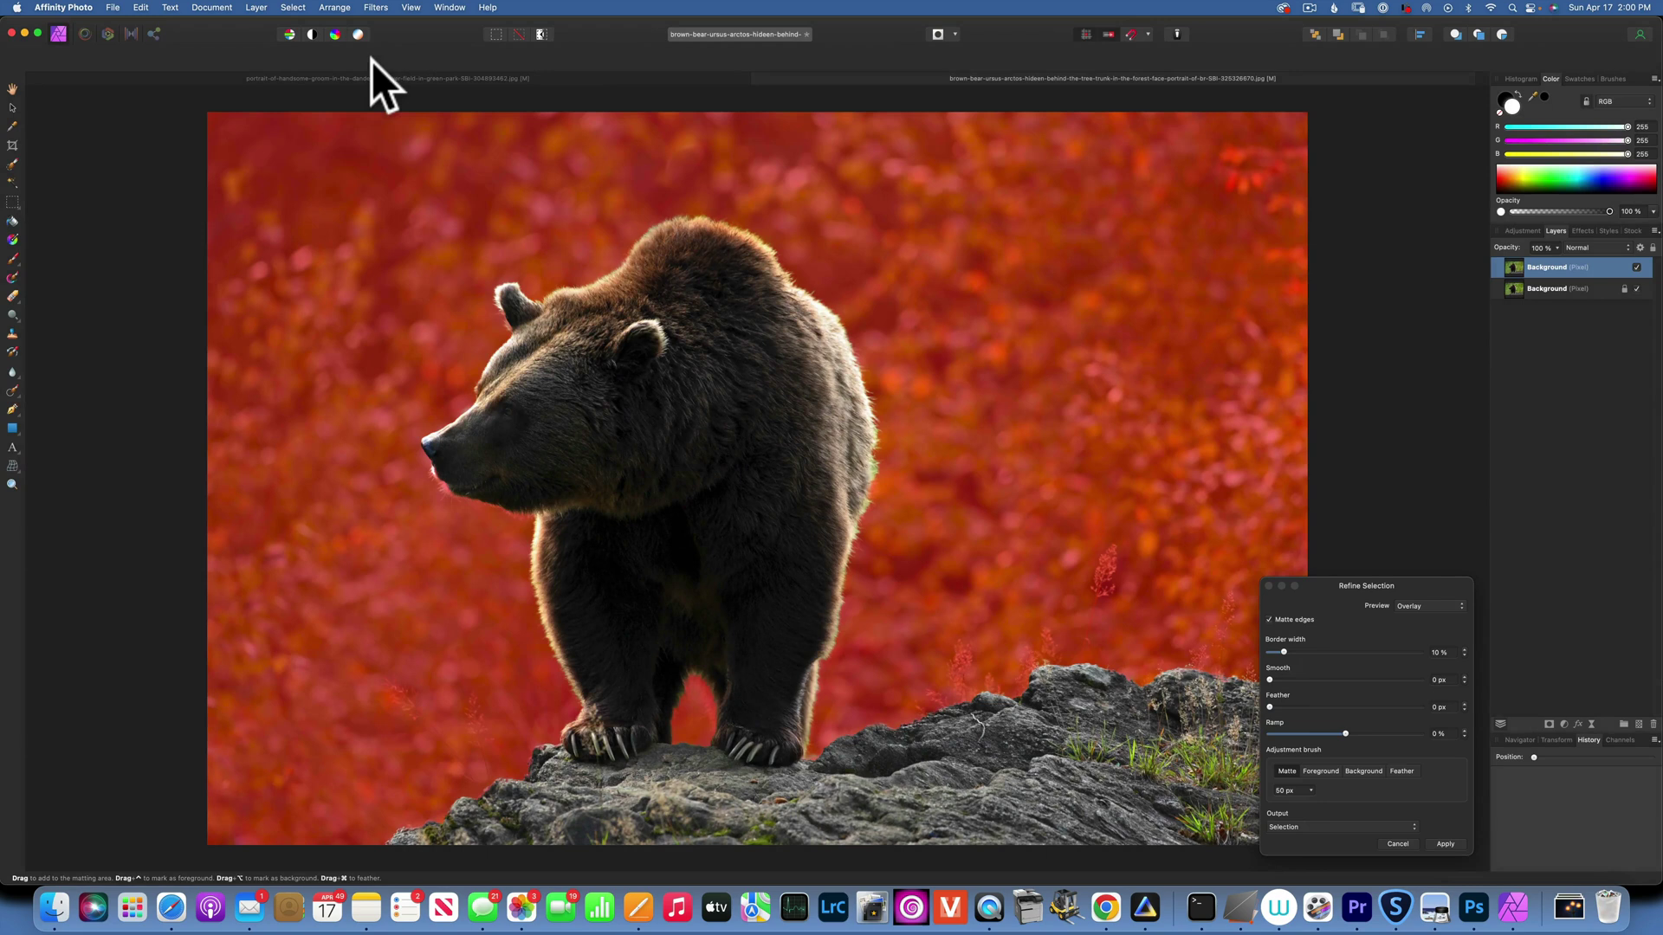
click(1425, 604)
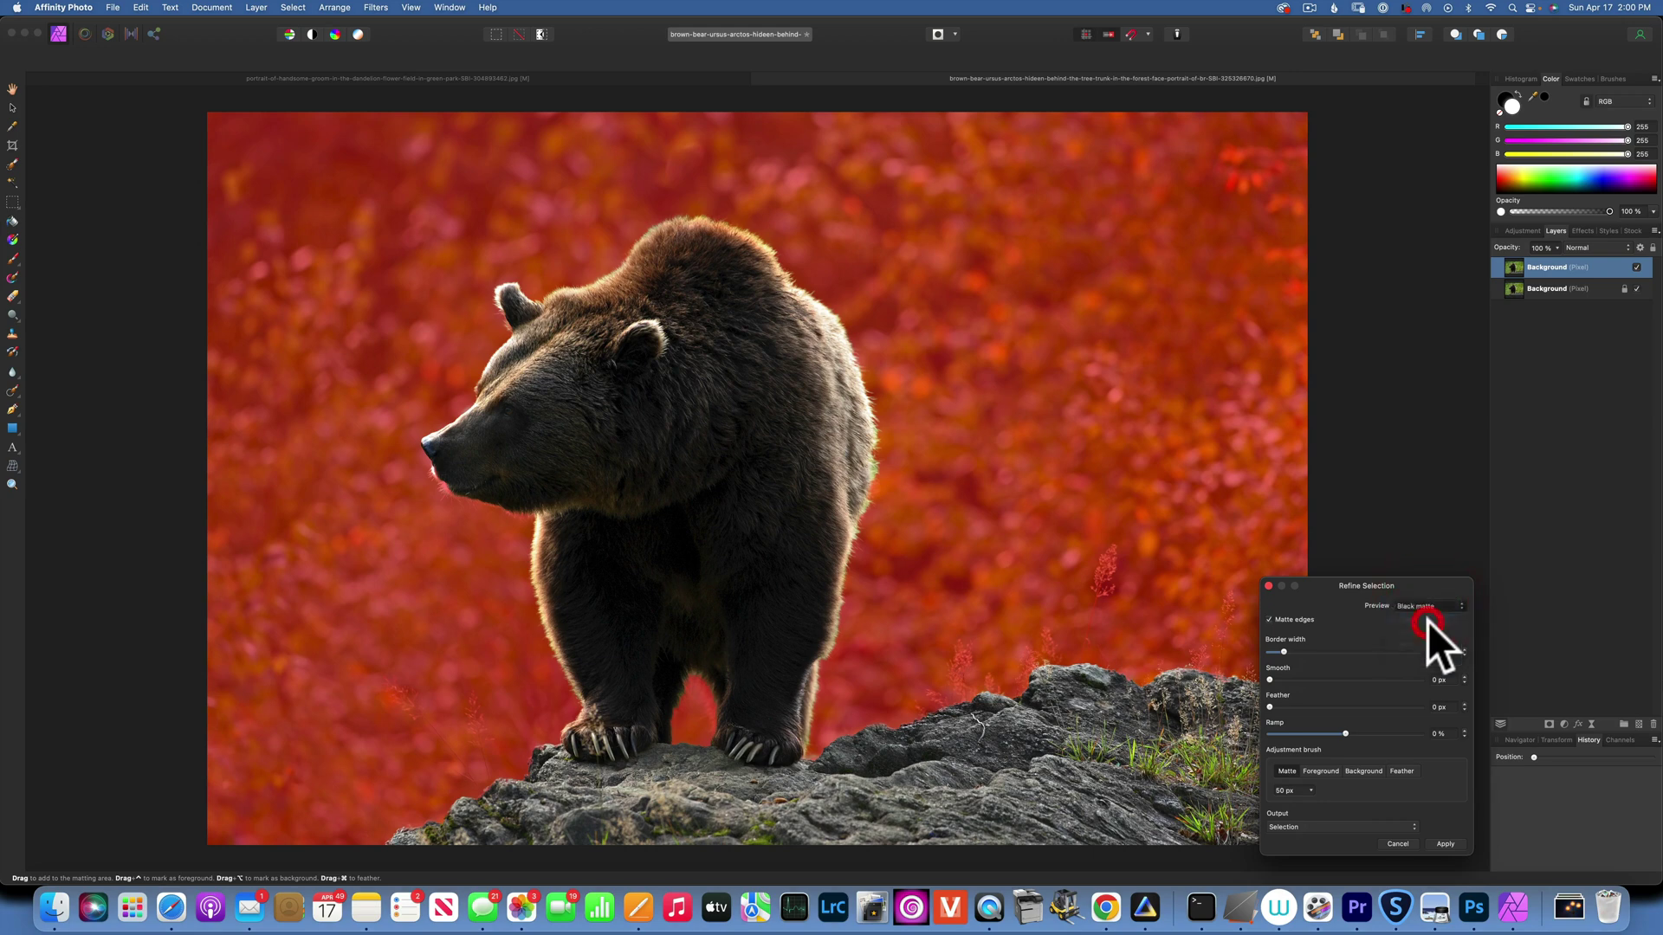
click(1428, 621)
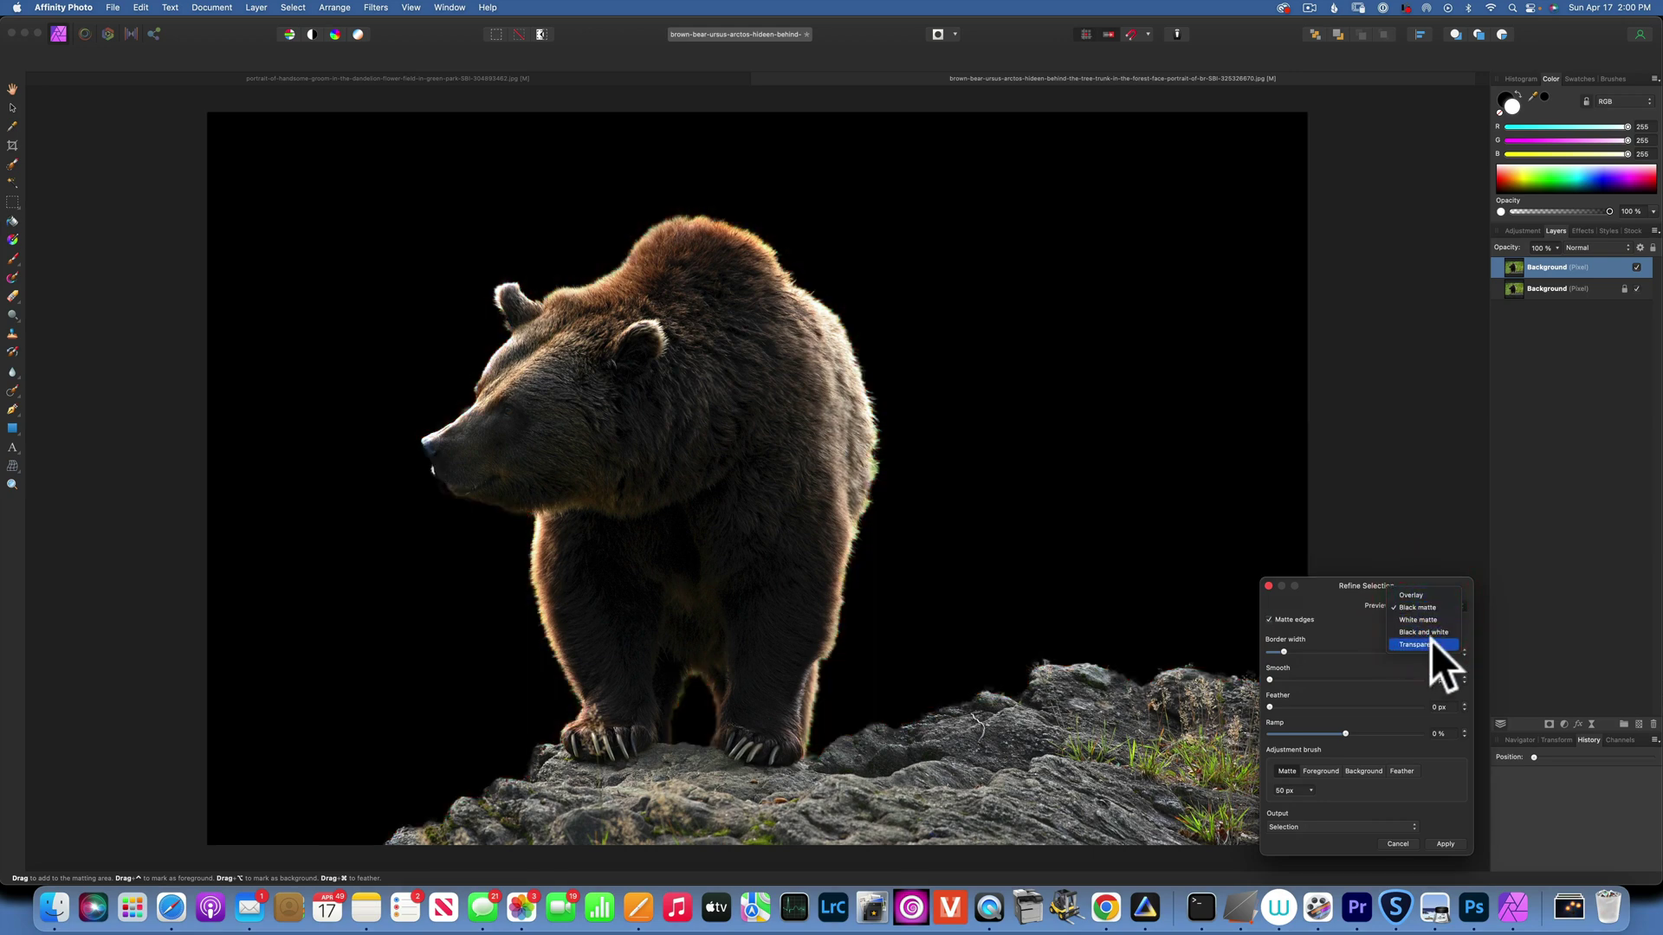
click(1415, 595)
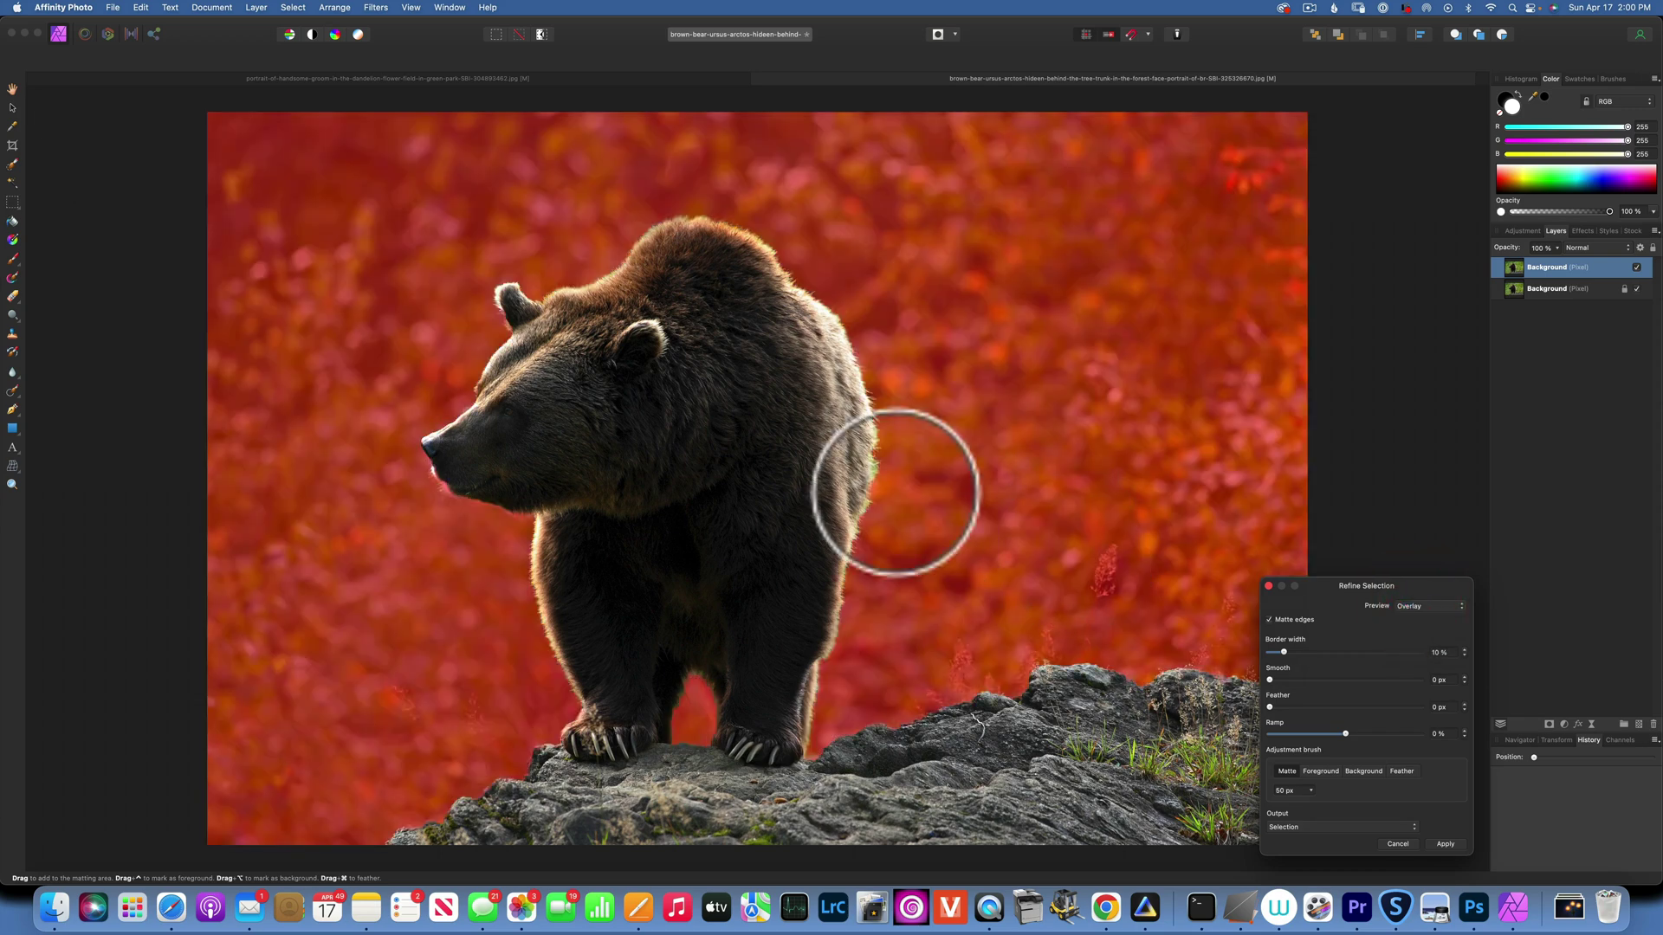
Refine the fur edge of the bear's rear flank with a 60 px Matte brush and mark the fur just inside it as foreground.
key(super)
key(super+equal)
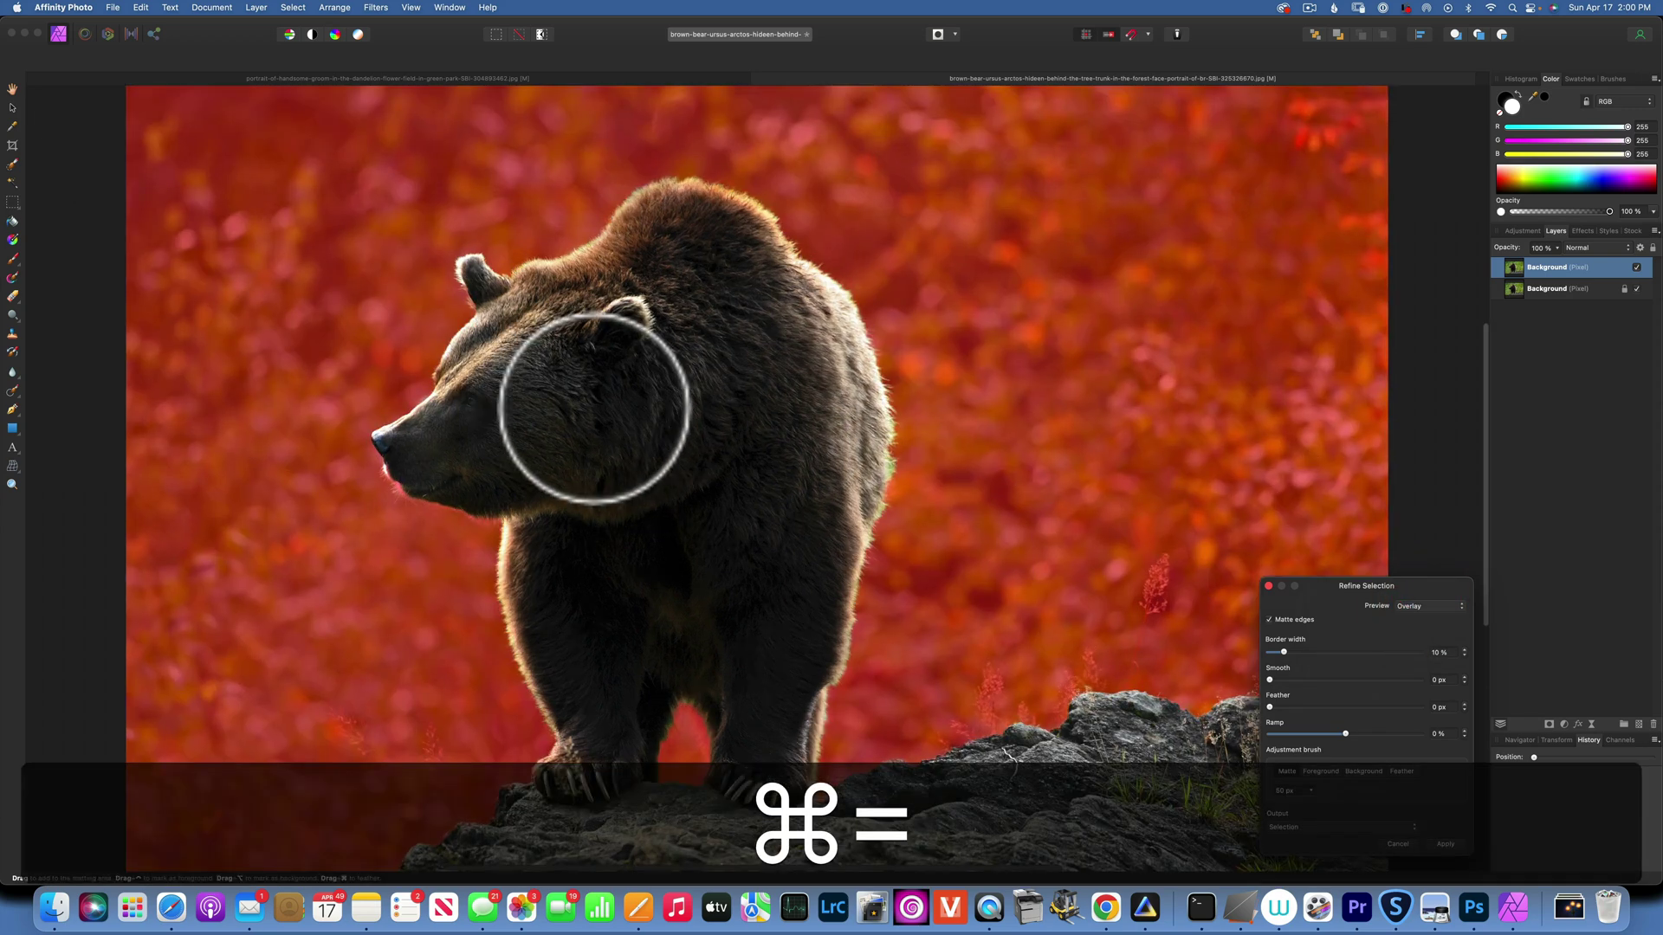
key(super+equal)
key(super+equal)
key(super+equal)
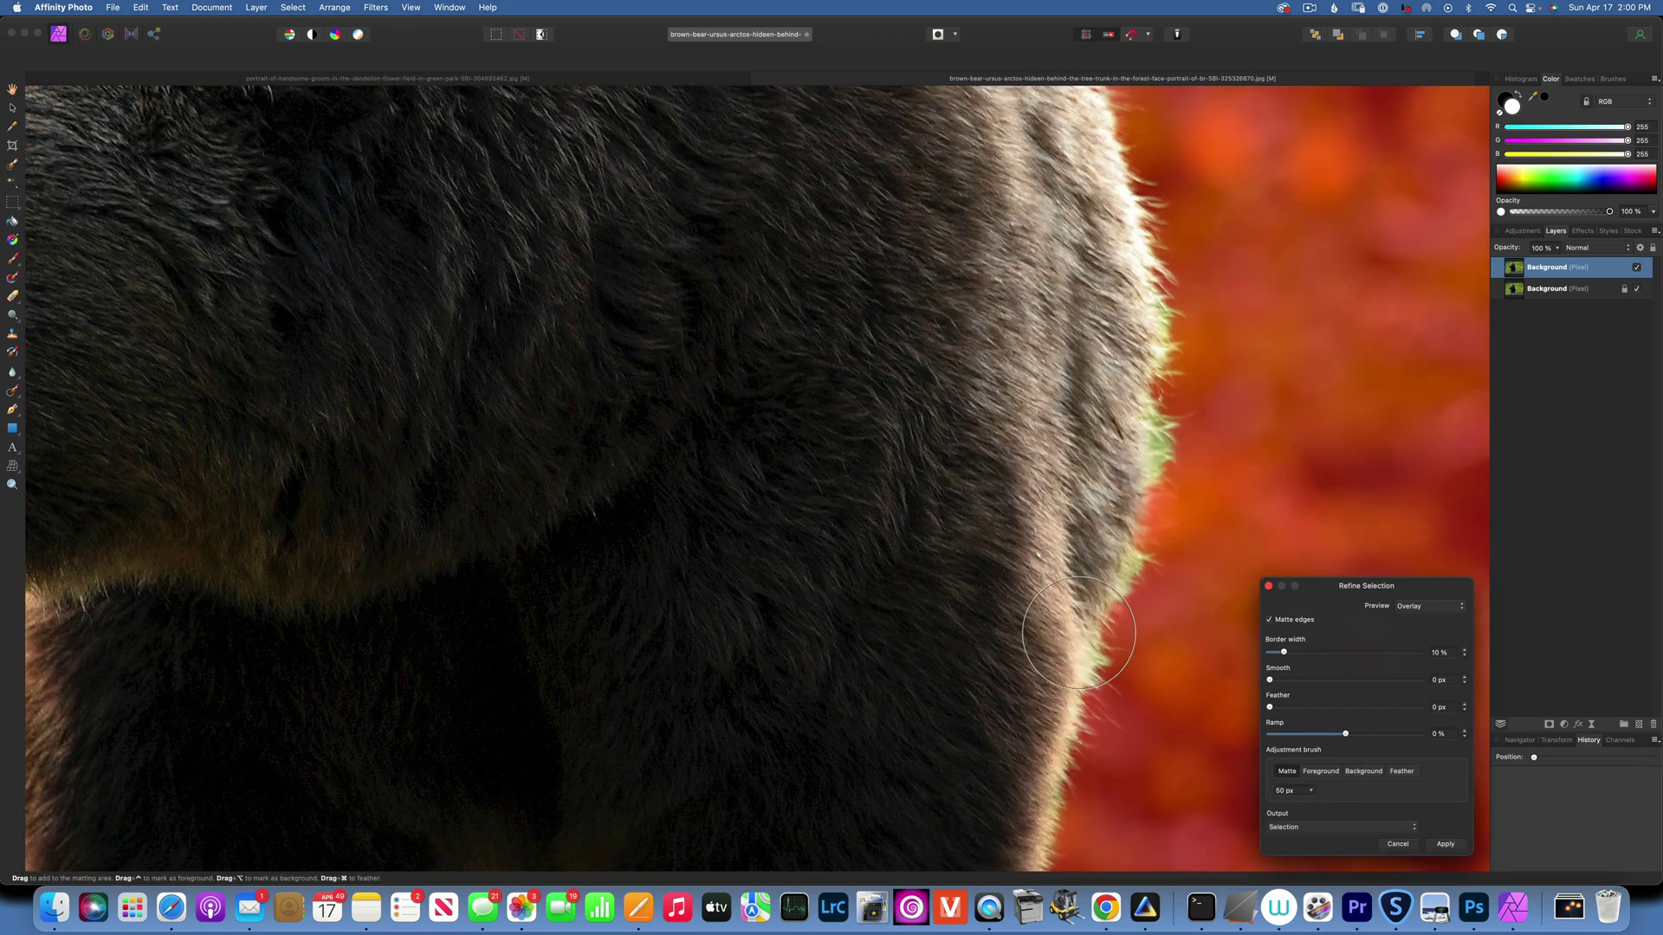
key(bracketleft)
mouse_move(1078, 632)
mouse_down()
mouse_move(1087, 658)
mouse_move(1126, 555)
mouse_move(1151, 279)
mouse_up()
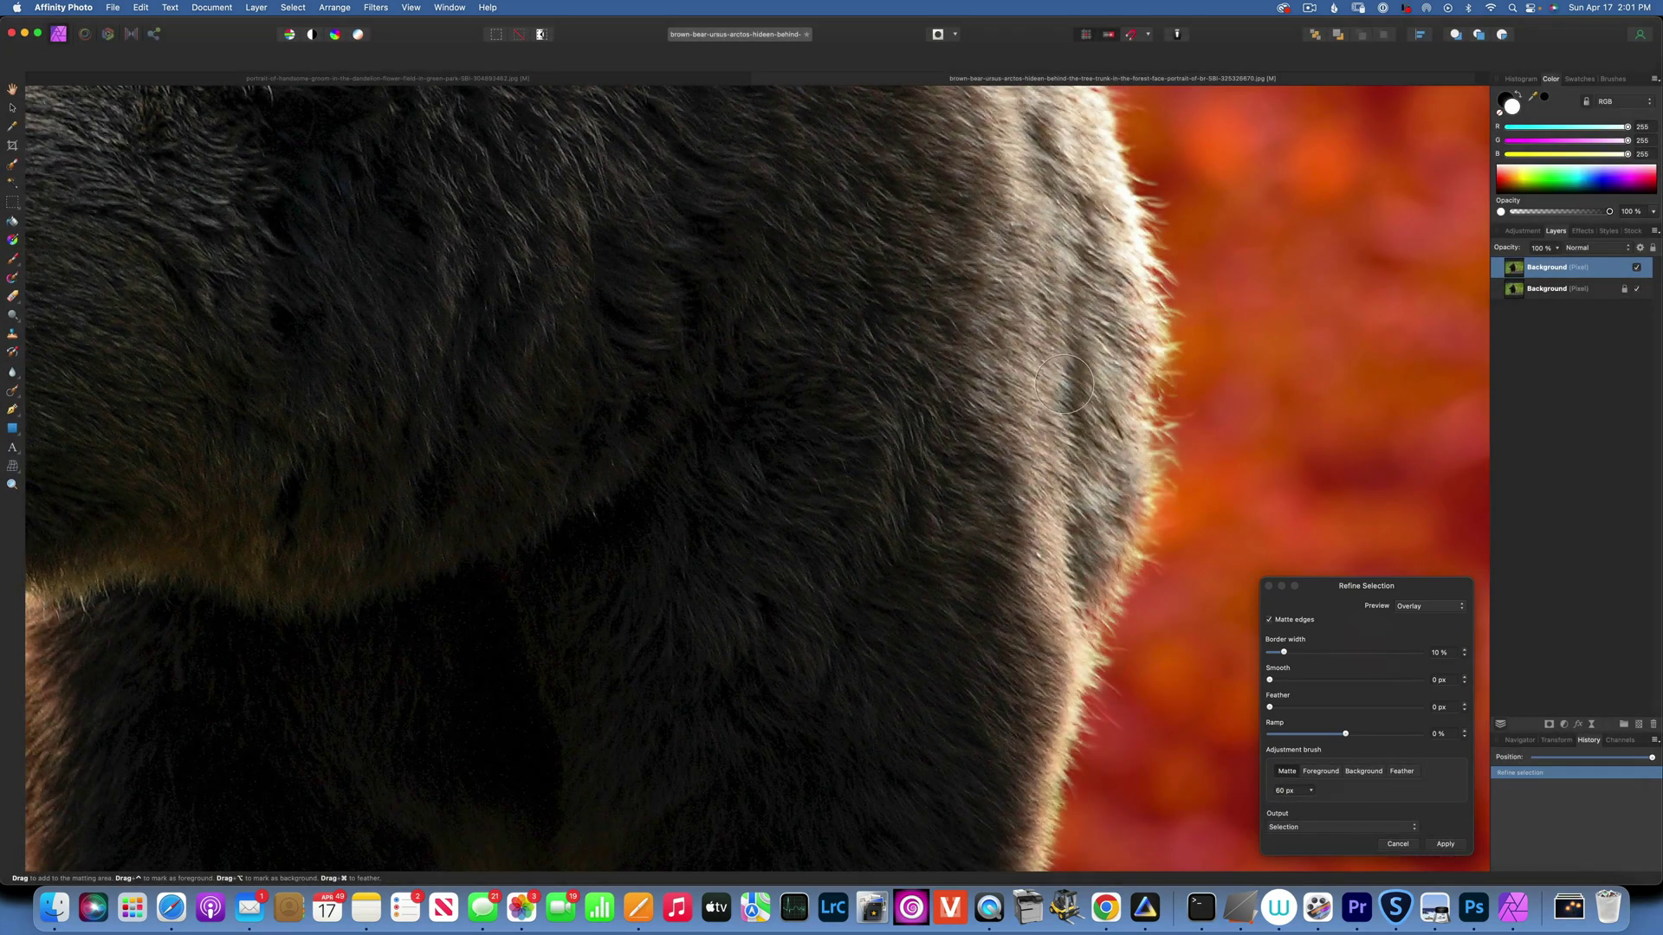
key(space)
drag(1029, 372, 757, 401)
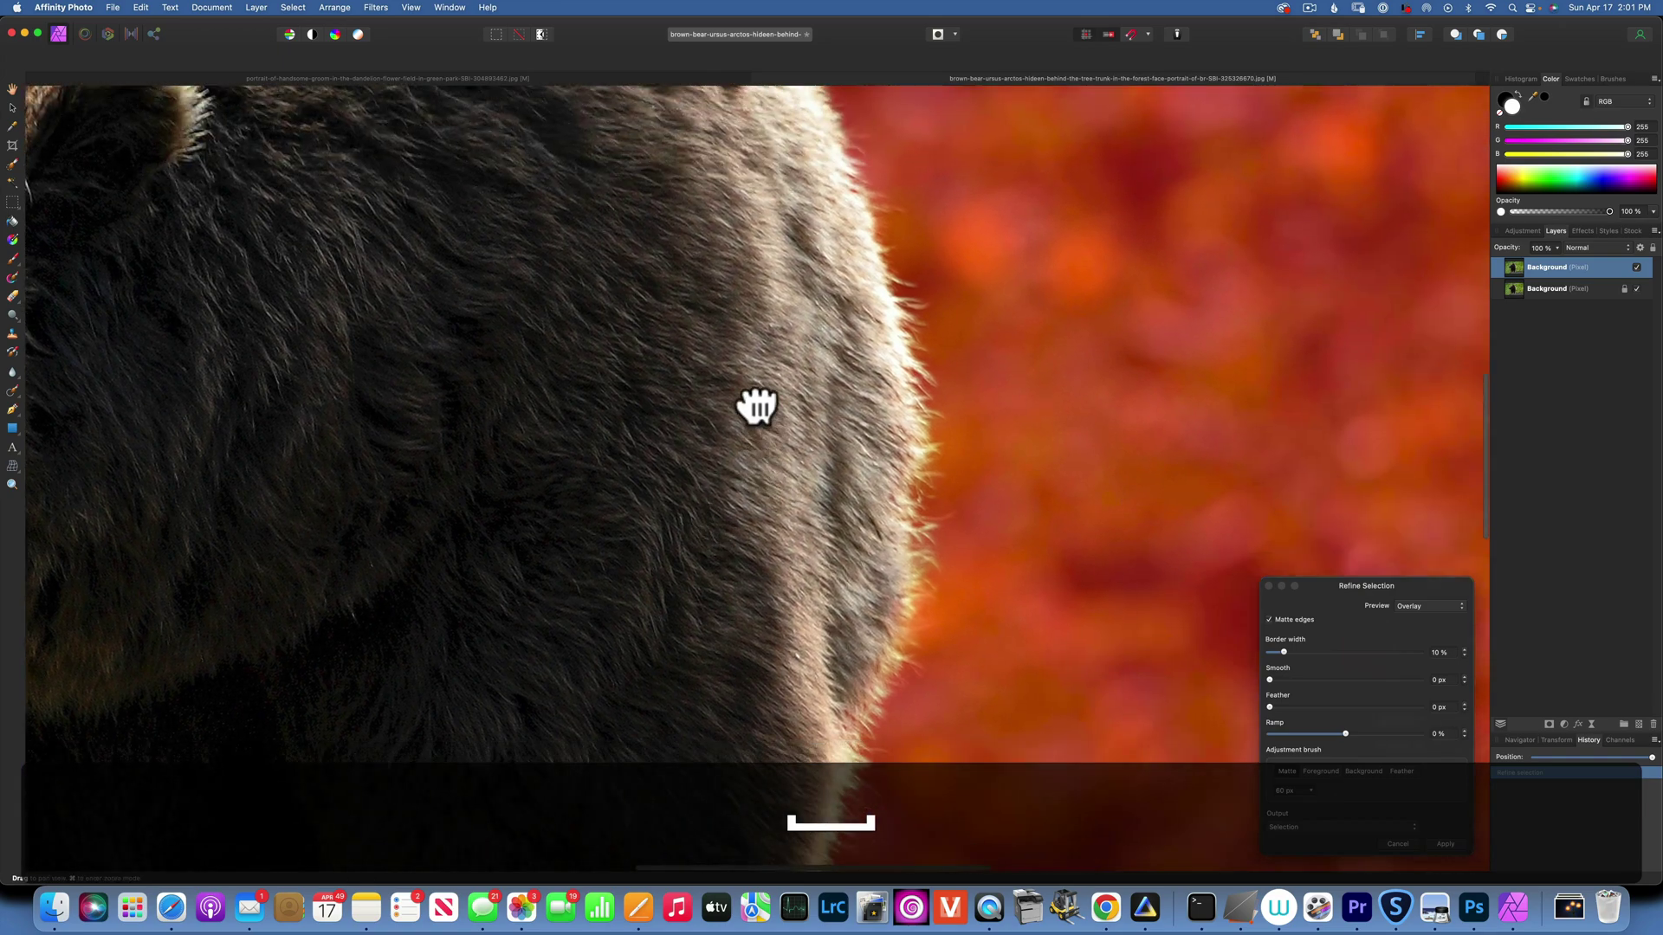
drag(886, 254, 846, 82)
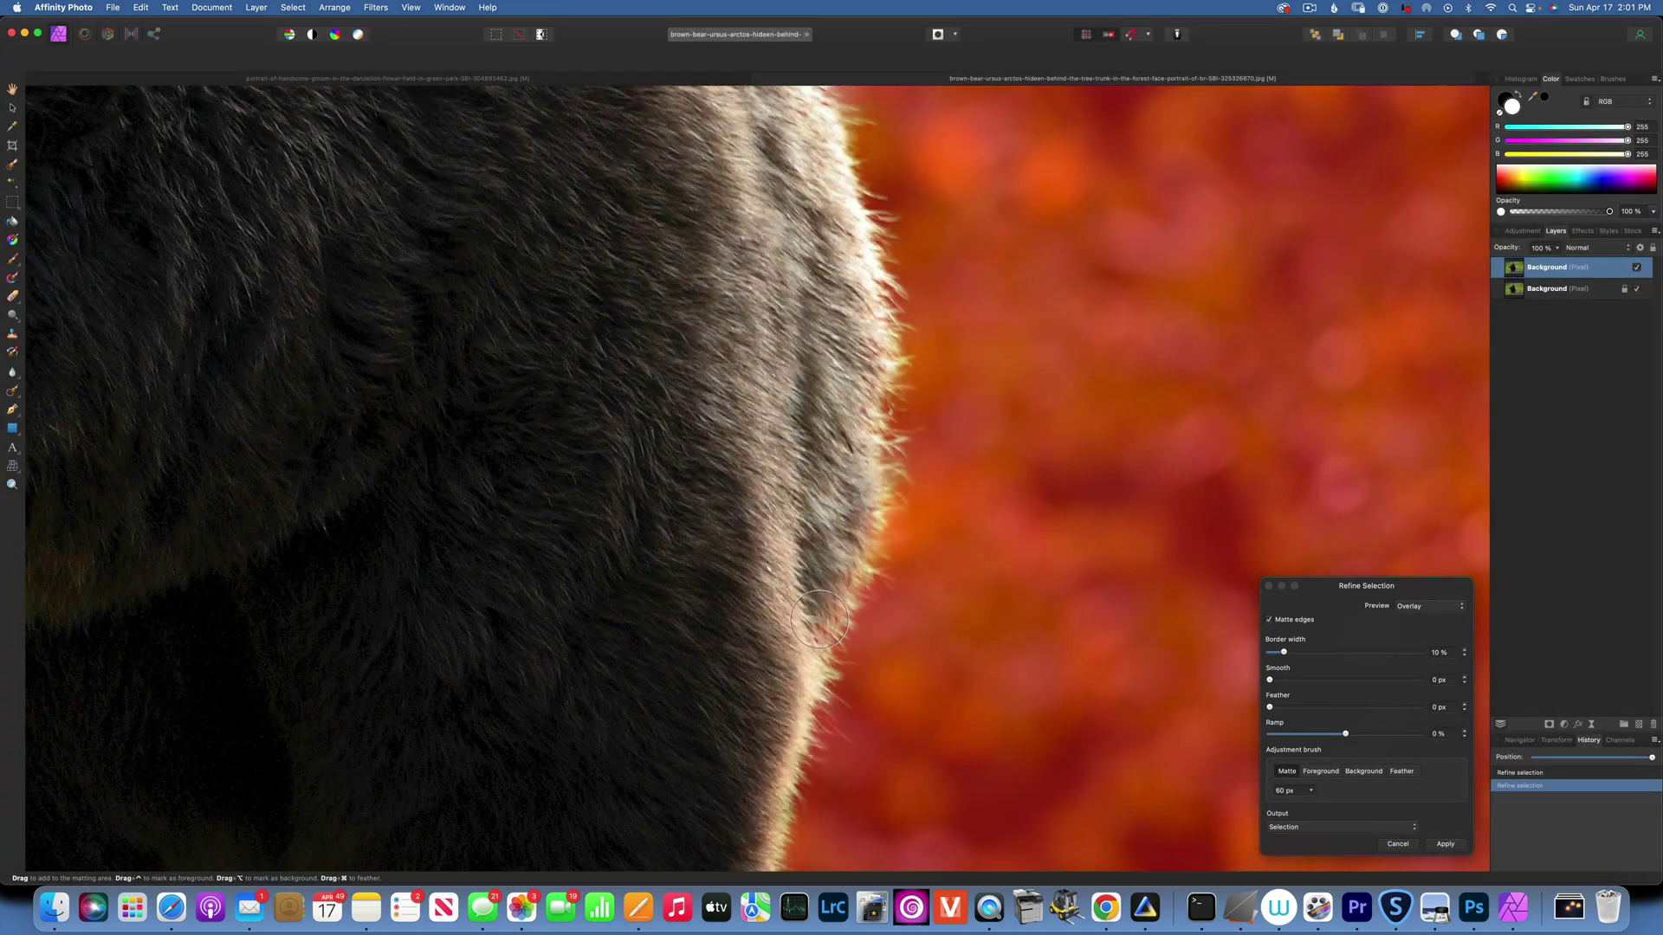
click(1320, 771)
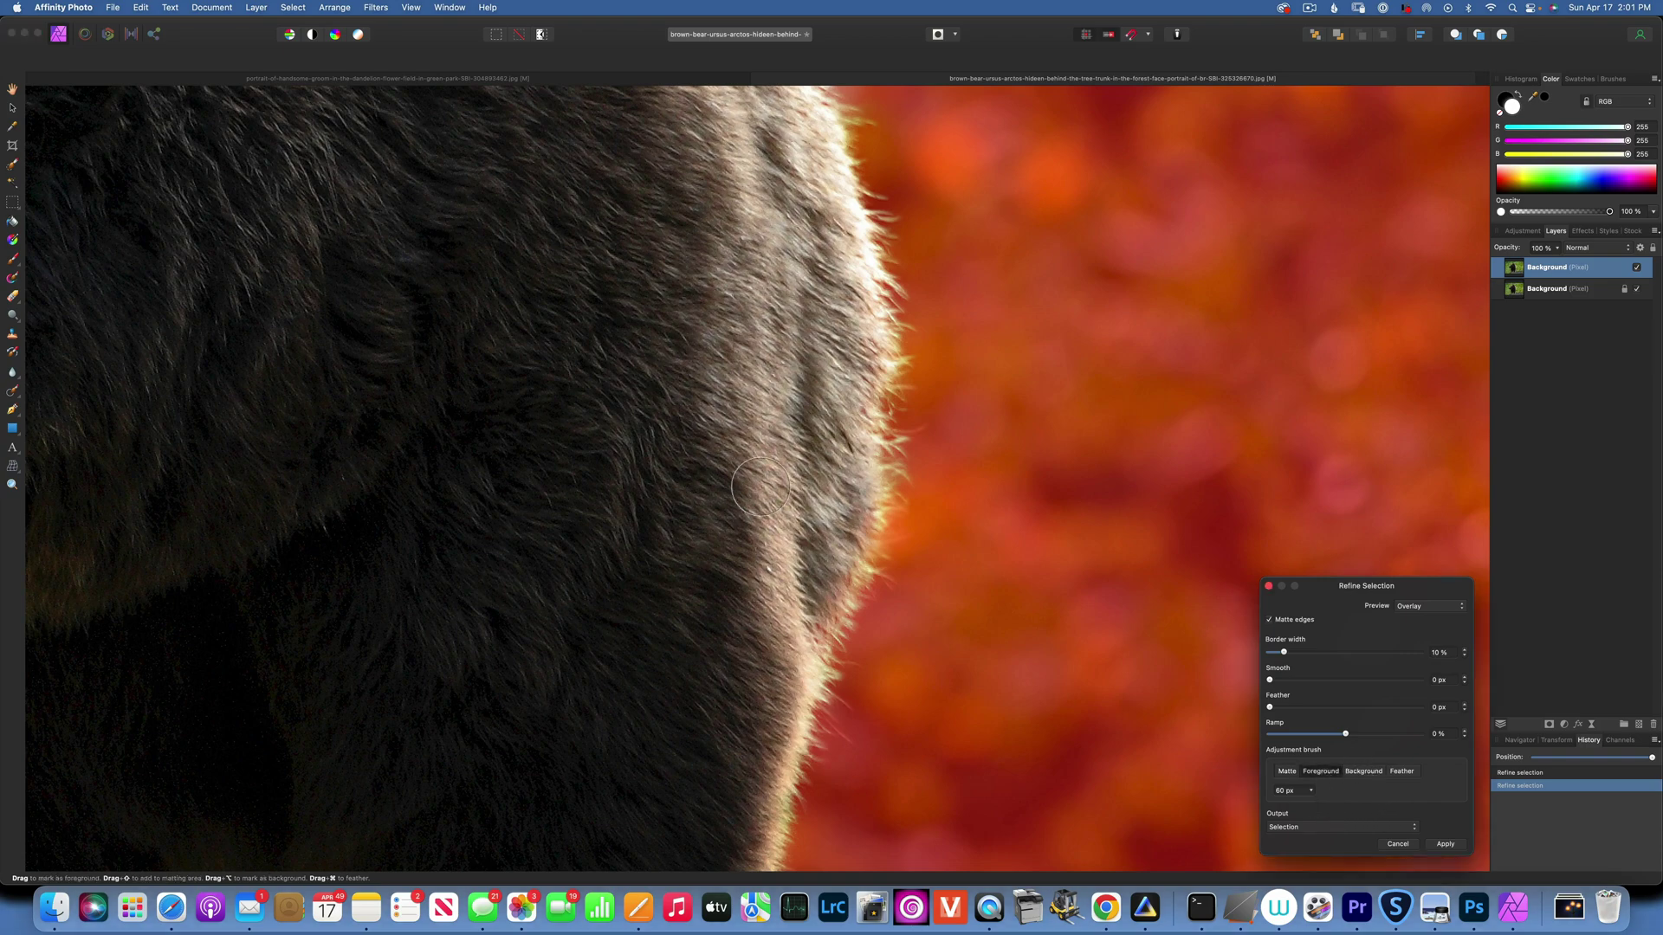
drag(791, 625, 777, 564)
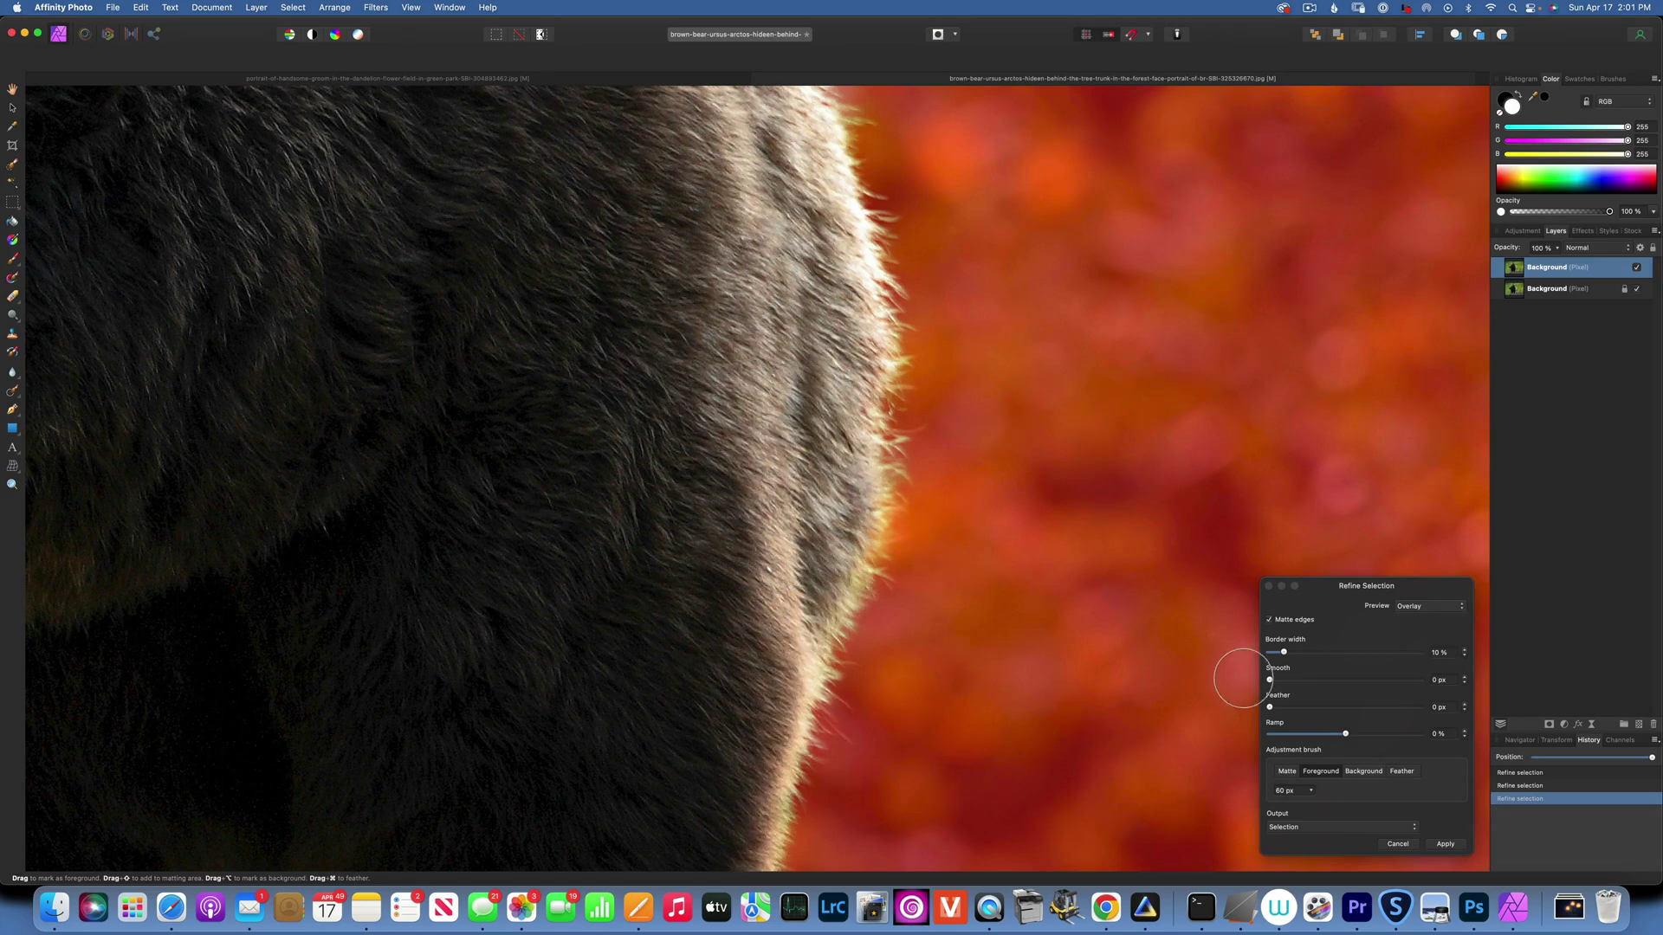
Brush the fur edge with the 60 px Matte brush from the bear's upper back over the top of the hump.
drag(809, 252, 879, 596)
mouse_move(901, 459)
mouse_down()
mouse_move(900, 411)
mouse_move(842, 279)
mouse_up()
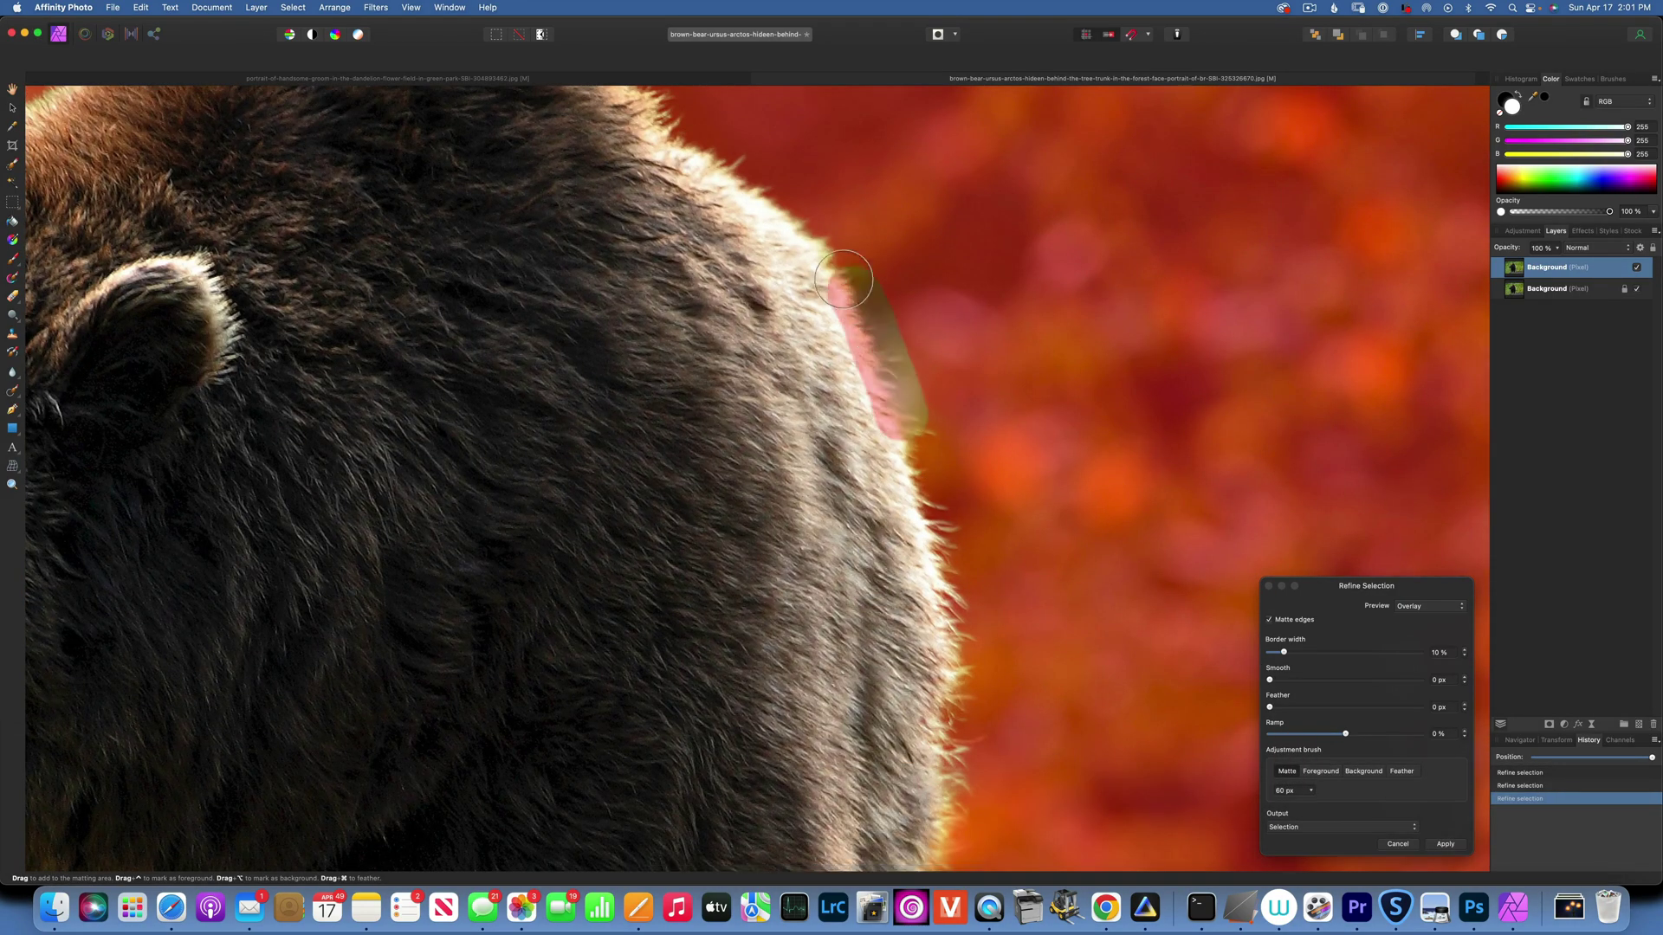
drag(766, 199, 762, 204)
mouse_move(762, 368)
mouse_down()
mouse_move(910, 501)
mouse_move(1044, 672)
mouse_up()
drag(967, 458, 806, 263)
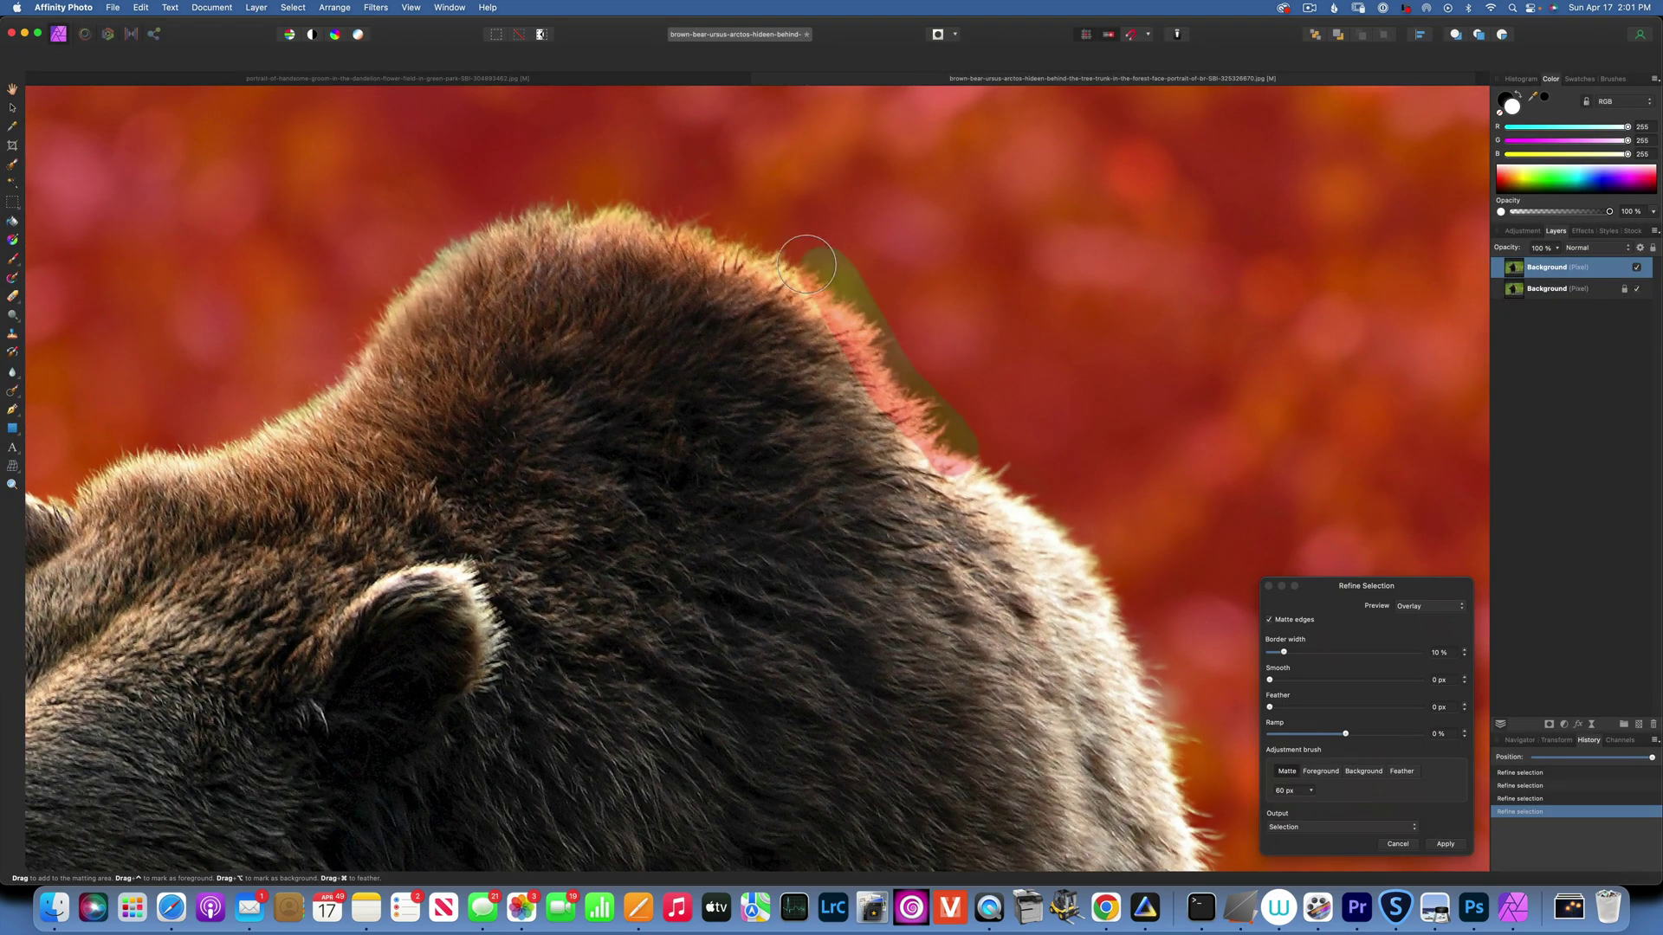
mouse_move(636, 192)
mouse_down()
mouse_move(553, 194)
mouse_move(476, 223)
mouse_up()
drag(414, 289, 433, 304)
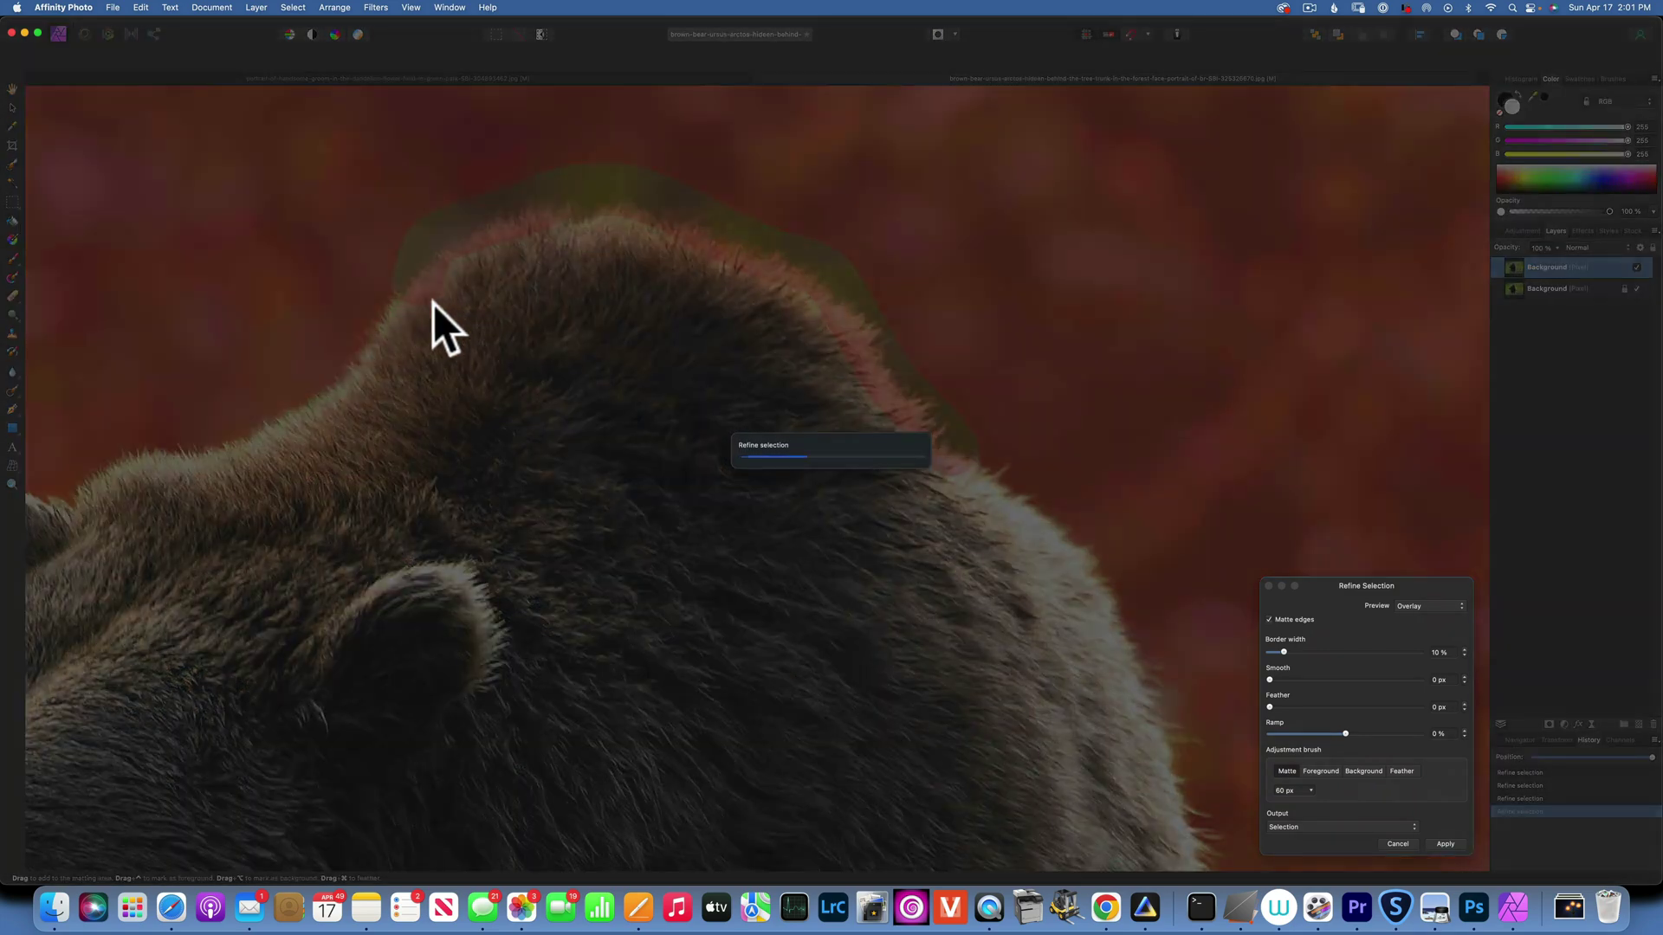
Continue the Matte brush refinement from the hump along the neck and around the bear's far ear.
drag(557, 449, 1017, 392)
mouse_move(818, 244)
mouse_down()
mouse_move(720, 348)
mouse_move(579, 378)
mouse_move(491, 424)
mouse_move(450, 370)
mouse_move(404, 359)
mouse_up()
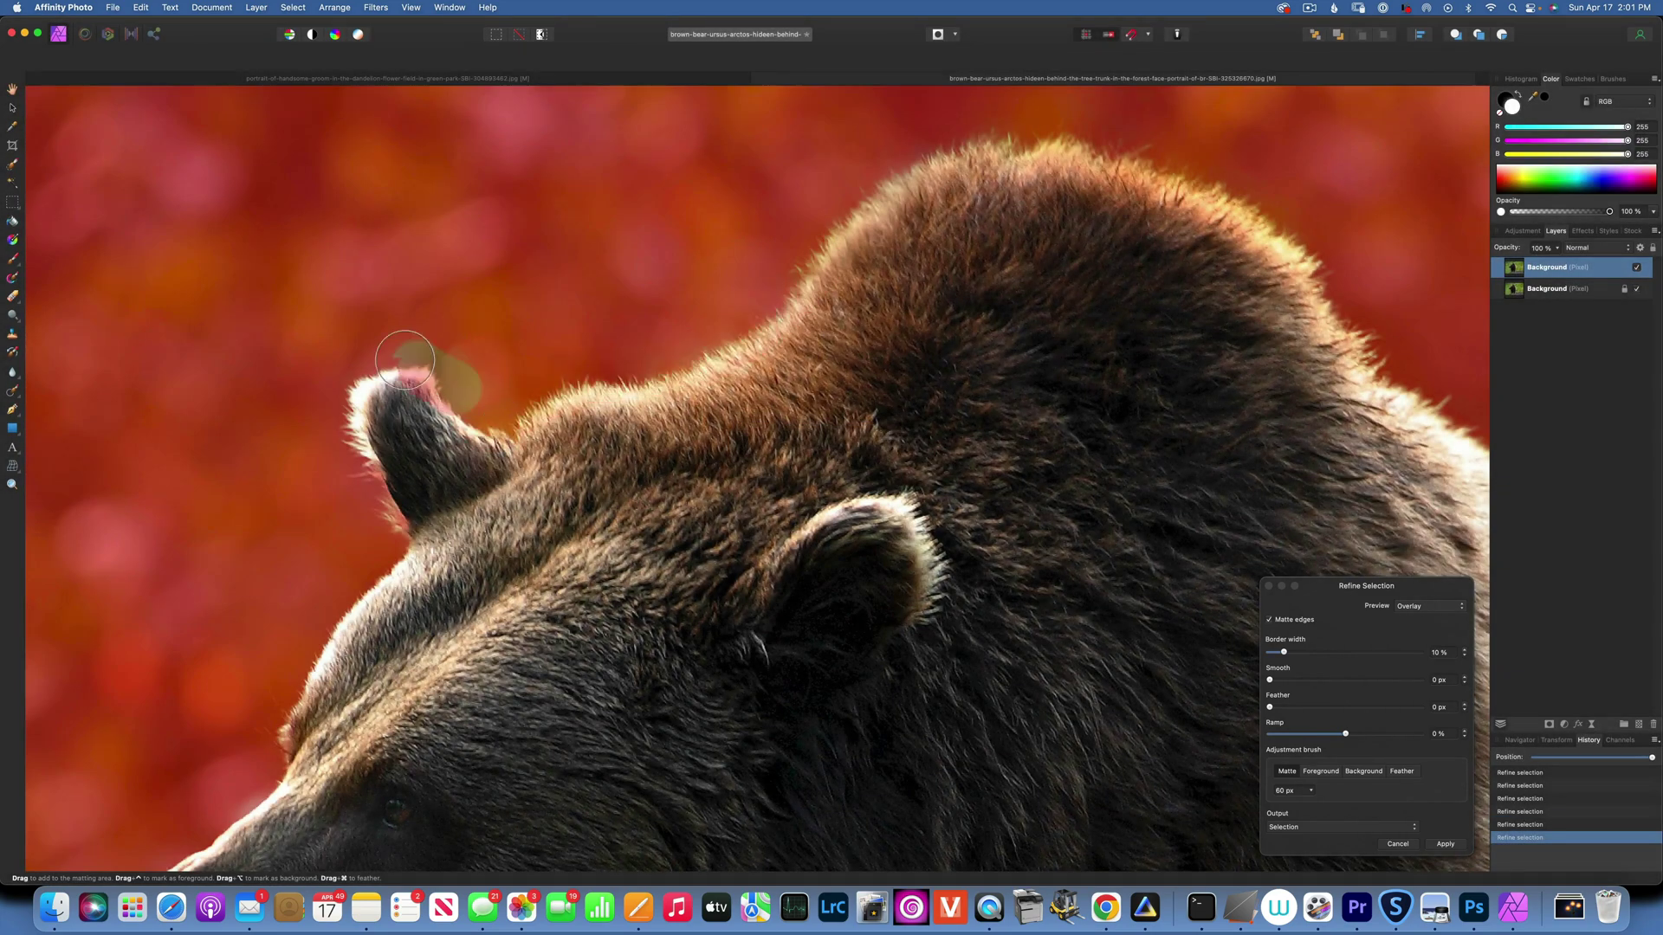
drag(394, 517, 445, 471)
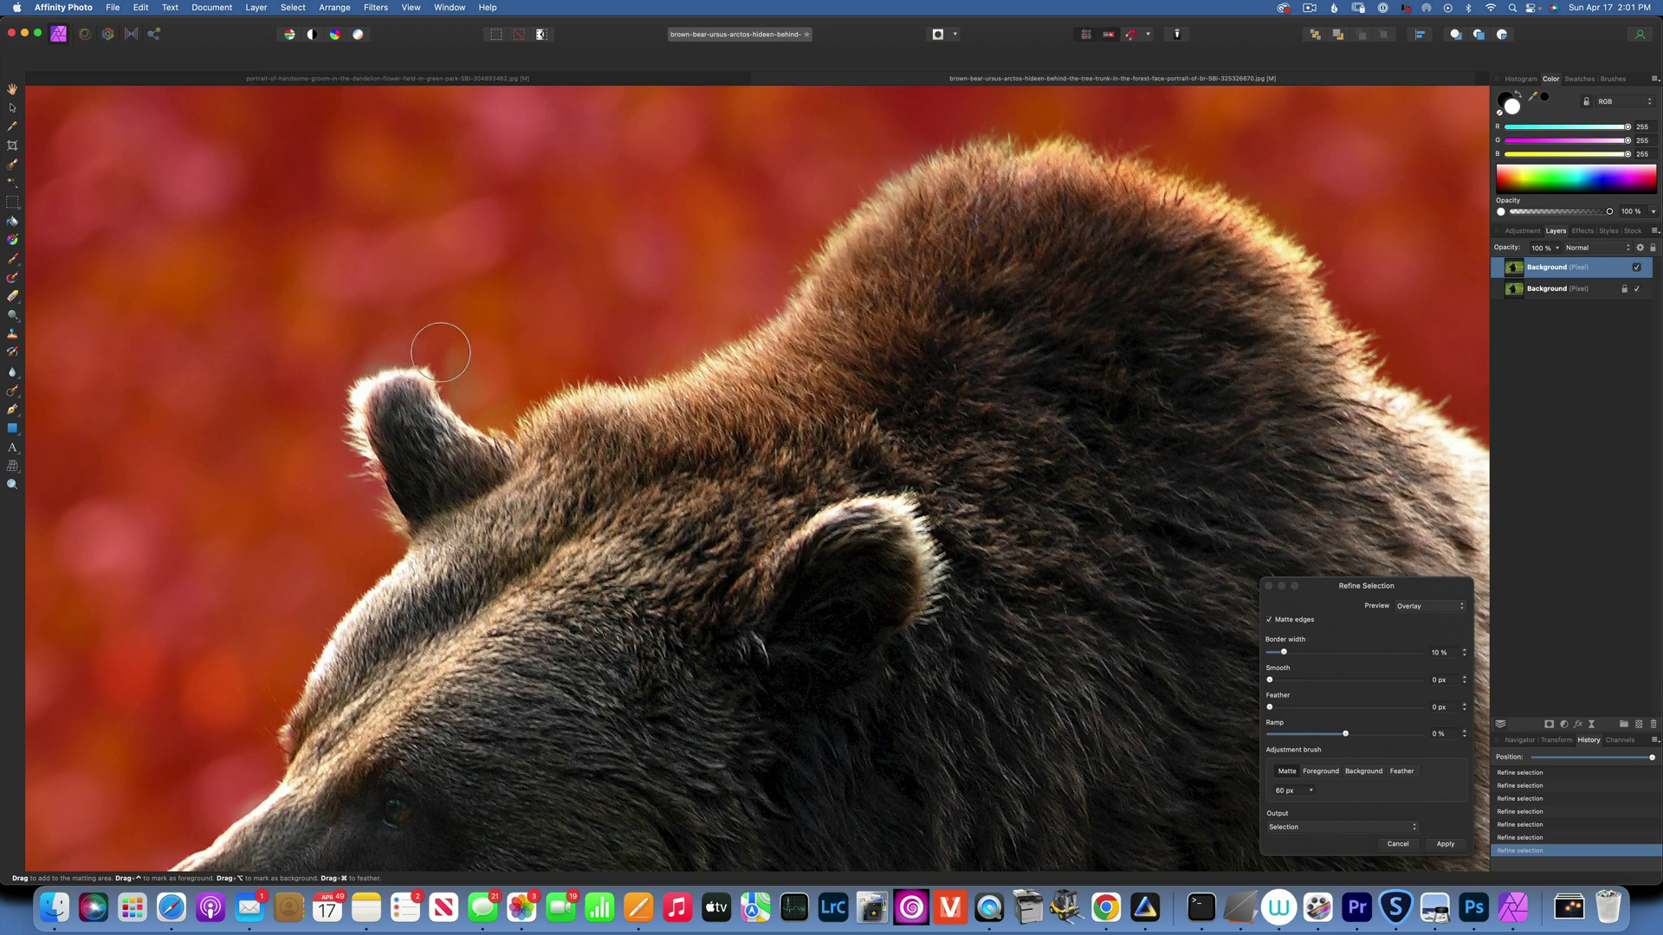
Brush around the far ear as background and restore the ear's fur with a 37 px Foreground brush.
click(1363, 771)
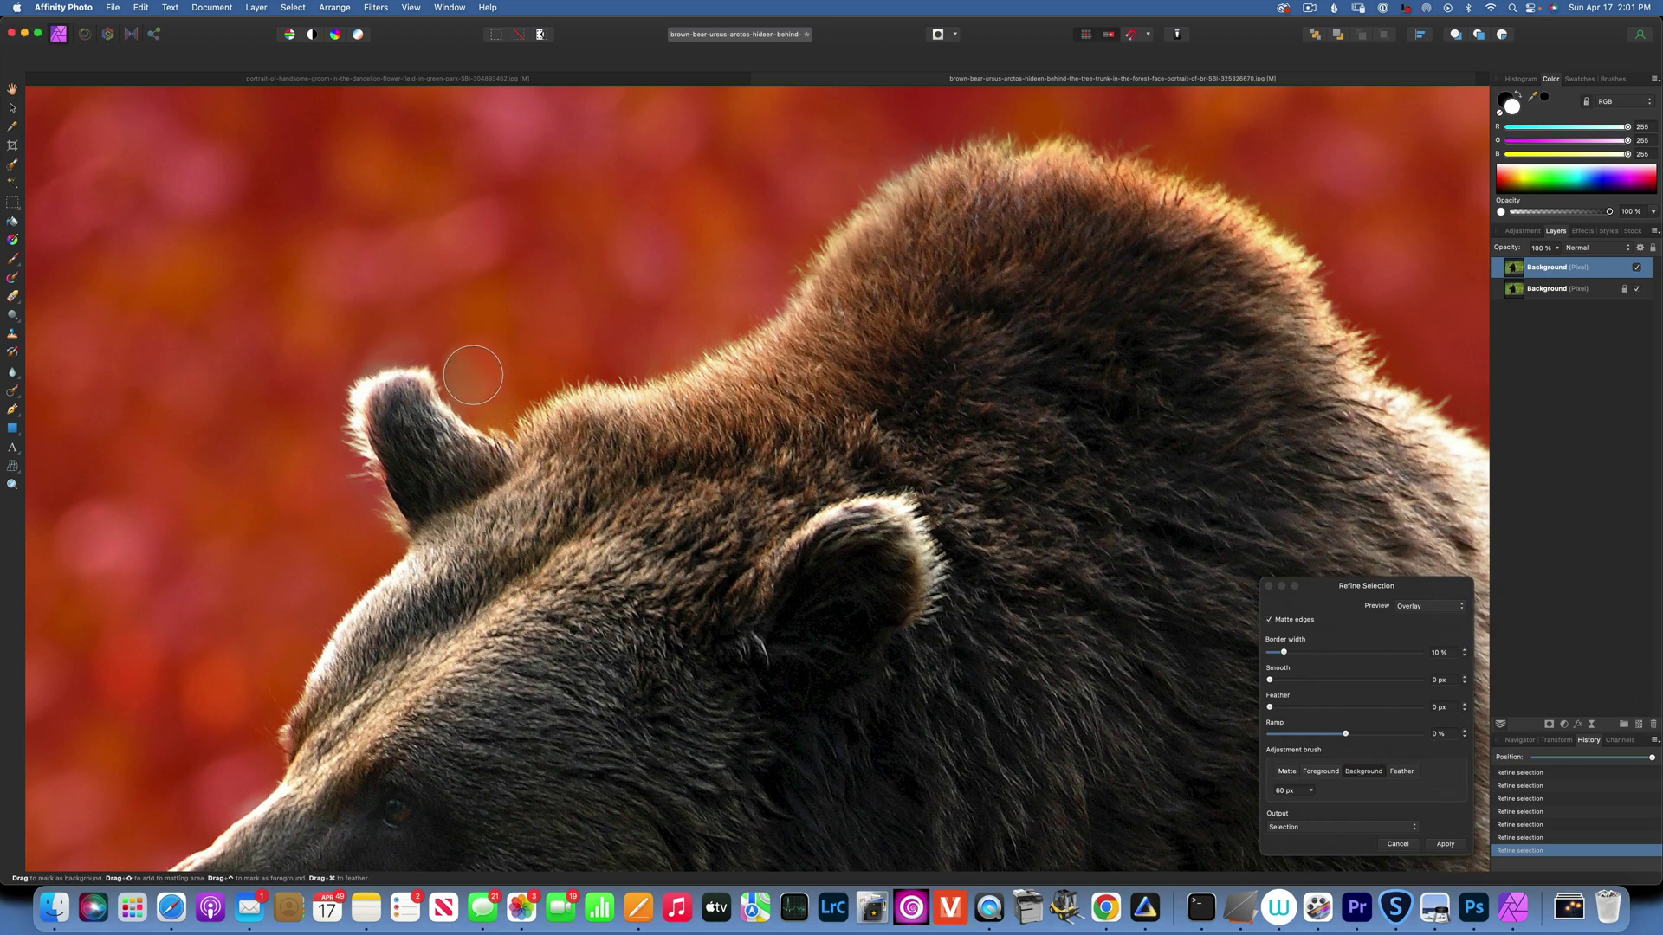
drag(356, 342, 360, 352)
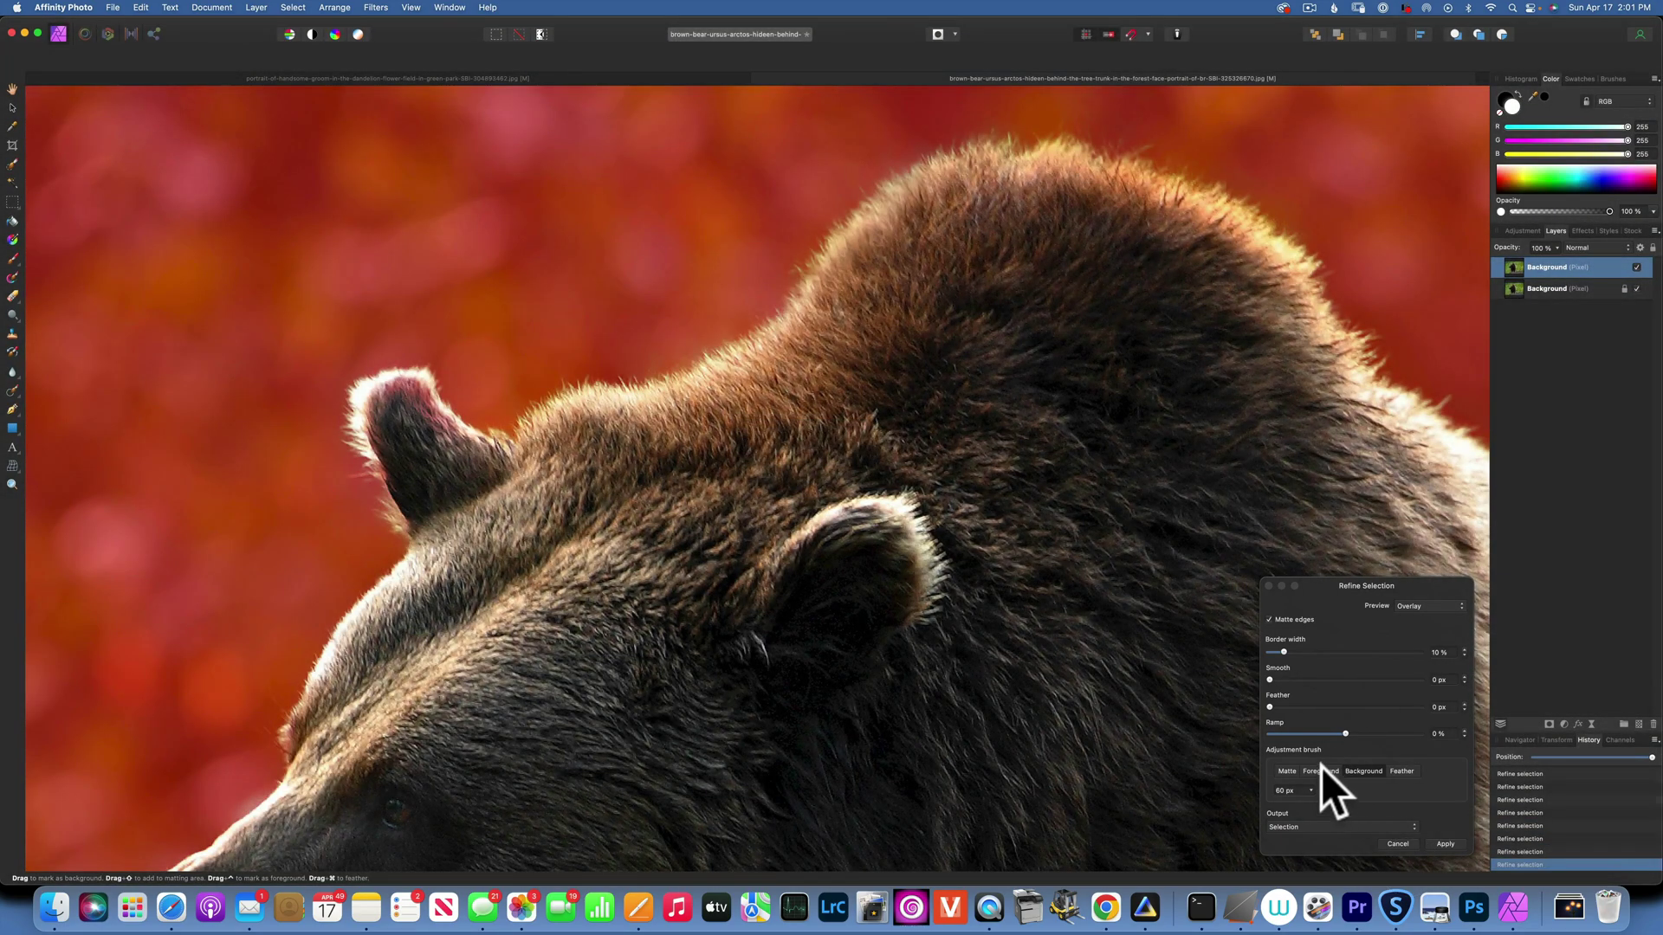
click(1319, 770)
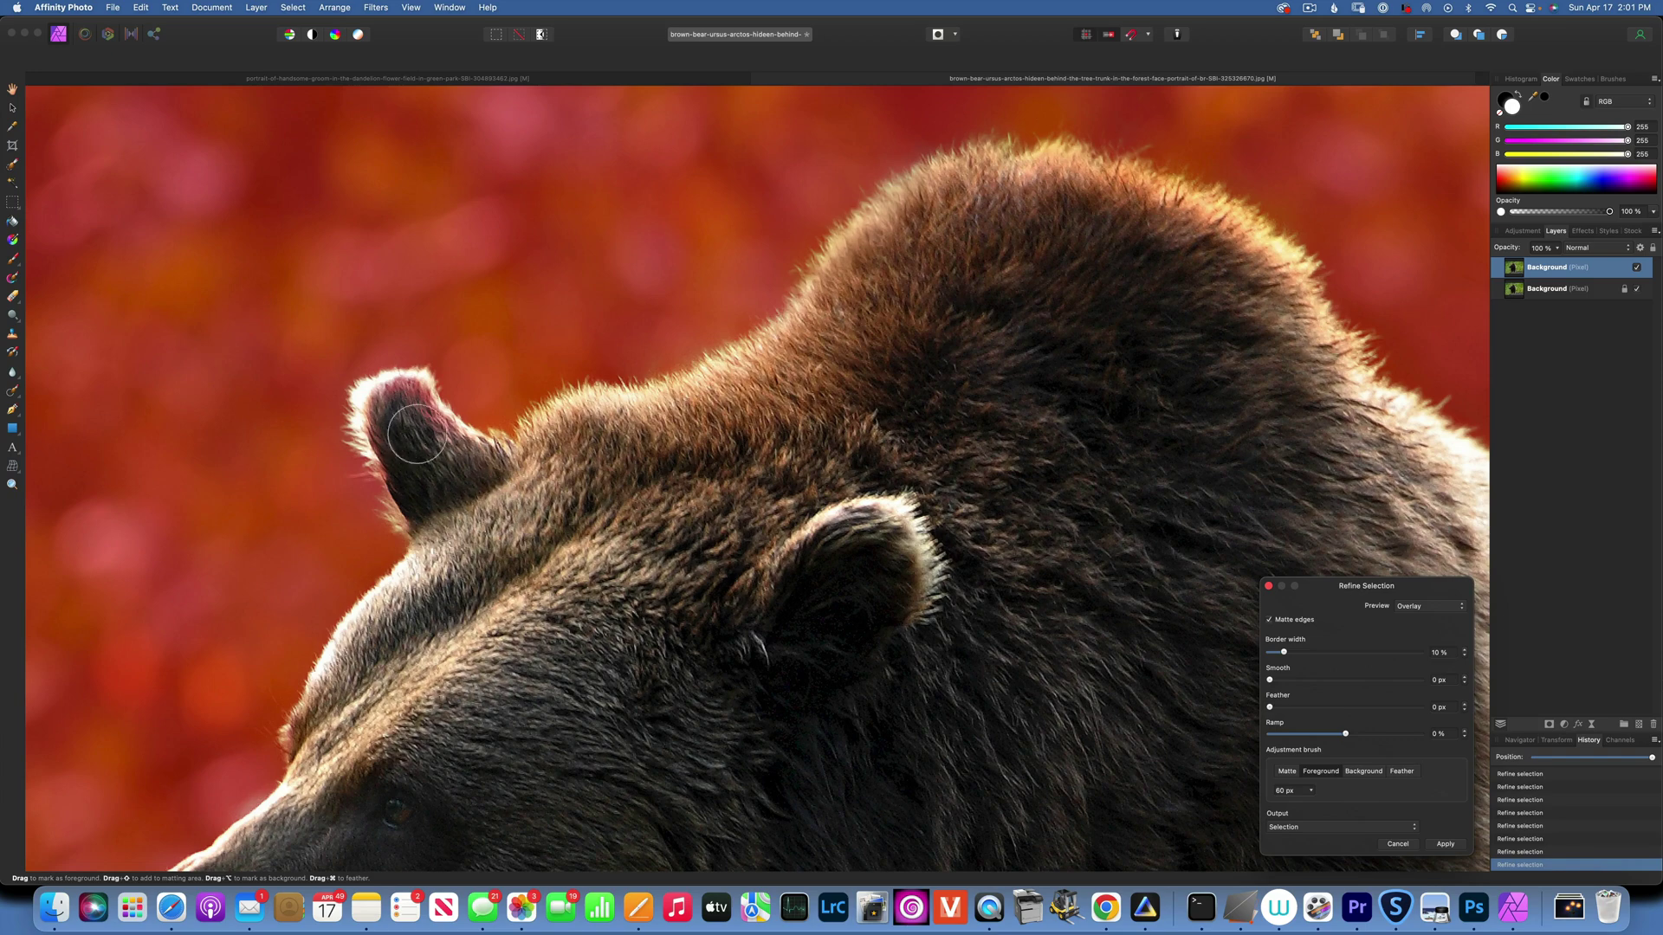
key([)
key([)
key([)
key([)
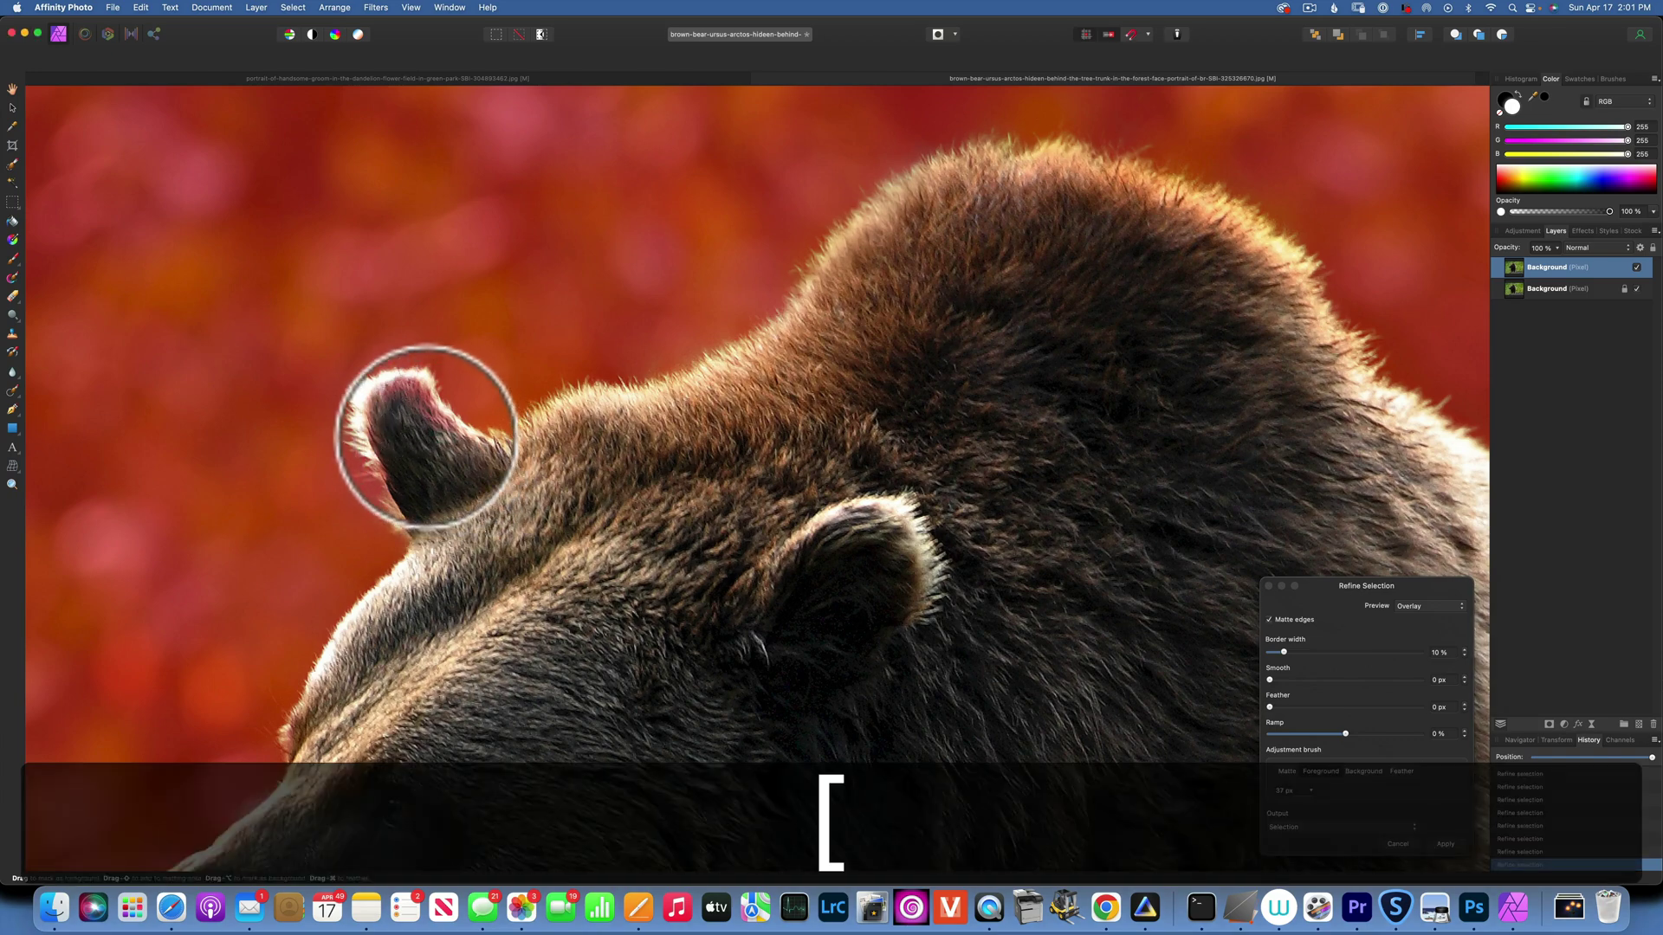
drag(418, 471, 447, 469)
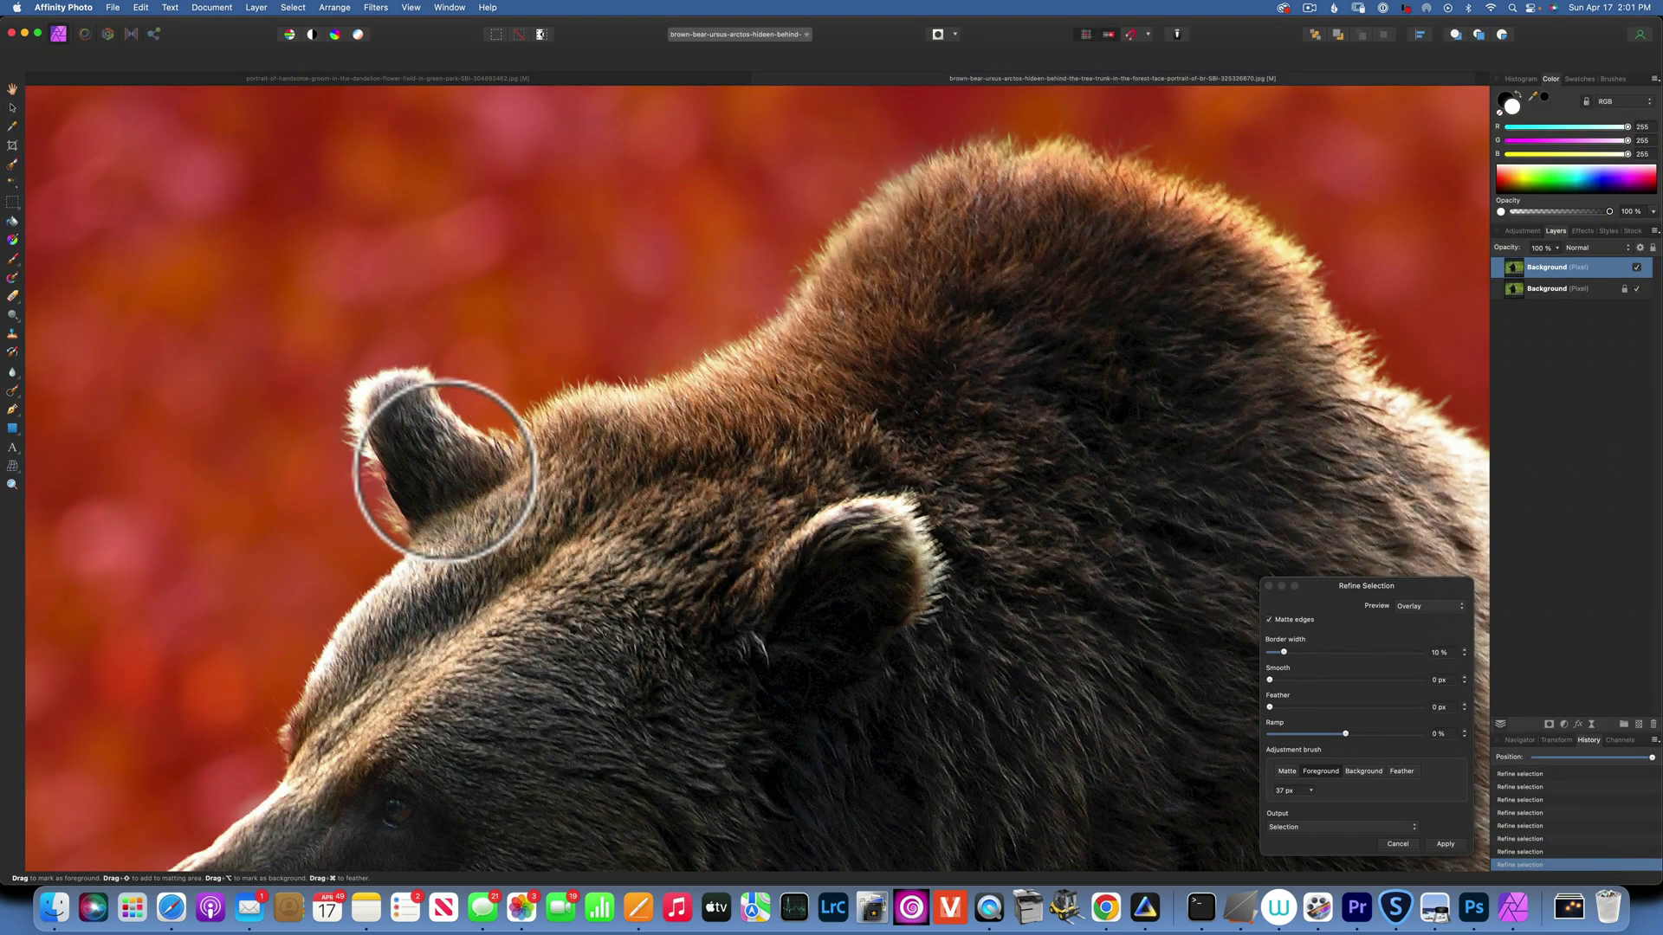
Refine the outer edge of the far ear and the whiskers beneath the muzzle with the 37 px Matte brush.
click(1283, 770)
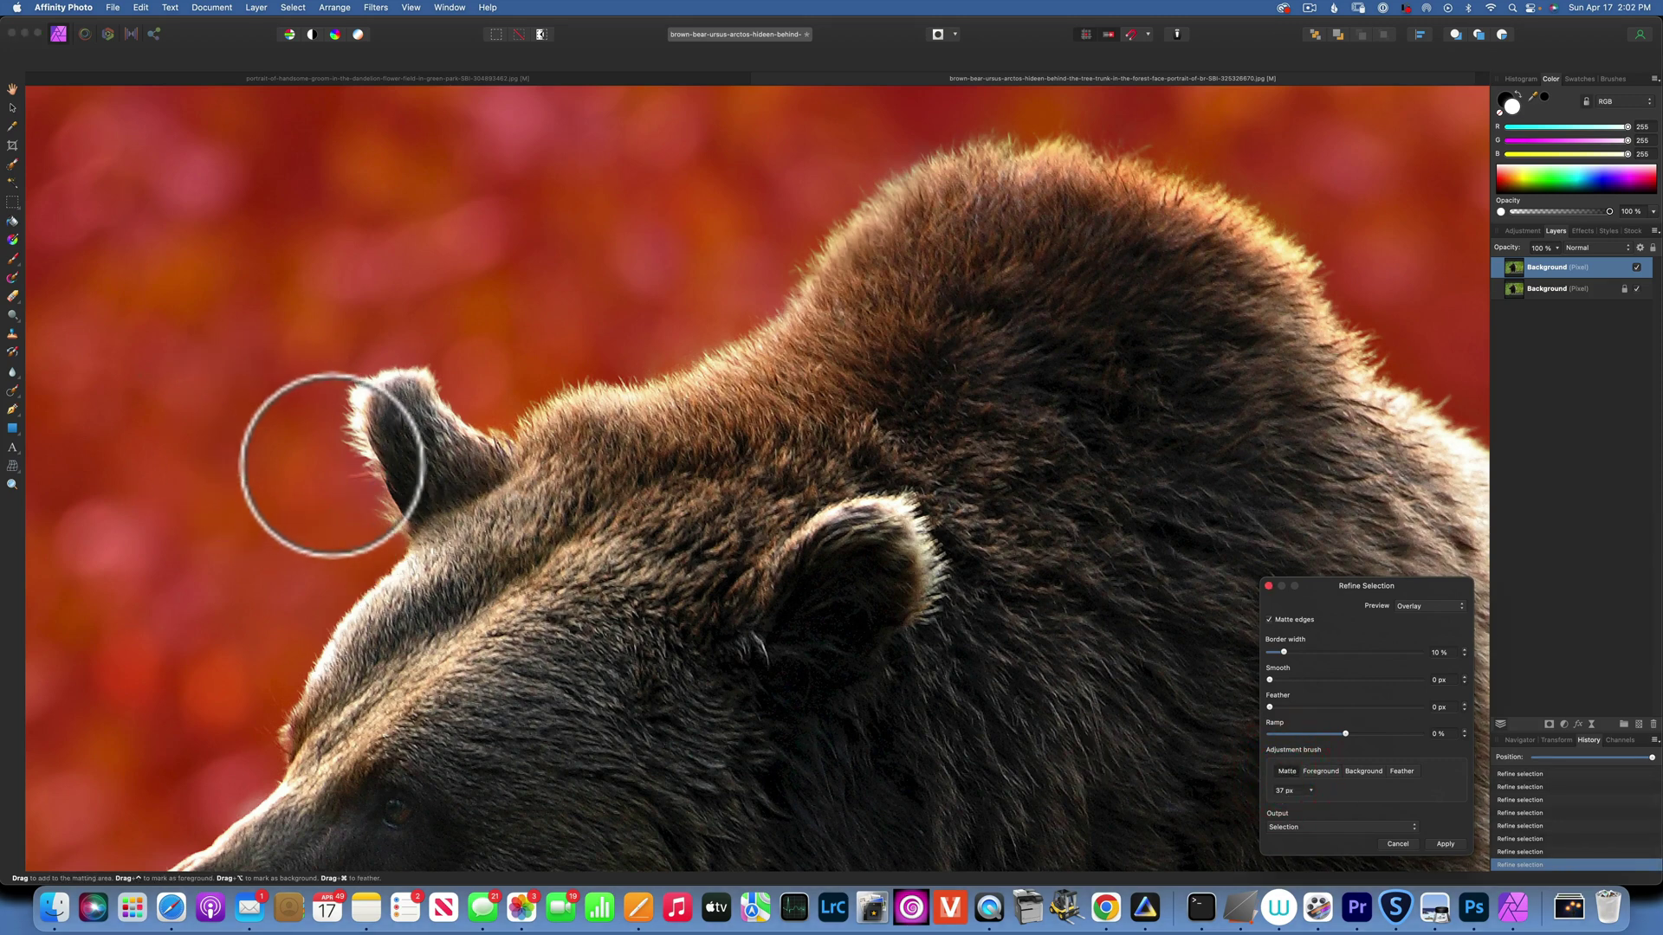
mouse_move(366, 479)
mouse_down()
mouse_move(404, 538)
mouse_move(573, 468)
mouse_move(658, 319)
mouse_move(546, 365)
mouse_move(483, 466)
mouse_move(479, 515)
mouse_move(433, 568)
mouse_up()
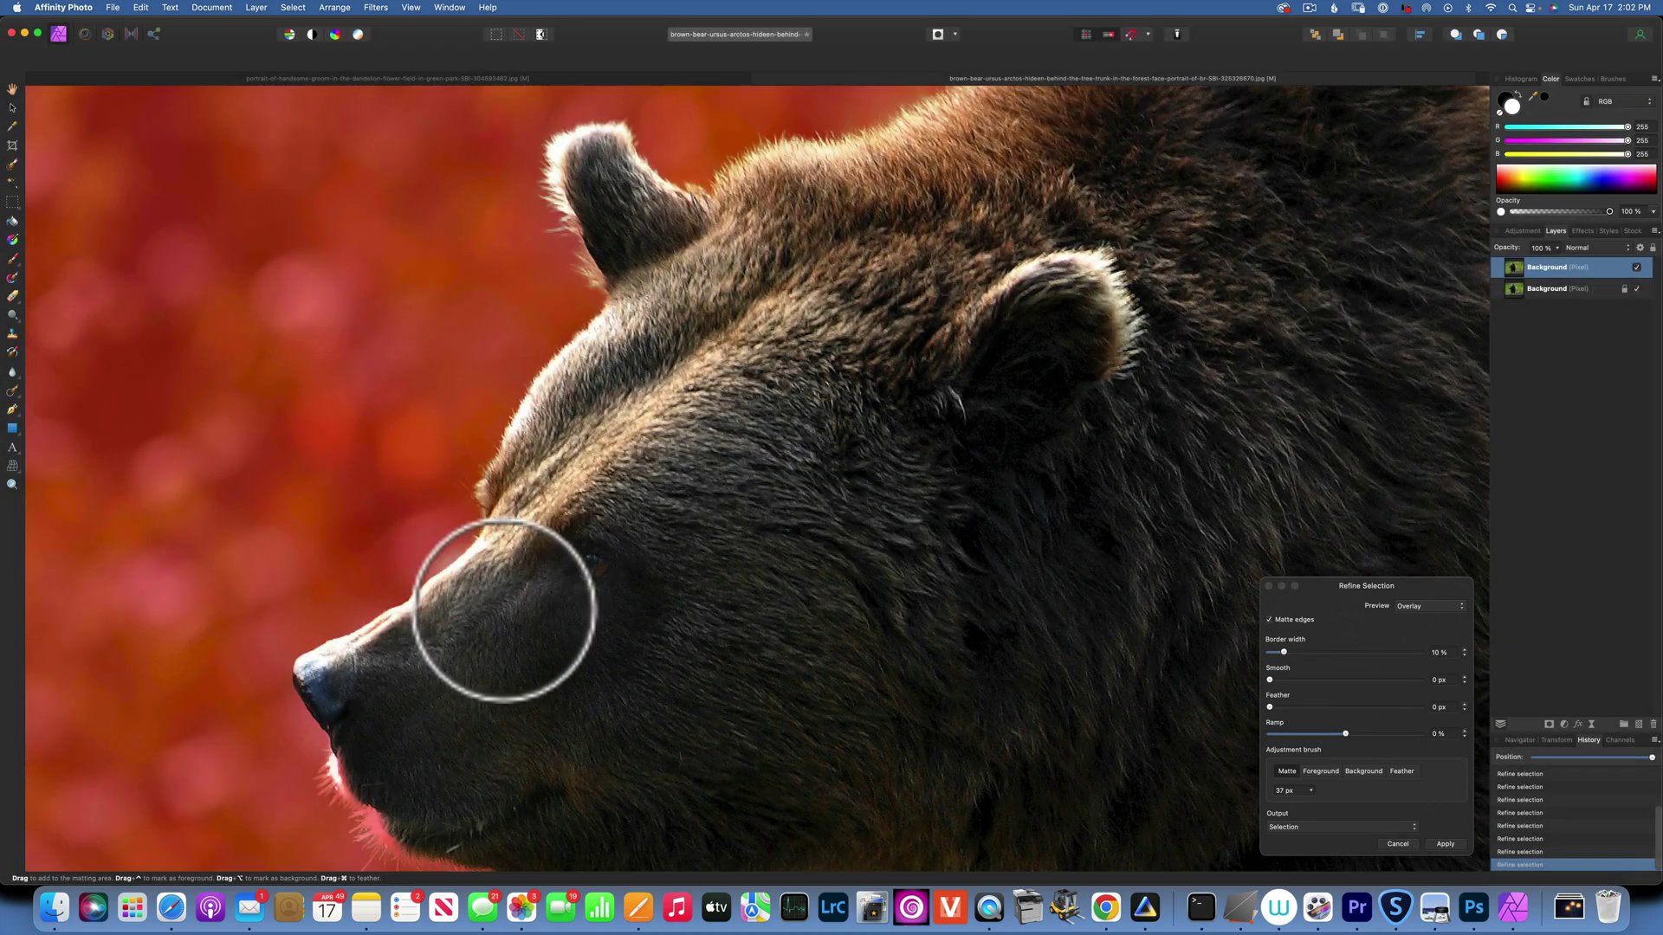
key(space)
drag(511, 618, 698, 204)
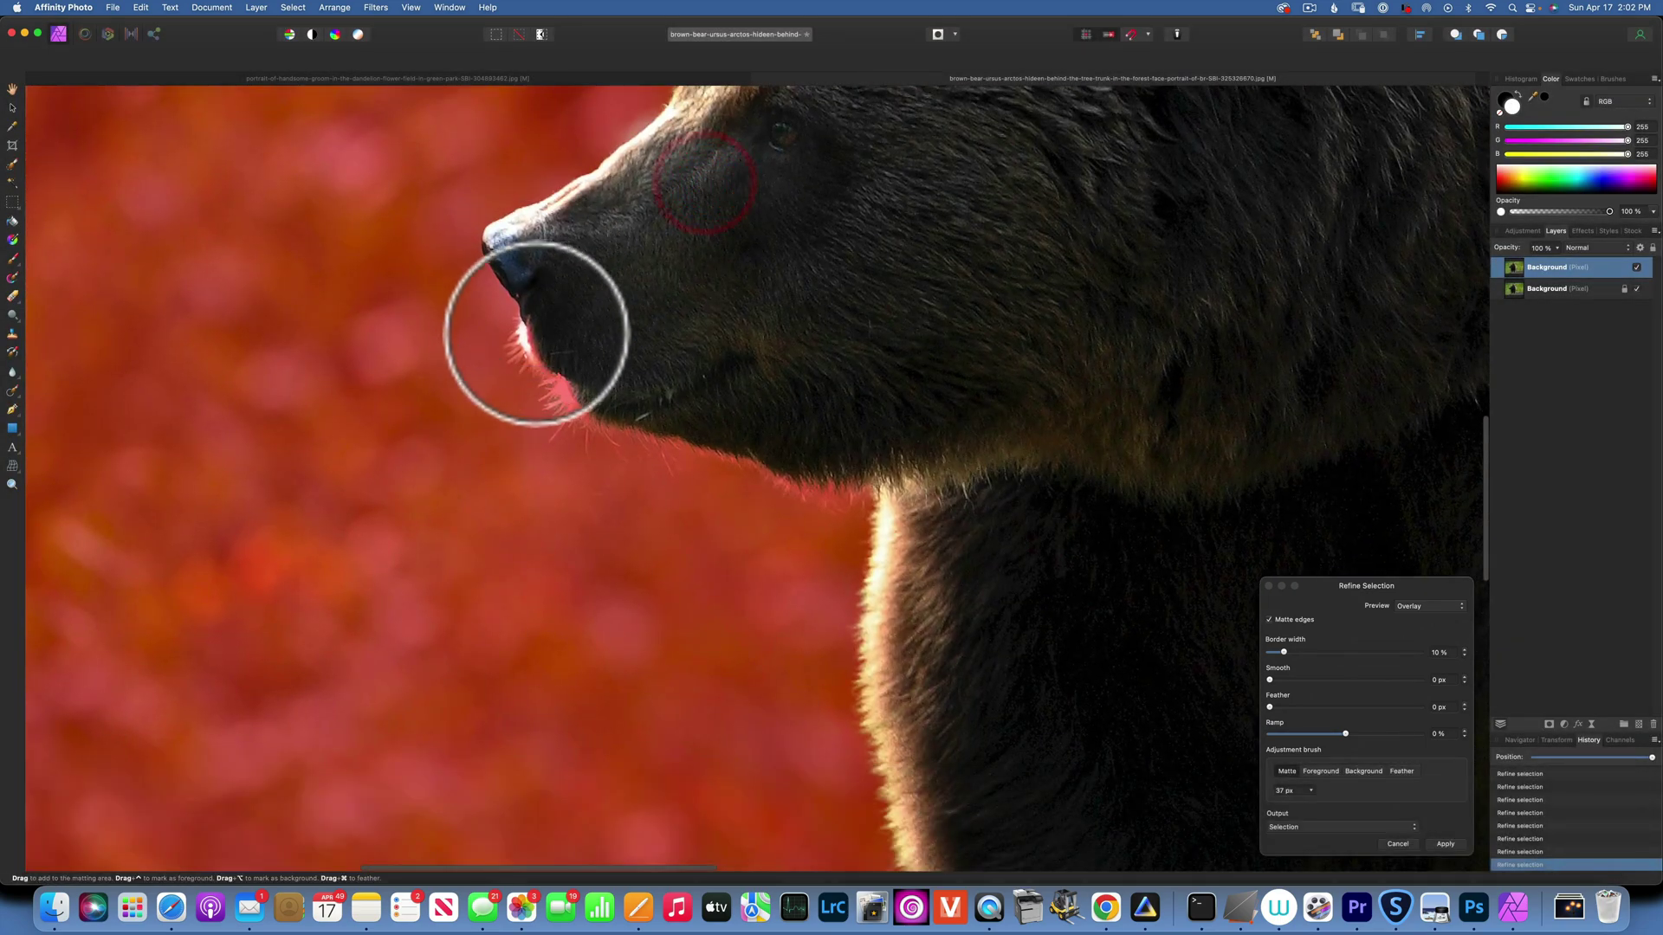
mouse_move(519, 332)
mouse_down()
mouse_move(622, 445)
mouse_move(713, 461)
mouse_up()
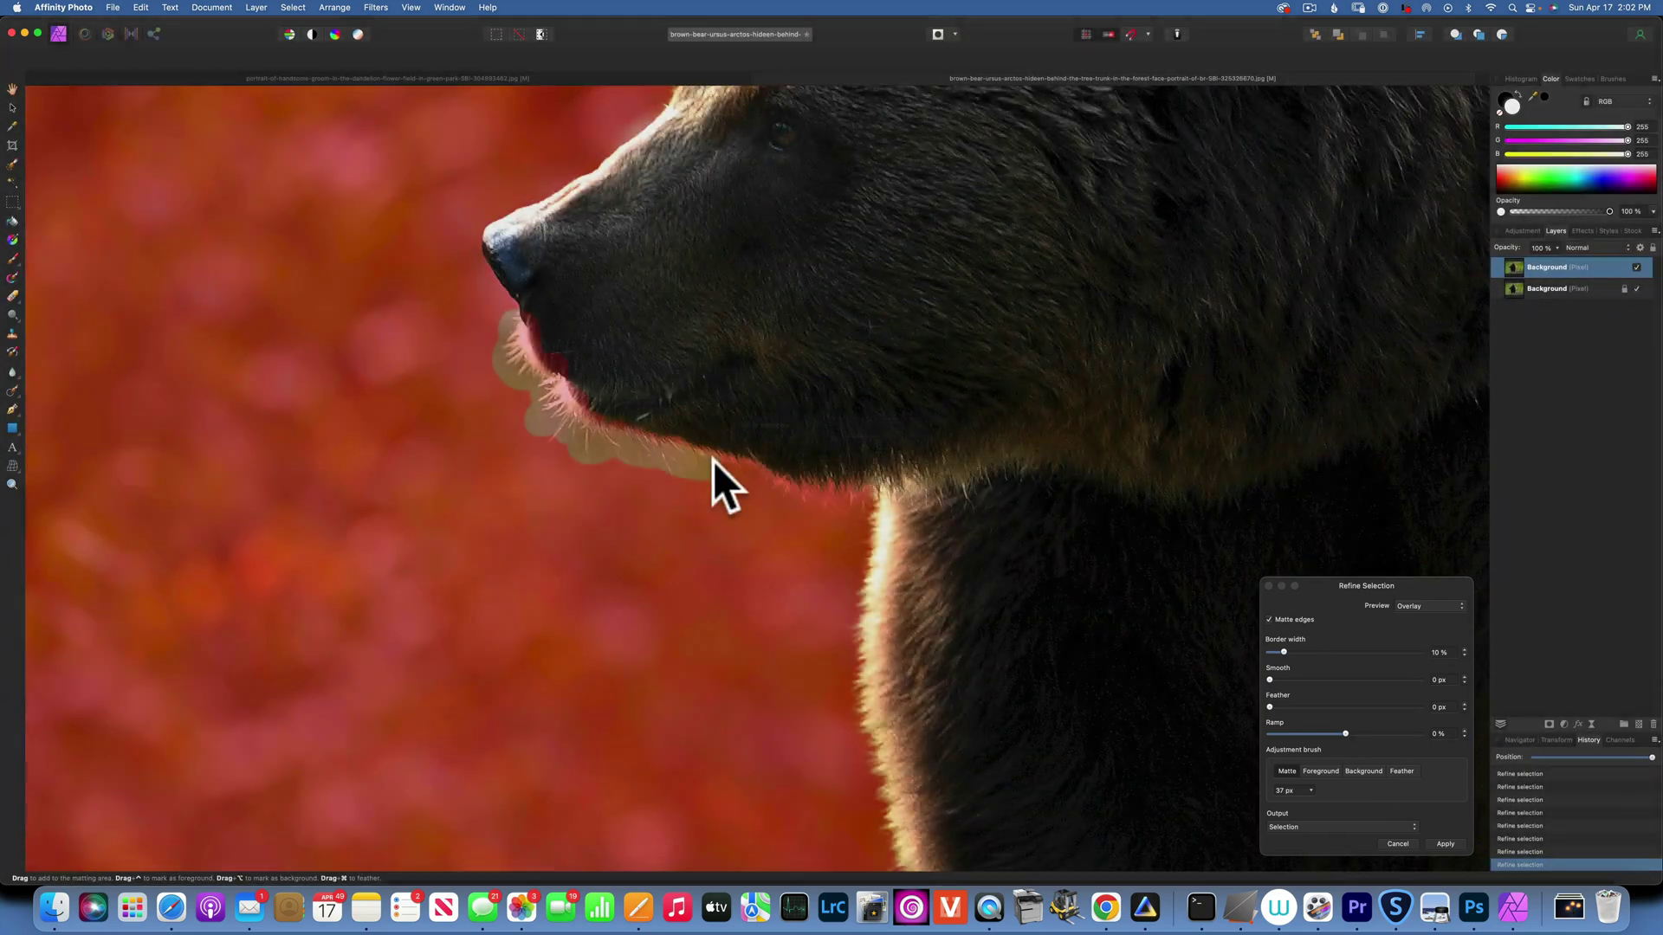
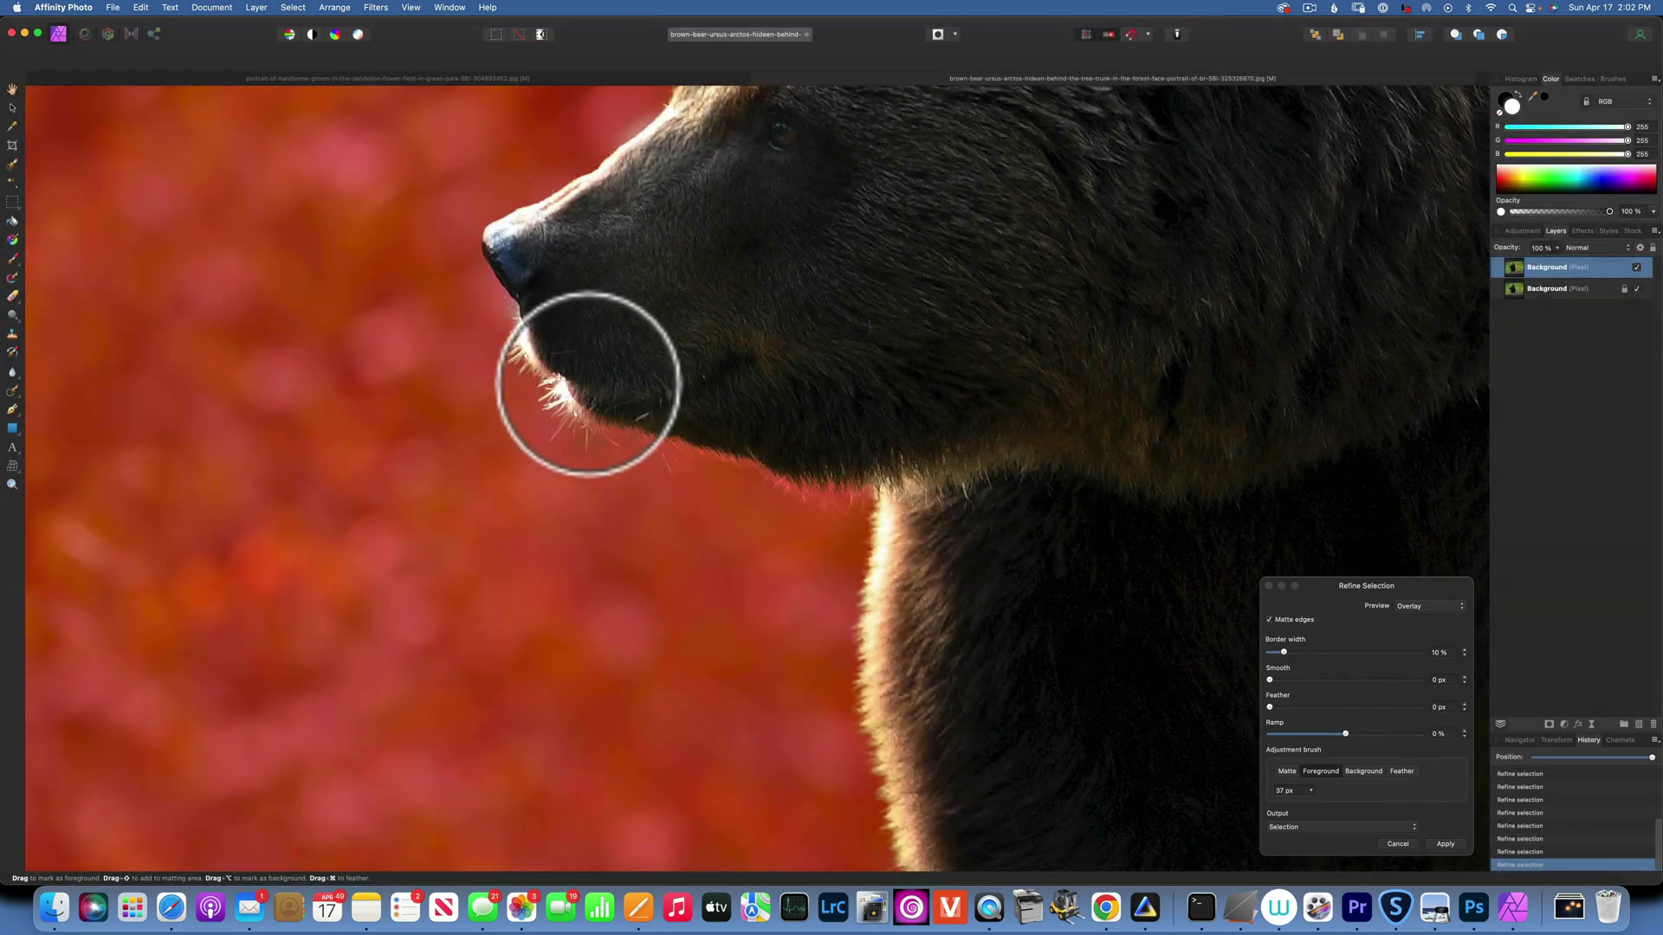
Restore the muzzle as foreground with the 37 px brush and refine the edge under the jaw to the chest with the Matte brush.
click(632, 367)
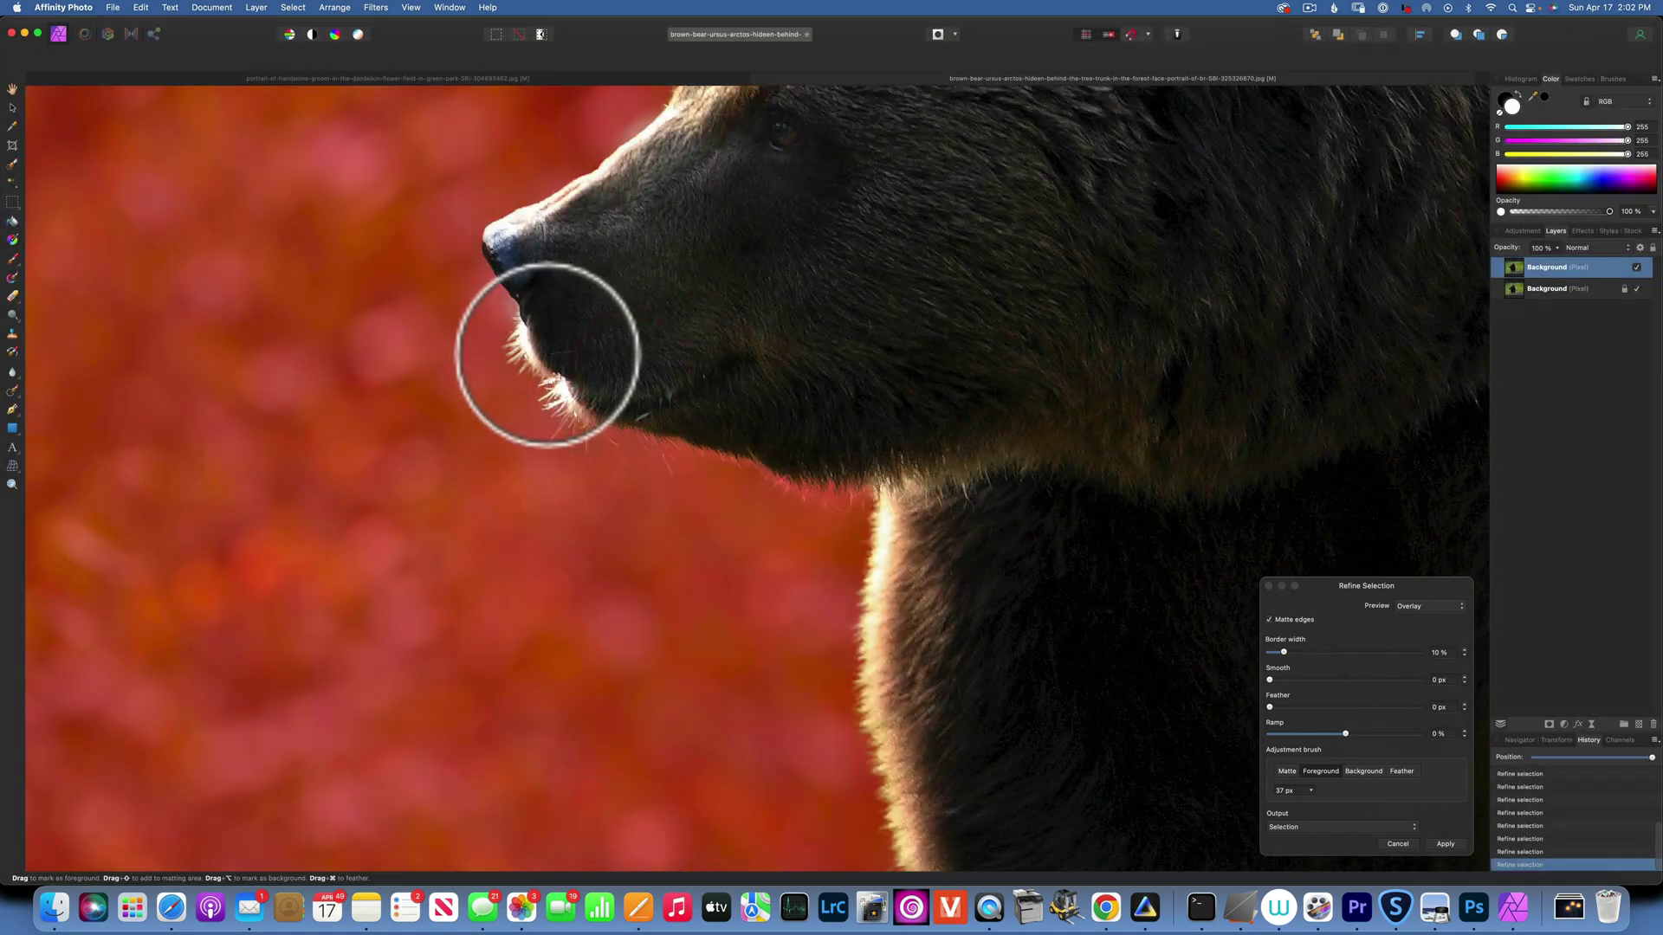
click(663, 336)
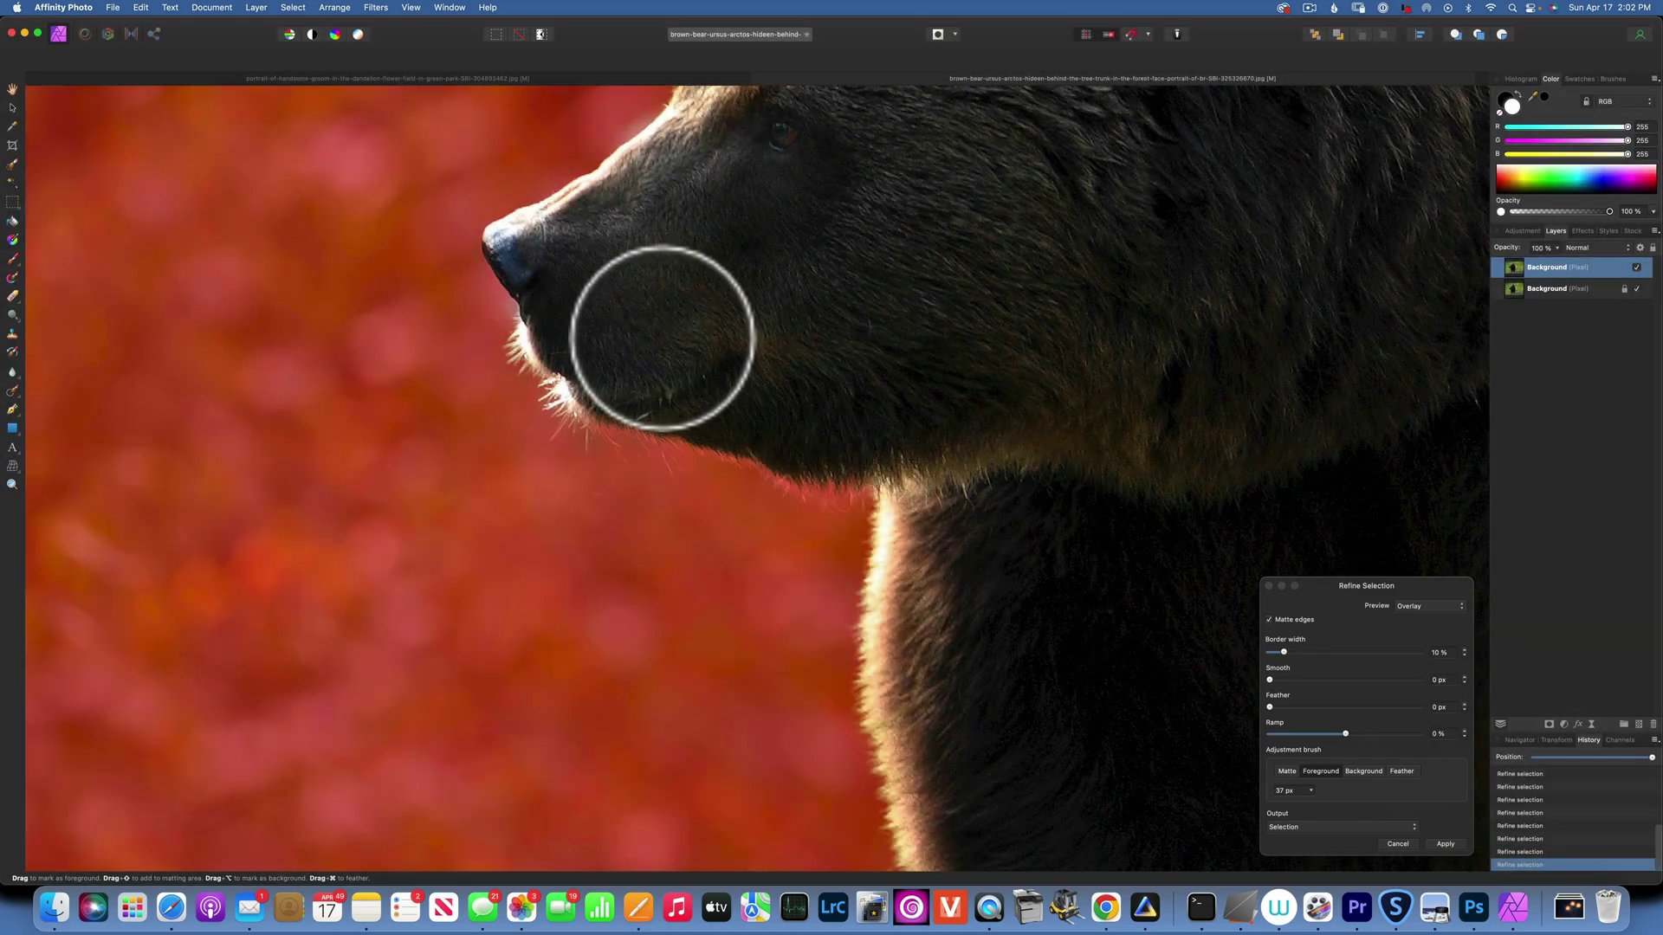
key(space)
drag(848, 404, 743, 267)
click(1288, 771)
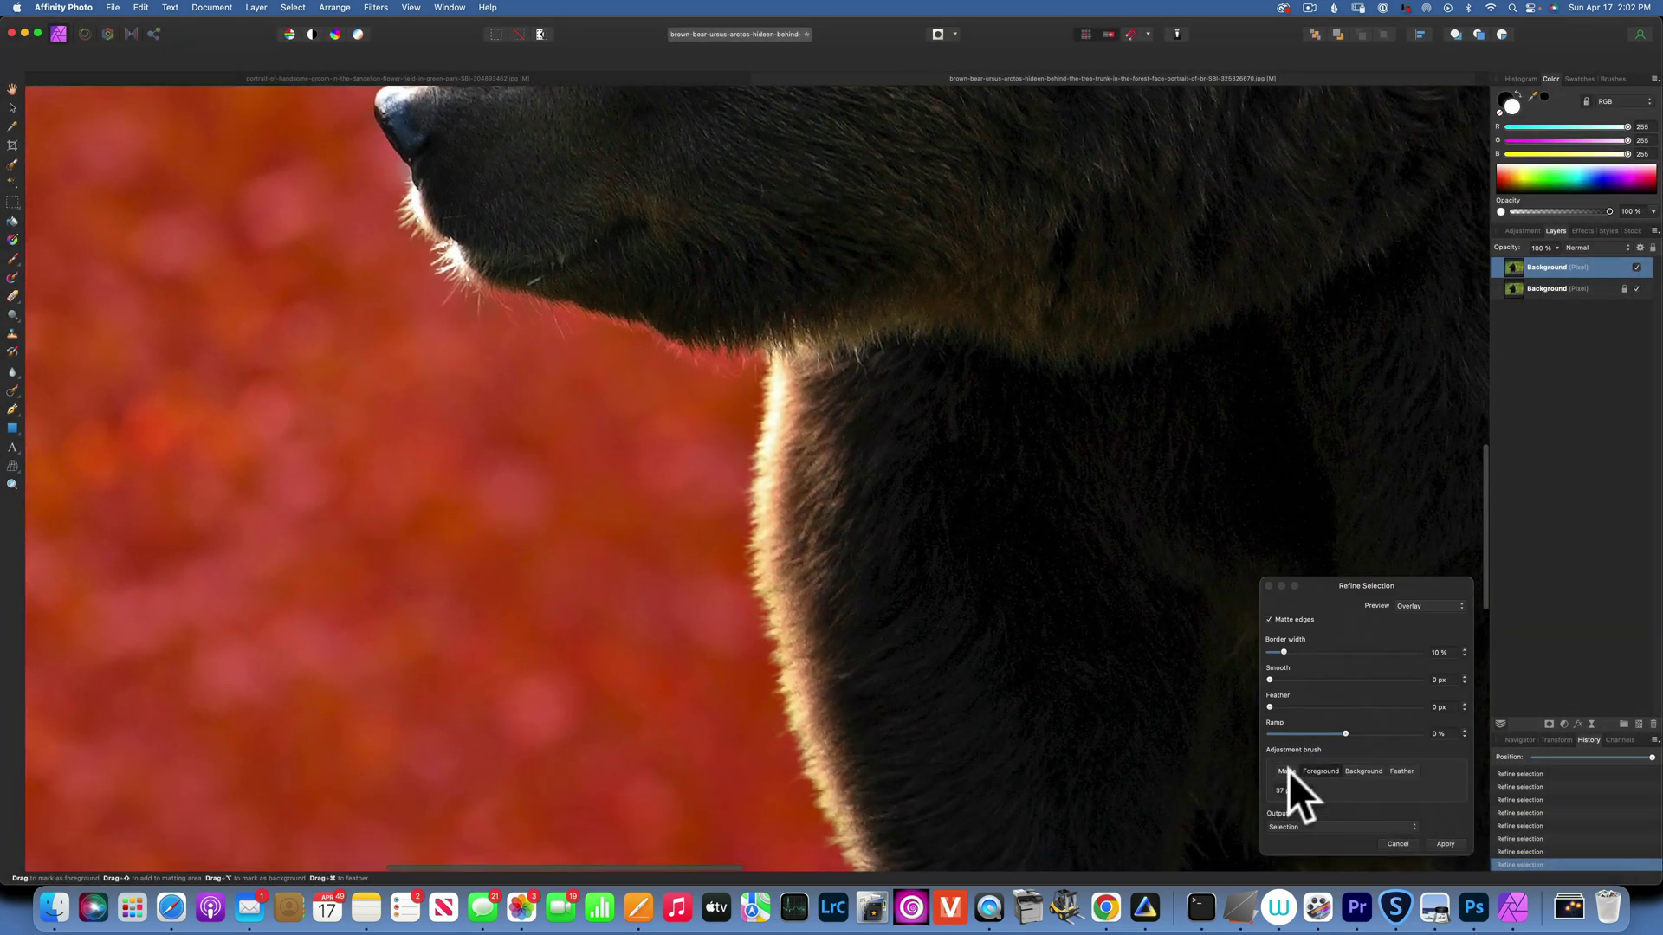
mouse_move(489, 292)
mouse_down()
mouse_move(729, 366)
mouse_move(765, 350)
mouse_move(759, 505)
mouse_up()
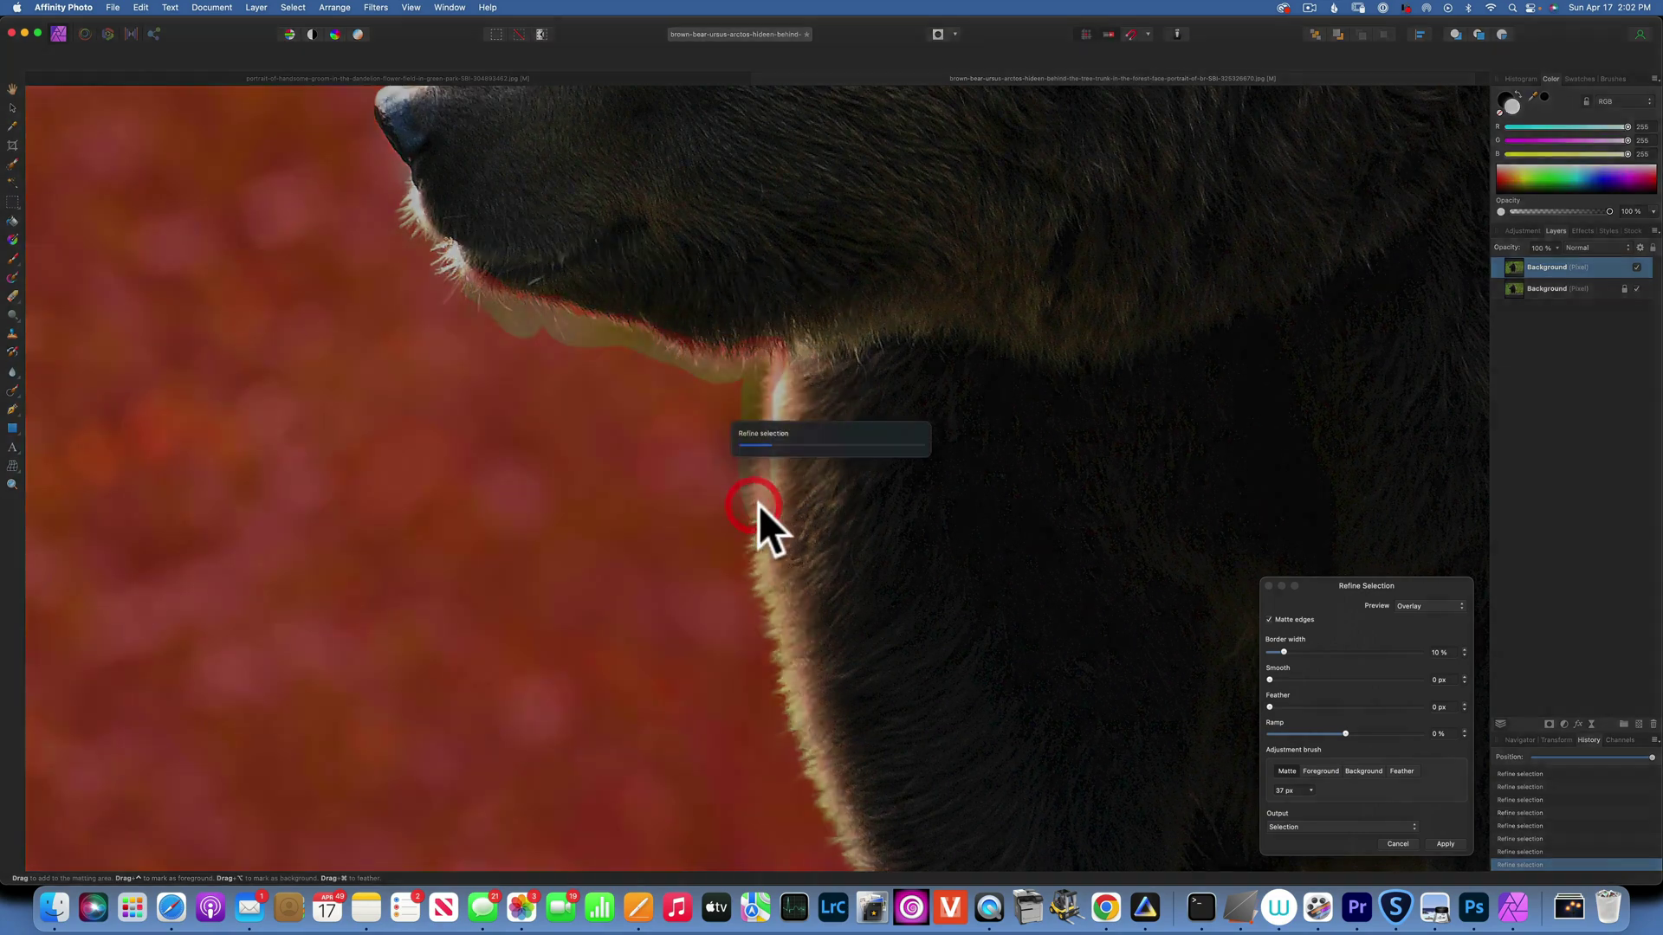
Refine the outer fur edge of the front leg below the muzzle down to its paw with a 47 px Matte brush.
mouse_move(787, 564)
mouse_down()
mouse_move(735, 391)
mouse_move(621, 334)
mouse_move(665, 600)
mouse_up()
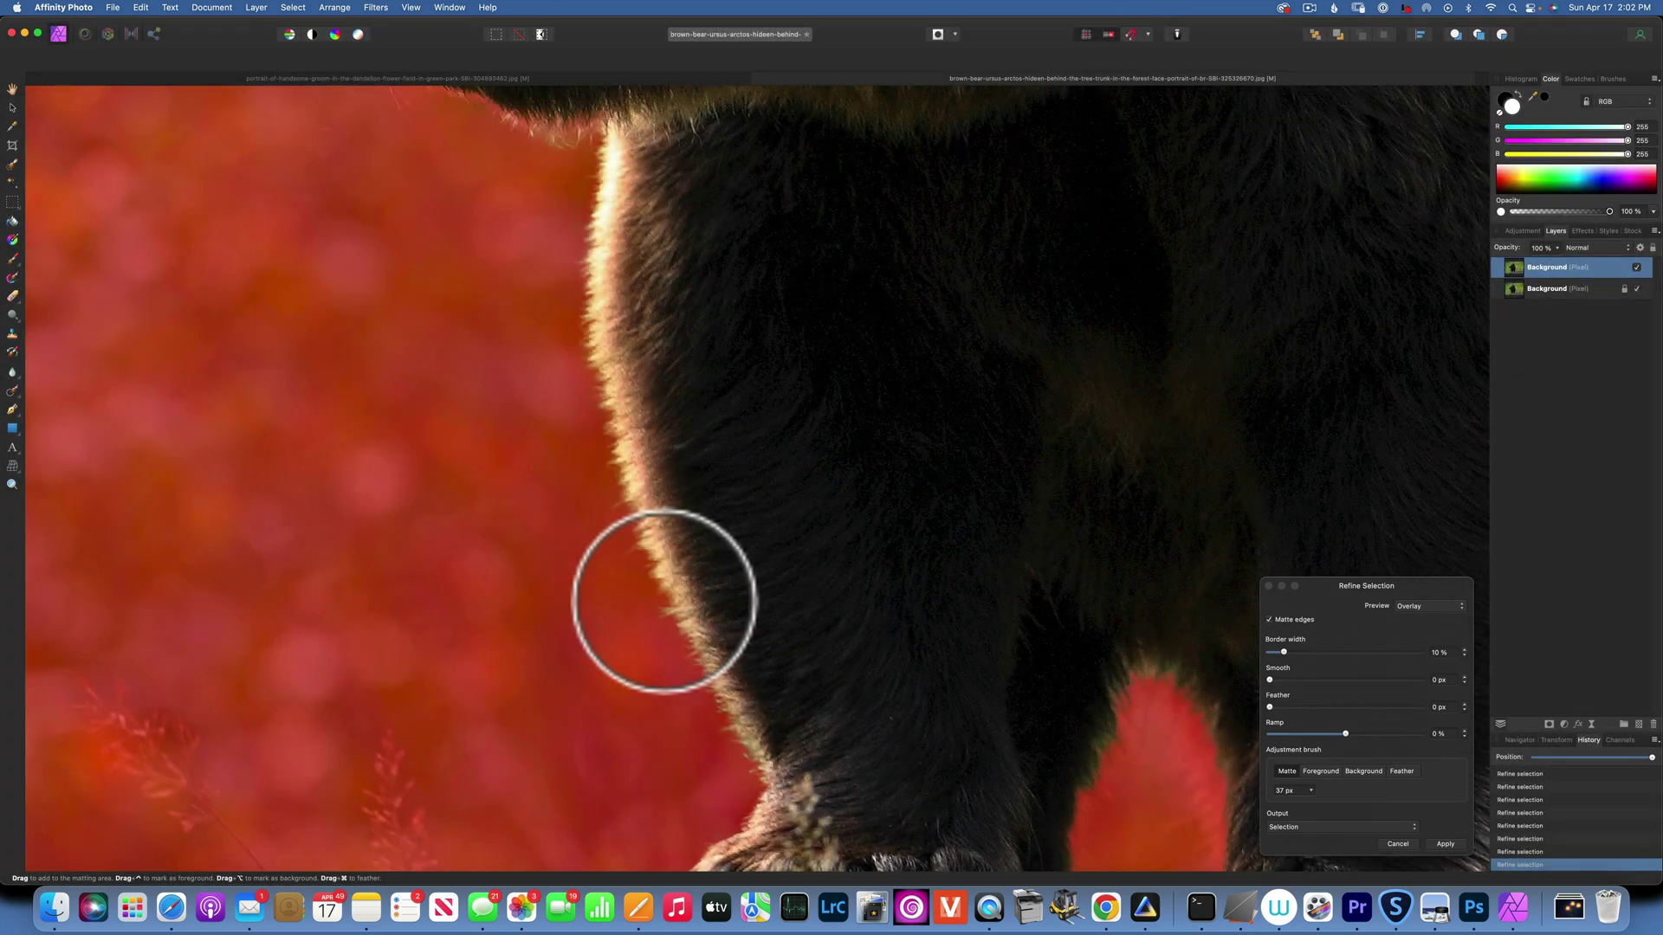
key(bracketleft)
key(bracketright)
key(bracketright)
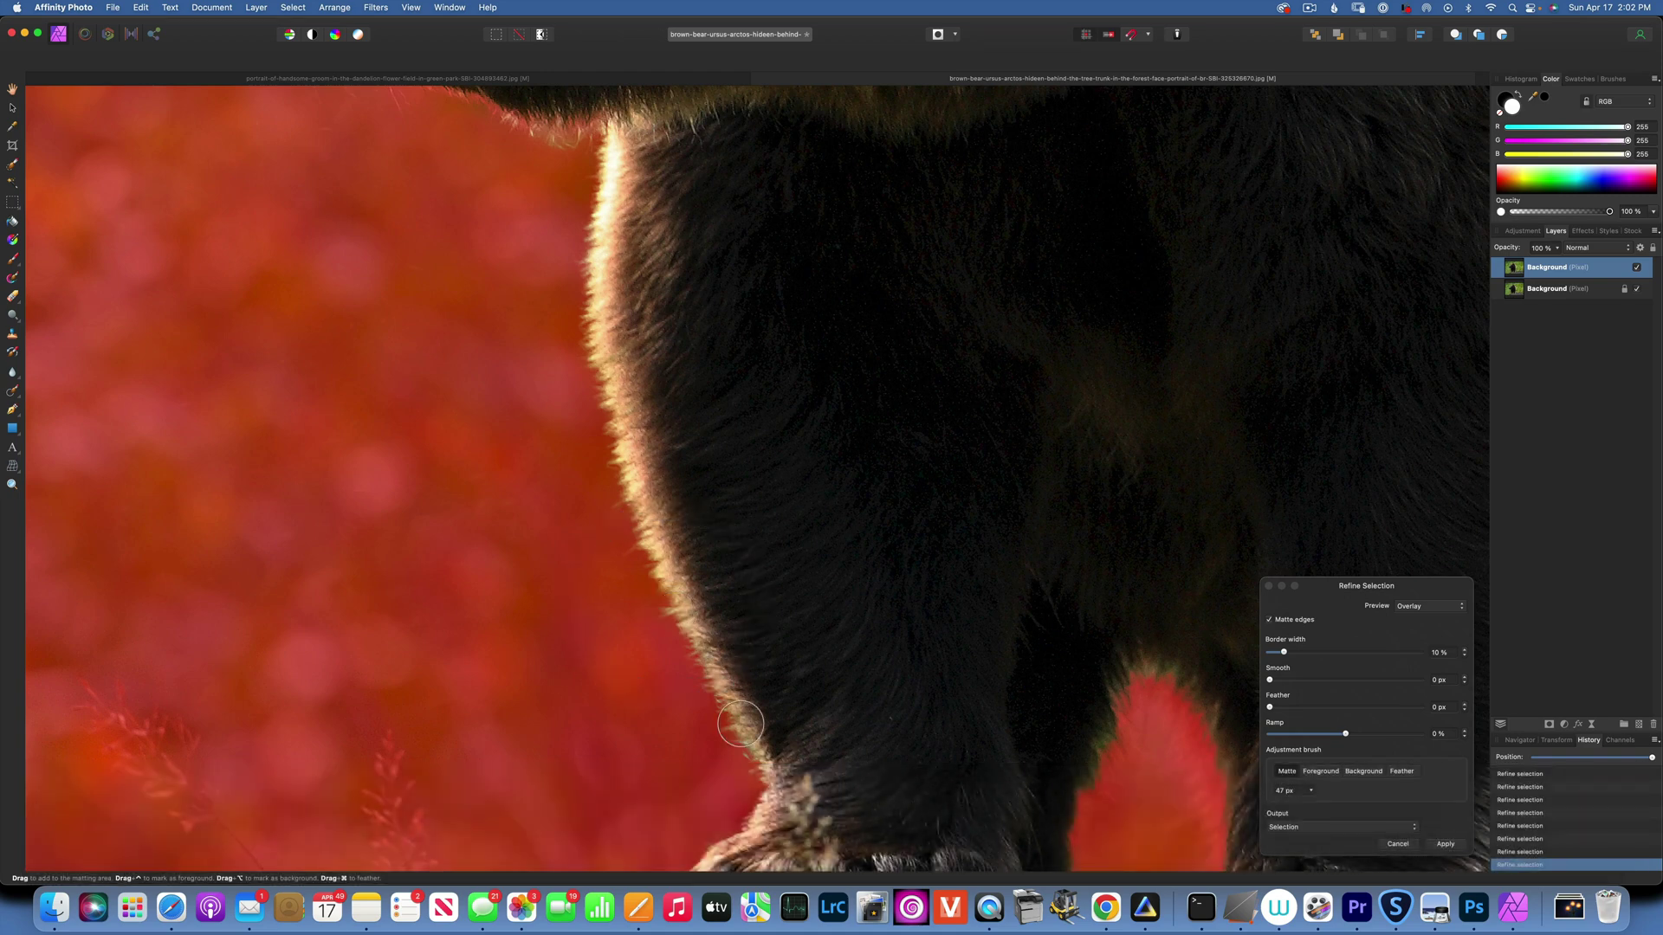
drag(783, 783, 769, 834)
drag(824, 698, 825, 703)
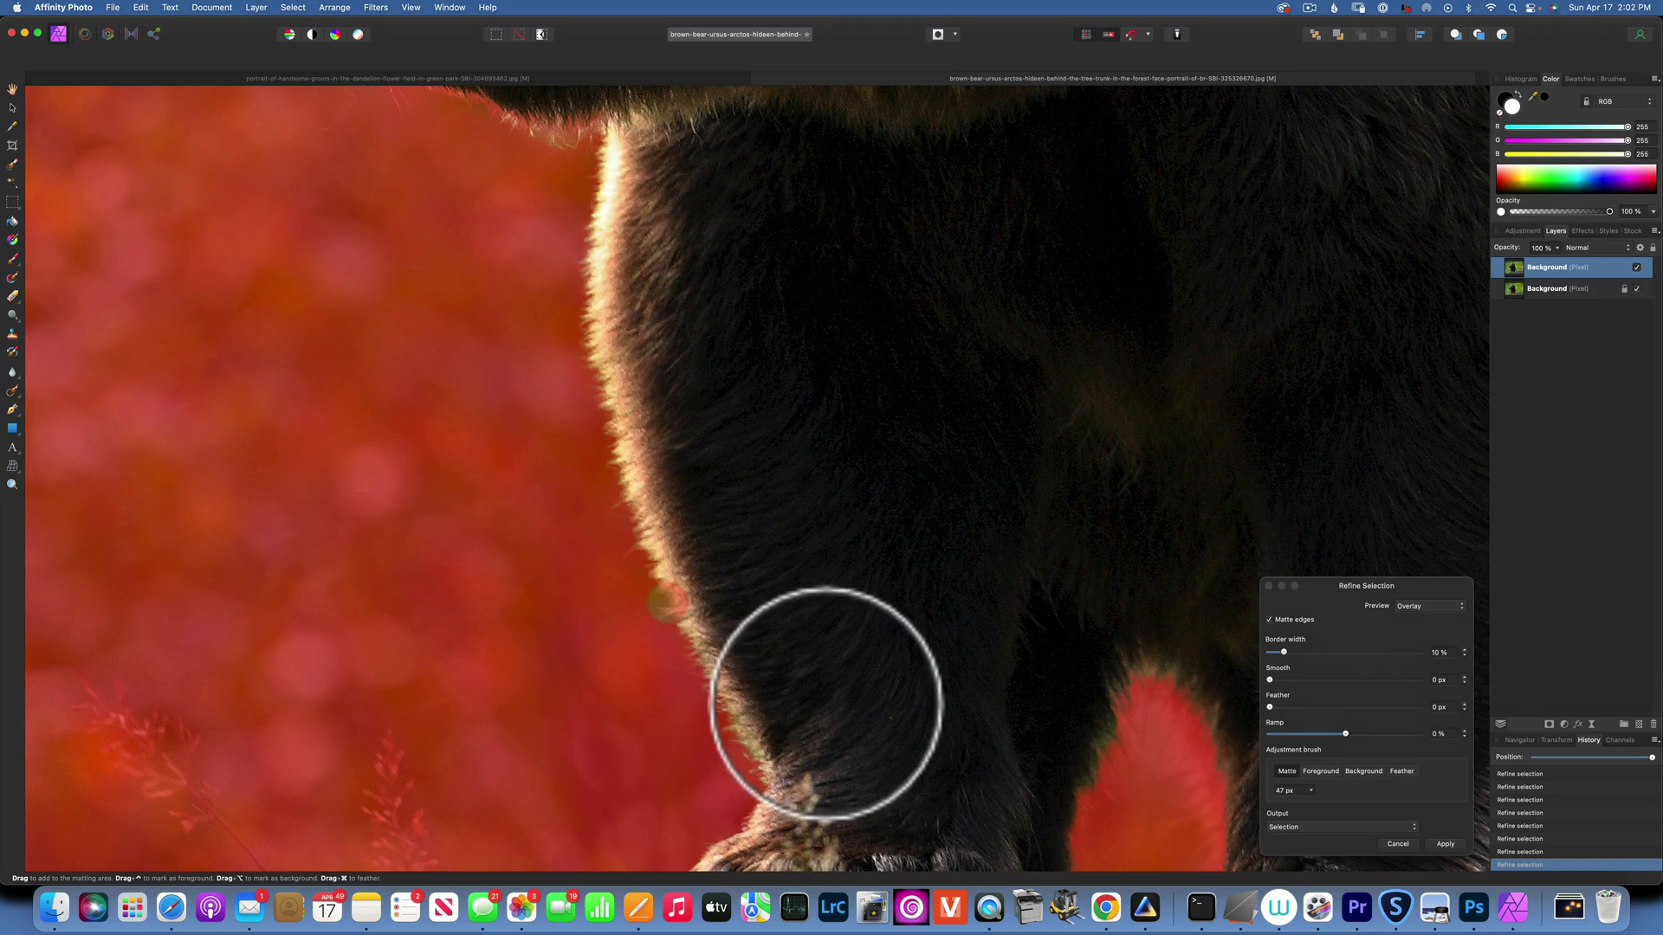
mouse_move(824, 701)
mouse_down()
mouse_move(802, 716)
mouse_move(846, 341)
mouse_up()
drag(763, 437, 716, 506)
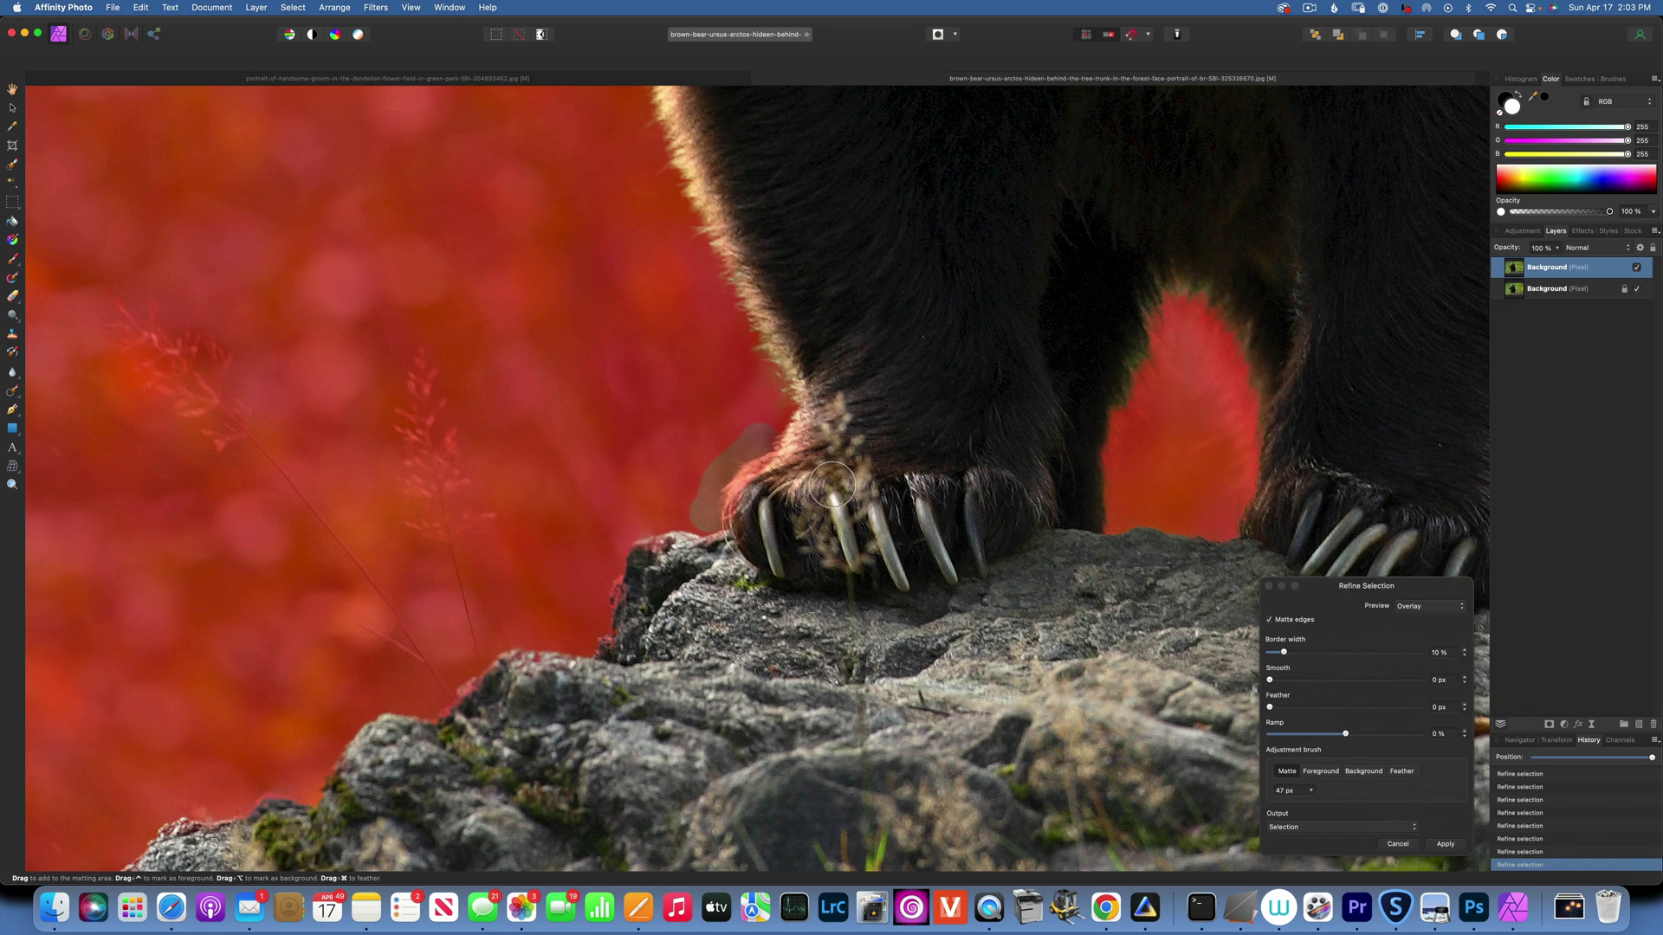
Brush the fur edges around the background gap between the bear's legs with the 47 px Matte brush.
key(bracketright)
key(bracketright)
key(bracketright)
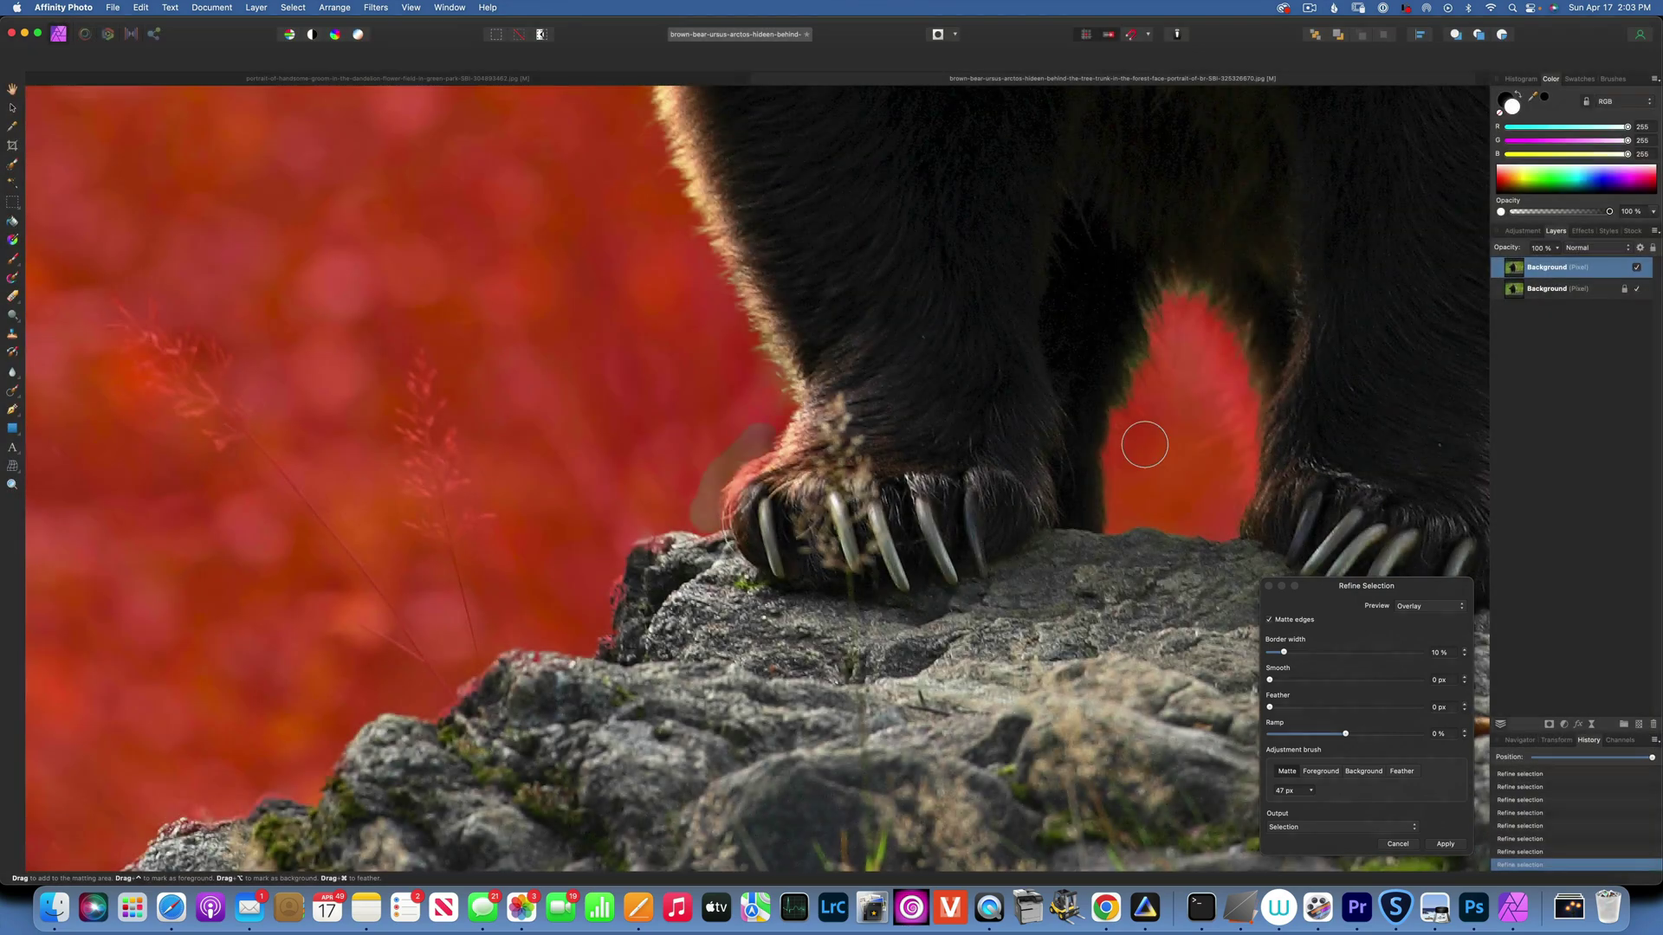
key(space)
mouse_move(1133, 443)
mouse_down()
mouse_move(523, 434)
mouse_move(554, 442)
mouse_up()
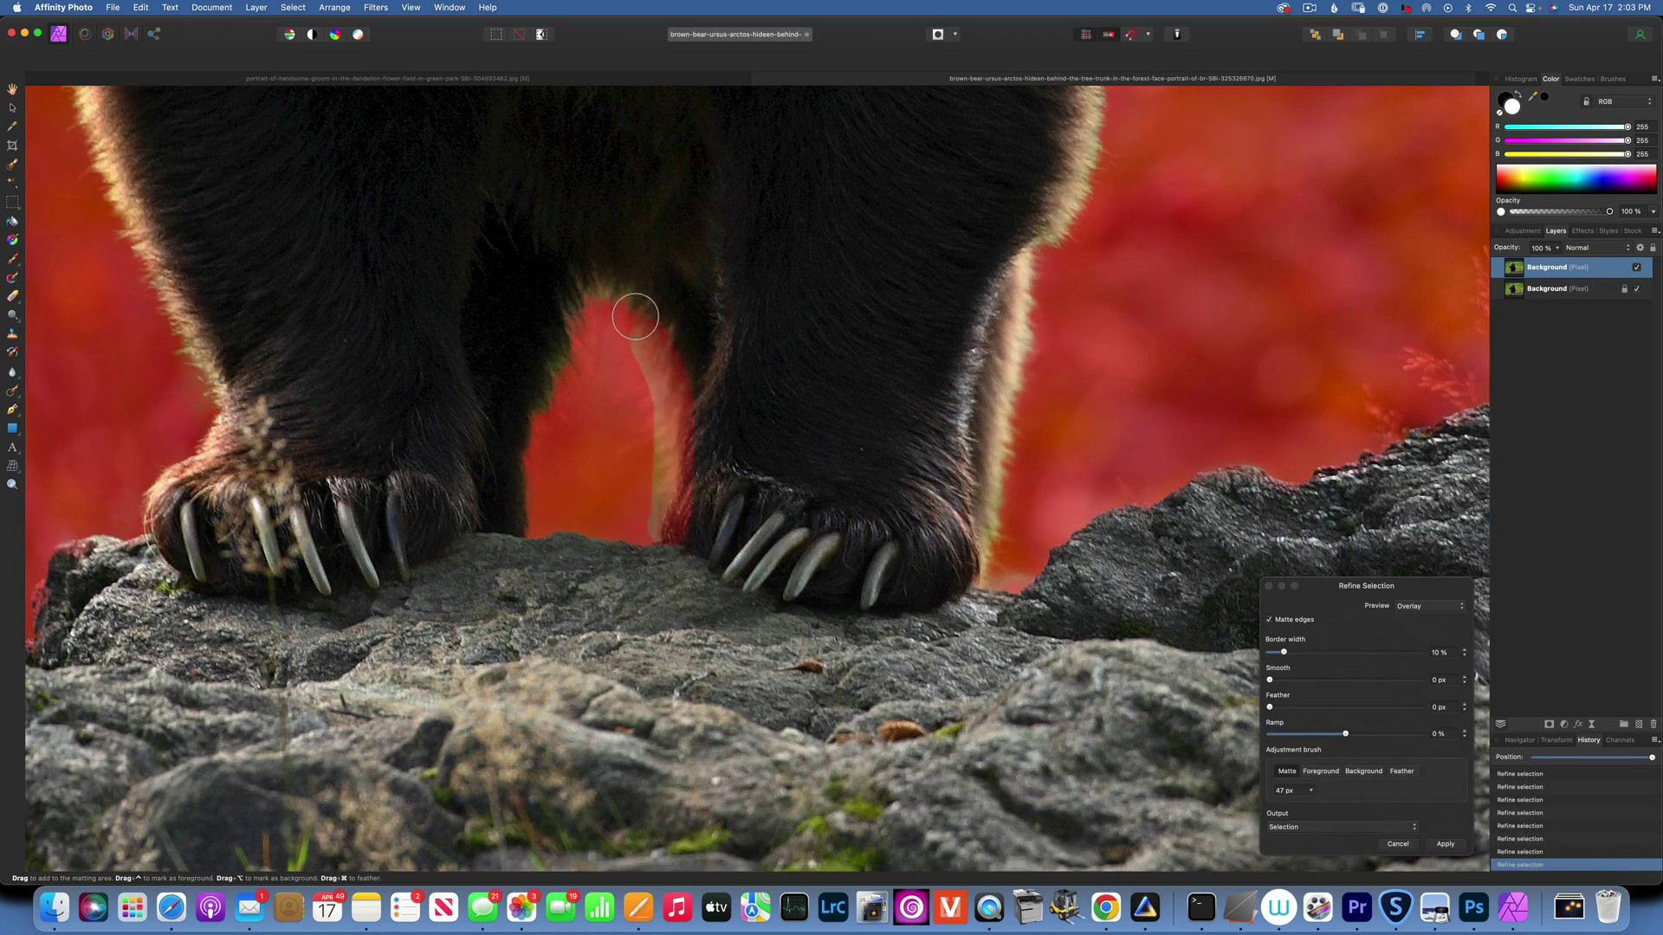
drag(533, 516, 538, 482)
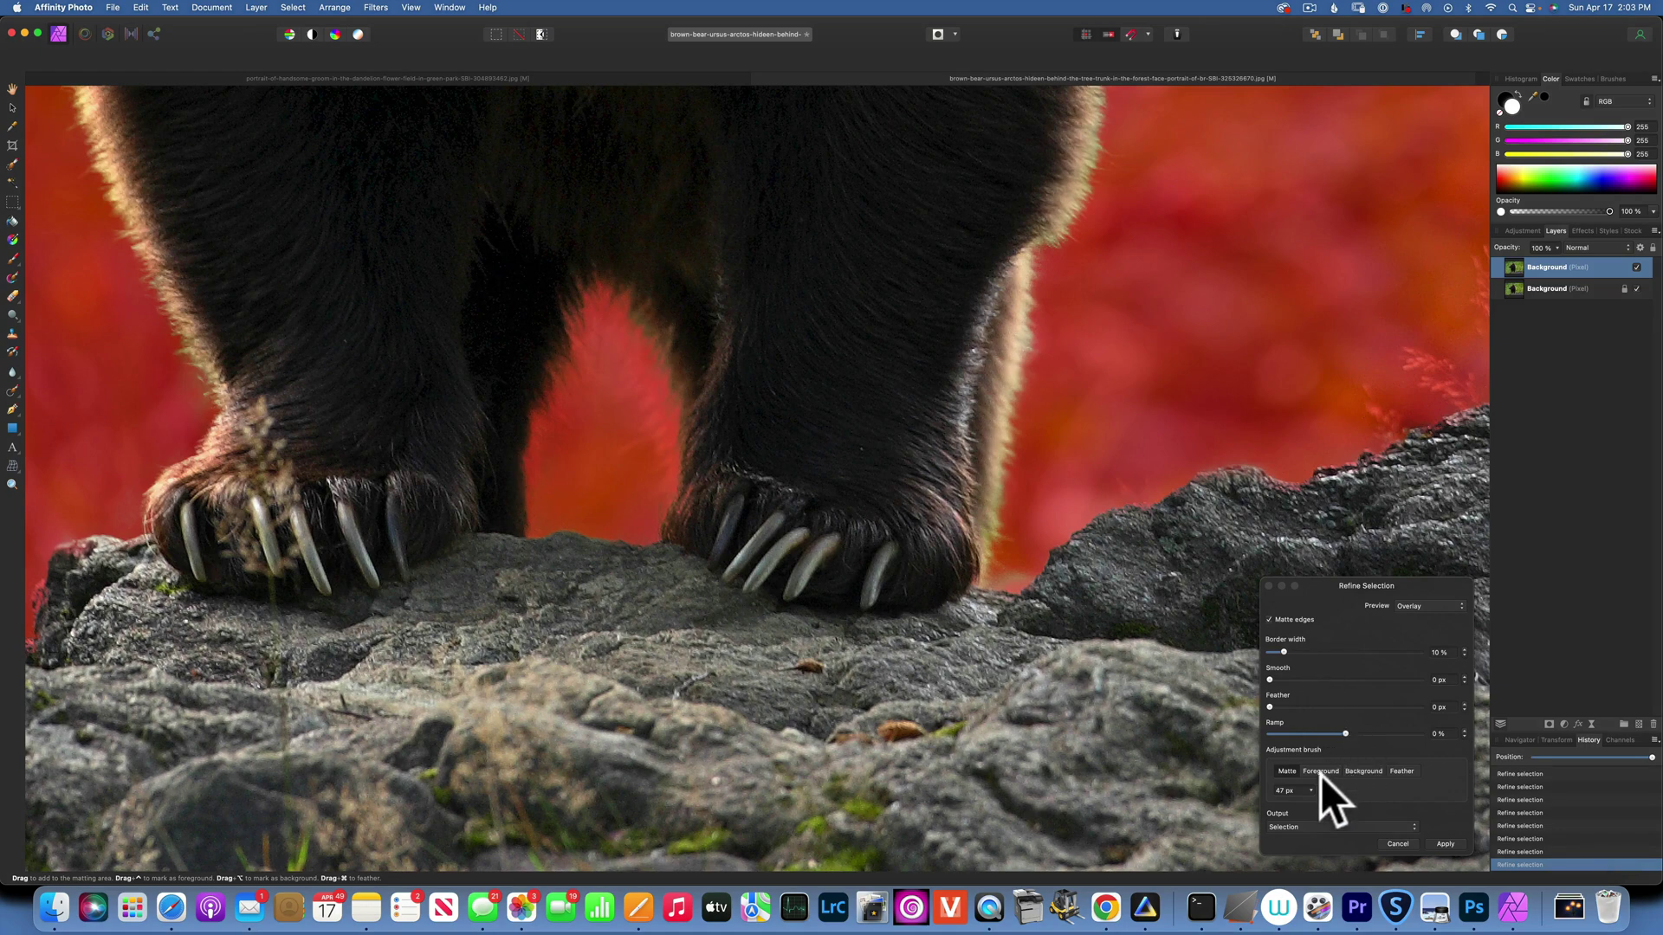
Mark the paw and leg beside the gap as foreground with the 47 px Foreground brush.
click(1321, 770)
drag(712, 429, 710, 500)
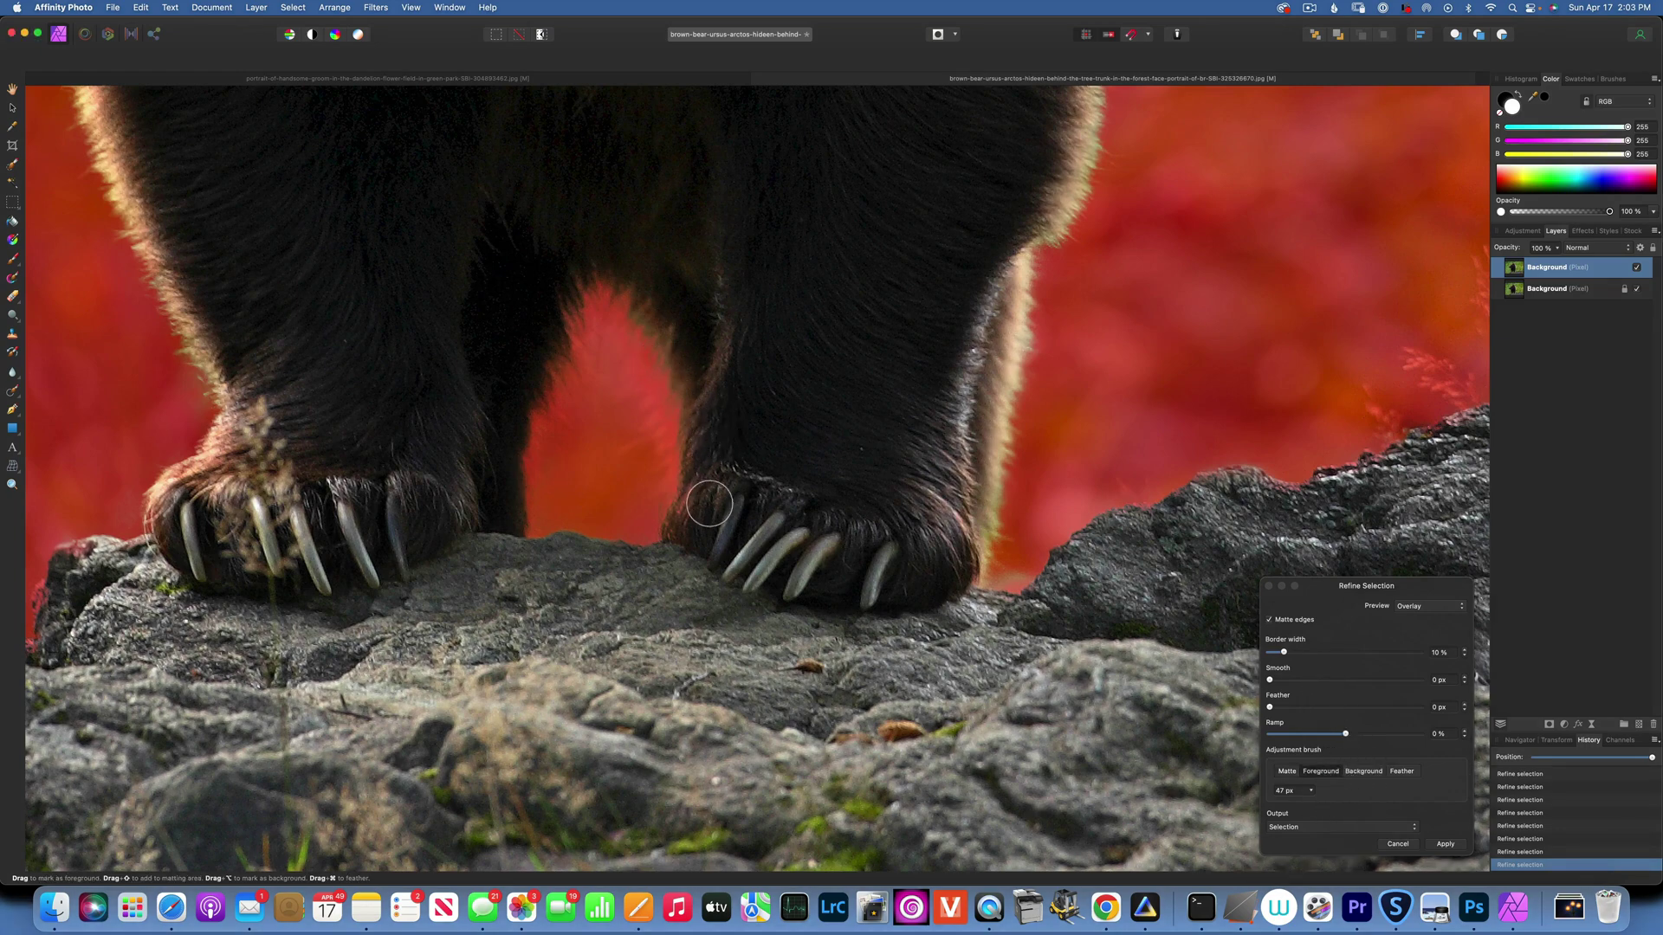
click(714, 366)
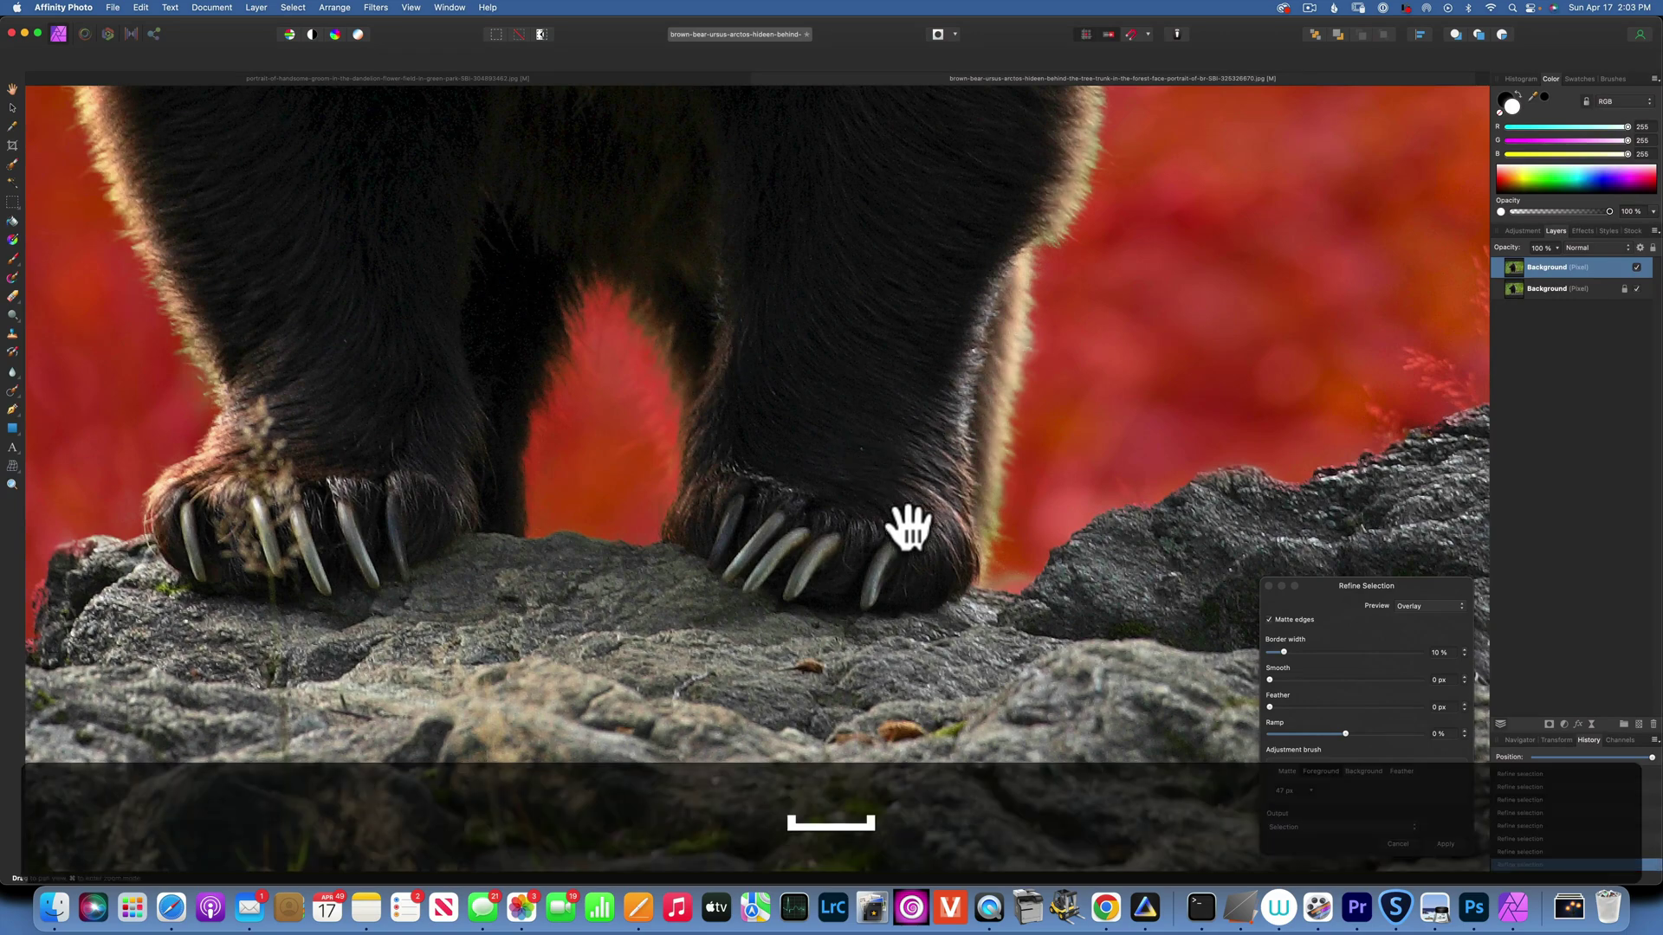
Refine the outer edge of the other front leg from its paw upward with the 47 px Matte brush.
drag(910, 527, 631, 476)
click(1285, 769)
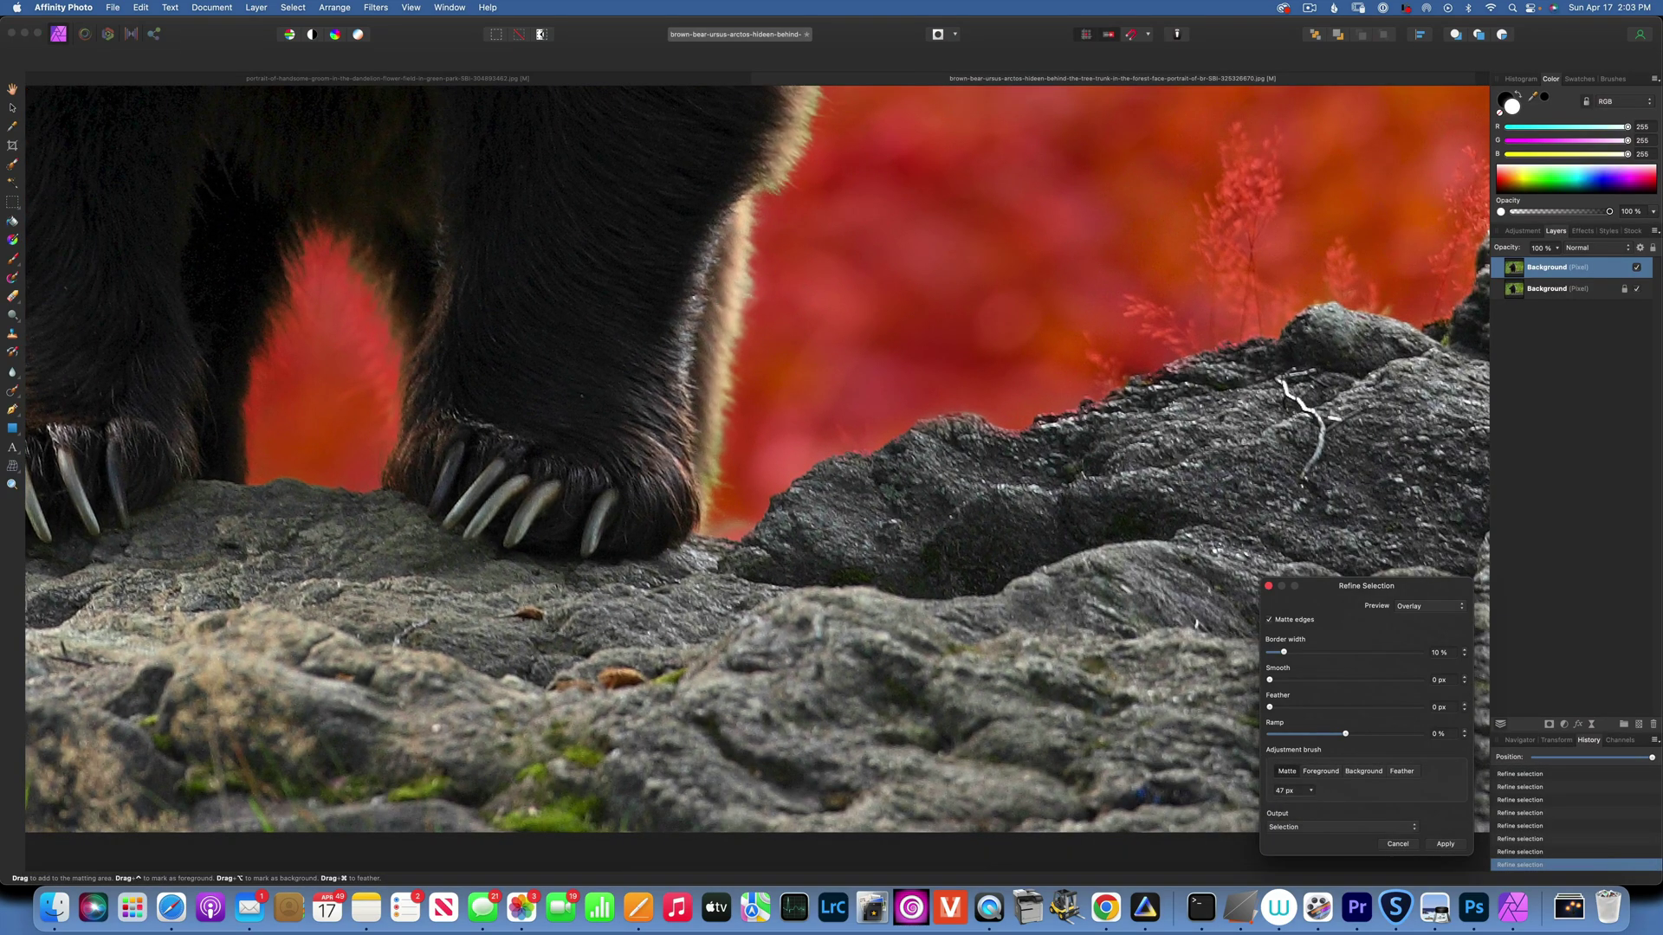
mouse_move(709, 513)
mouse_down()
mouse_move(759, 205)
mouse_move(699, 605)
mouse_up()
drag(780, 538, 840, 382)
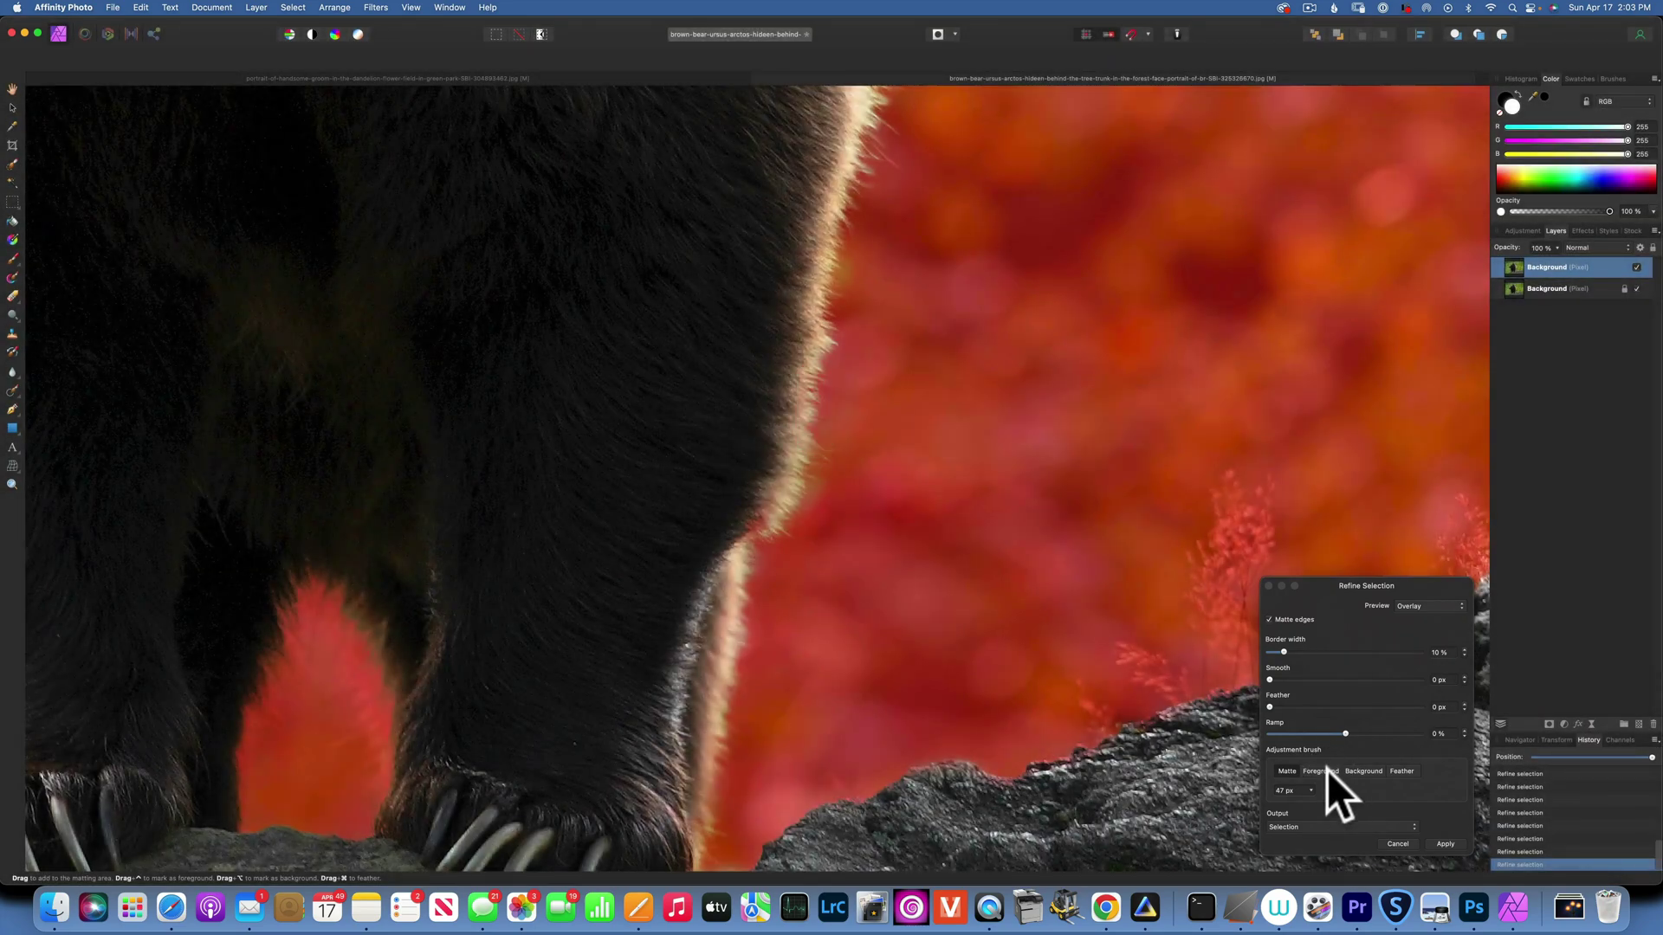
Restore the fur along the outer bend of that leg with the 47 px Foreground brush.
click(1321, 770)
drag(756, 472, 761, 487)
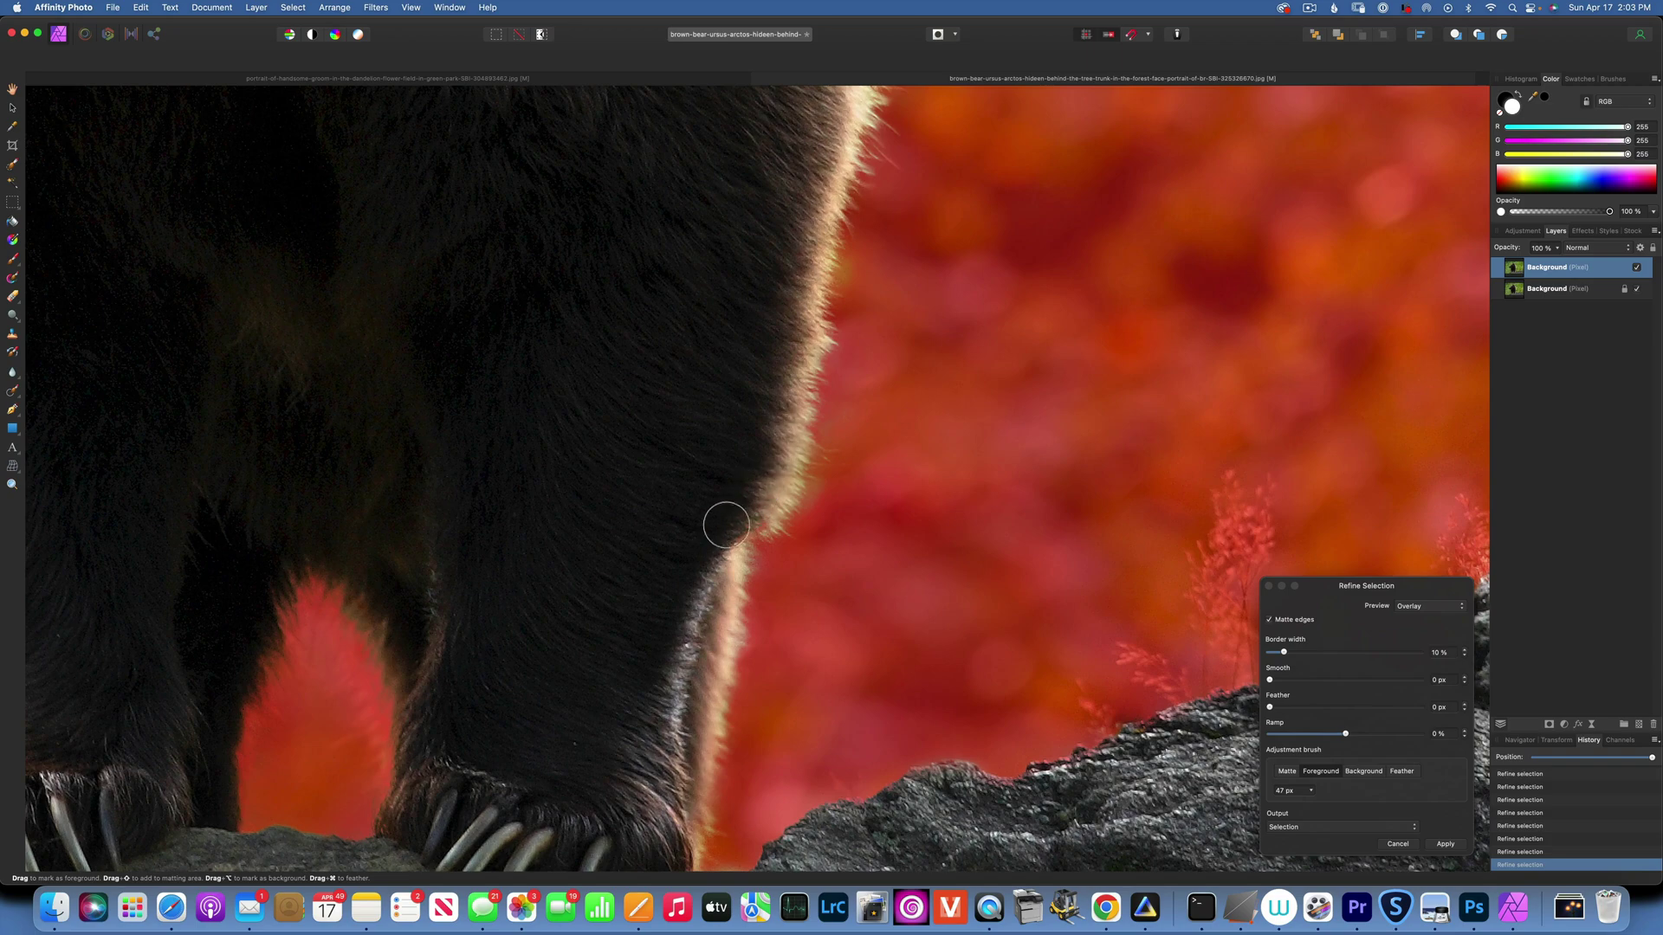
Refine the fur edge along the upper part of the same leg with the 47 px Matte brush.
key(space)
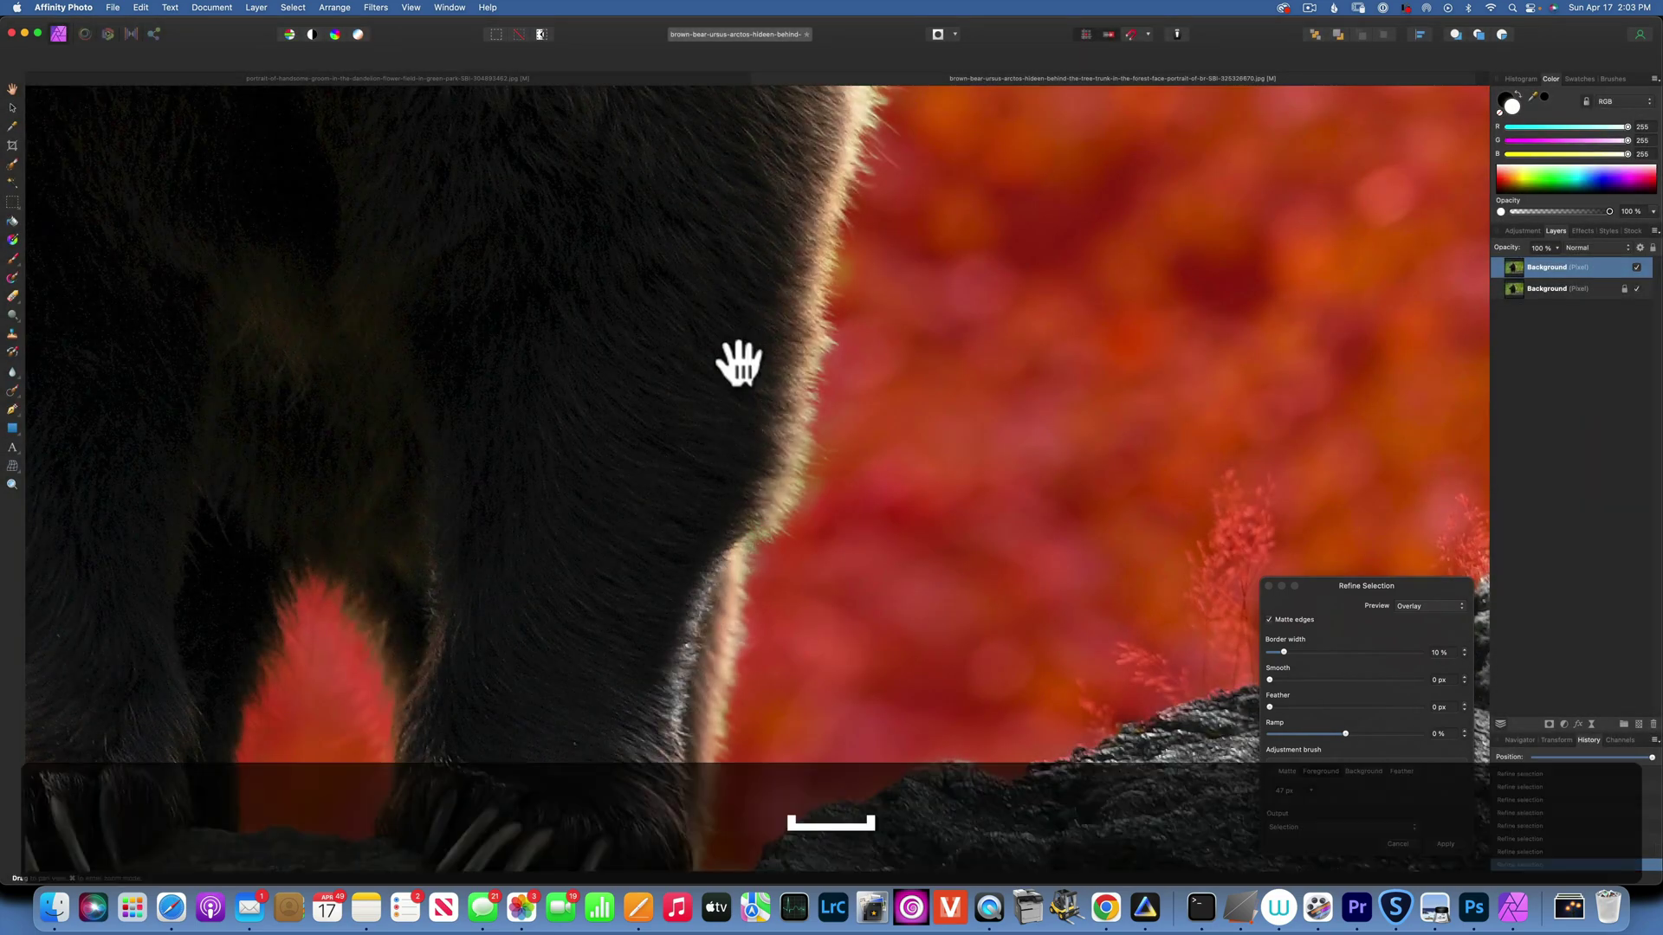
drag(736, 360, 735, 502)
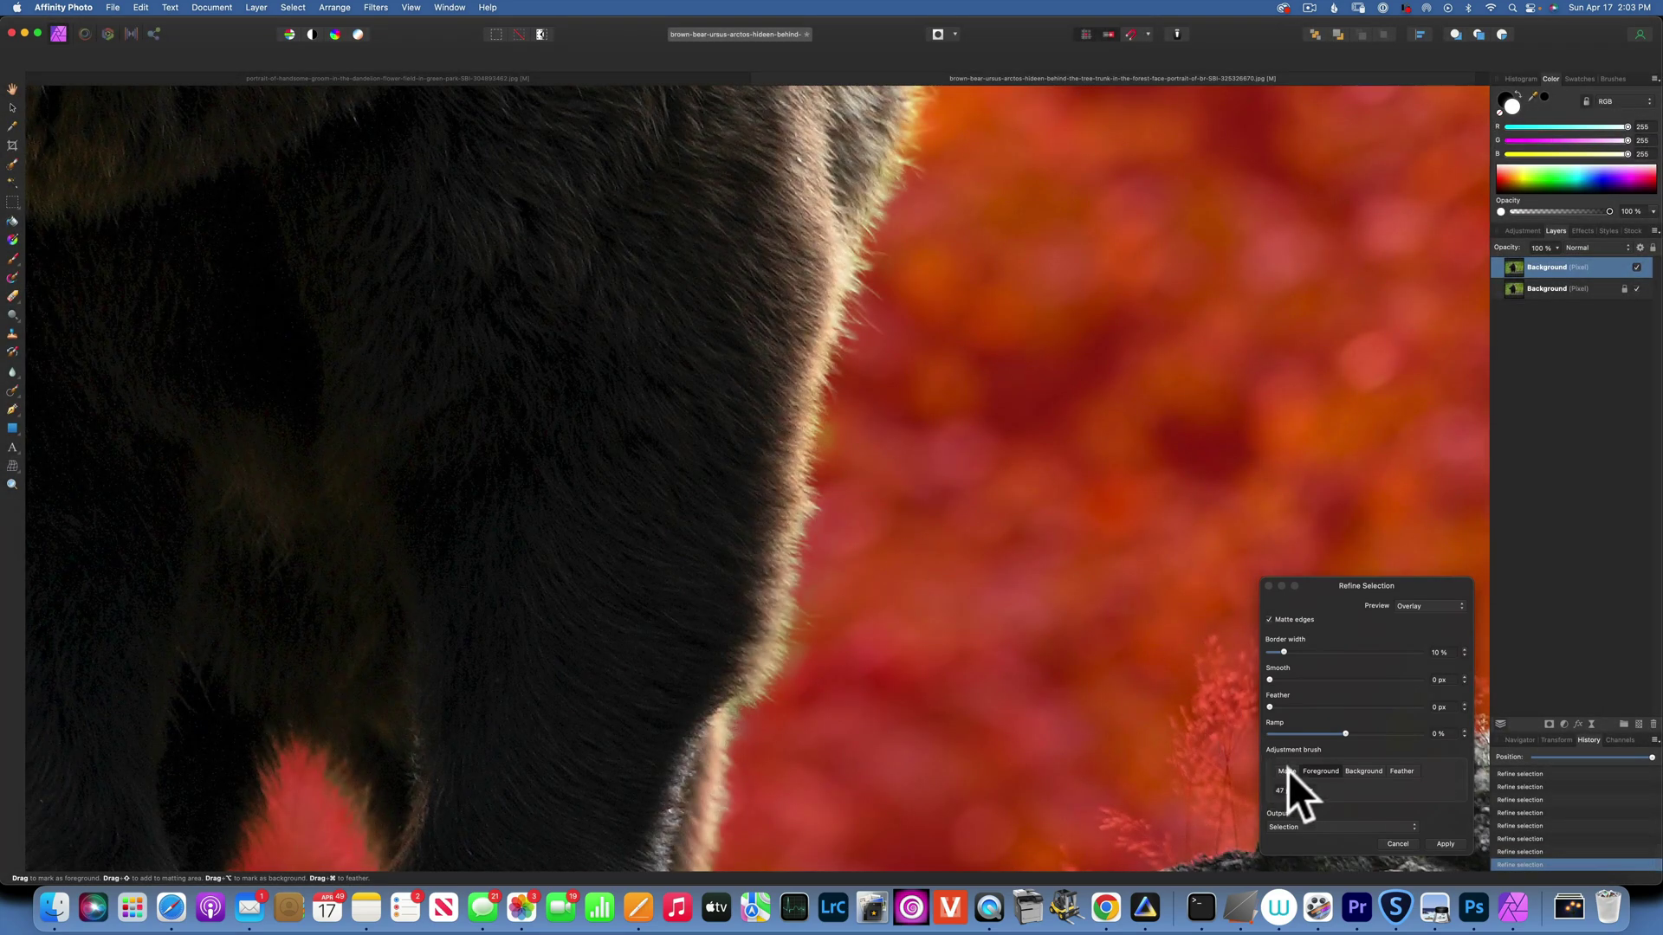
click(1286, 770)
drag(875, 245, 840, 343)
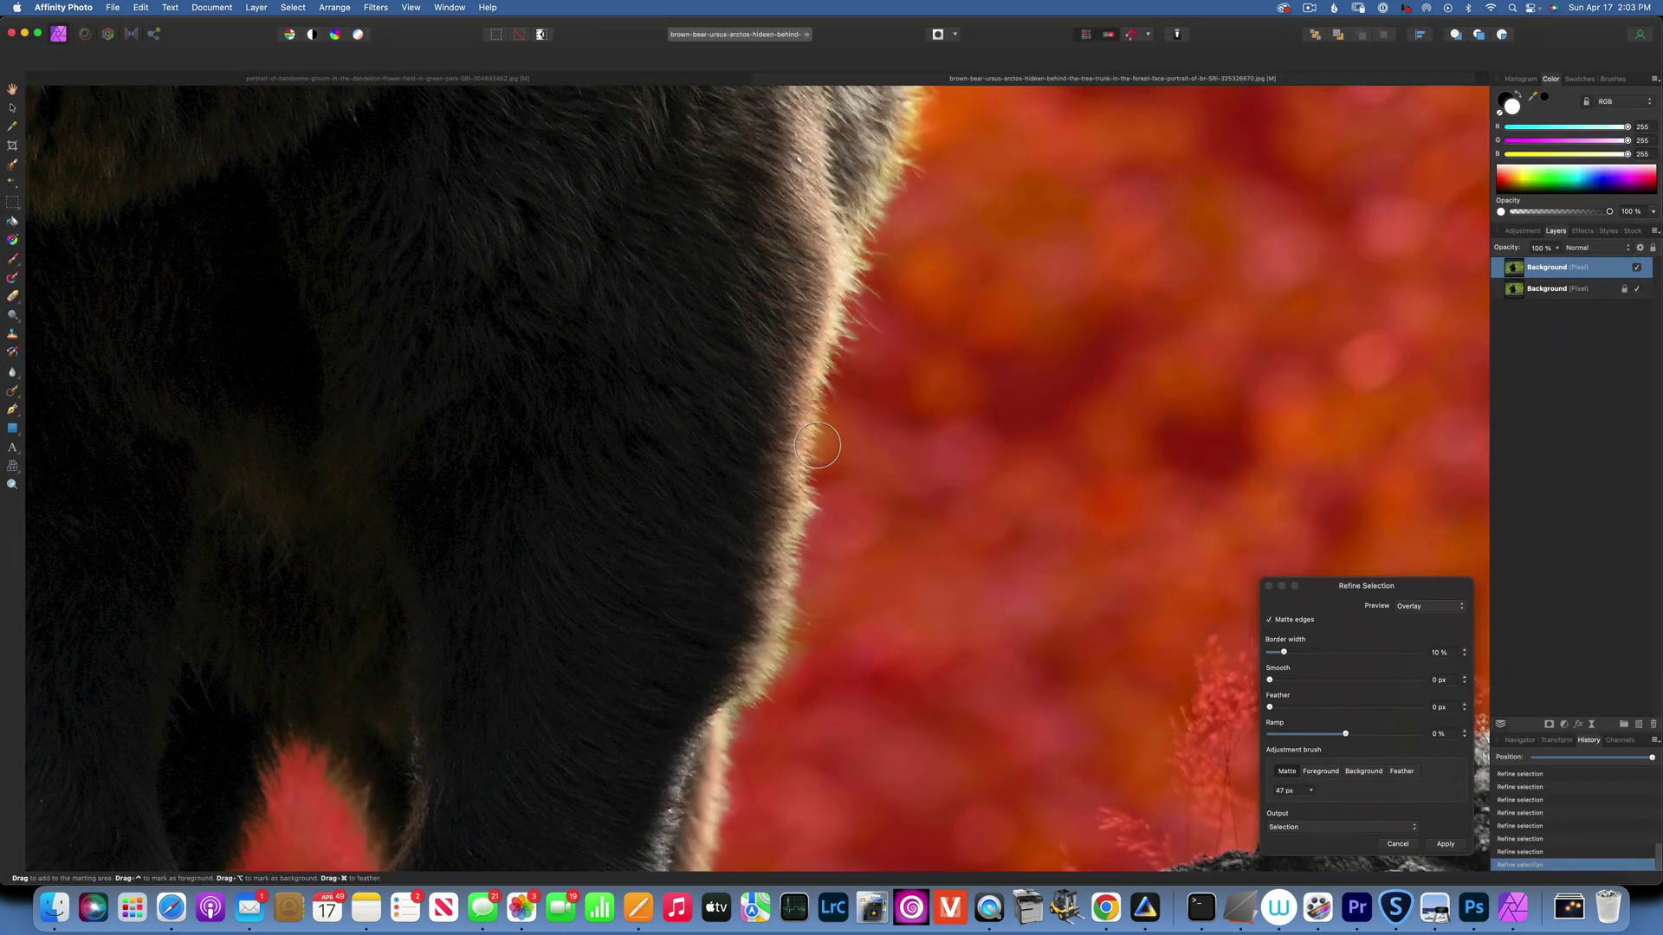
Restore the rock's upper corner beside the front paw below the muzzle with a 24 px Foreground brush.
key(space)
scroll(779, 443, down, 2)
scroll(779, 443, down, 5)
drag(638, 594, 1135, 400)
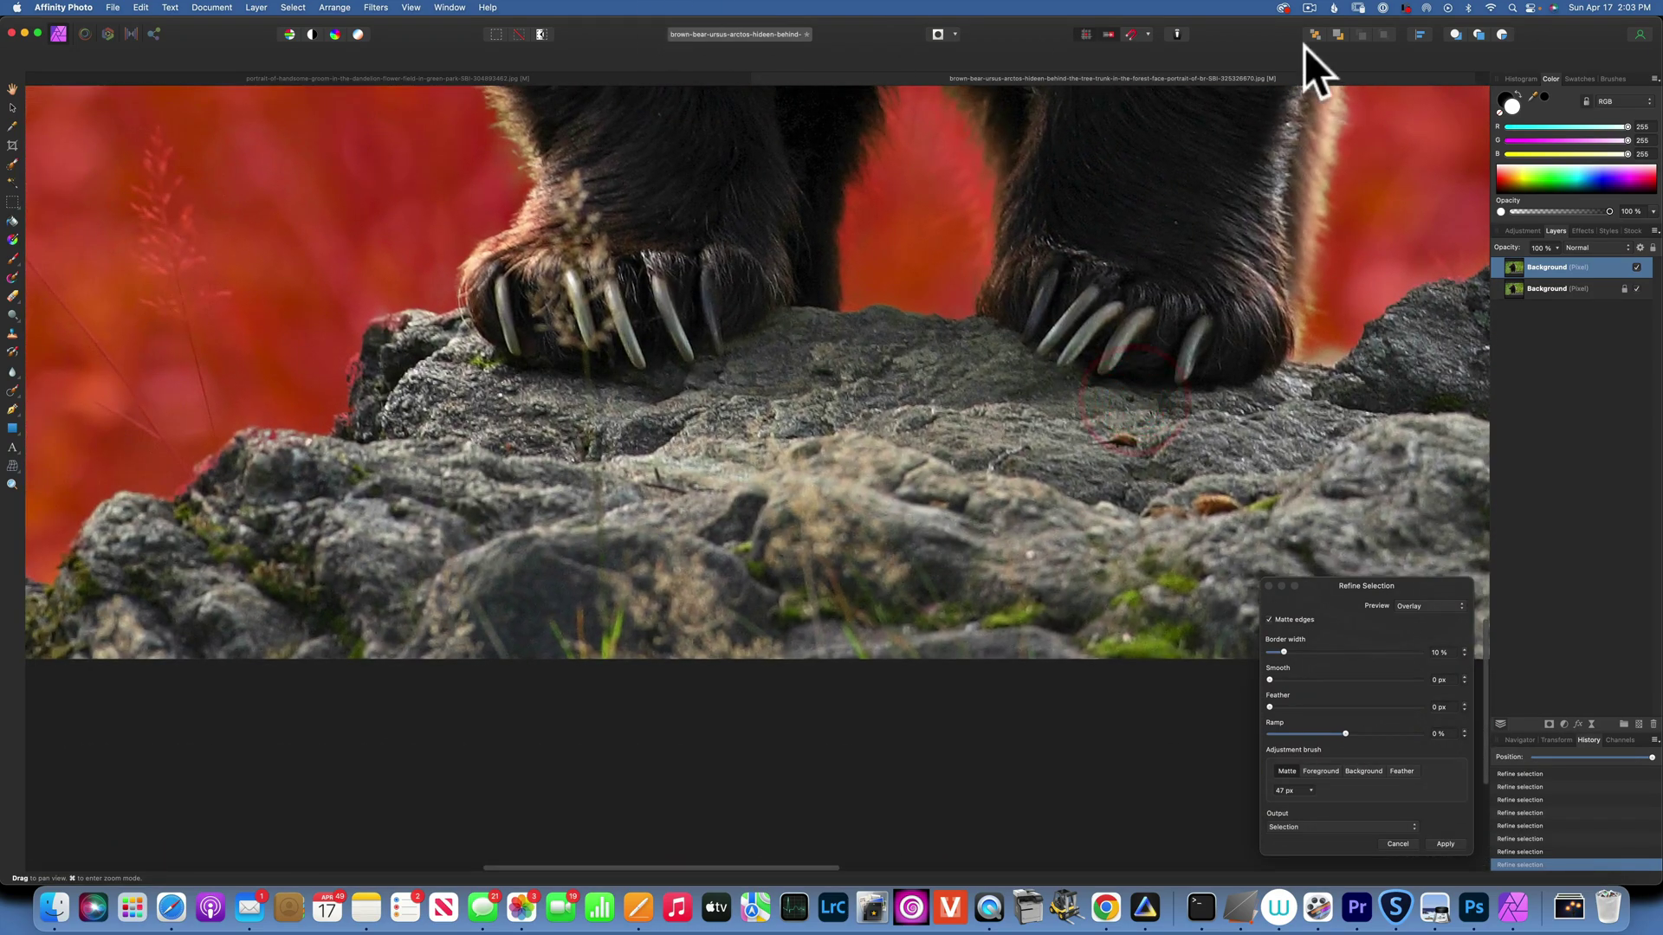
key(space)
drag(687, 390, 995, 438)
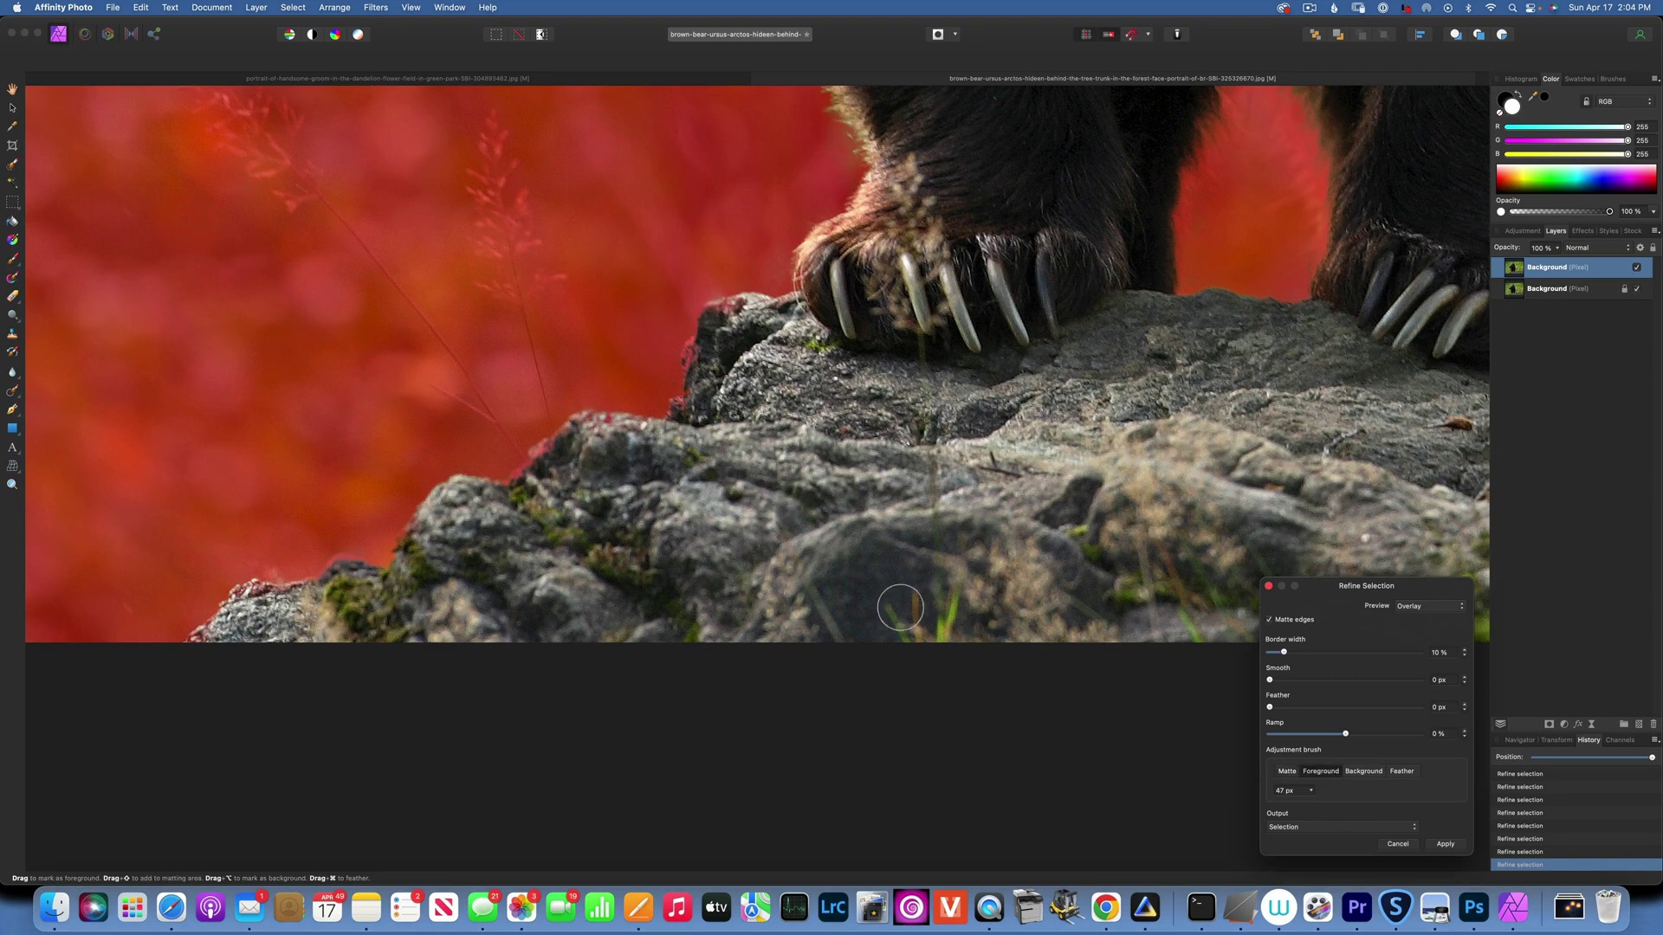
key(bracketleft)
key(bracketleft)
key(bracketleft)
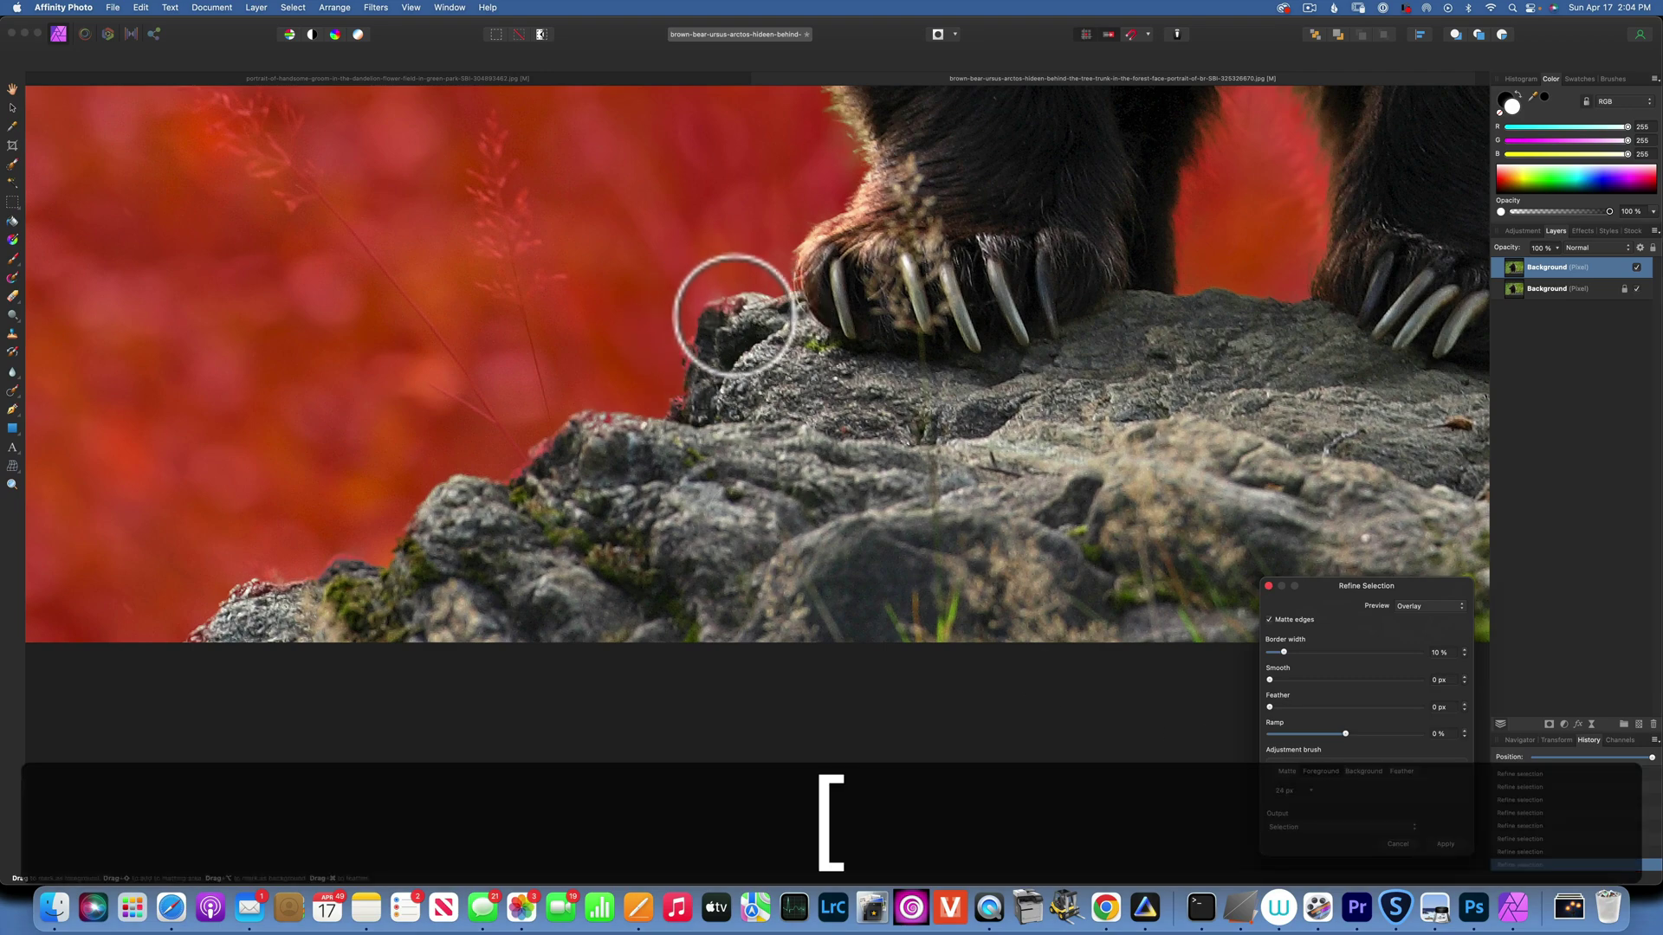
drag(718, 316, 702, 353)
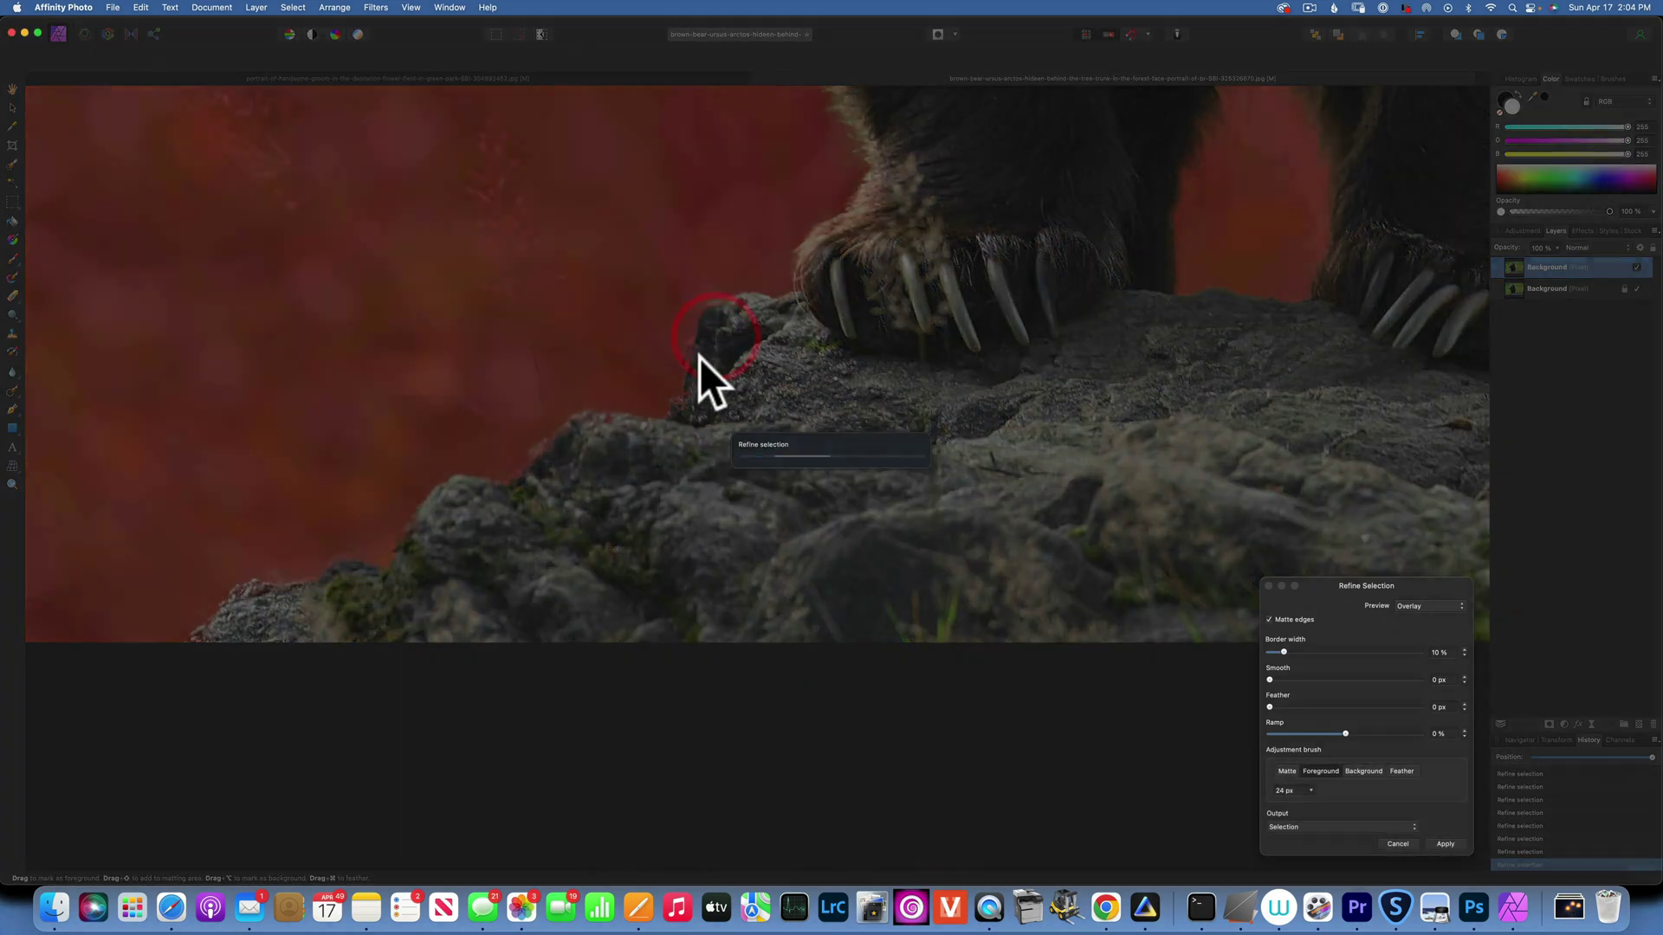
click(699, 356)
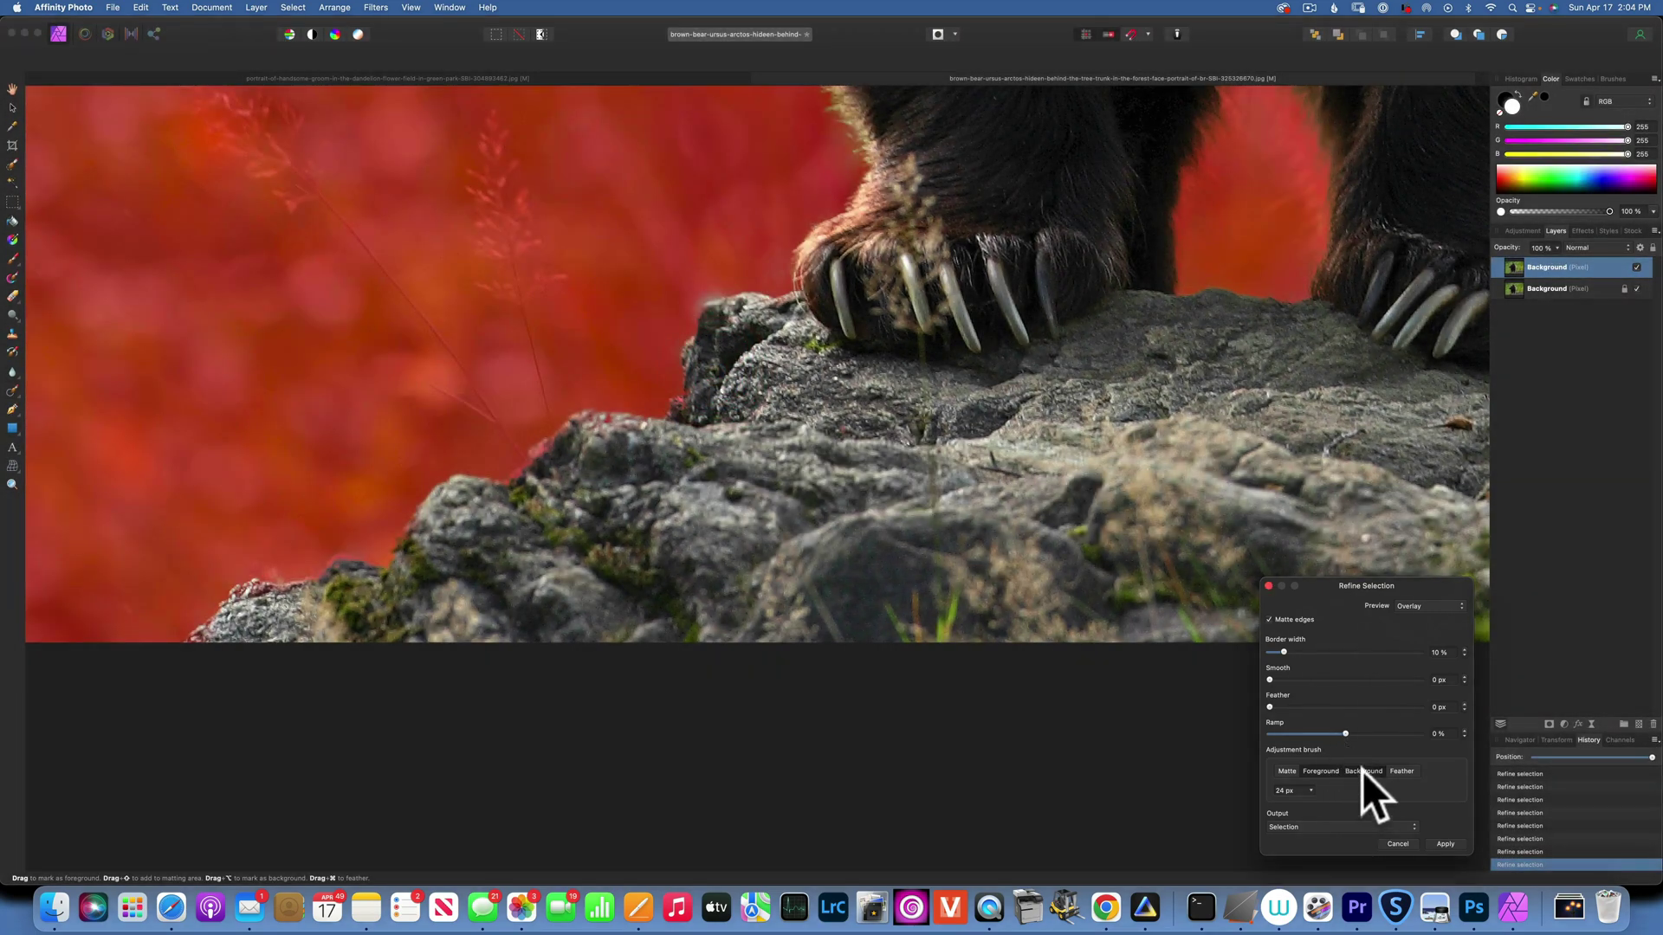
Mark the spill just above the rock's upper corner as background with the 24 px Background brush.
click(1321, 771)
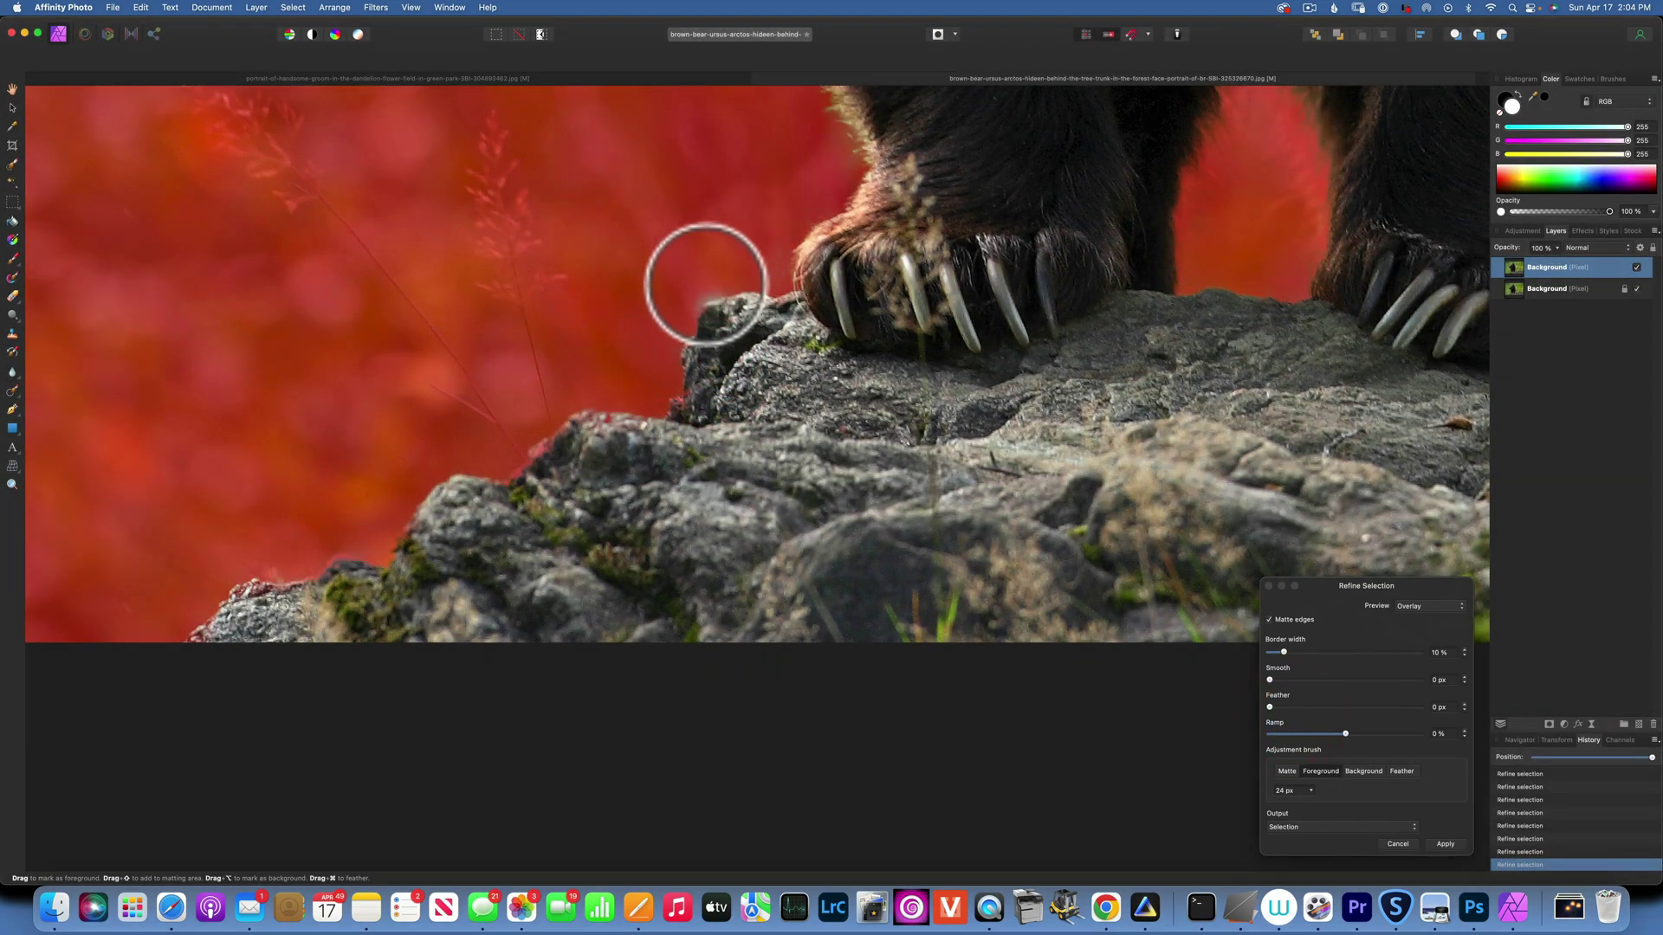
click(692, 295)
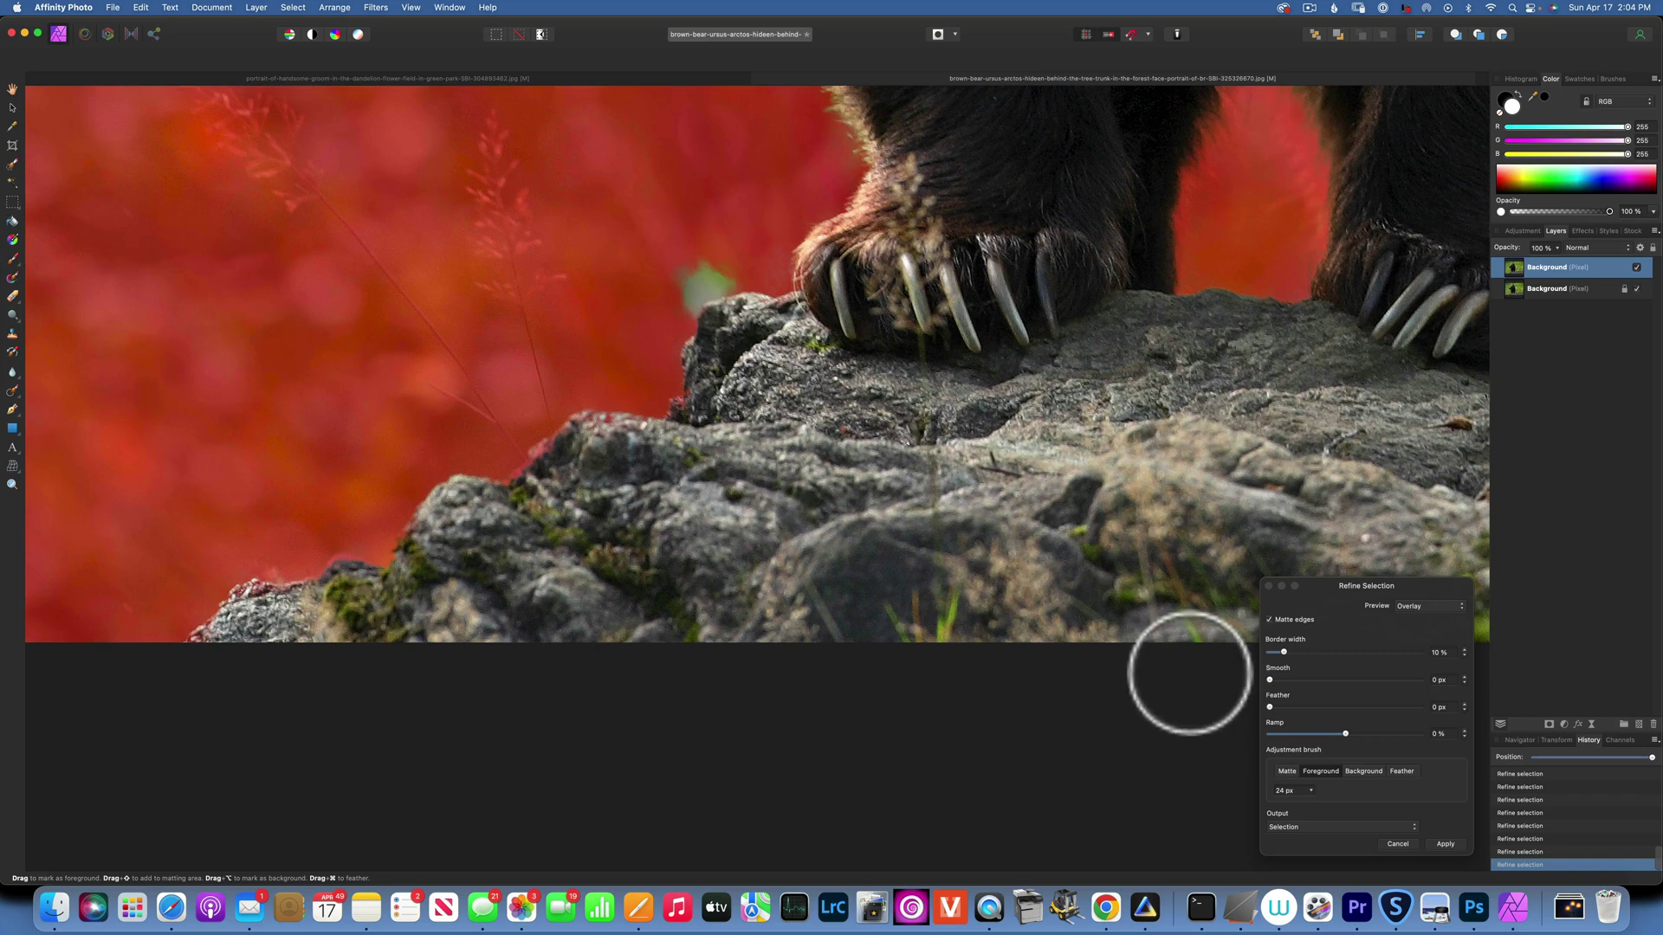
click(1363, 771)
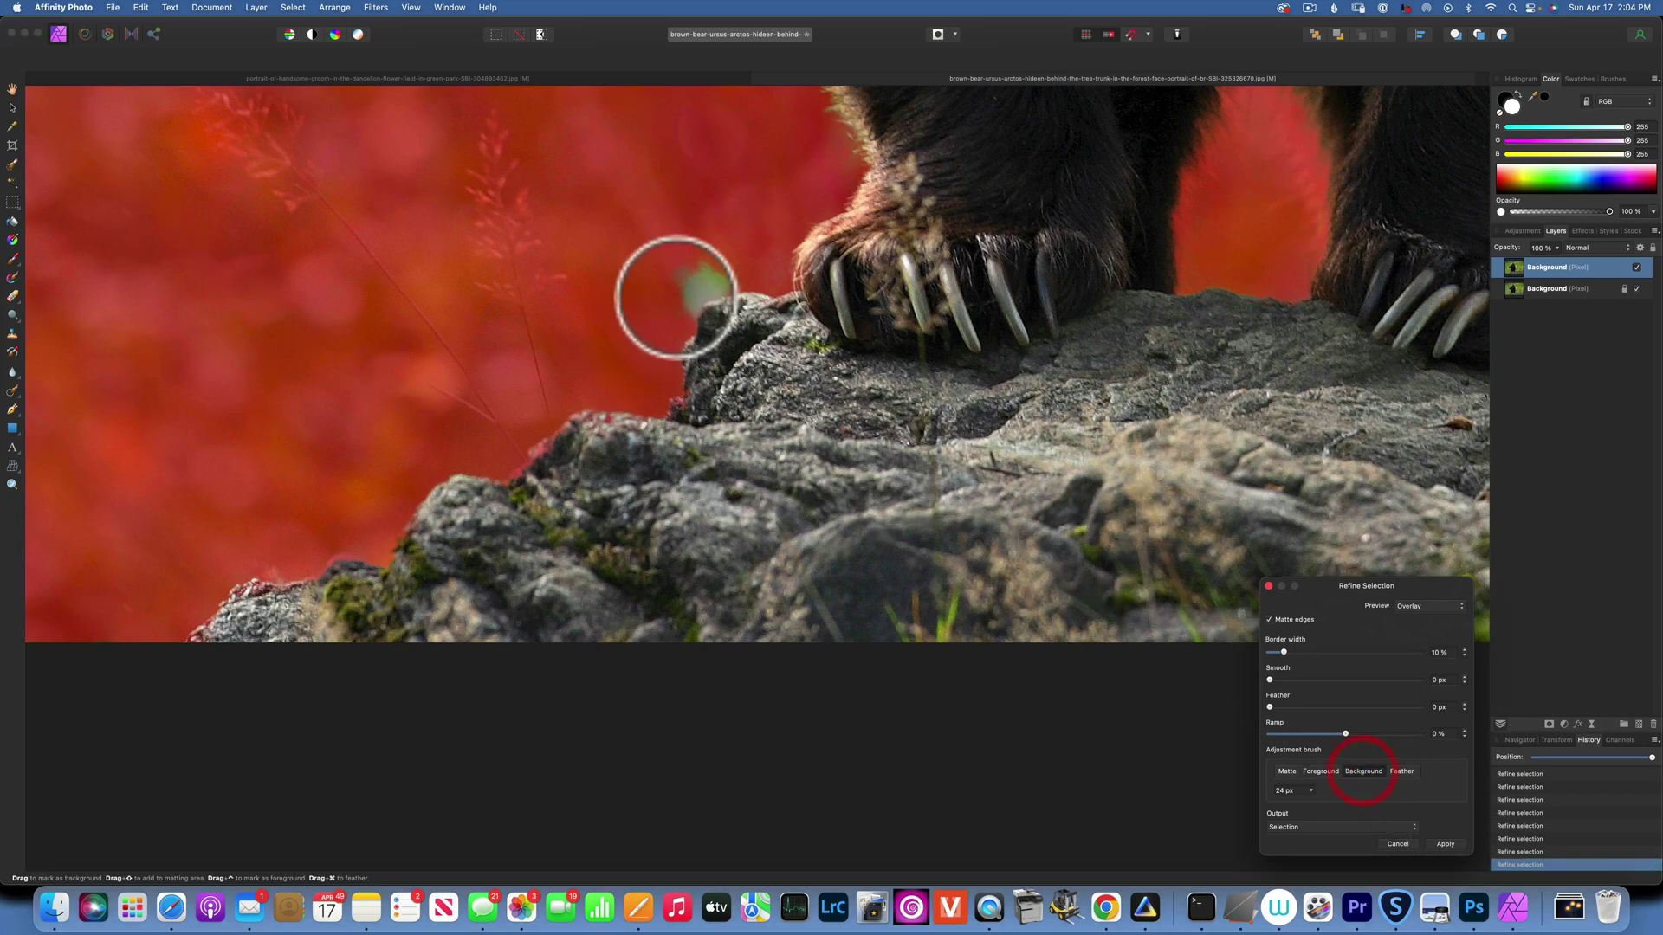
mouse_move(705, 268)
mouse_down()
mouse_move(721, 280)
mouse_move(669, 286)
mouse_move(691, 297)
mouse_move(674, 280)
mouse_up()
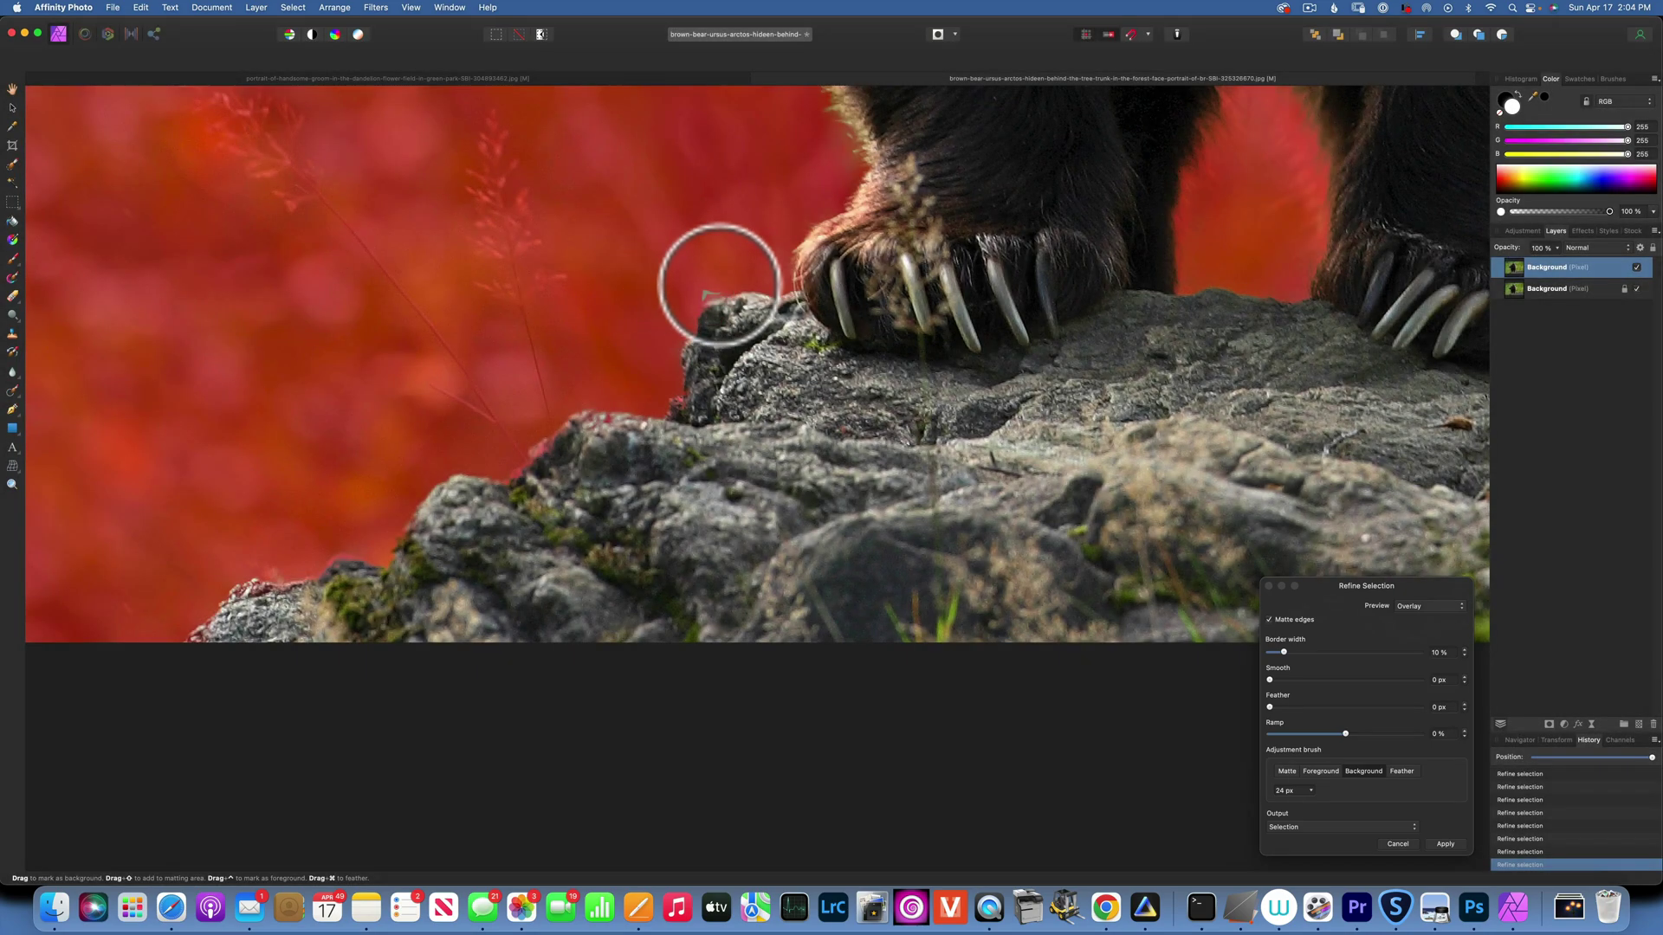
click(693, 289)
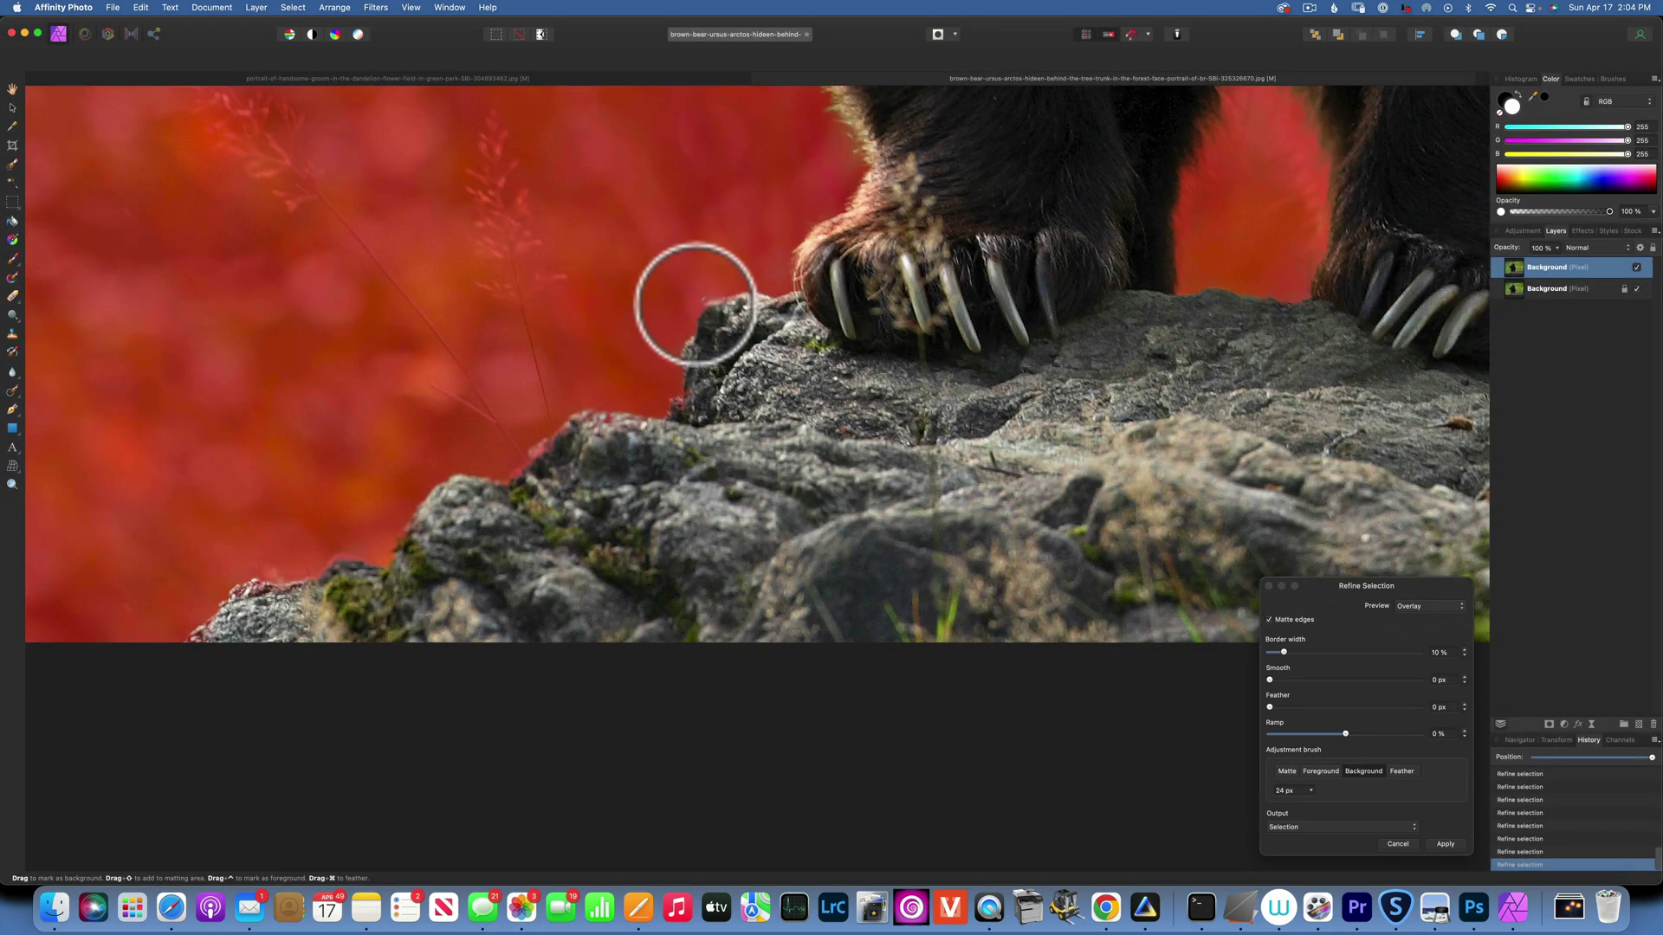
drag(698, 296, 809, 361)
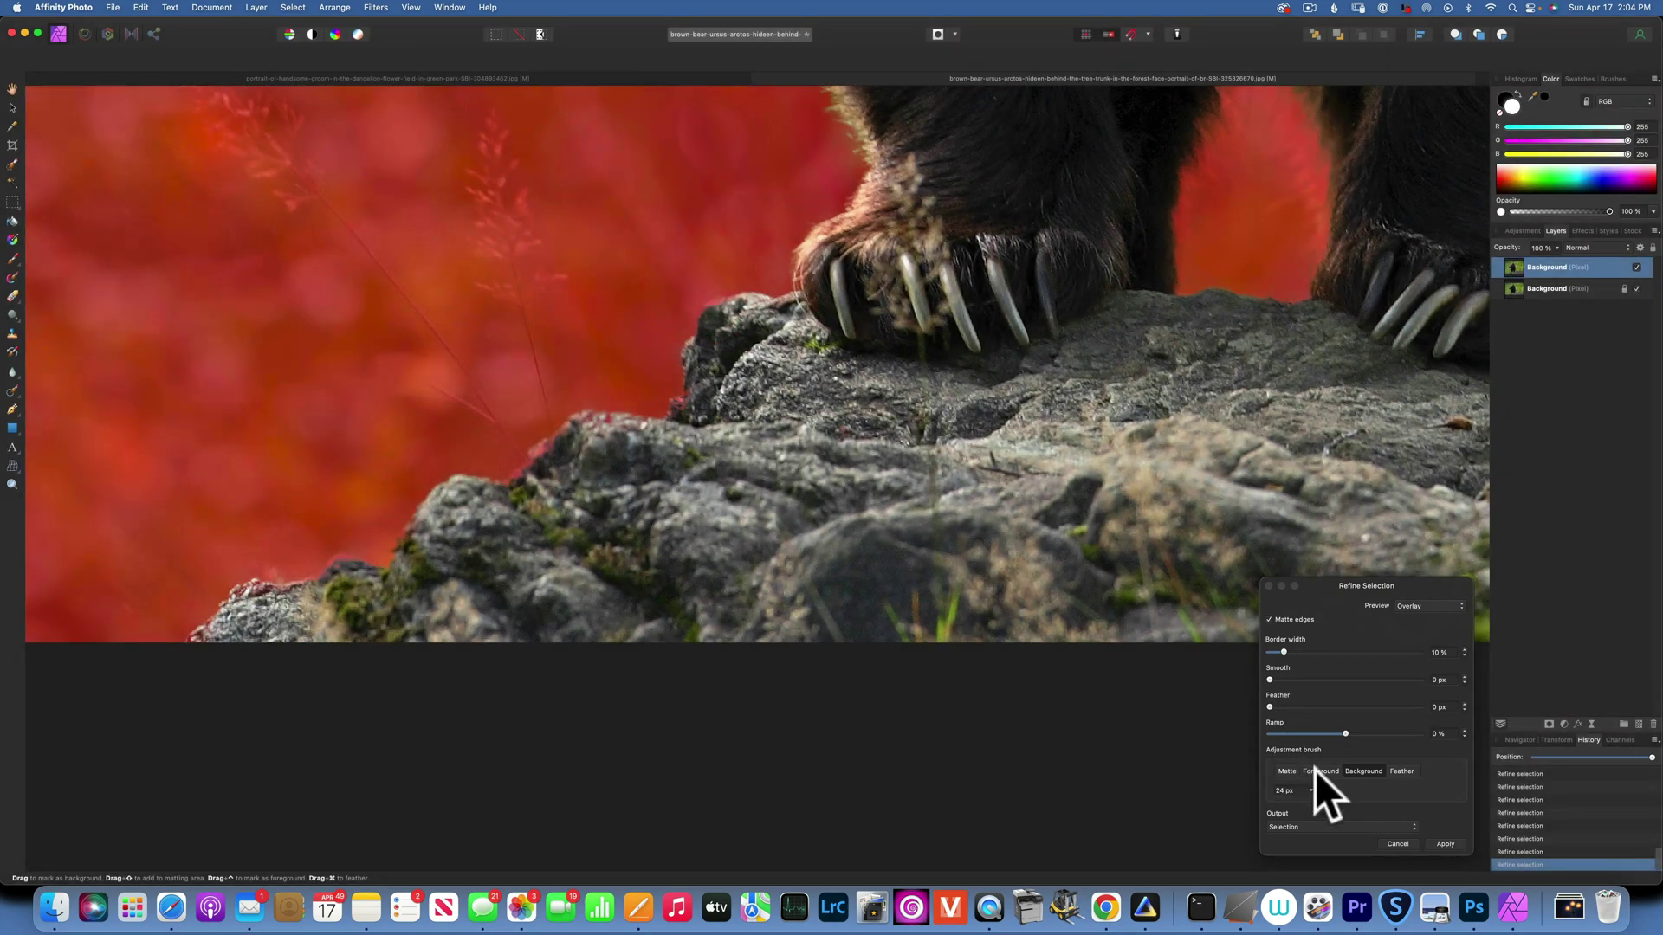
Restore the rock's sloping outer edge from the upper corner down to the lowest mossy part with the 24 px Foreground brush.
click(1321, 769)
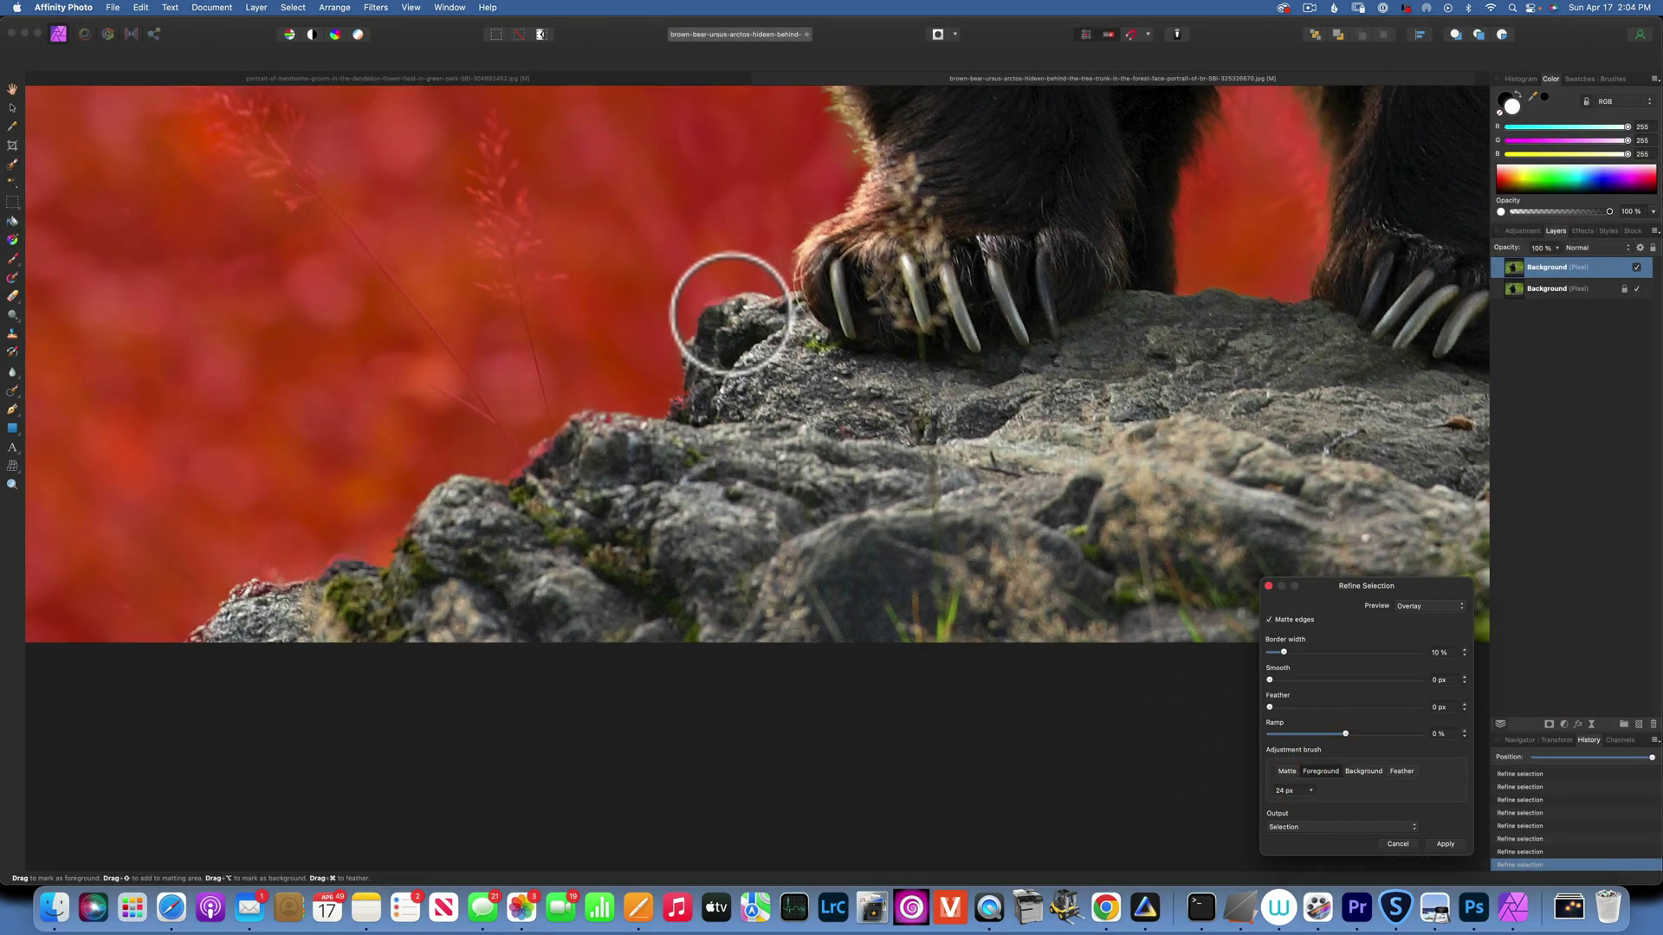
click(721, 318)
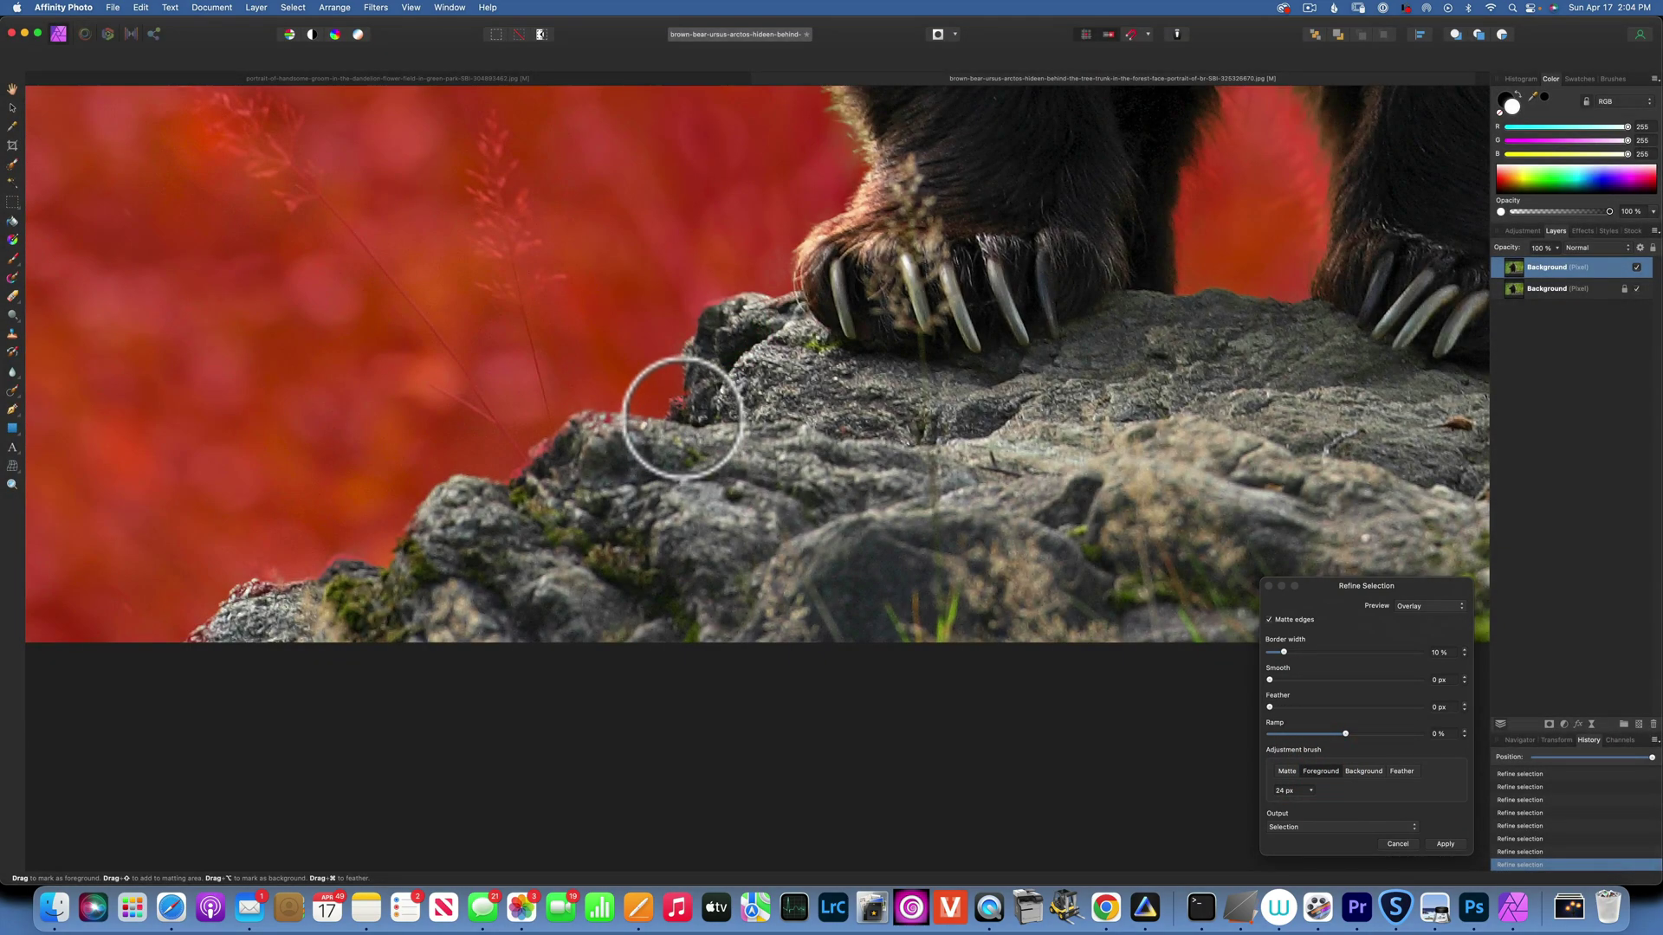
click(687, 429)
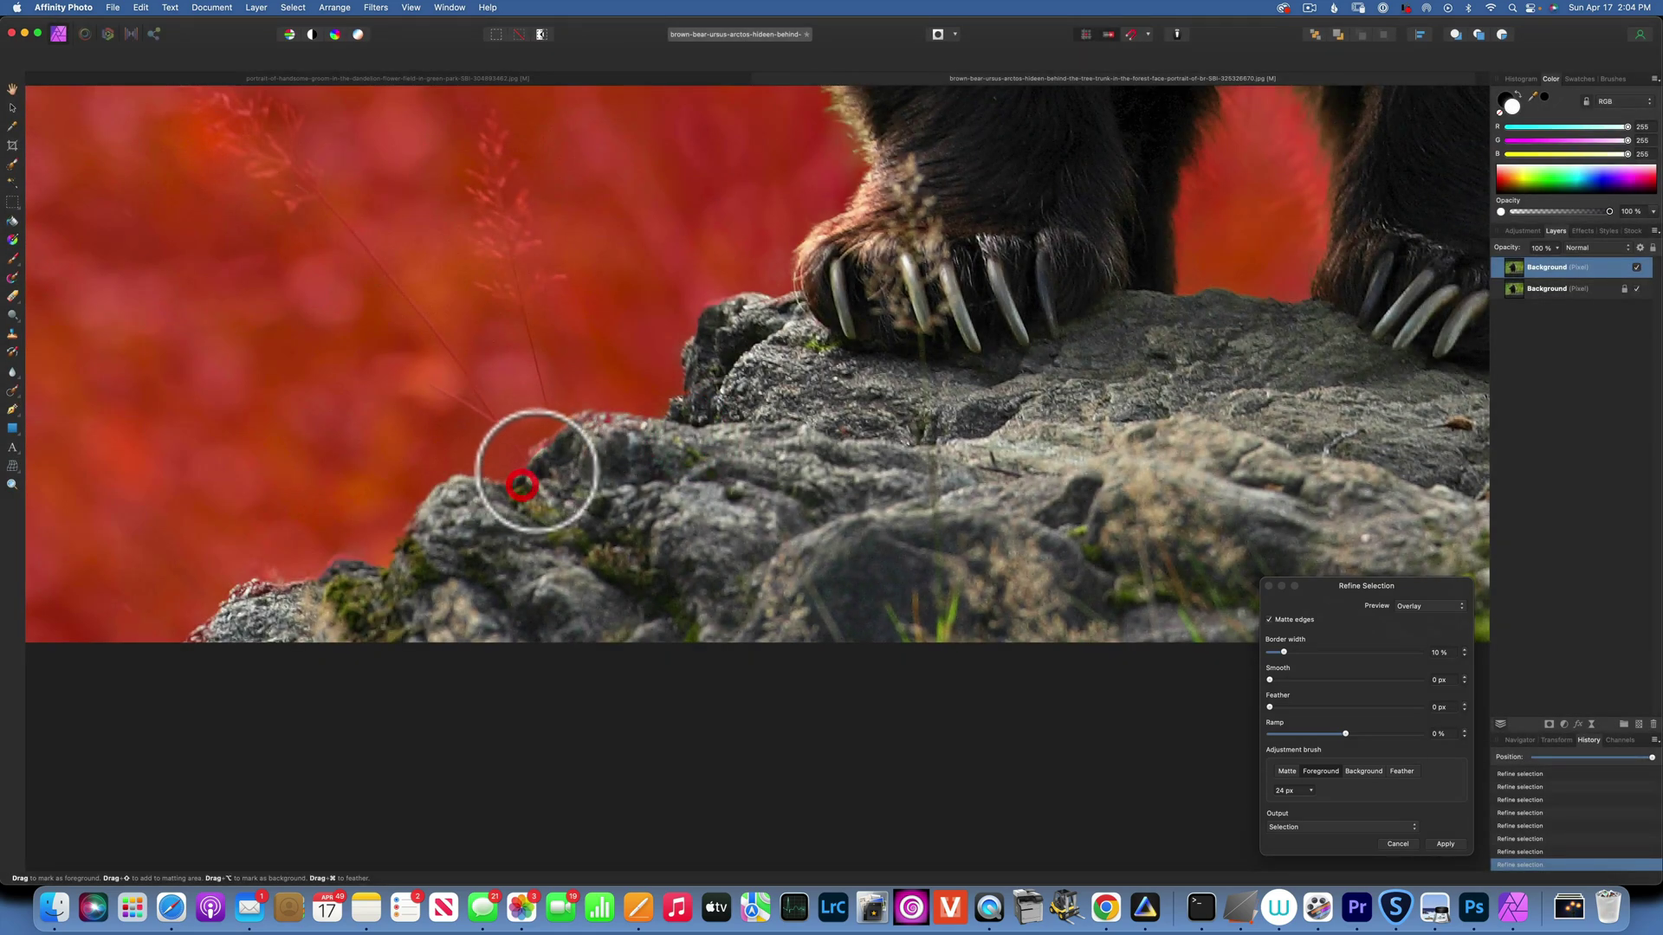
click(537, 476)
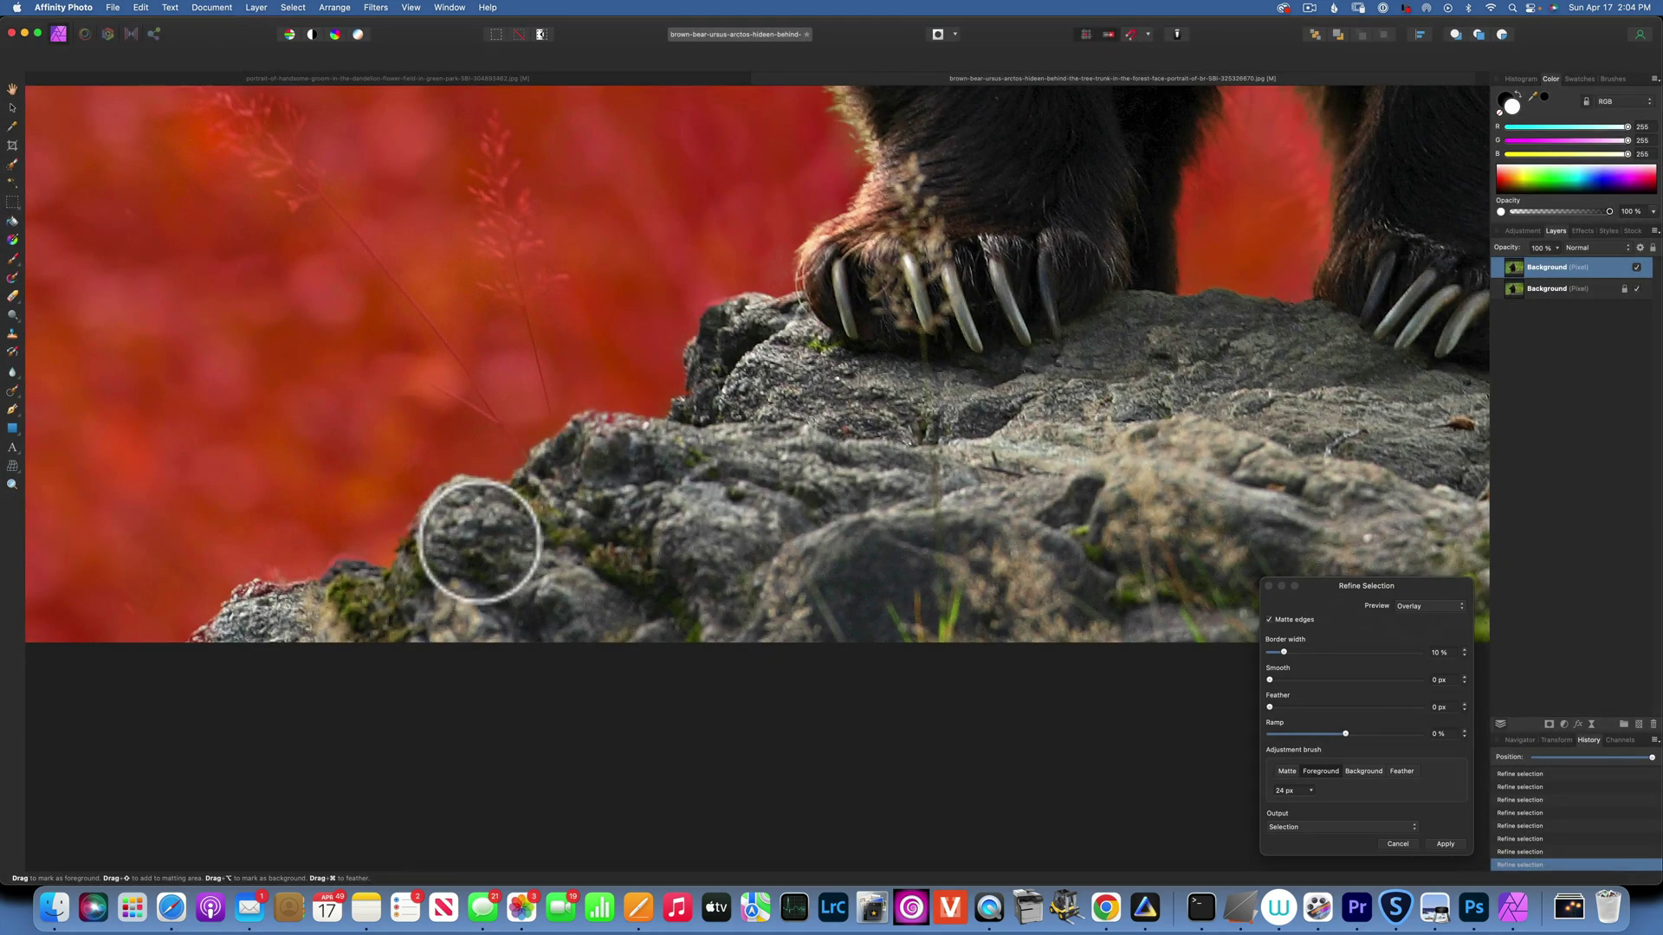
drag(353, 601, 468, 529)
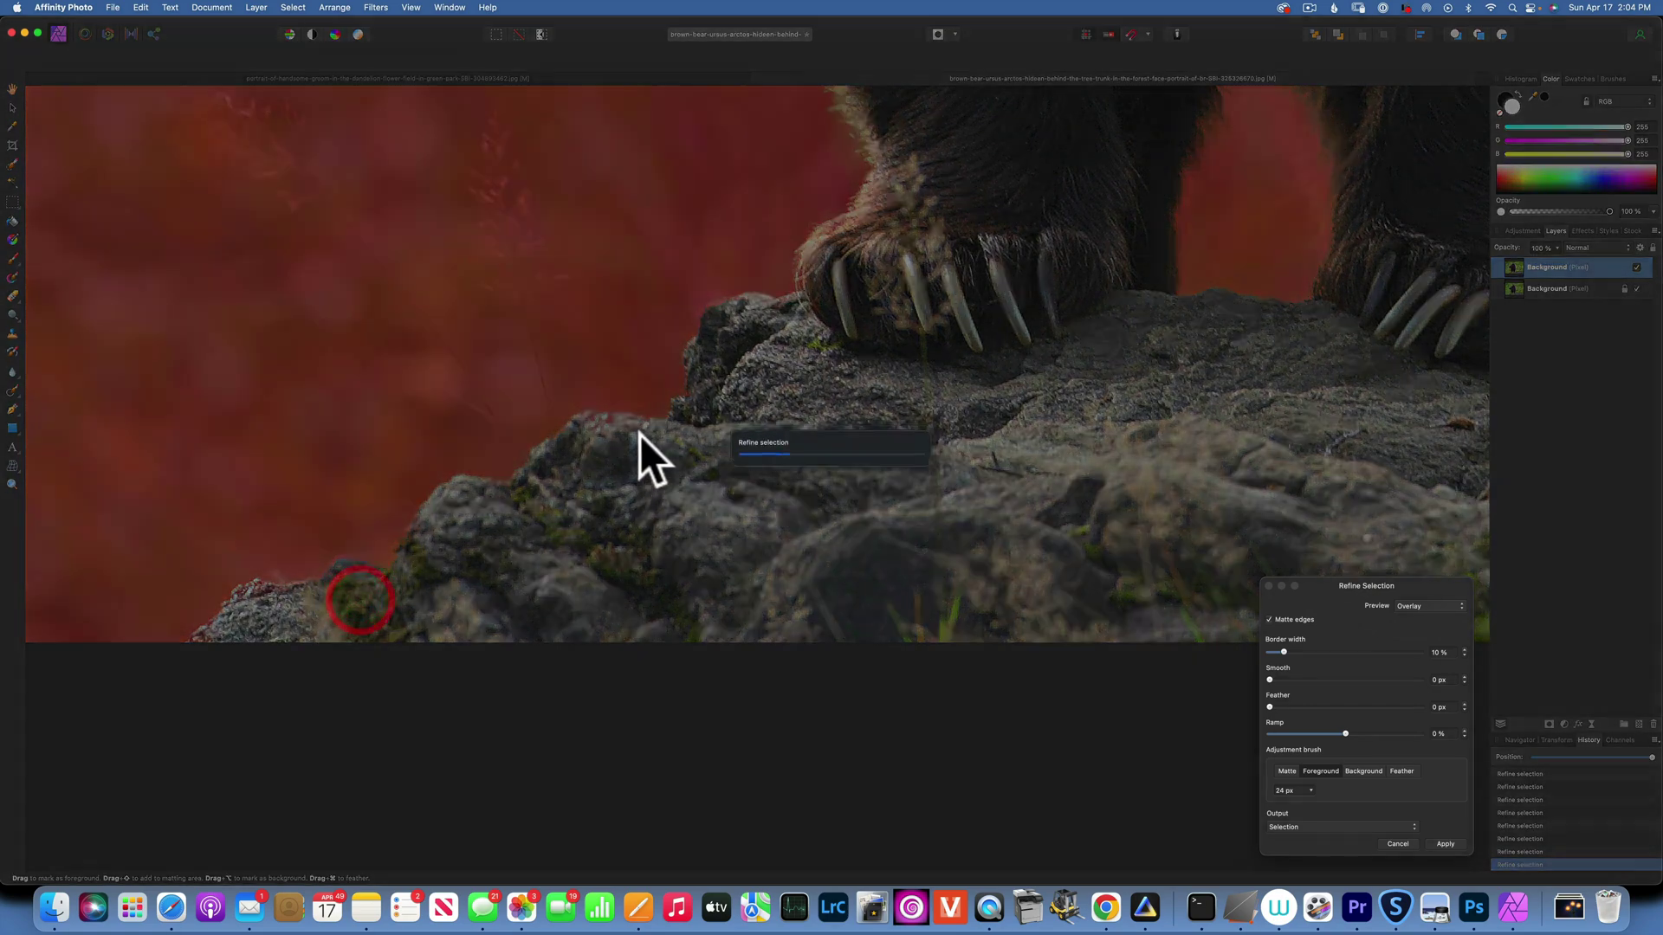
Restore the rock's lower ledges and outermost tip, down to the image border, with the 24 px Foreground brush.
drag(731, 327, 798, 434)
mouse_move(606, 447)
mouse_down()
mouse_move(601, 431)
mouse_move(649, 450)
mouse_up()
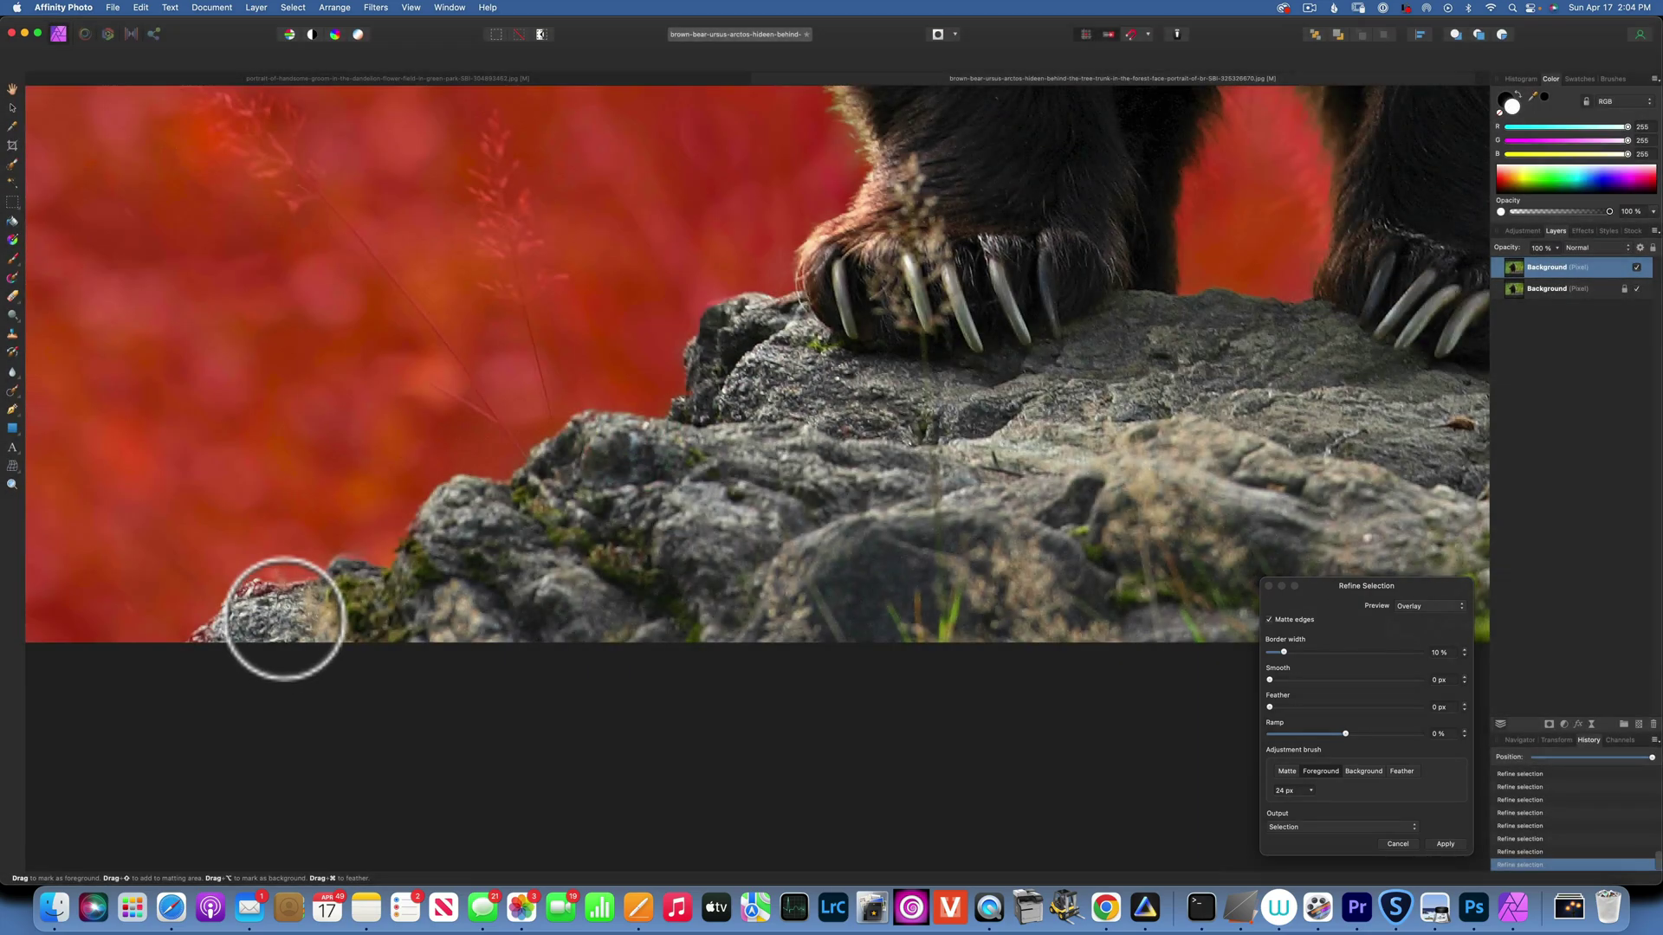
mouse_move(284, 619)
mouse_down()
mouse_move(267, 594)
mouse_move(297, 594)
mouse_move(212, 643)
mouse_up()
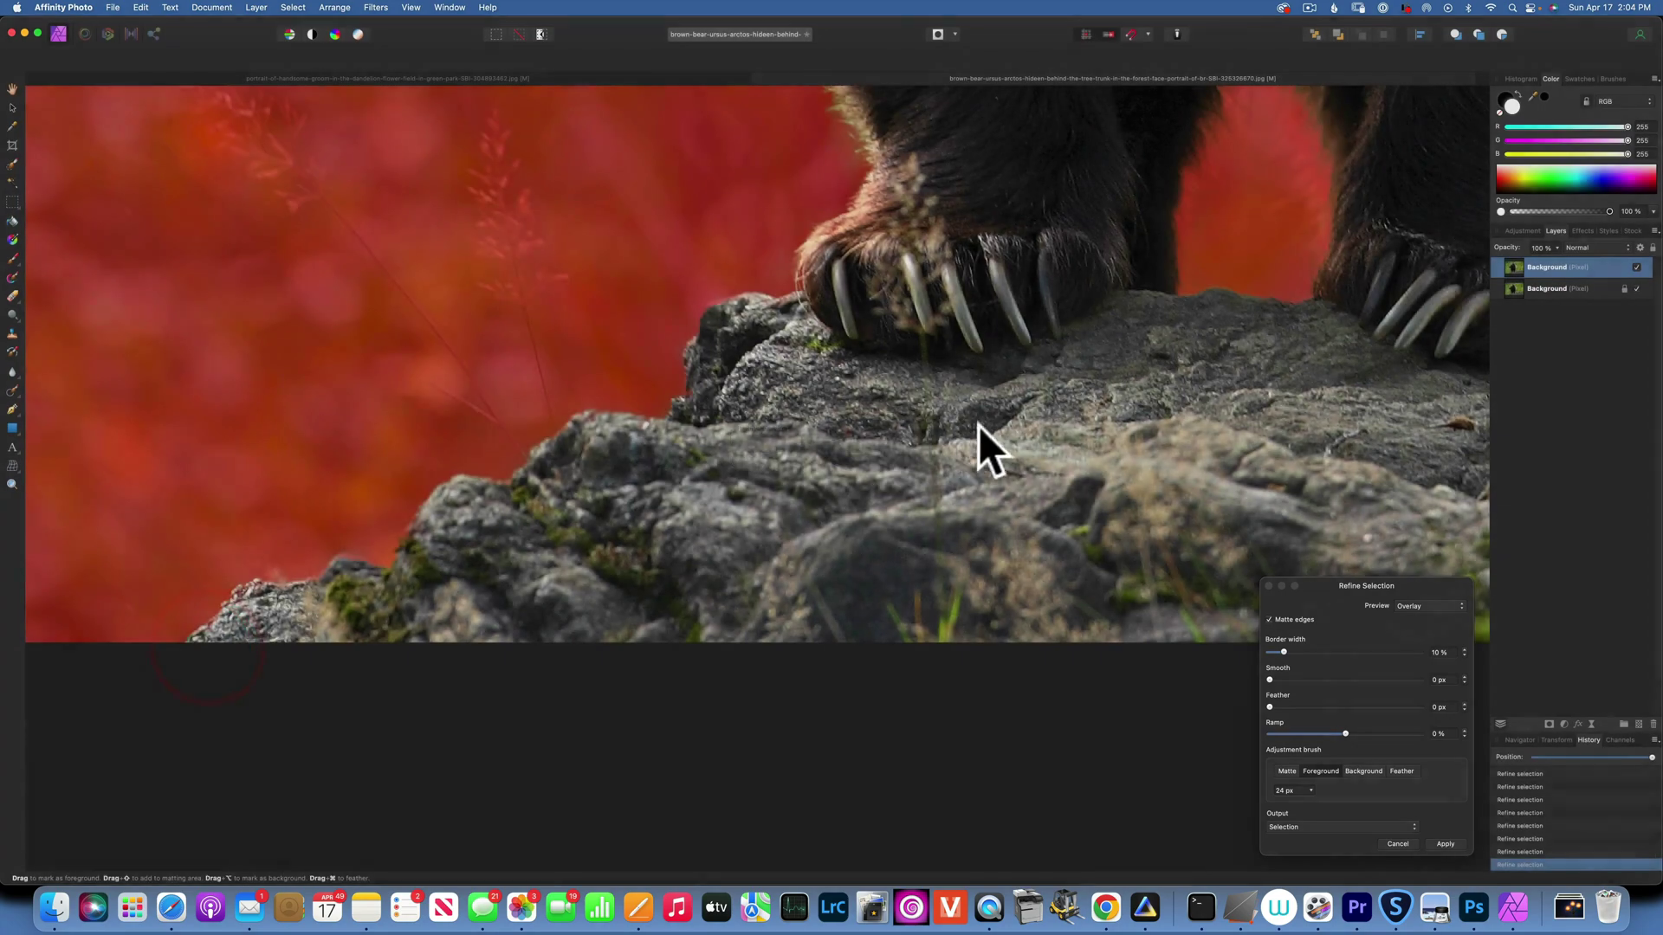
Restore the rock's rising edge beside the bear's other front paw with the 24 px Foreground brush and mark the spill above it as background.
key(space)
mouse_move(828, 447)
mouse_down()
mouse_move(717, 466)
mouse_move(632, 452)
mouse_up()
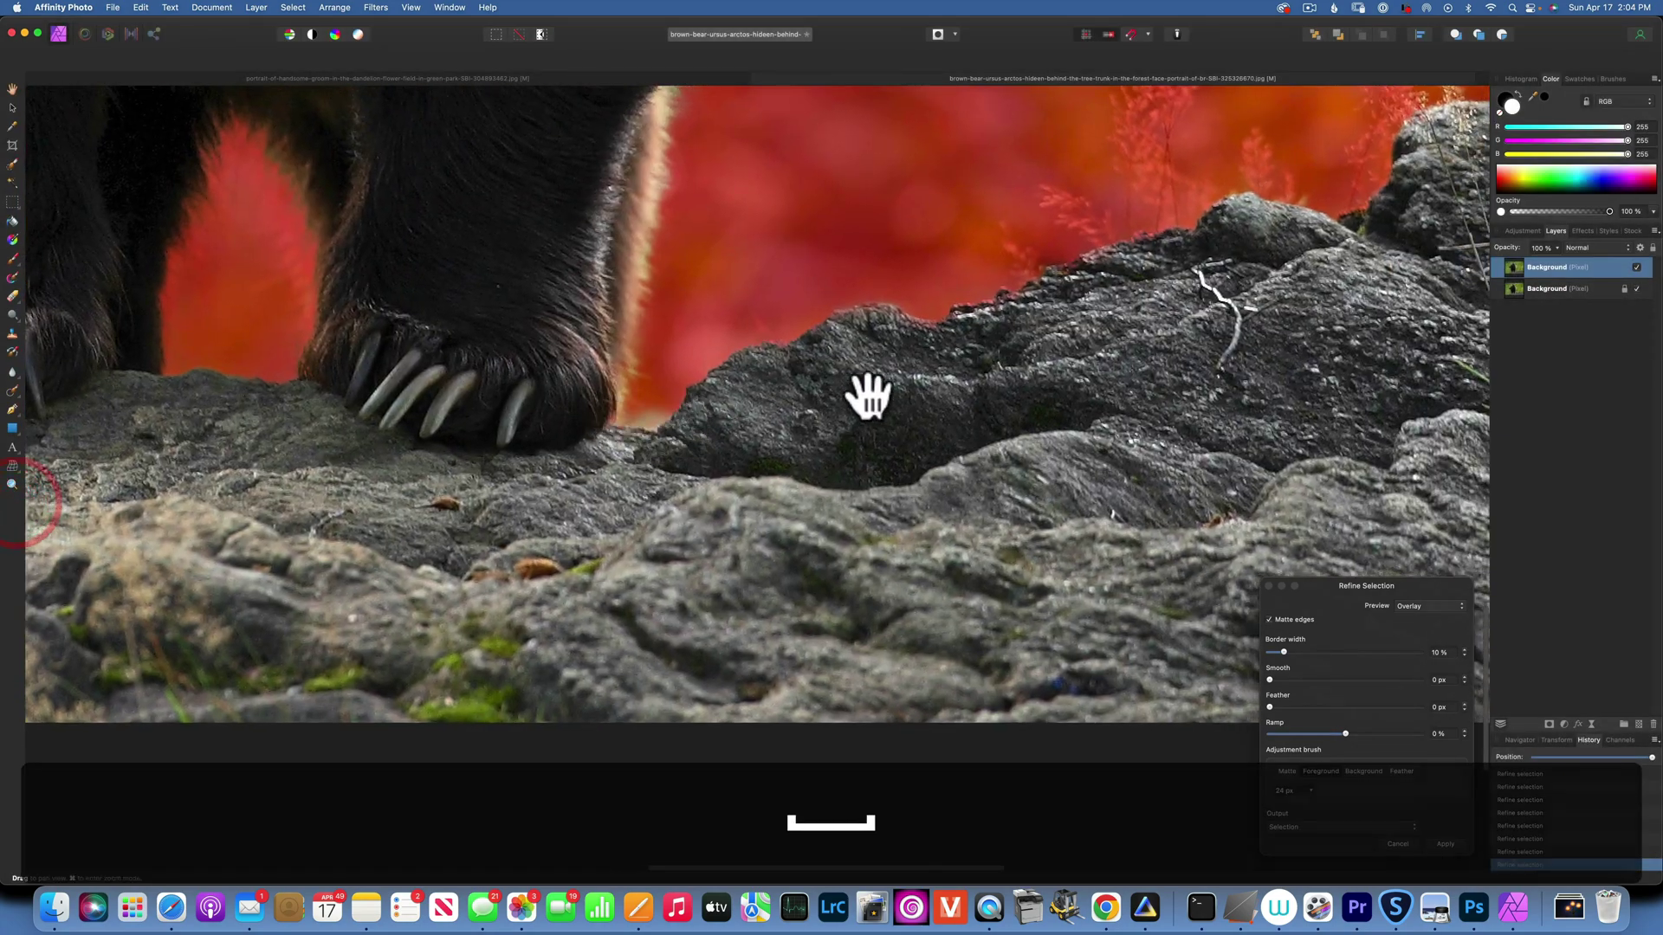
drag(776, 357, 992, 325)
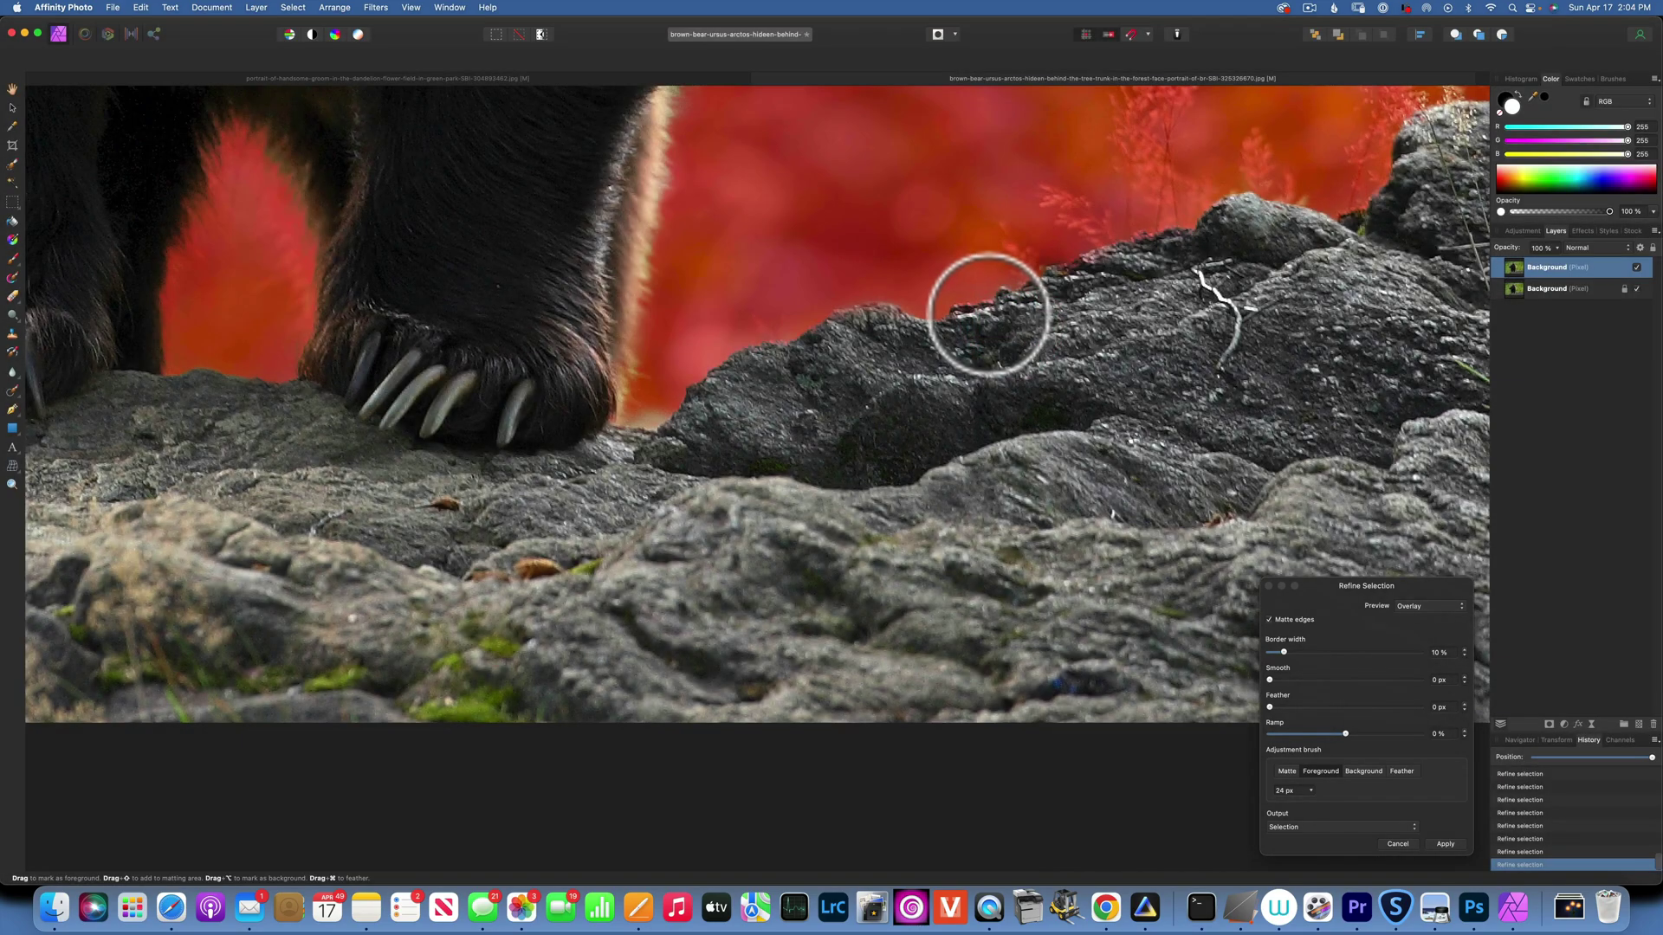
click(977, 324)
key(space)
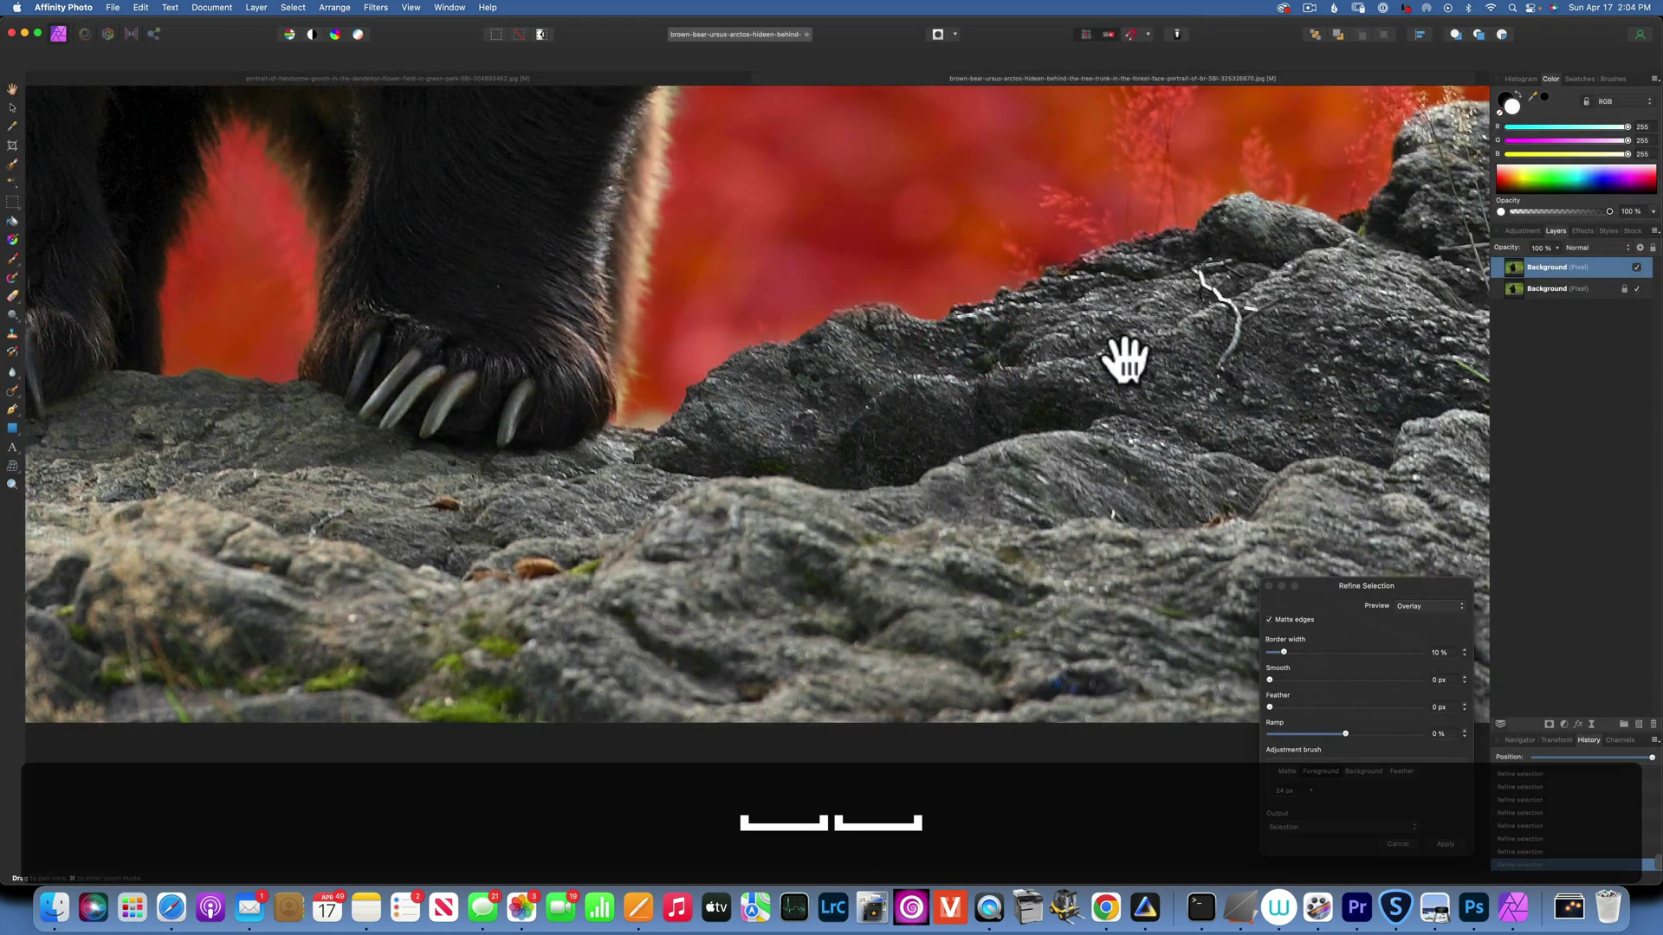
drag(1114, 361, 598, 572)
mouse_move(546, 494)
mouse_down()
mouse_move(628, 481)
mouse_move(617, 466)
mouse_move(668, 471)
mouse_up()
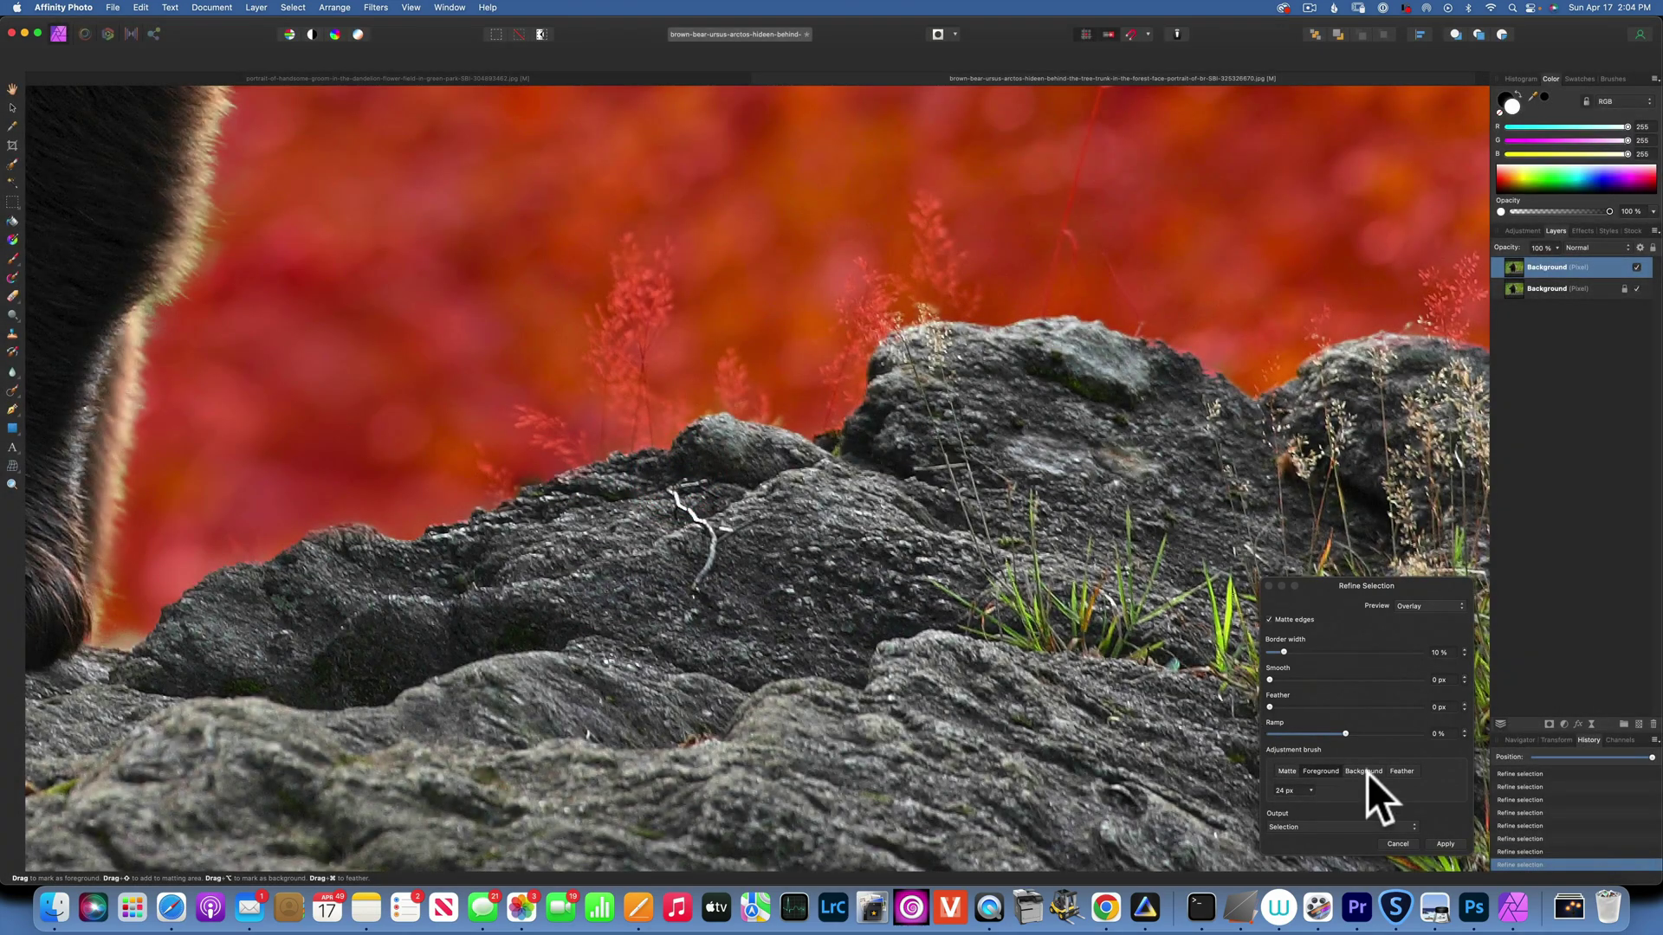
click(1364, 771)
mouse_move(575, 482)
mouse_down()
mouse_move(538, 456)
mouse_move(502, 475)
mouse_move(522, 472)
mouse_up()
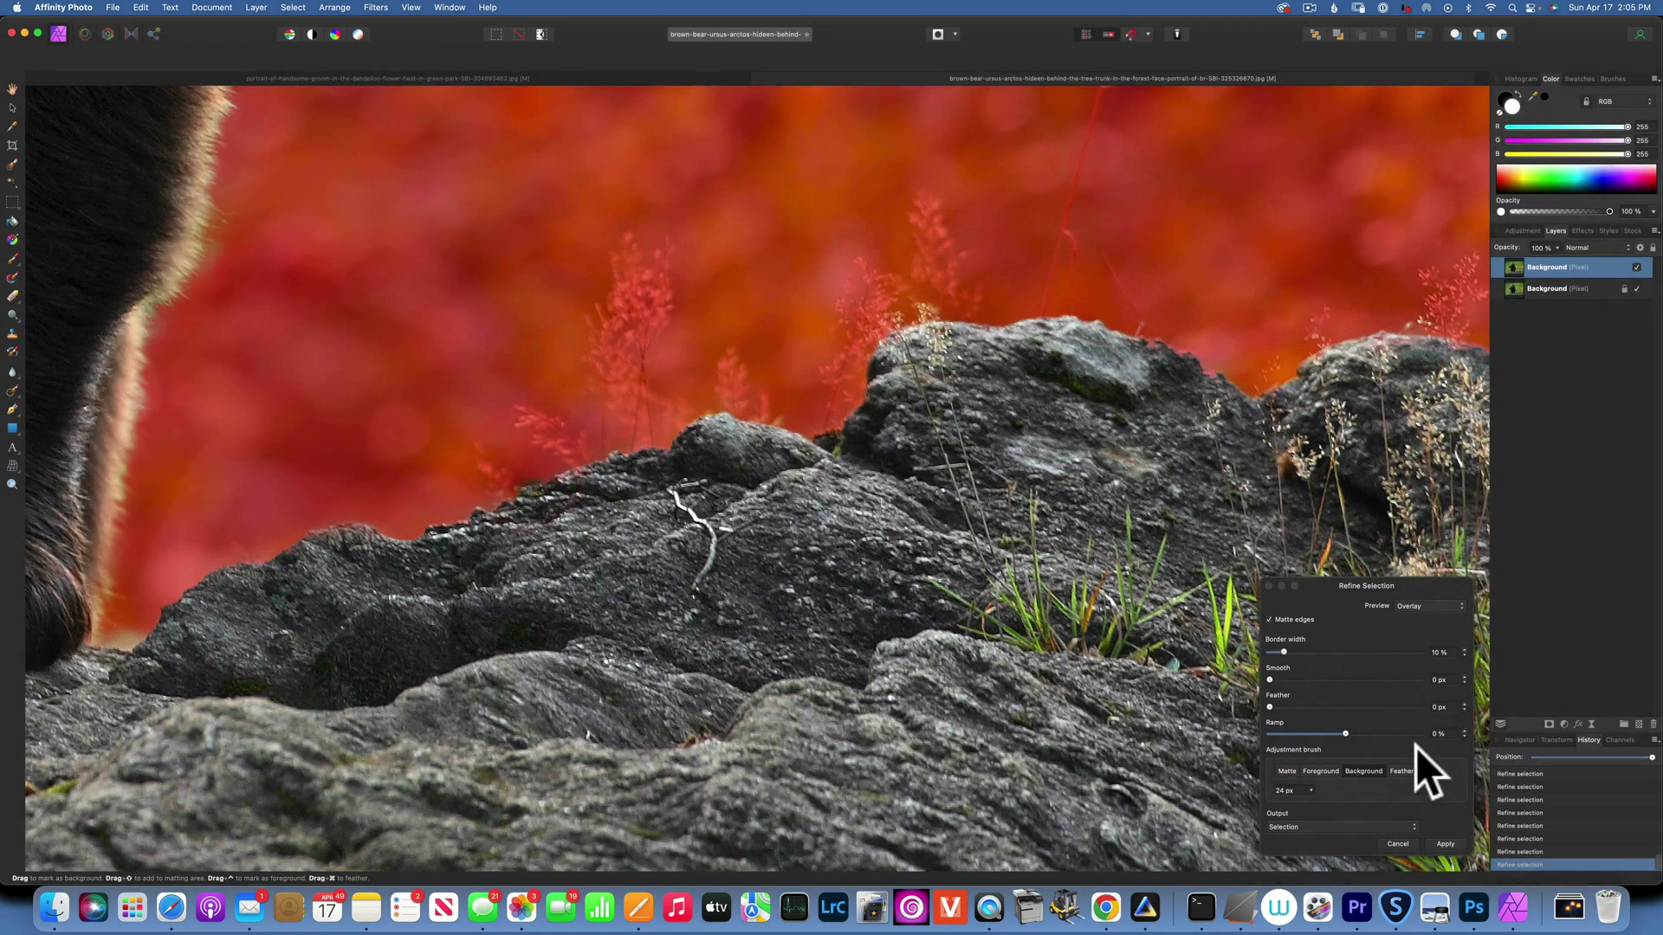
Restore the dip between the two large boulders and the rock edge behind the dry grasses with the 24 px Foreground brush.
click(1326, 770)
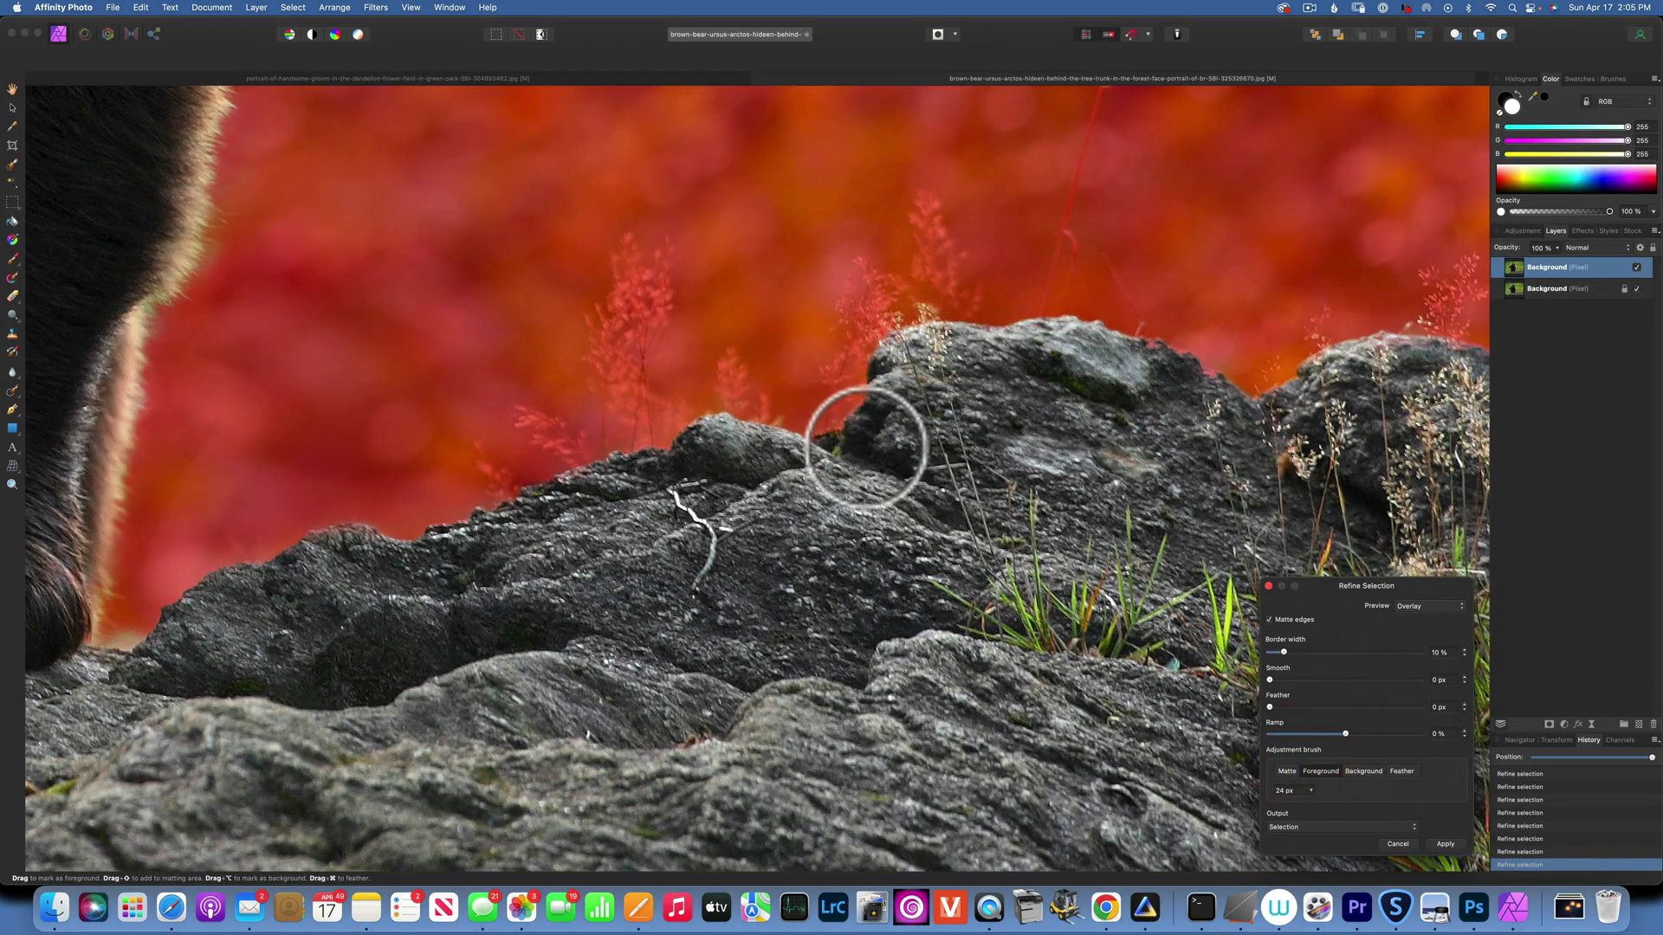
click(1163, 362)
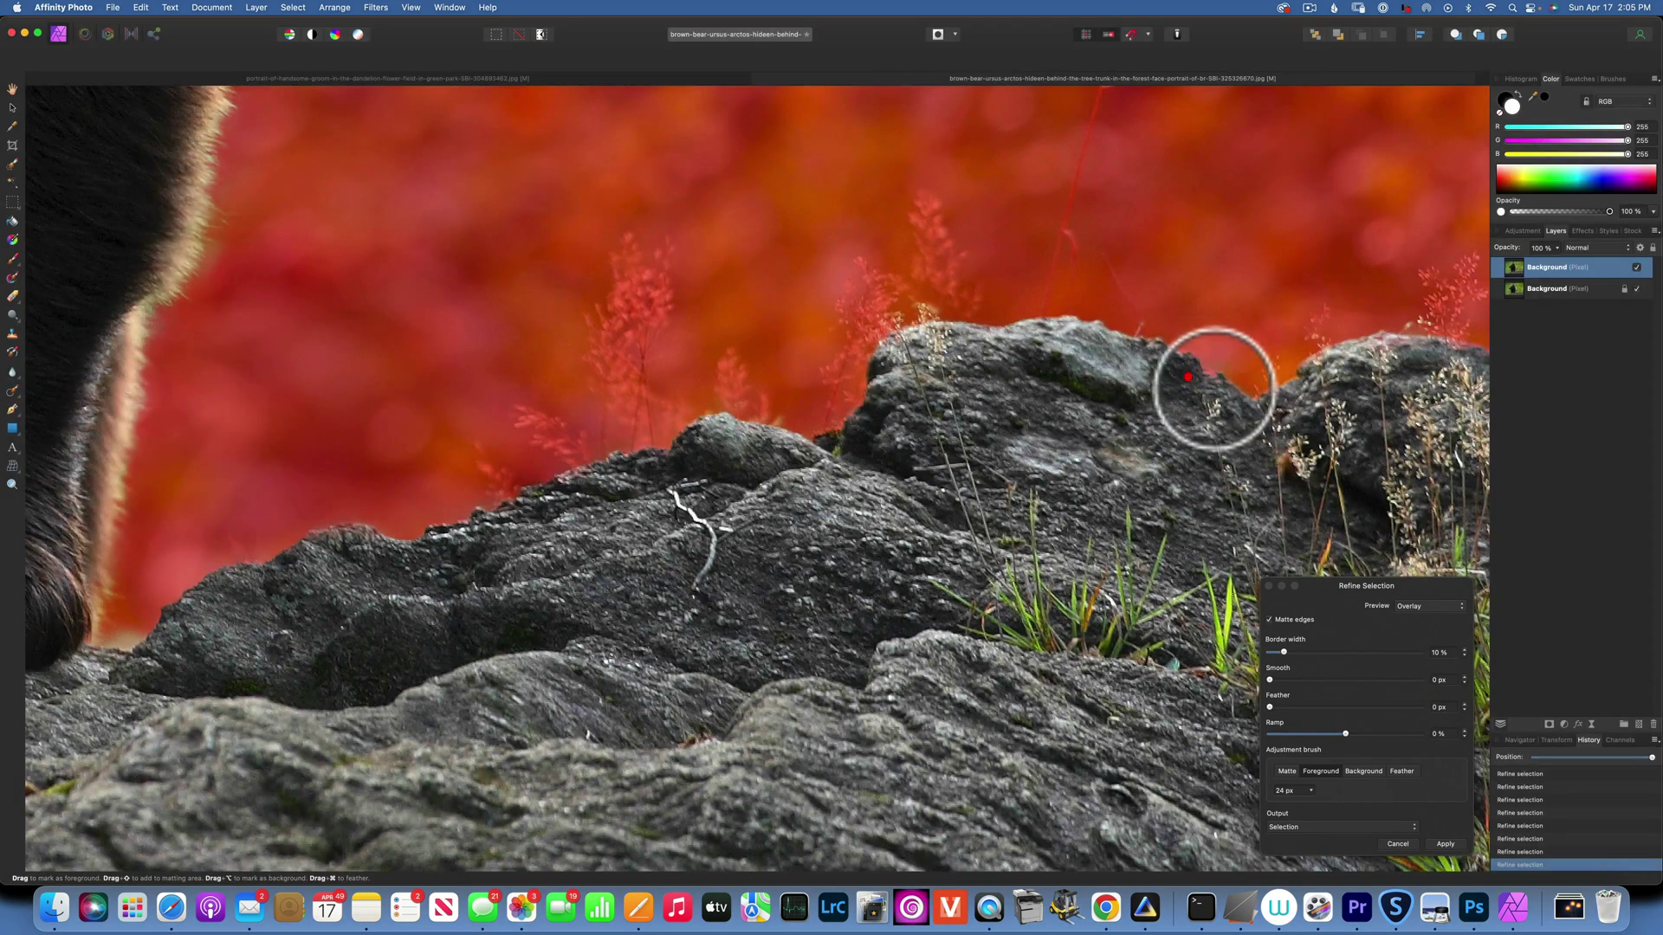
click(1209, 383)
click(1270, 410)
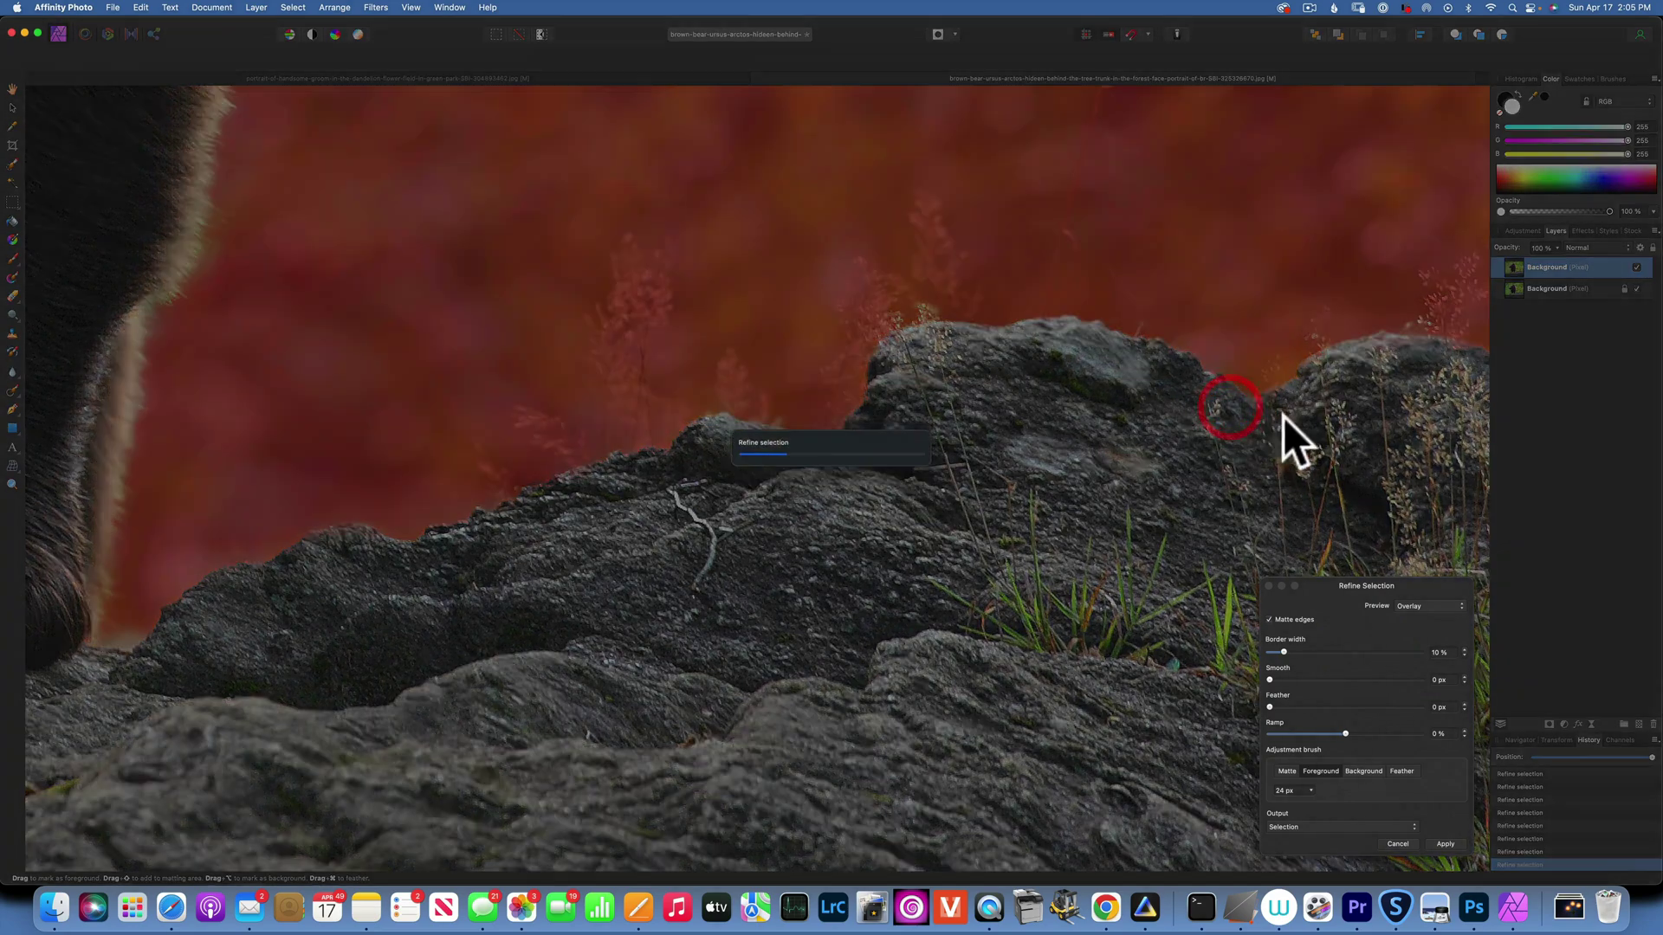
mouse_move(1320, 436)
mouse_down()
mouse_move(791, 438)
mouse_move(739, 401)
mouse_up()
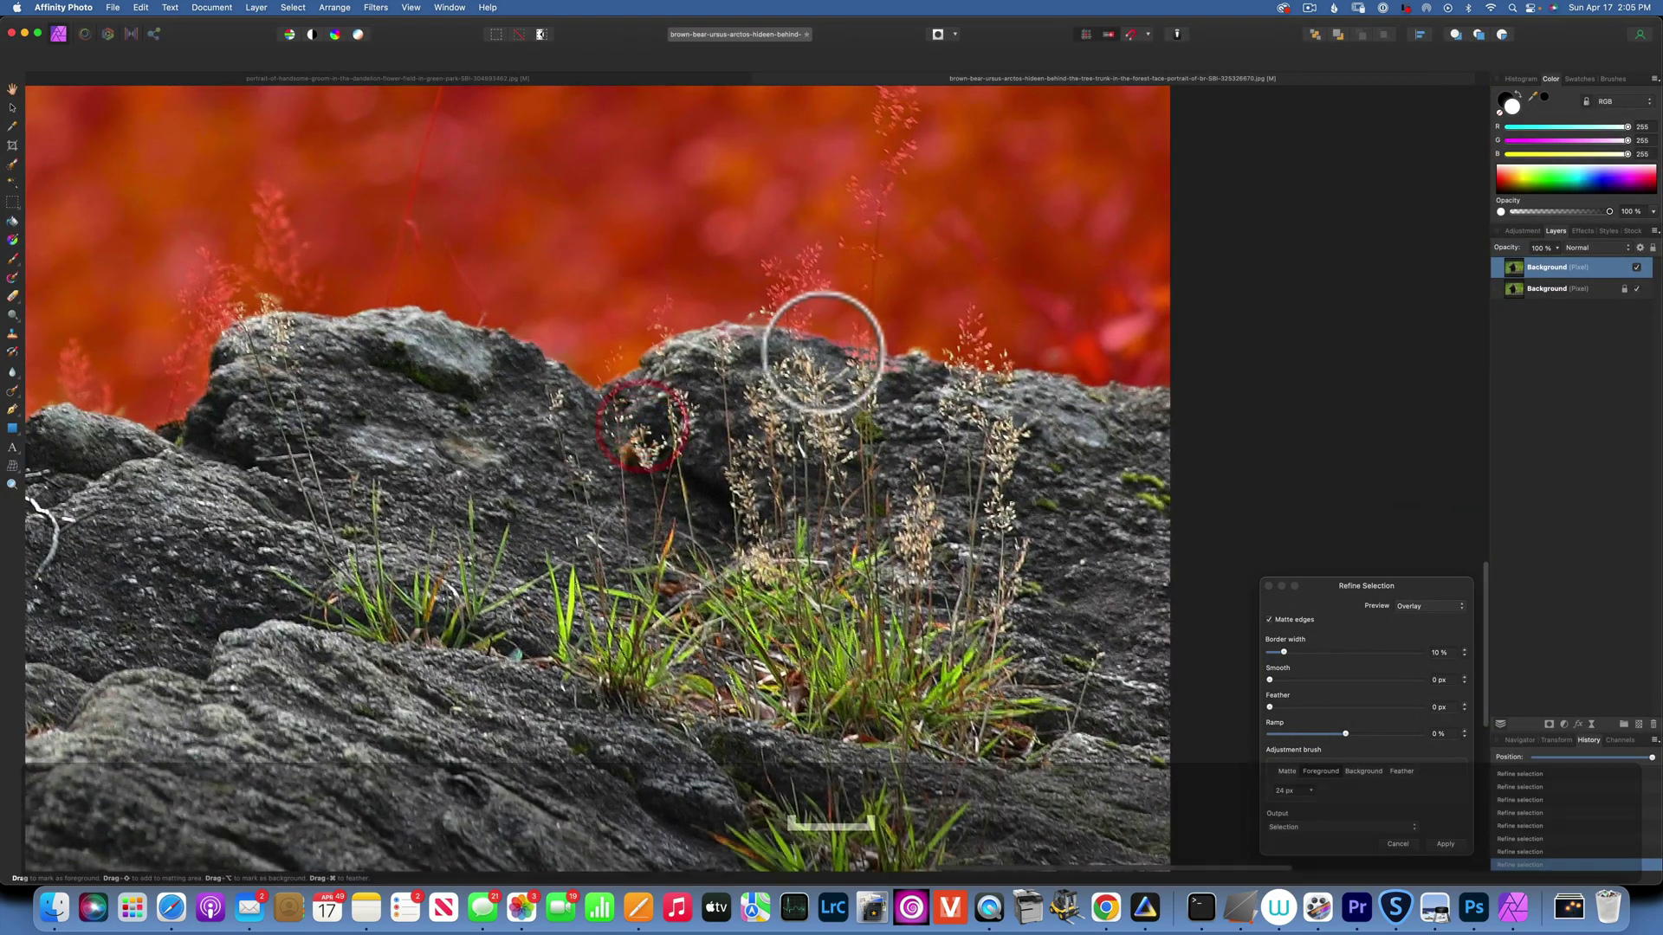
click(854, 356)
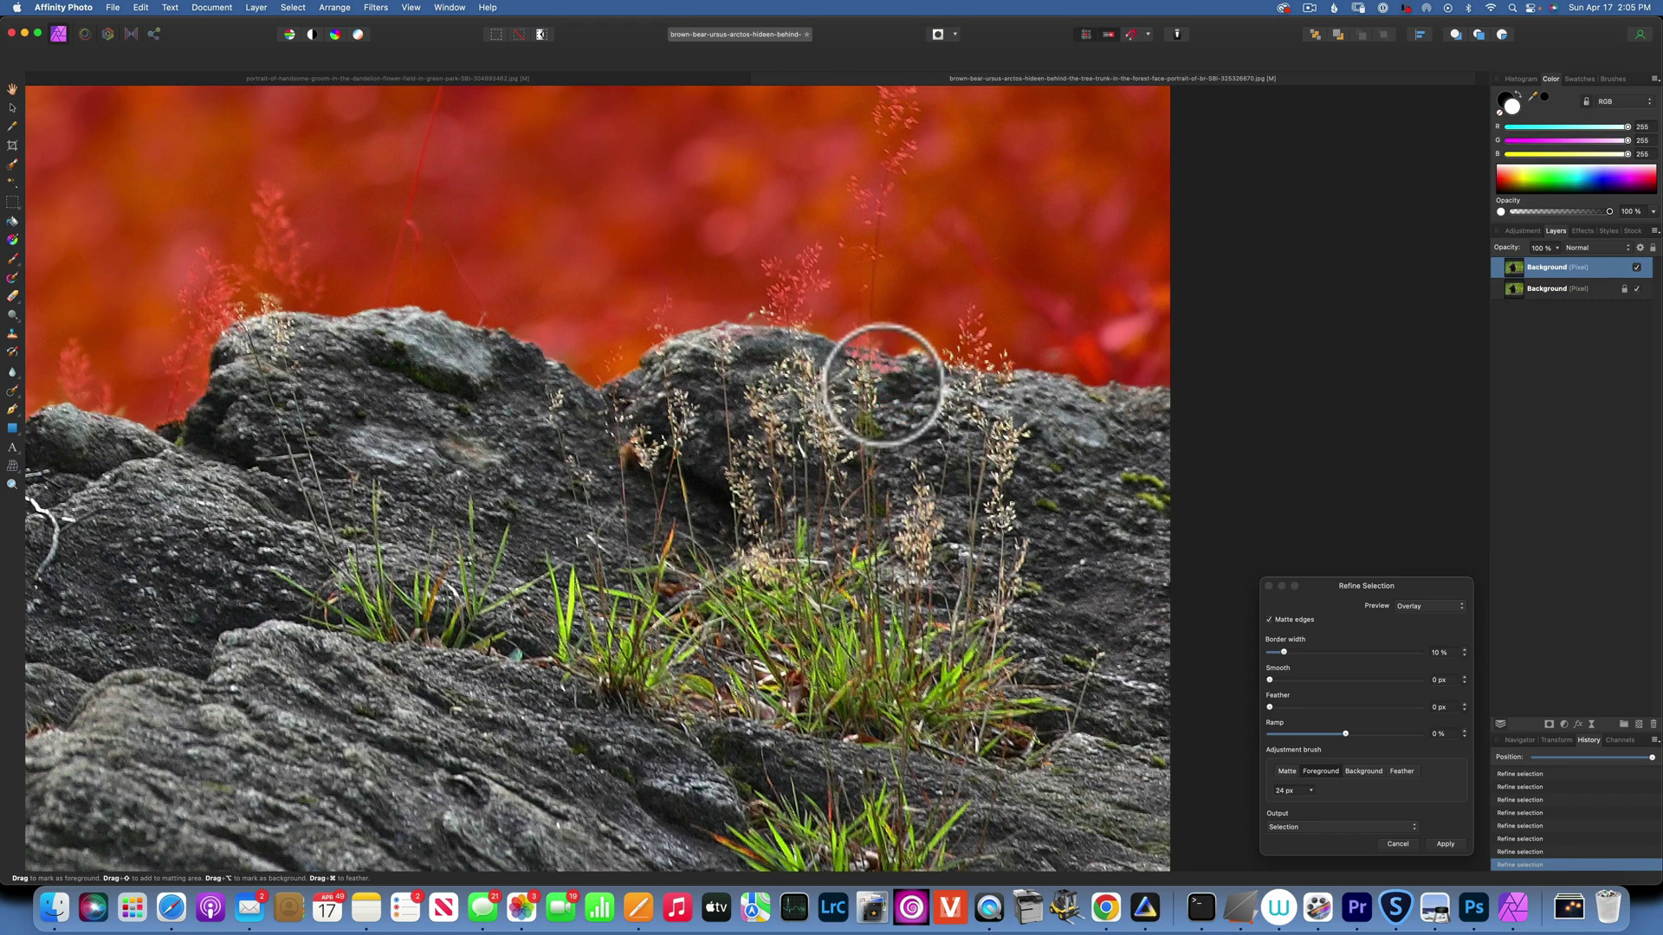
click(938, 392)
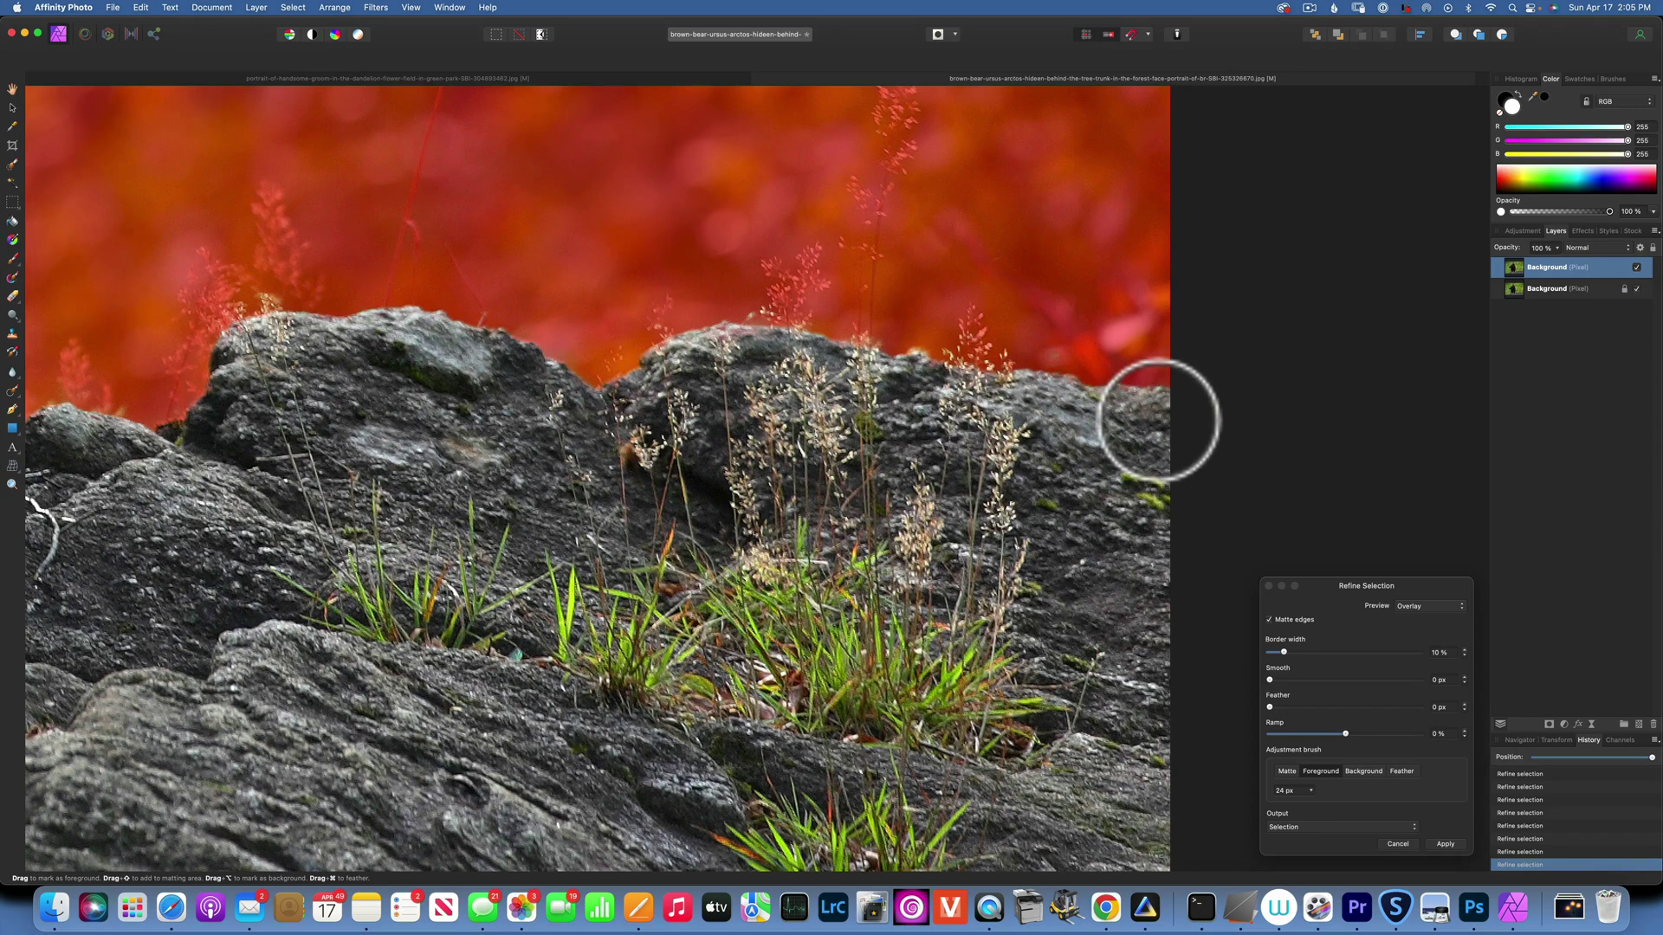
Fit the whole image in view and preview the refined selection as Black matte.
key(super+0)
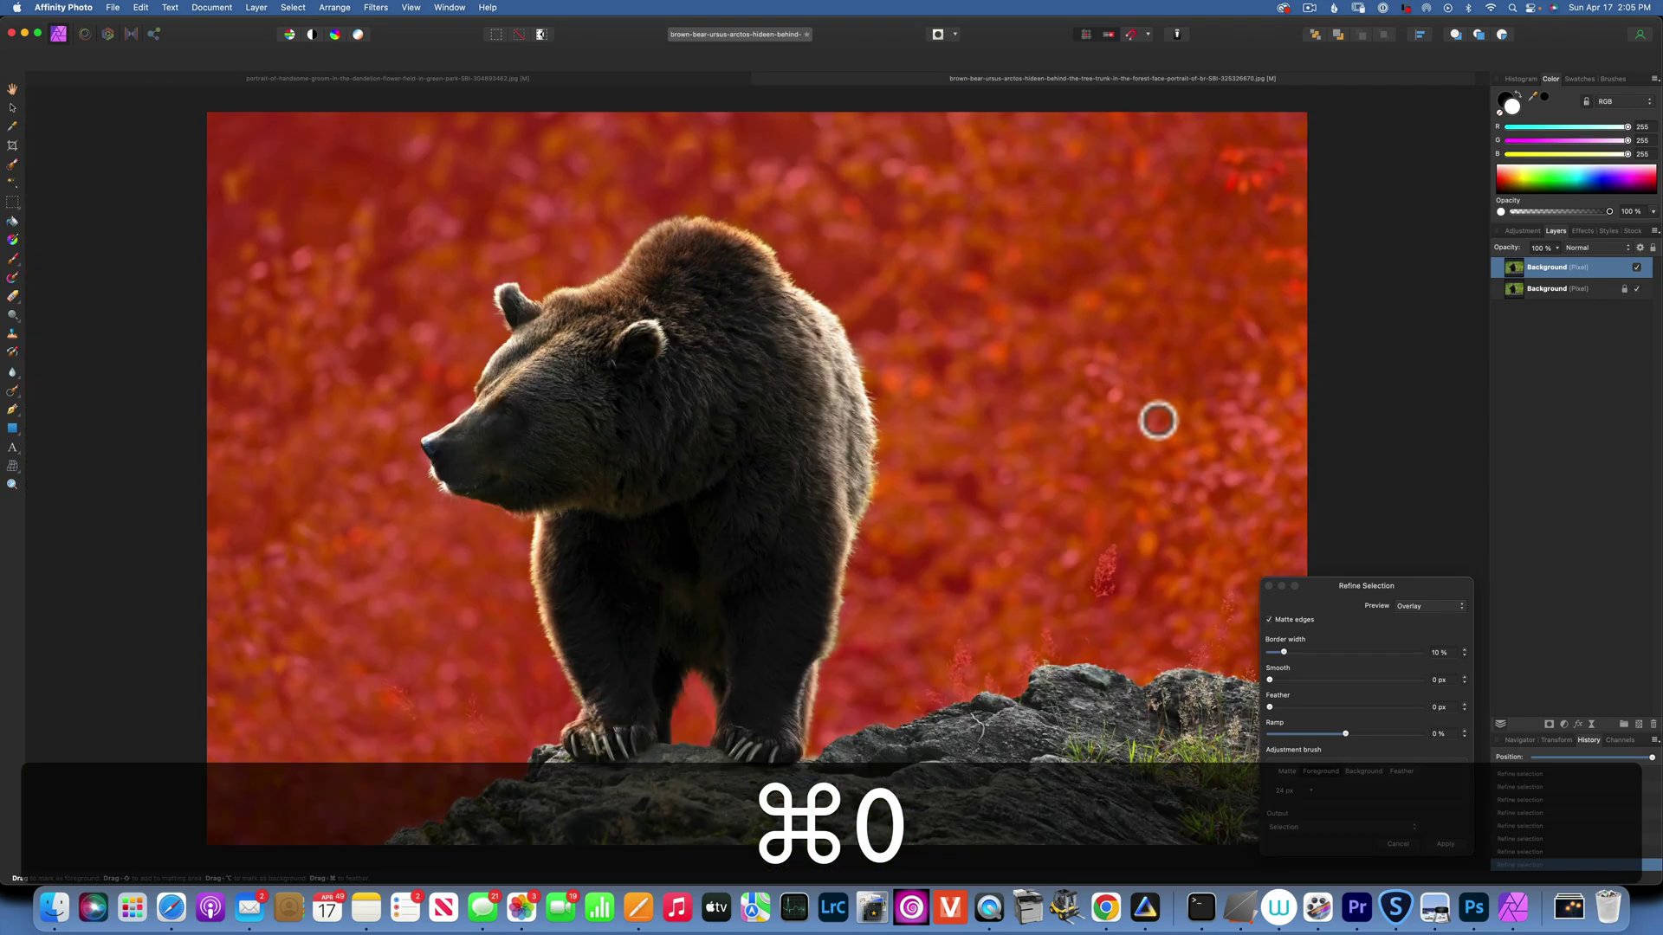
click(1421, 605)
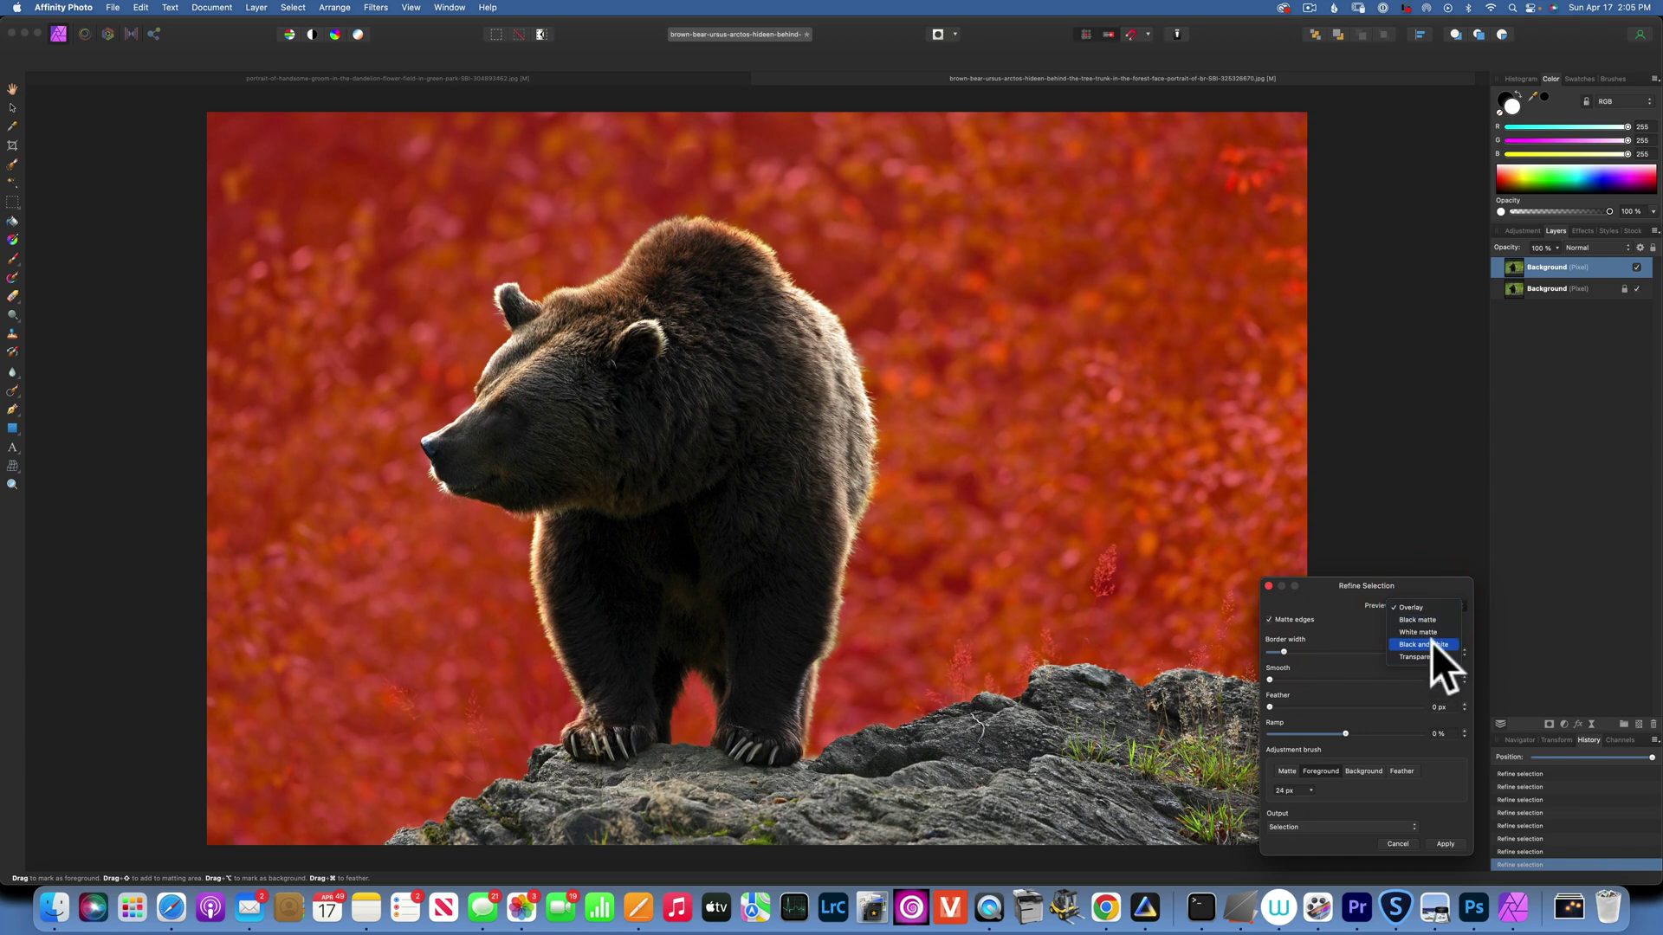
click(1422, 618)
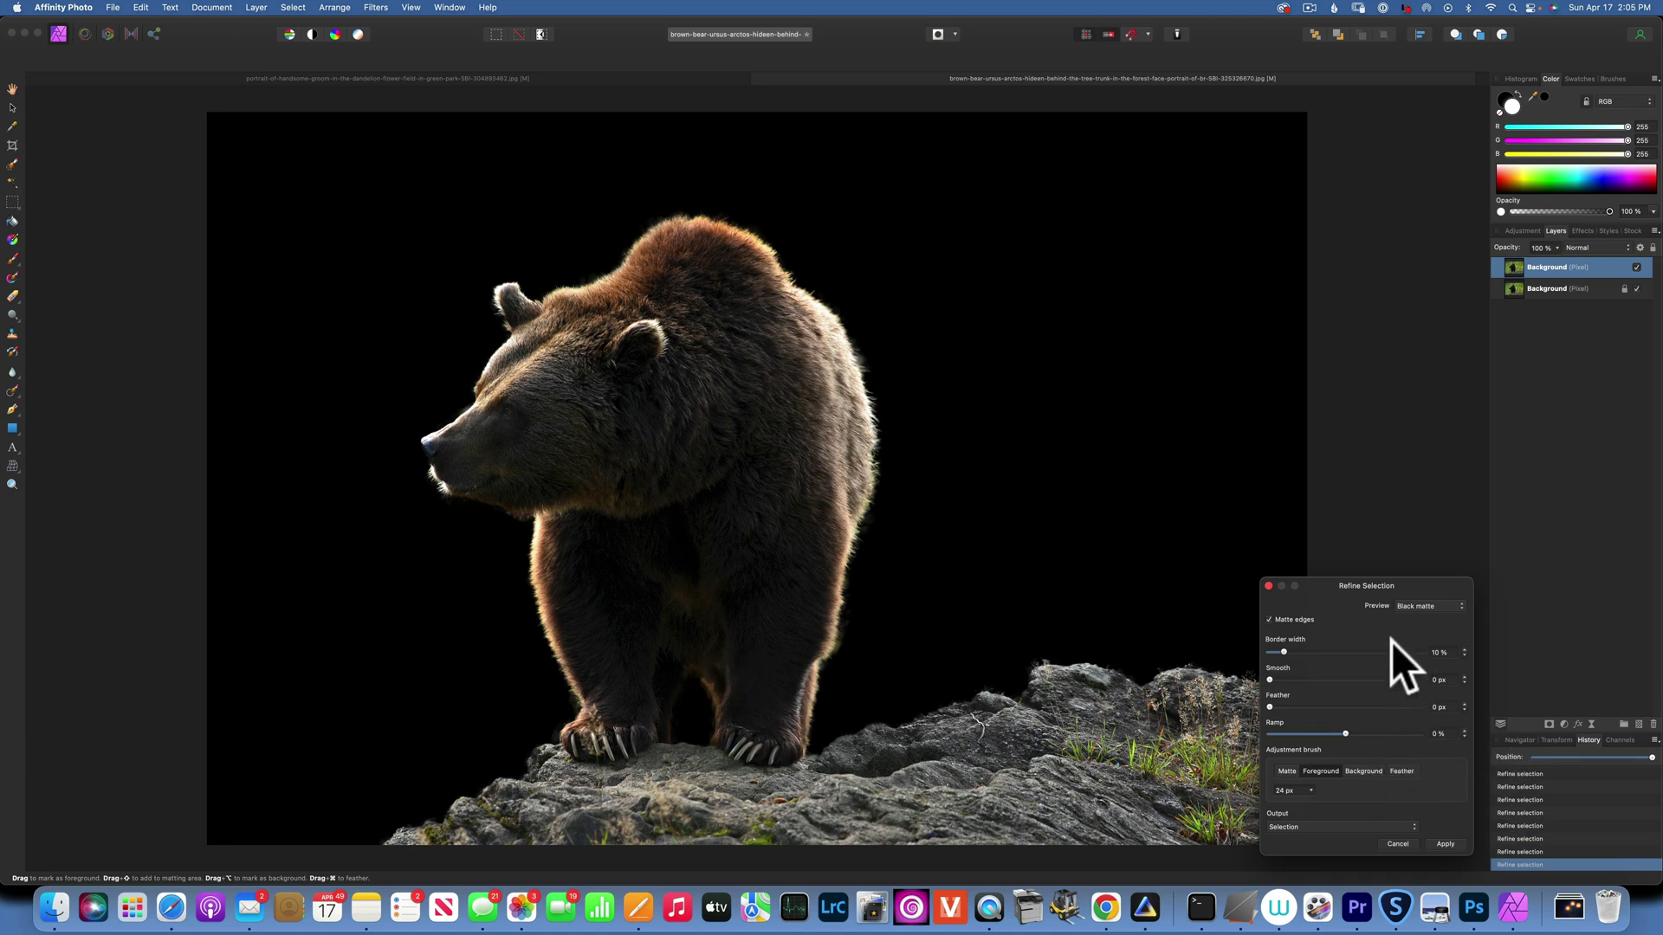
Set the refinement's output to New layer with mask and apply it.
click(1332, 828)
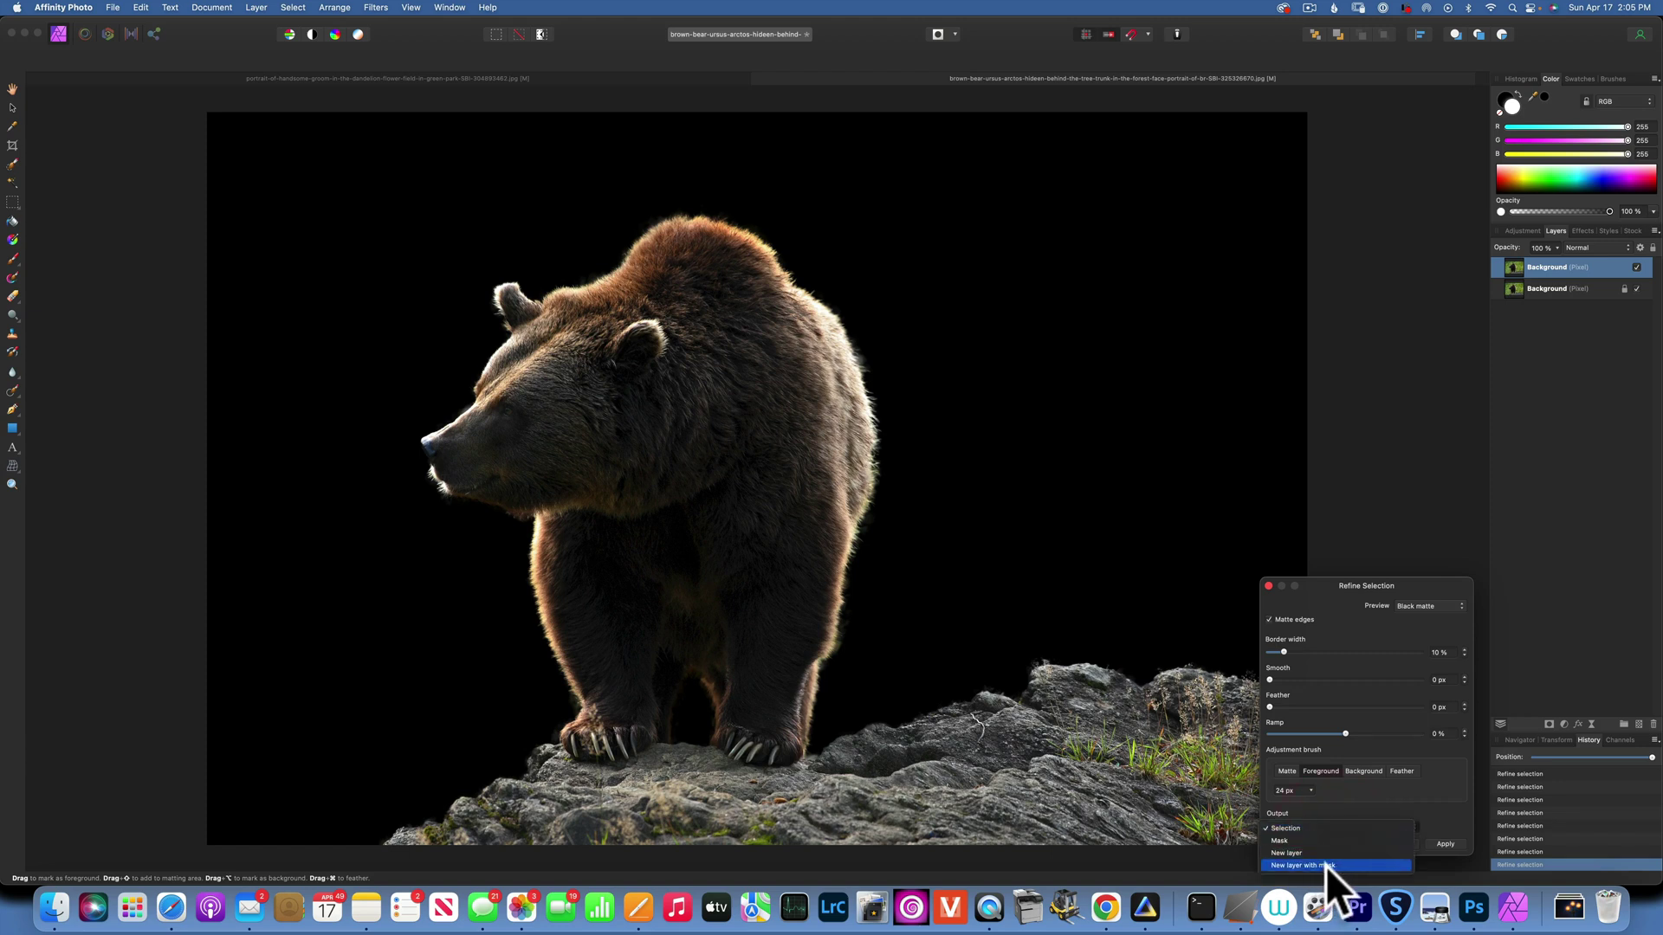
click(1326, 864)
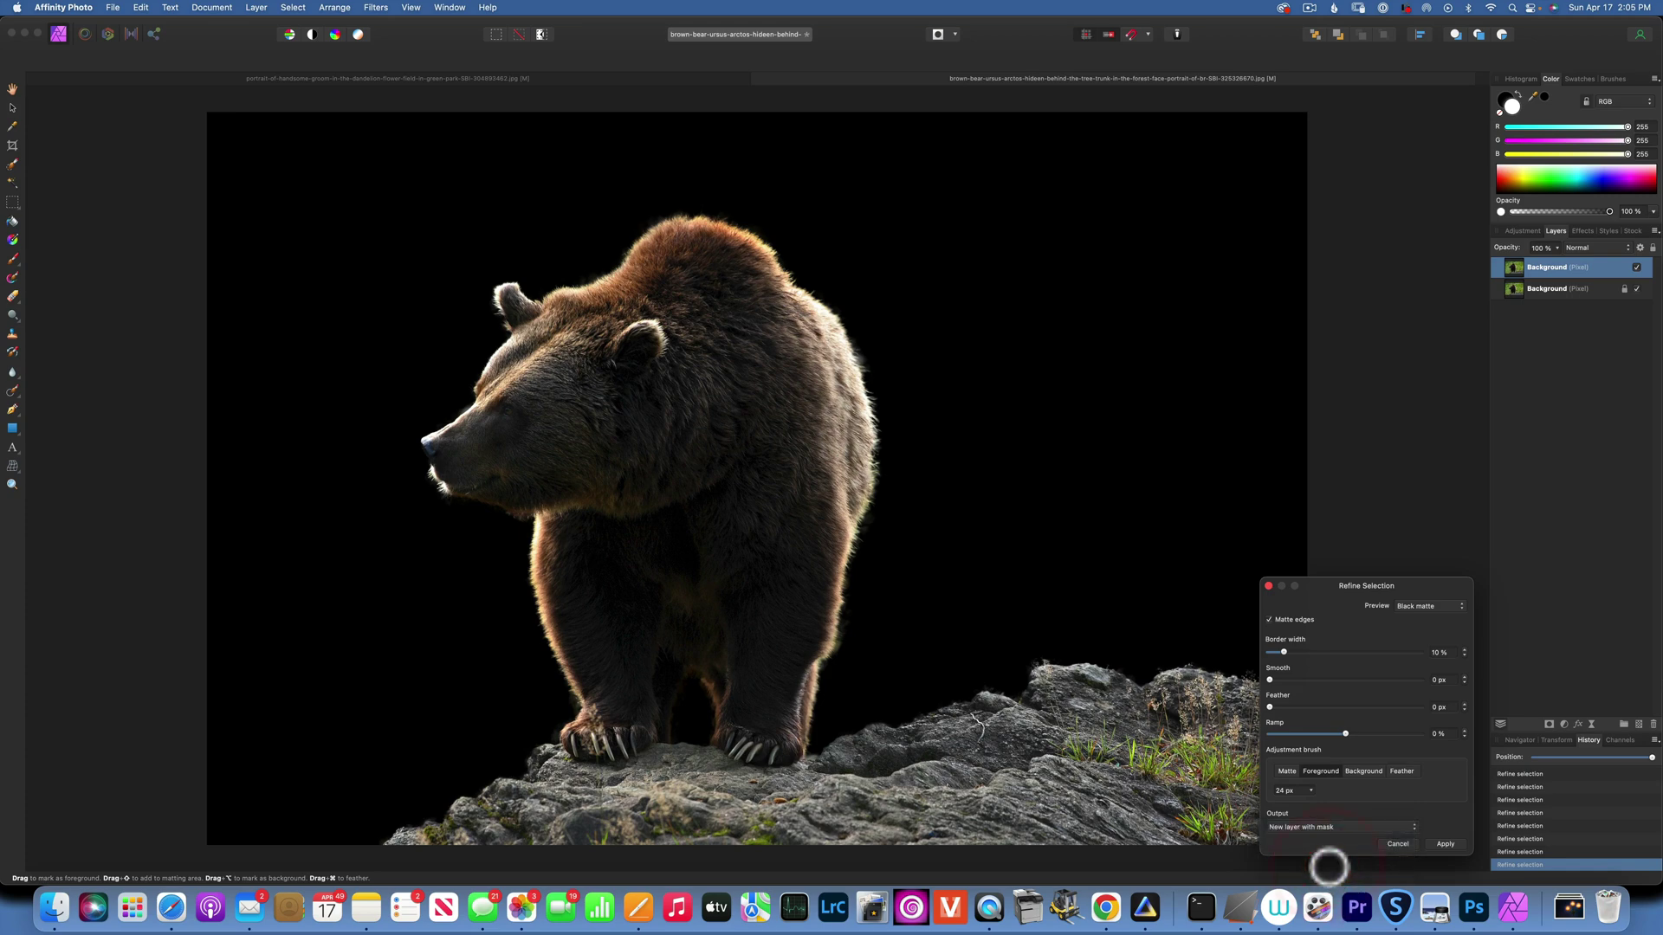
click(1446, 847)
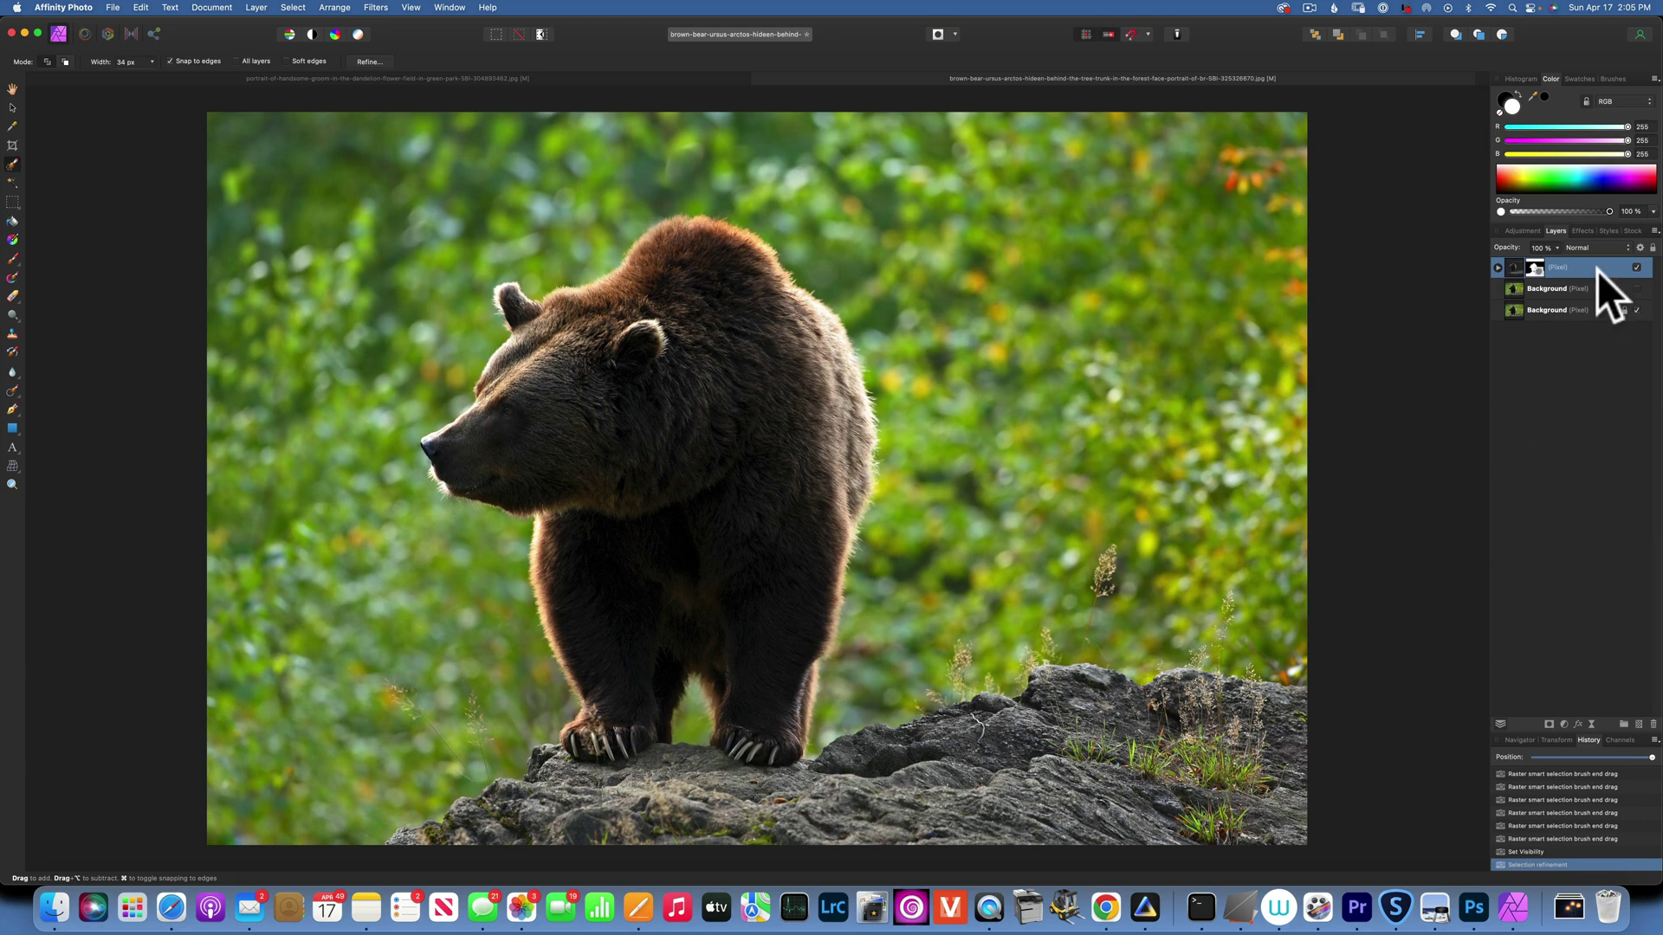
Try a live Gaussian Blur on the bottom Background layer, raising the radius to 100 px and returning it to 0 px.
click(1550, 308)
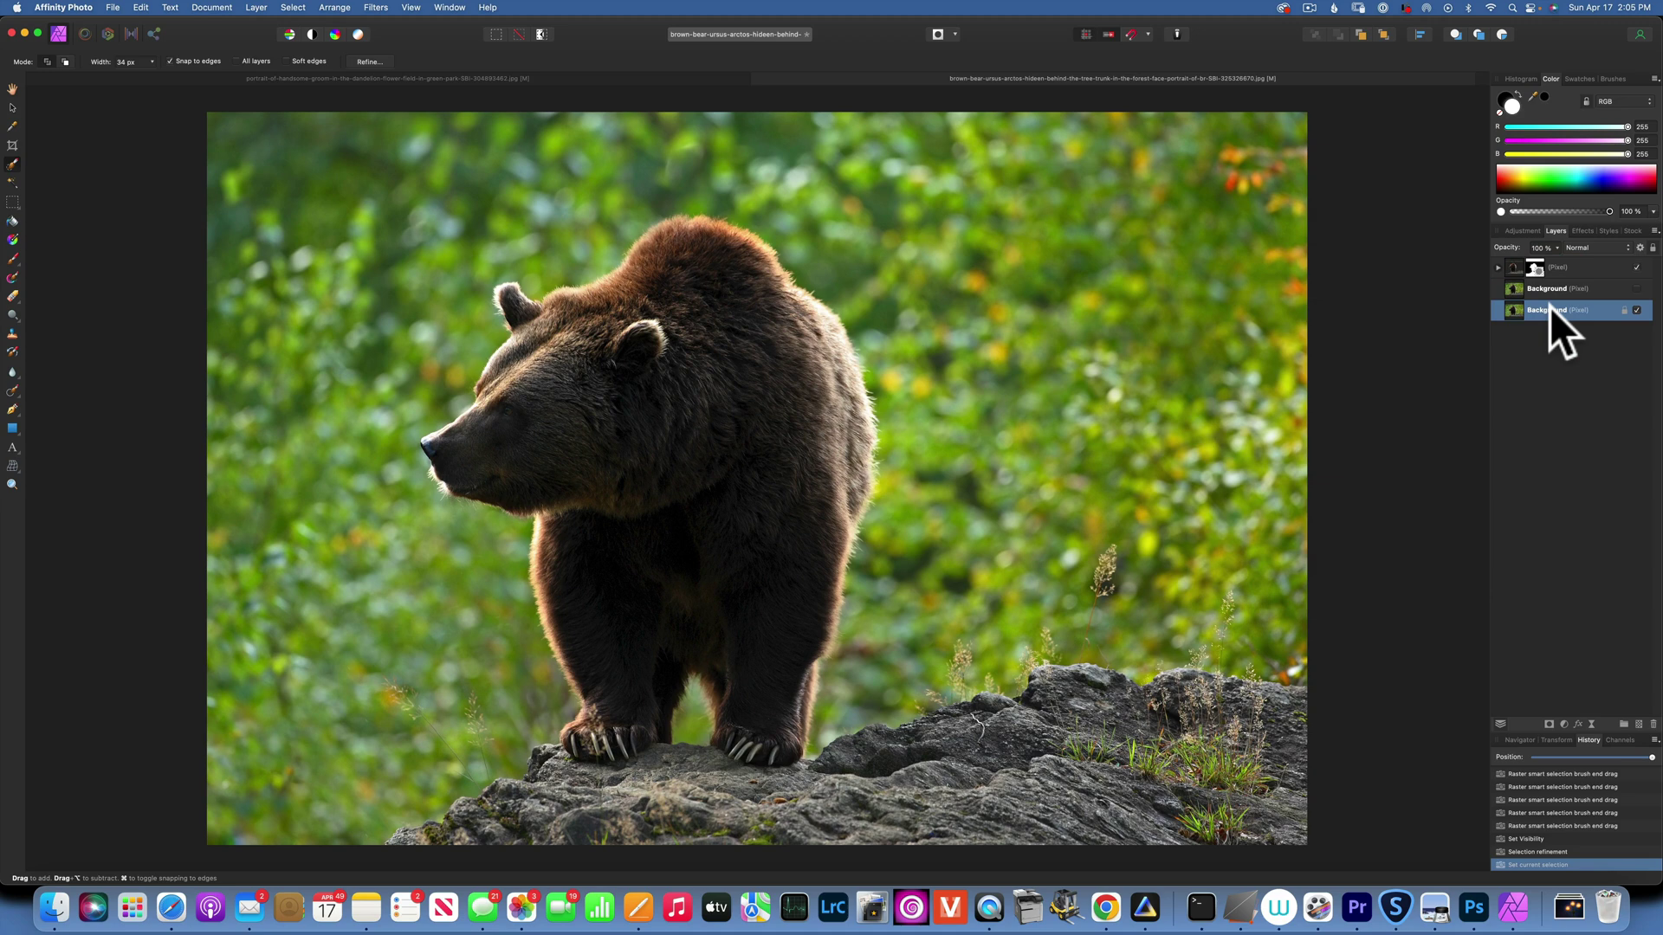
click(1592, 722)
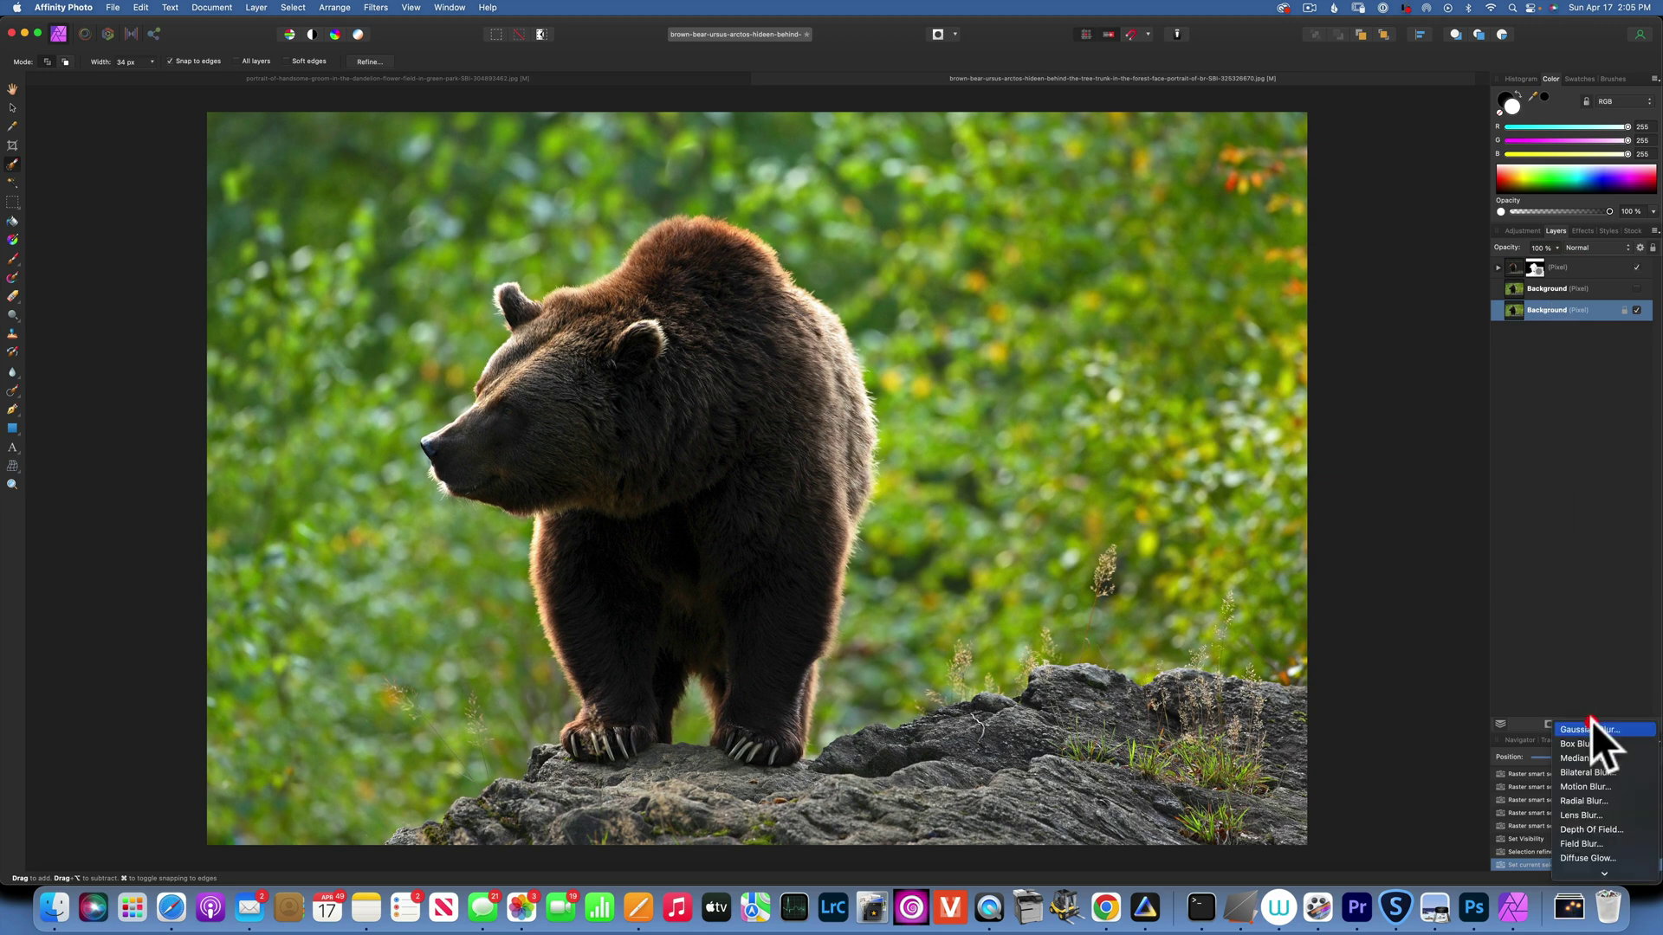
click(1590, 729)
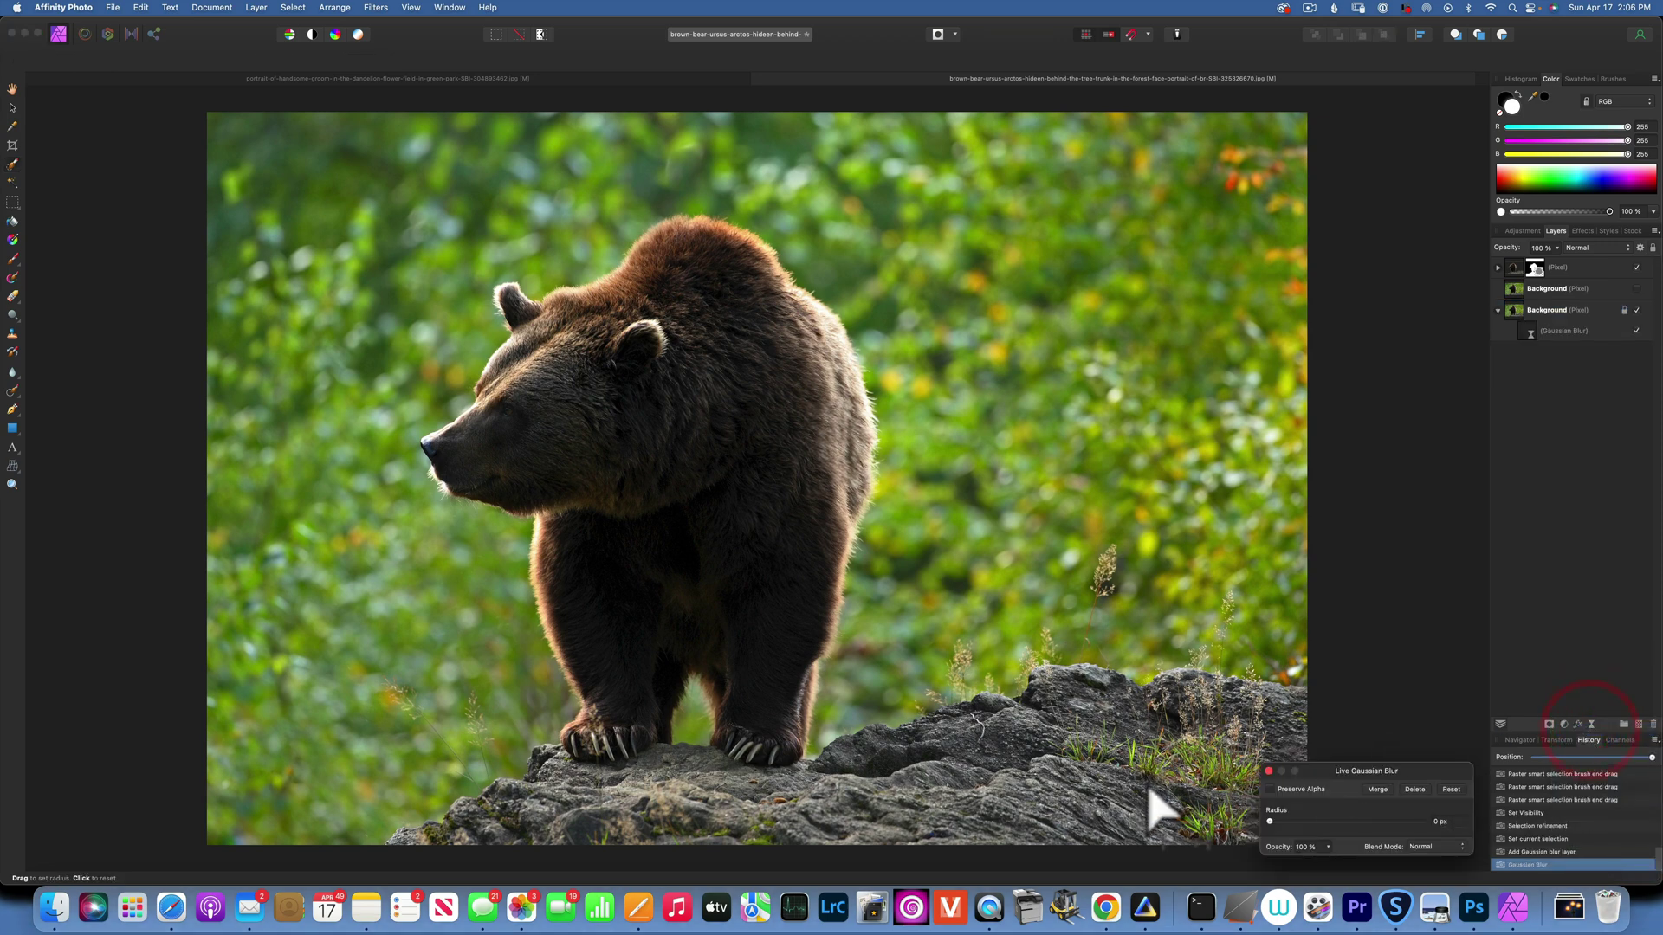
drag(1270, 819, 1564, 816)
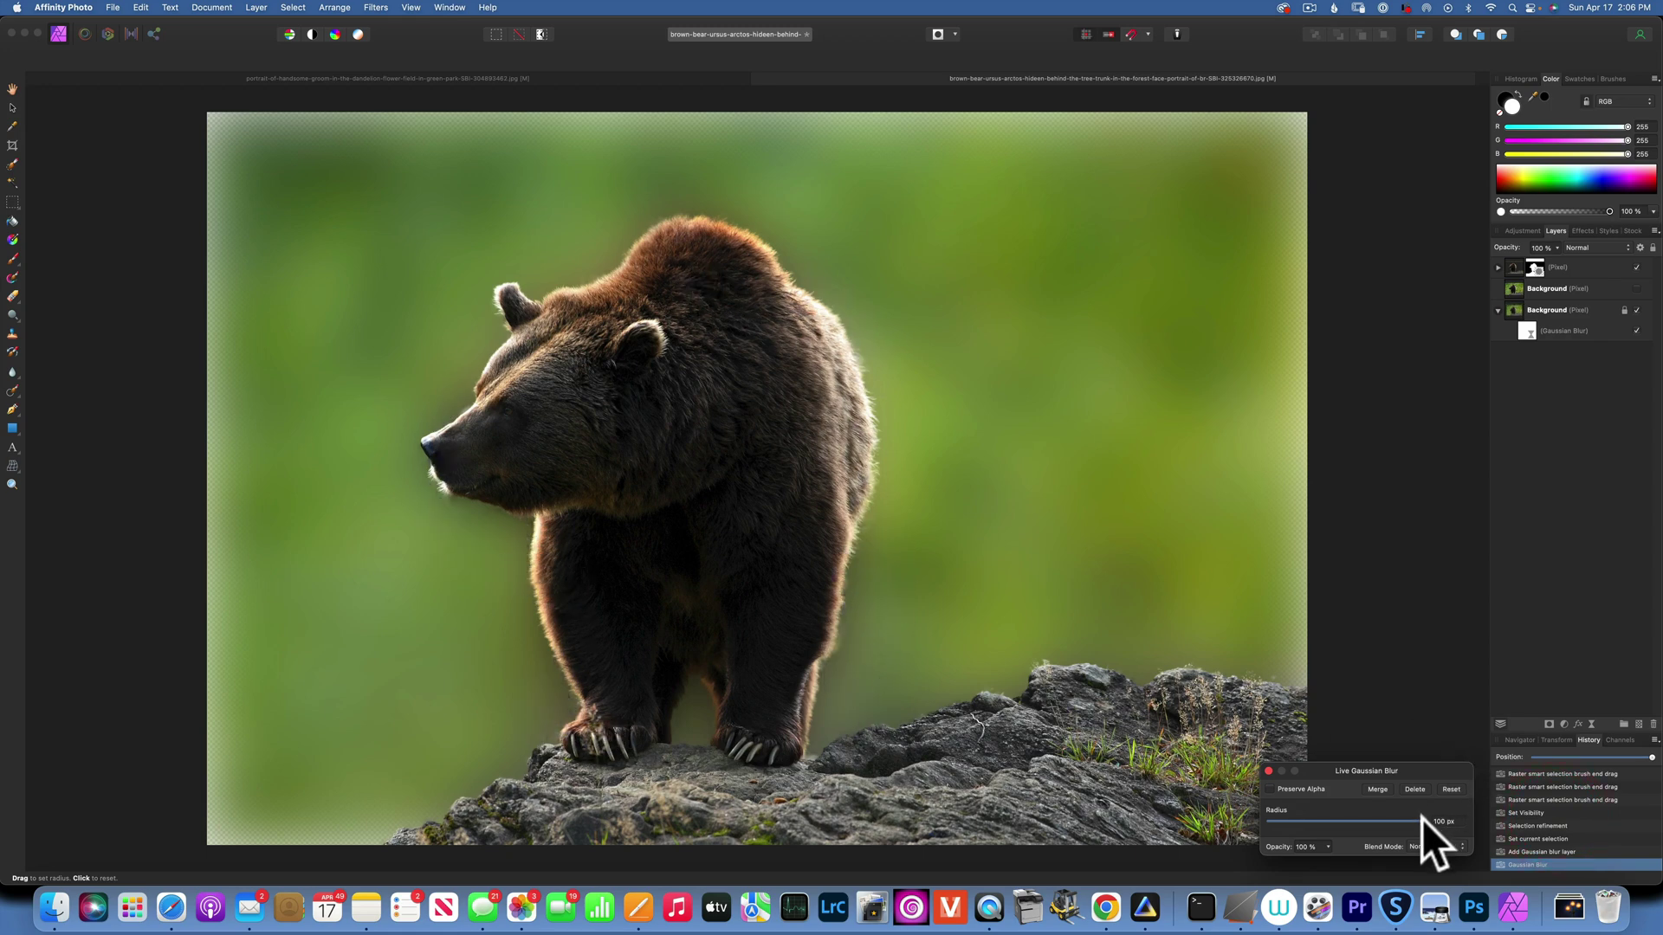
drag(1422, 818, 1240, 826)
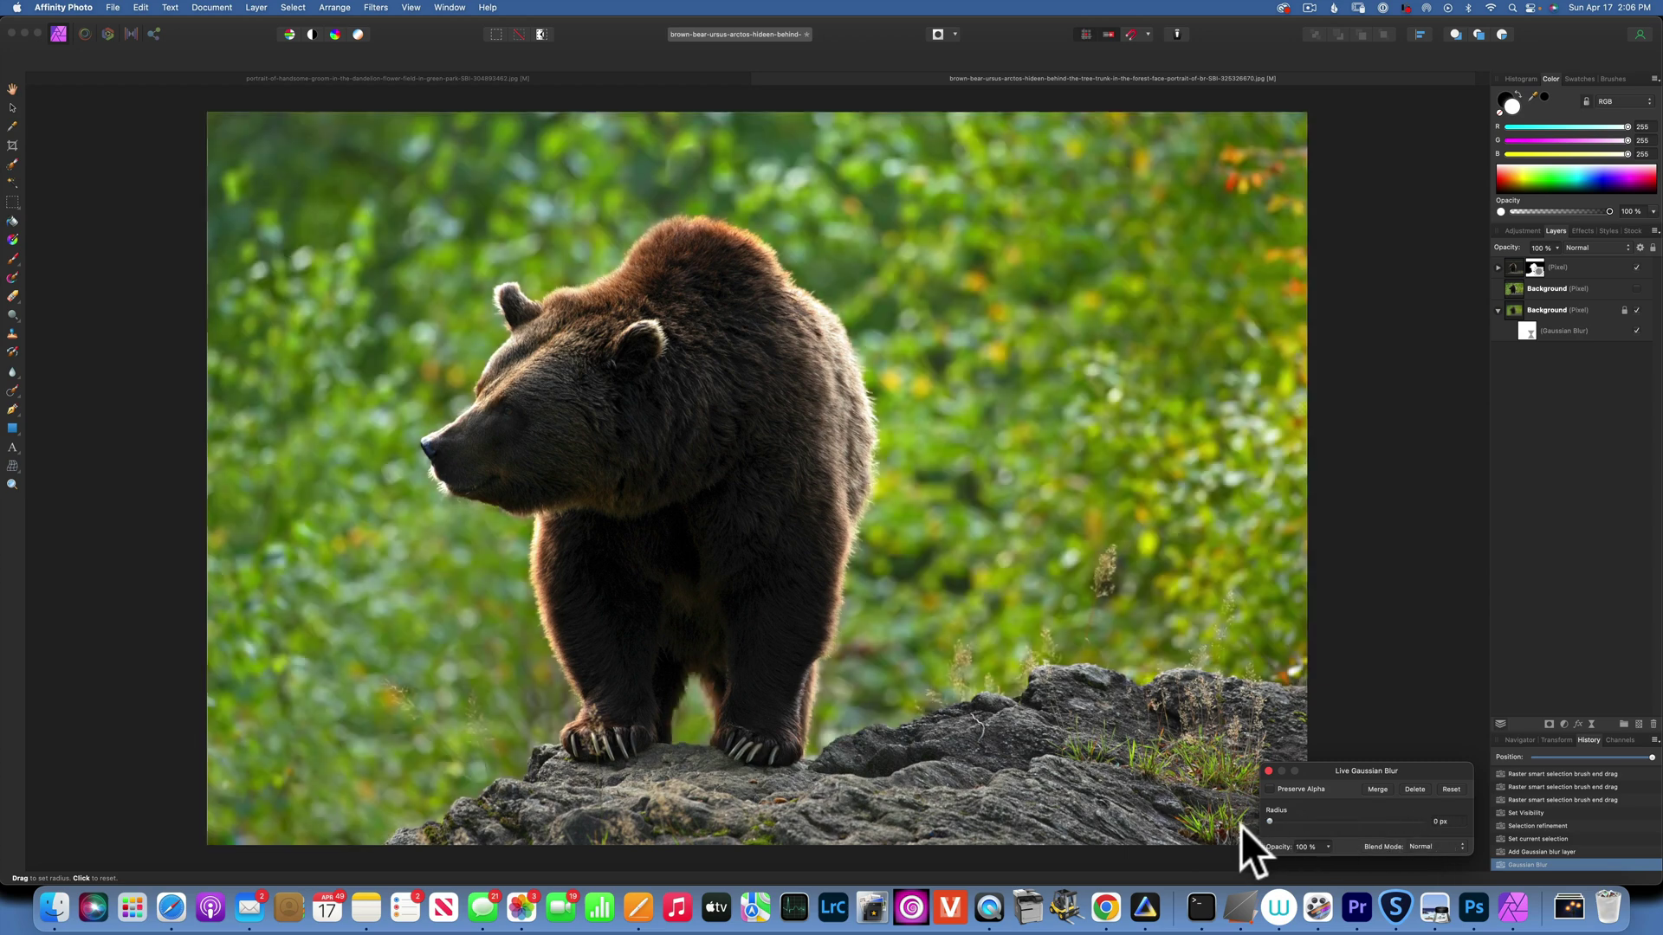
click(1267, 771)
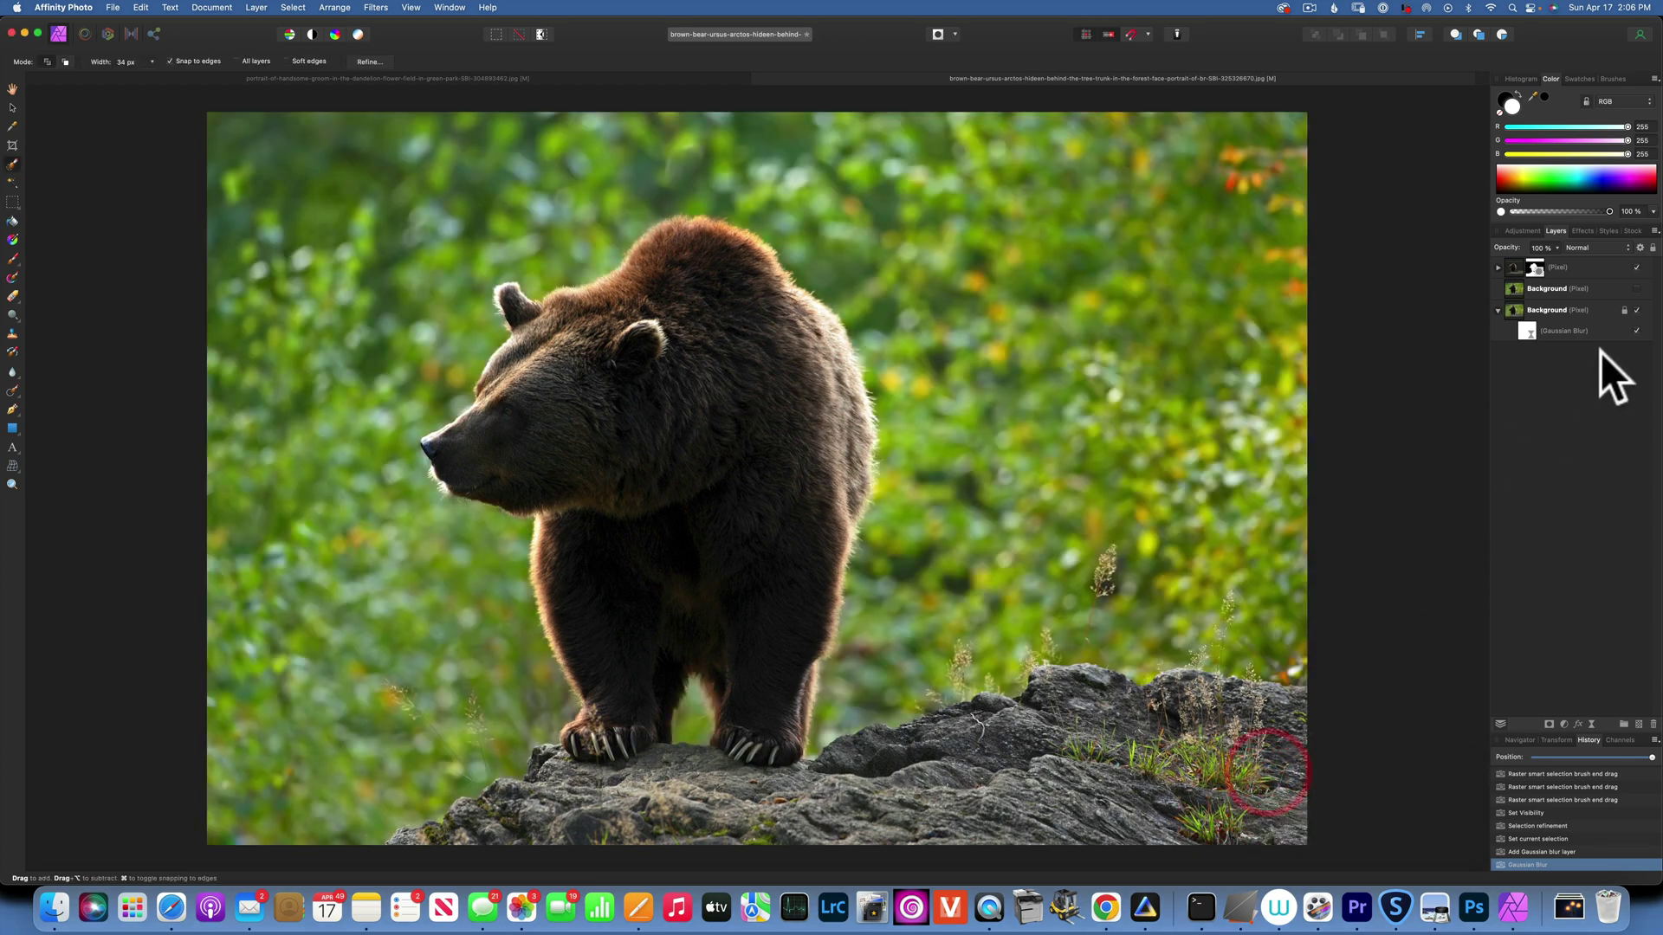
Delete the live Gaussian Blur filter from the bottom Background layer.
click(1572, 334)
click(1624, 332)
key(BackSpace)
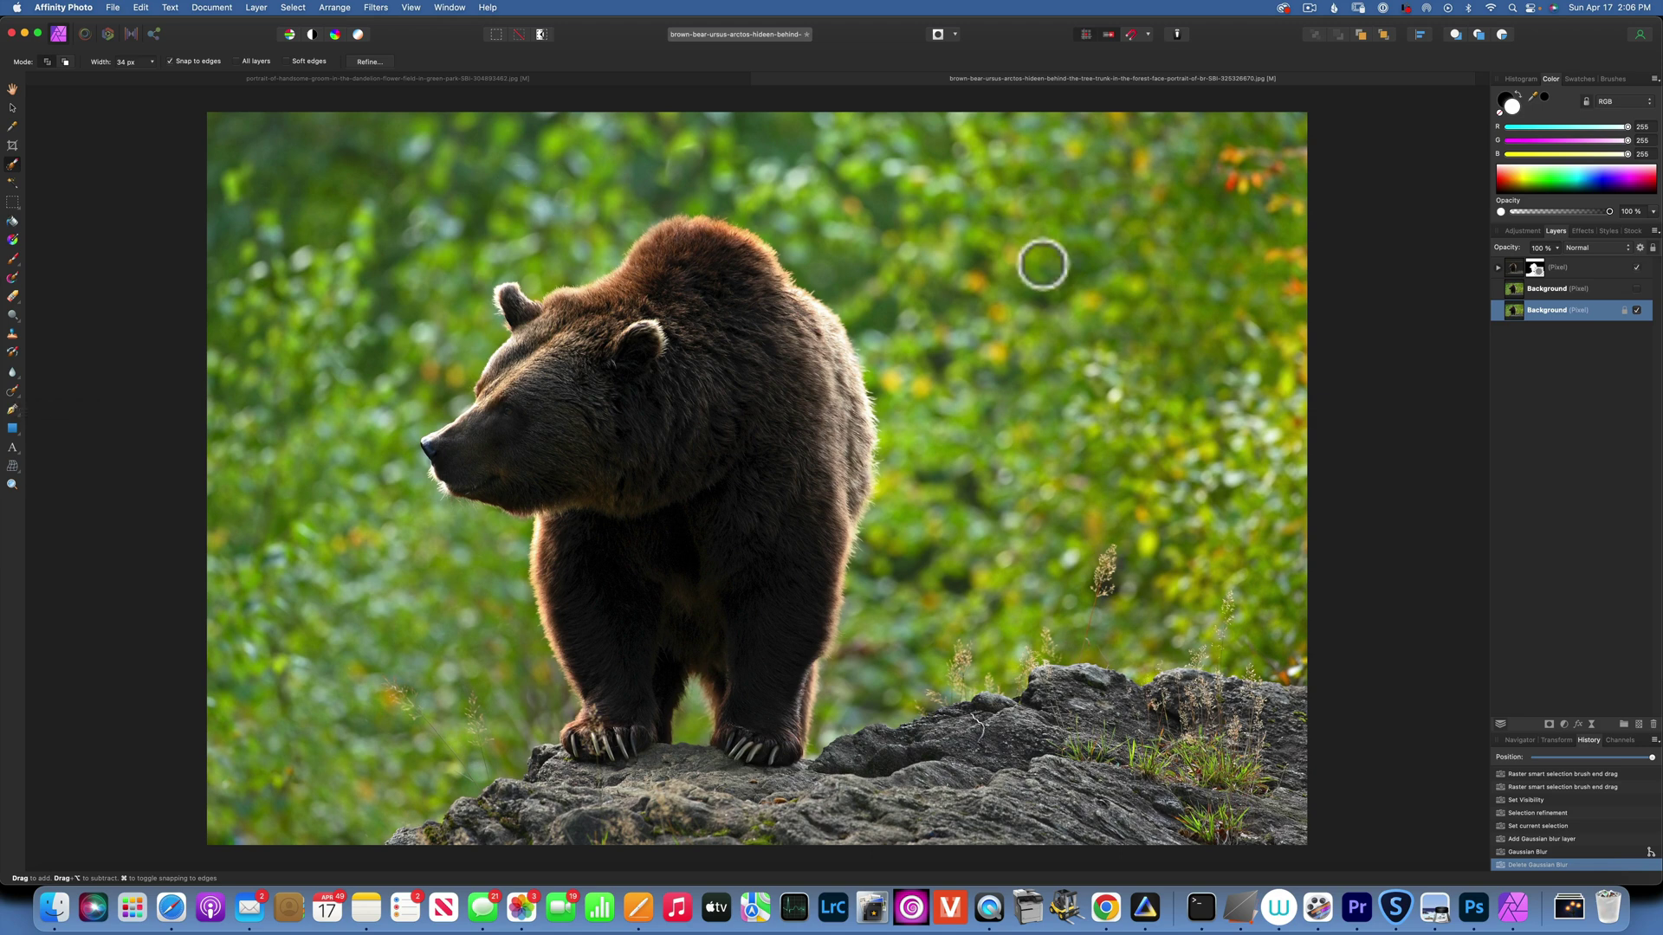
Hide the masked bear layer and remove the bear and rock from the bottom Background layer with the 432.7 px Inpainting Brush.
click(1637, 267)
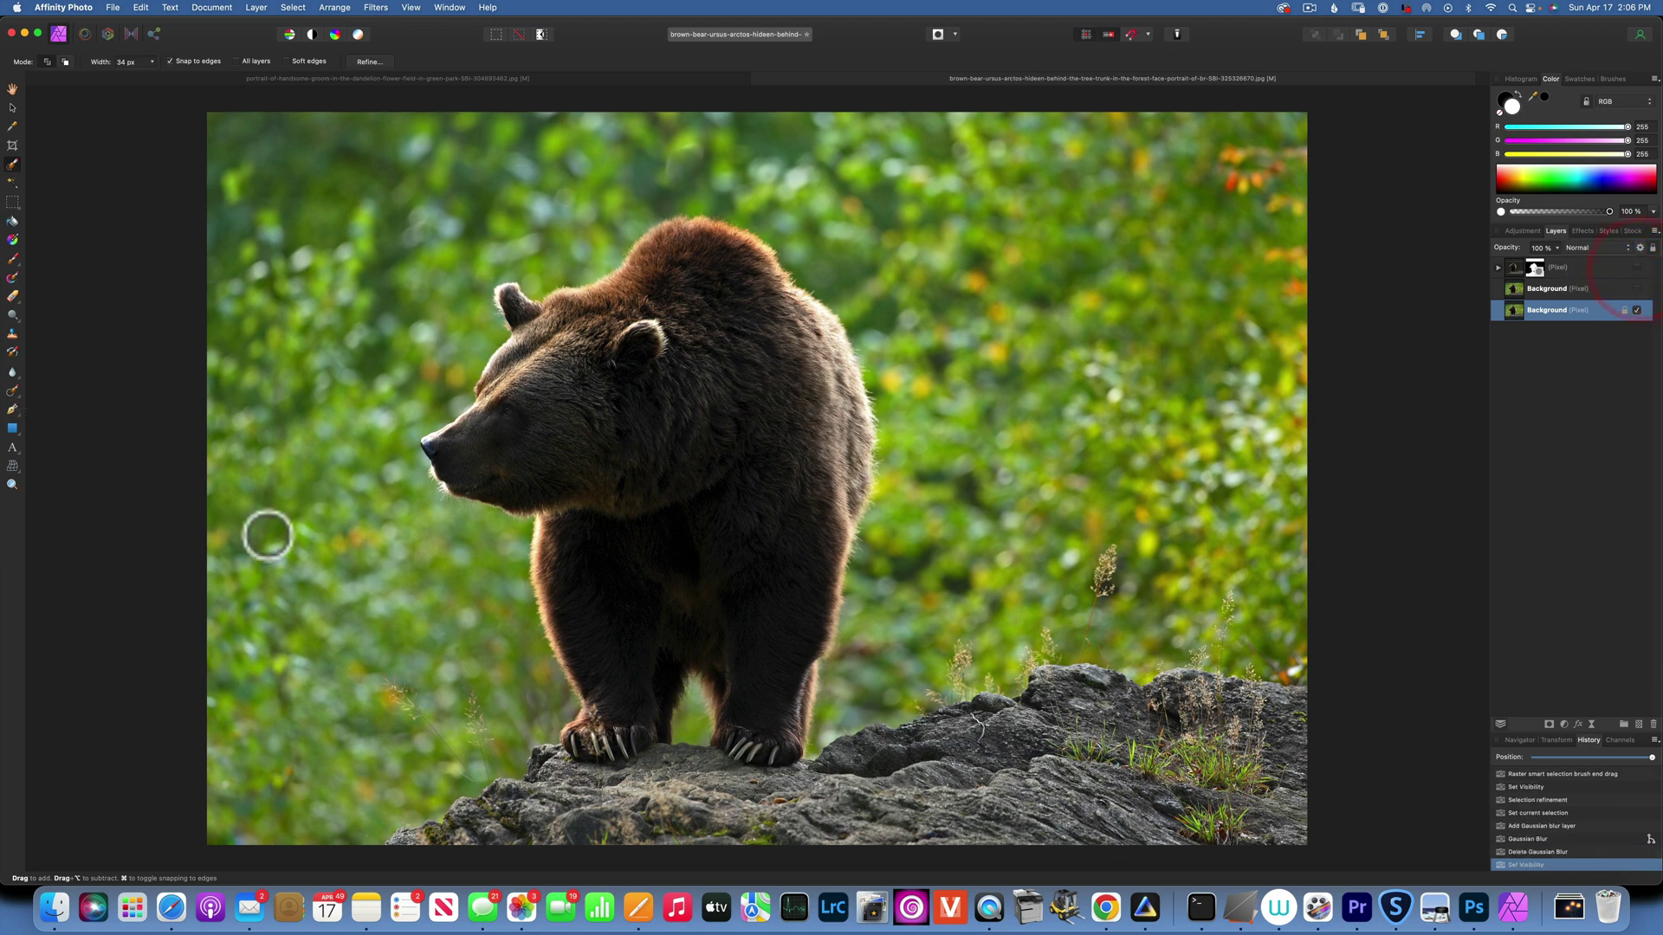
click(12, 390)
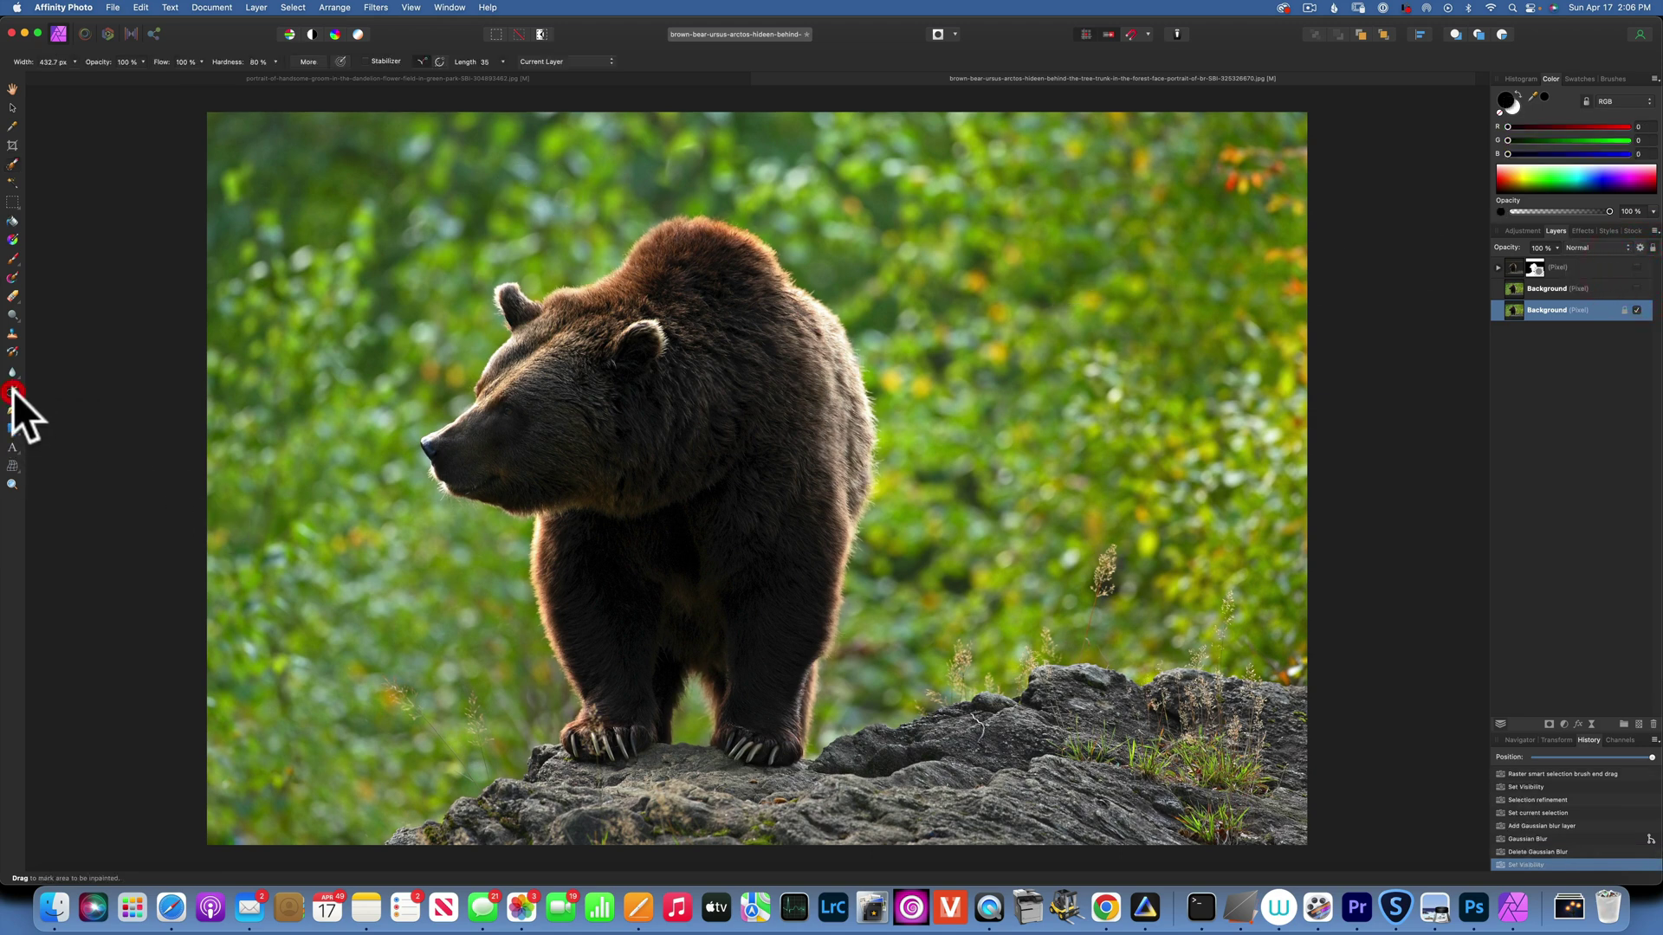
mouse_move(446, 437)
mouse_down()
mouse_move(488, 497)
mouse_move(474, 446)
mouse_move(524, 298)
mouse_move(703, 266)
mouse_move(775, 290)
mouse_move(847, 481)
mouse_move(771, 790)
mouse_move(760, 346)
mouse_move(664, 324)
mouse_move(567, 408)
mouse_move(589, 571)
mouse_move(576, 772)
mouse_move(565, 627)
mouse_move(561, 458)
mouse_move(695, 489)
mouse_move(671, 436)
mouse_move(596, 458)
mouse_move(642, 710)
mouse_move(626, 732)
mouse_move(657, 636)
mouse_move(749, 503)
mouse_move(686, 854)
mouse_move(556, 848)
mouse_move(495, 792)
mouse_move(378, 869)
mouse_move(743, 830)
mouse_move(945, 788)
mouse_move(931, 764)
mouse_move(816, 770)
mouse_move(1003, 717)
mouse_move(1137, 701)
mouse_move(1323, 735)
mouse_move(1316, 765)
mouse_move(1152, 833)
mouse_move(838, 822)
mouse_move(1339, 772)
mouse_move(1321, 682)
mouse_move(1291, 707)
mouse_move(1307, 639)
mouse_up()
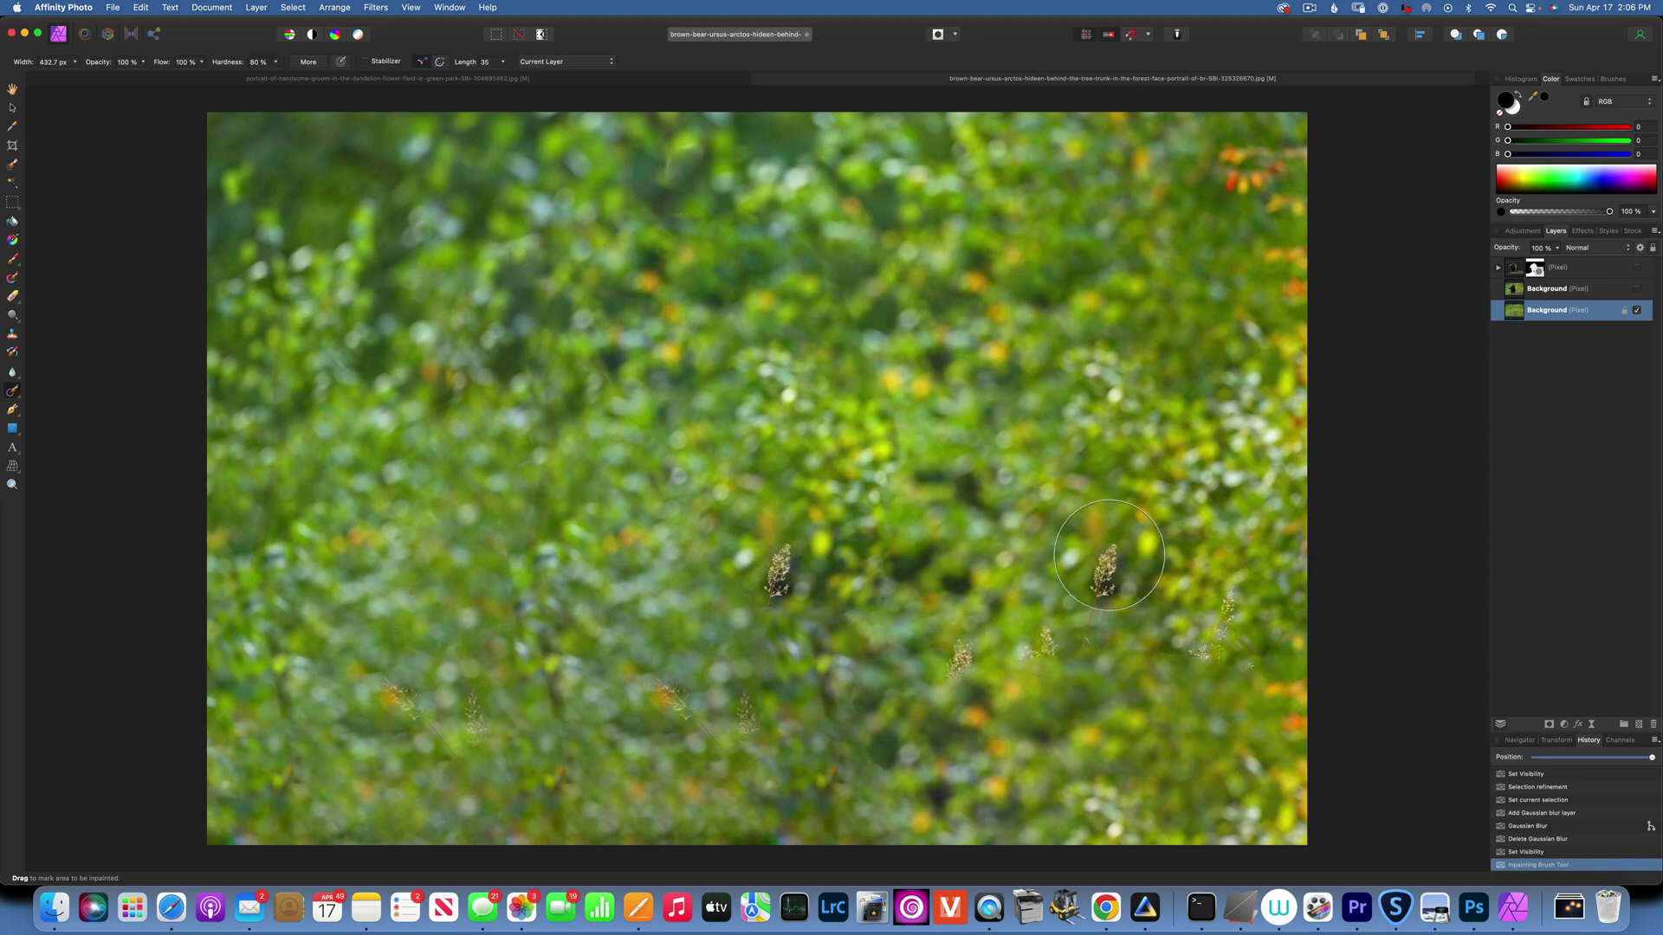
Inpaint the leftover dark seed heads in the foliage on the bottom Background layer, and show the masked bear layer again.
drag(1113, 562, 1064, 629)
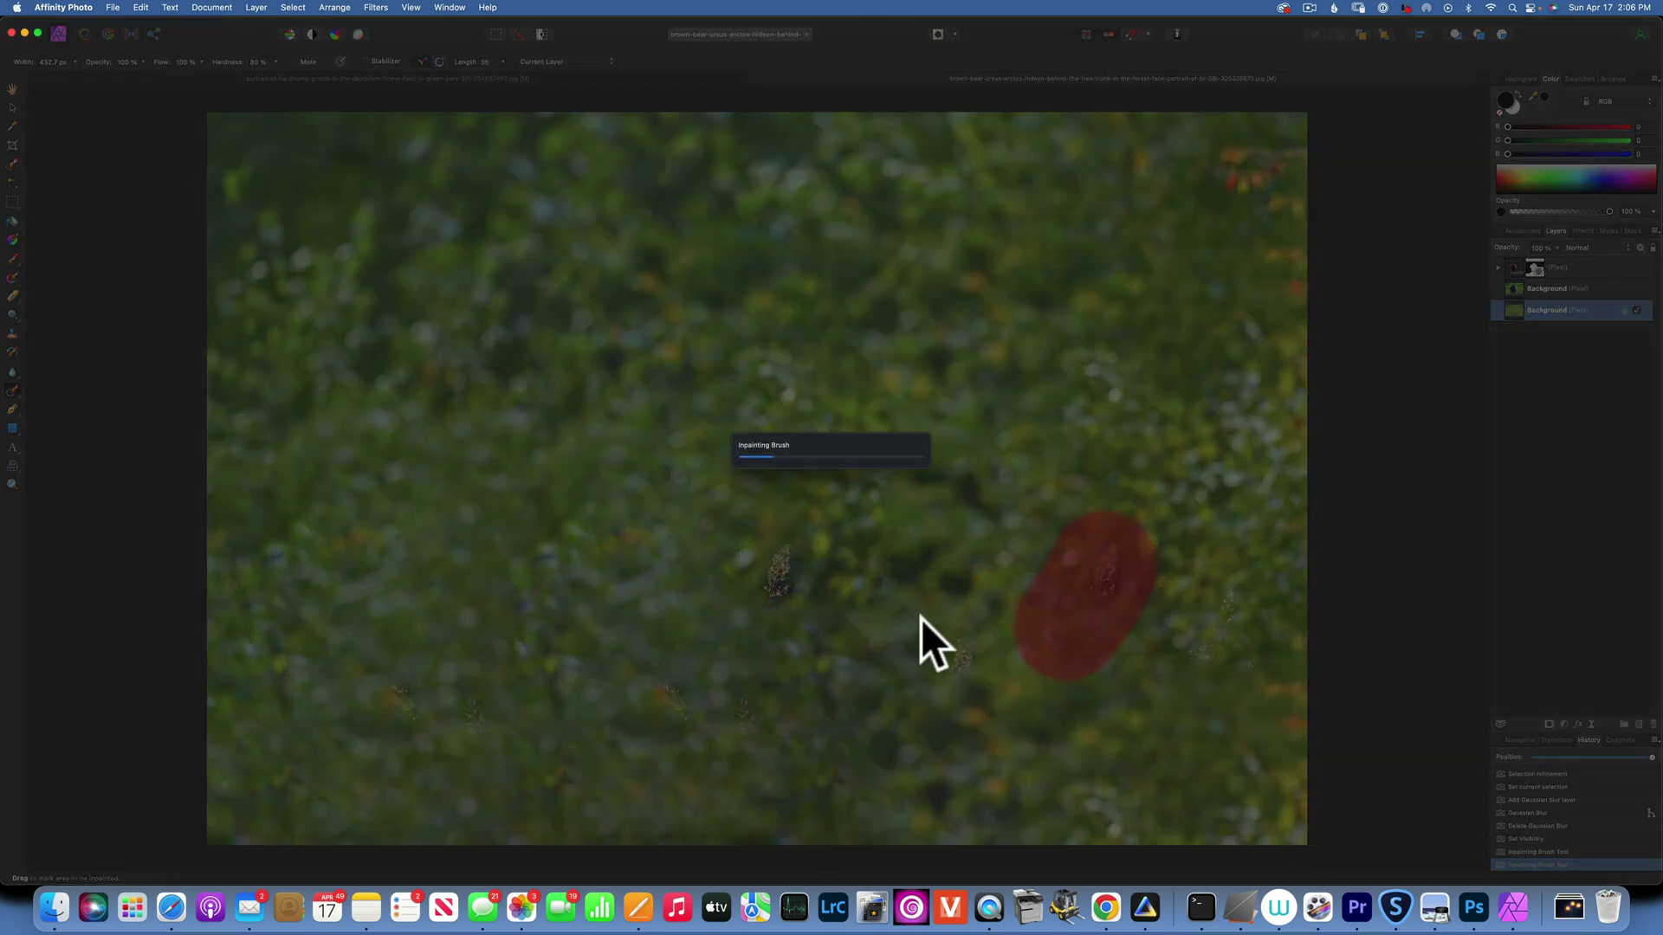
drag(784, 533, 754, 654)
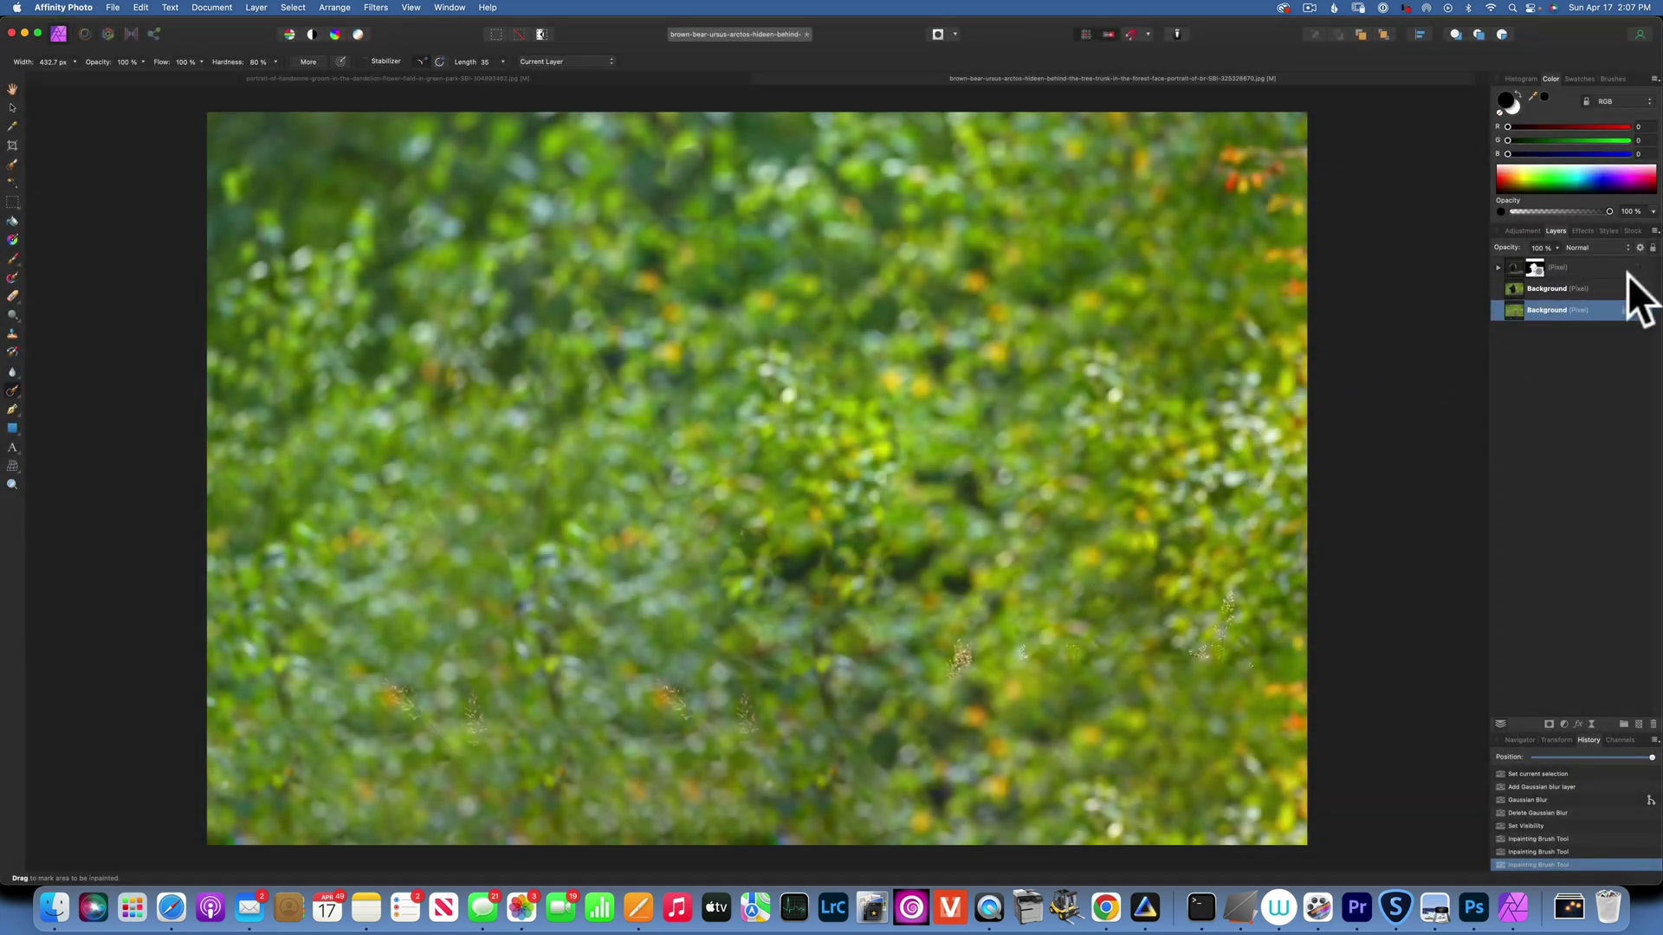
click(1637, 266)
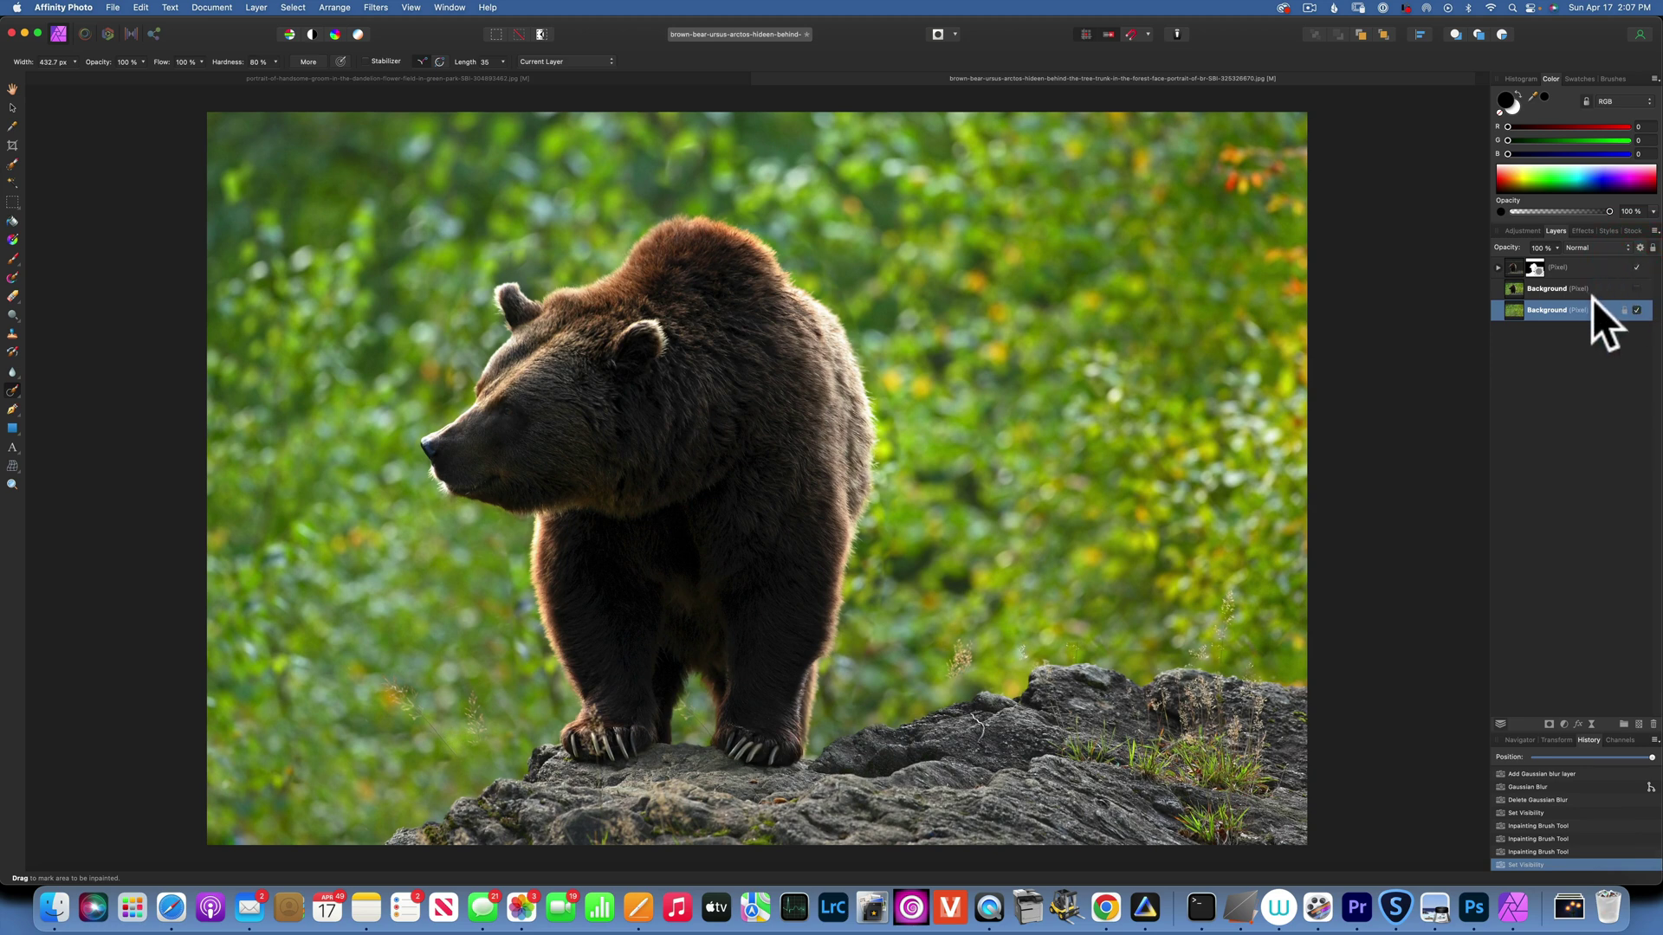
Add a live Gaussian Blur of 48.4 px with Preserve Alpha to the bottom Background layer, and hide the masked bear layer to check it.
click(1591, 722)
click(1593, 728)
drag(1268, 819, 1399, 823)
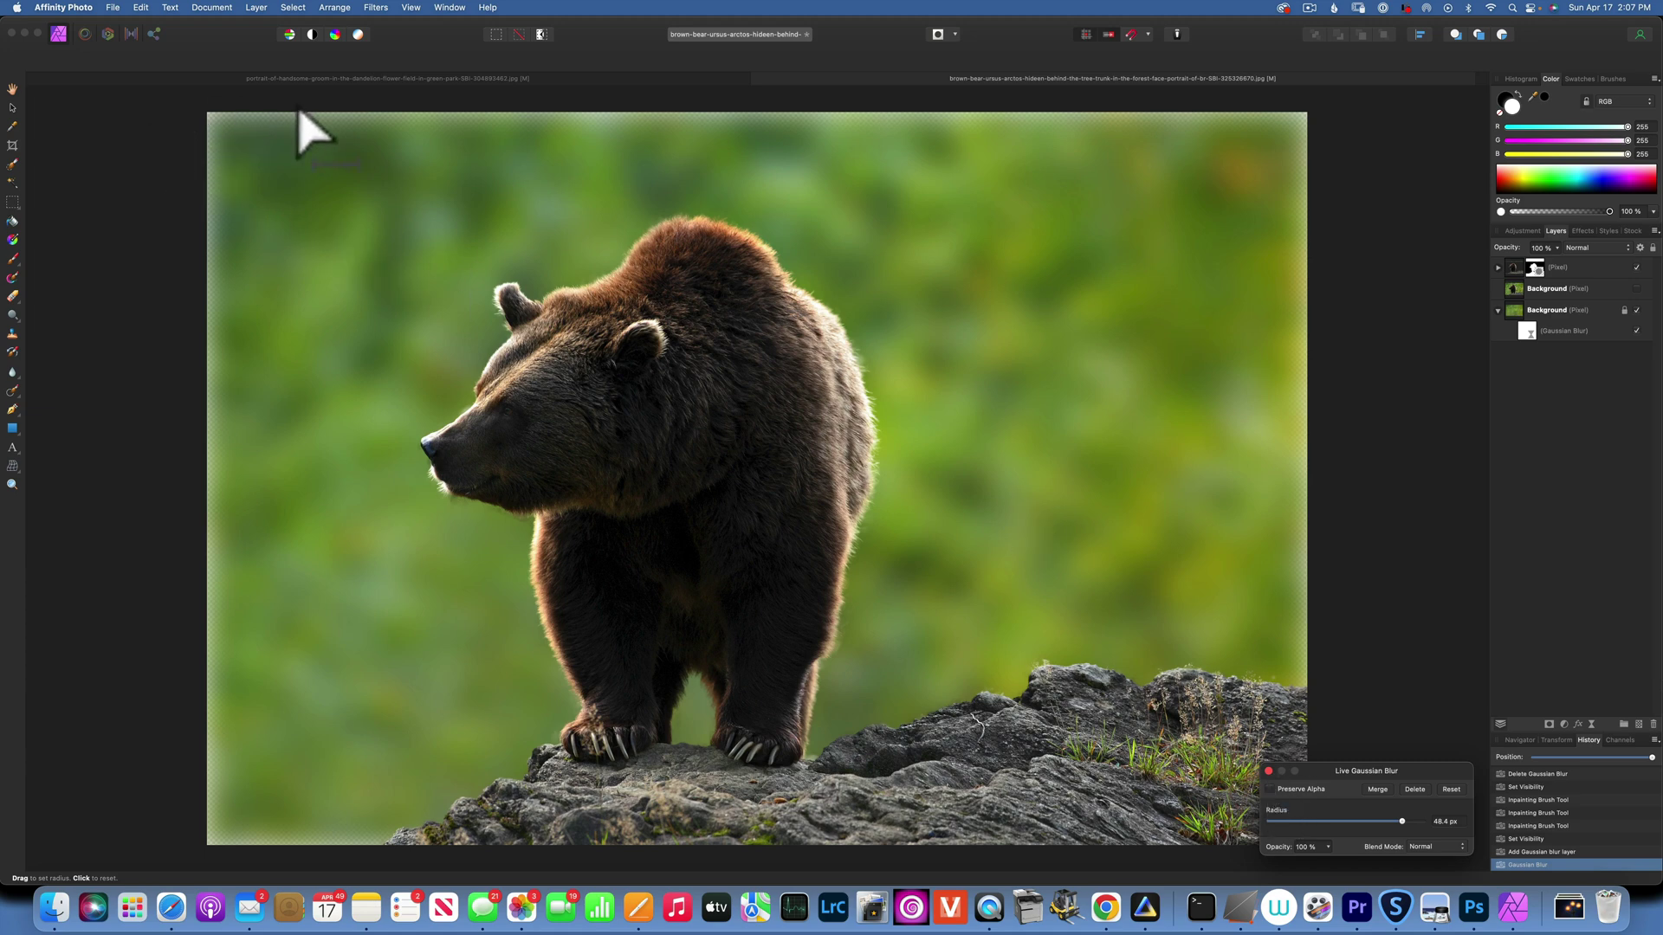
click(1270, 790)
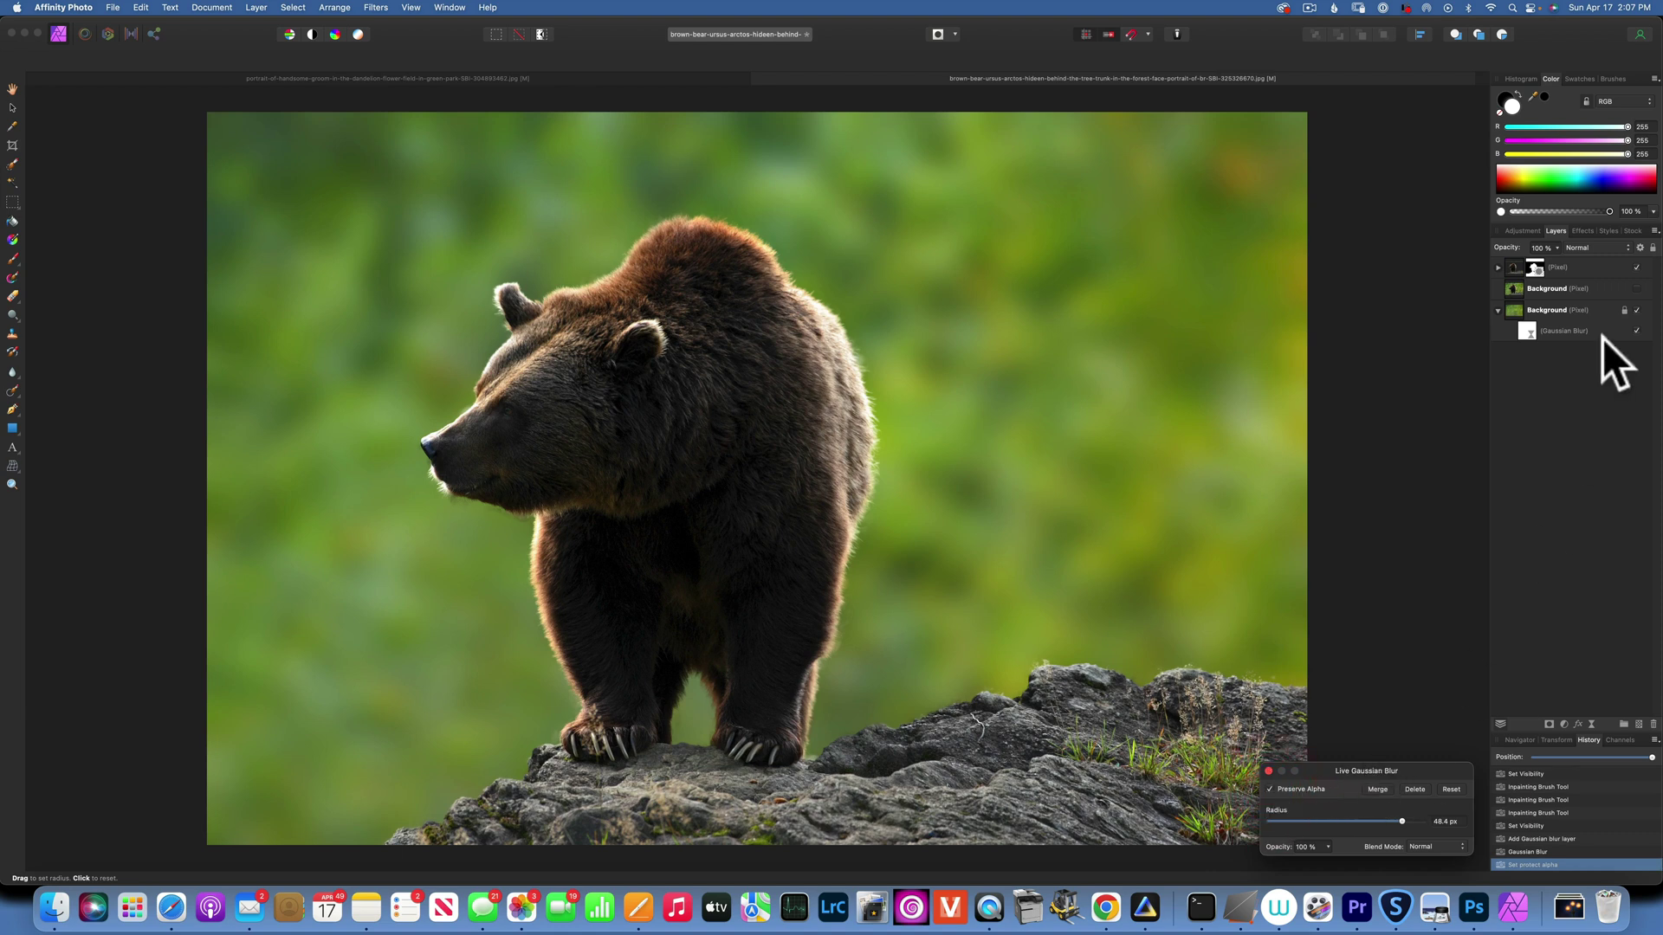
click(1637, 267)
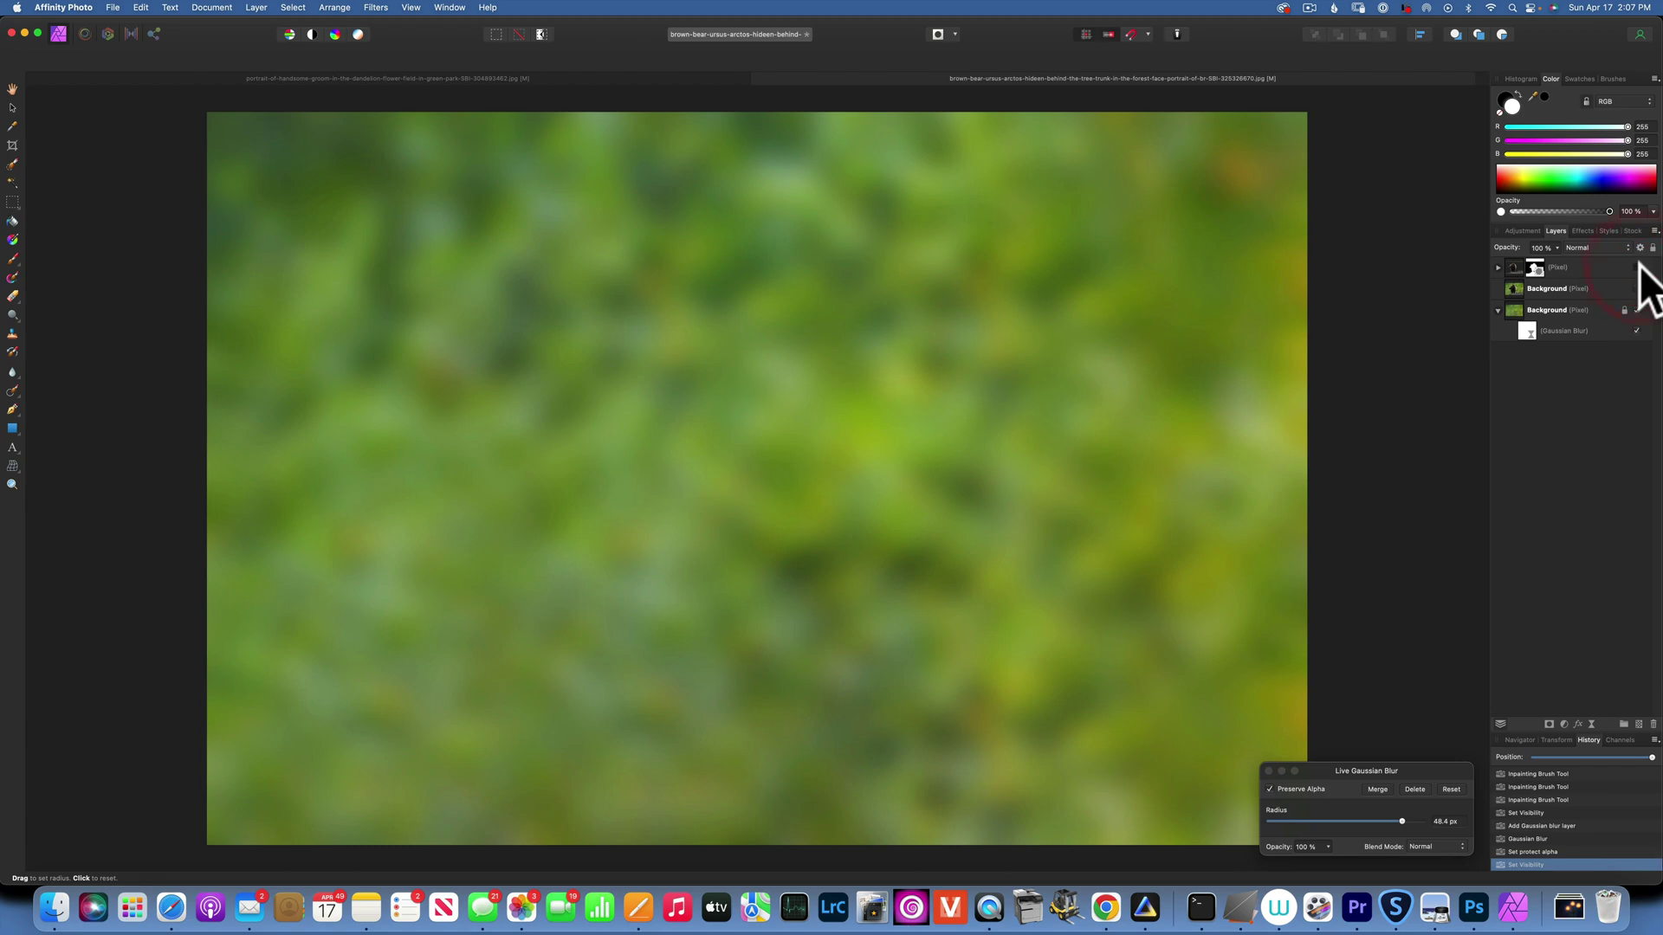
Show the masked bear layer again and toggle the bottom Background layer's visibility to check the bear against the blurred background.
click(1637, 266)
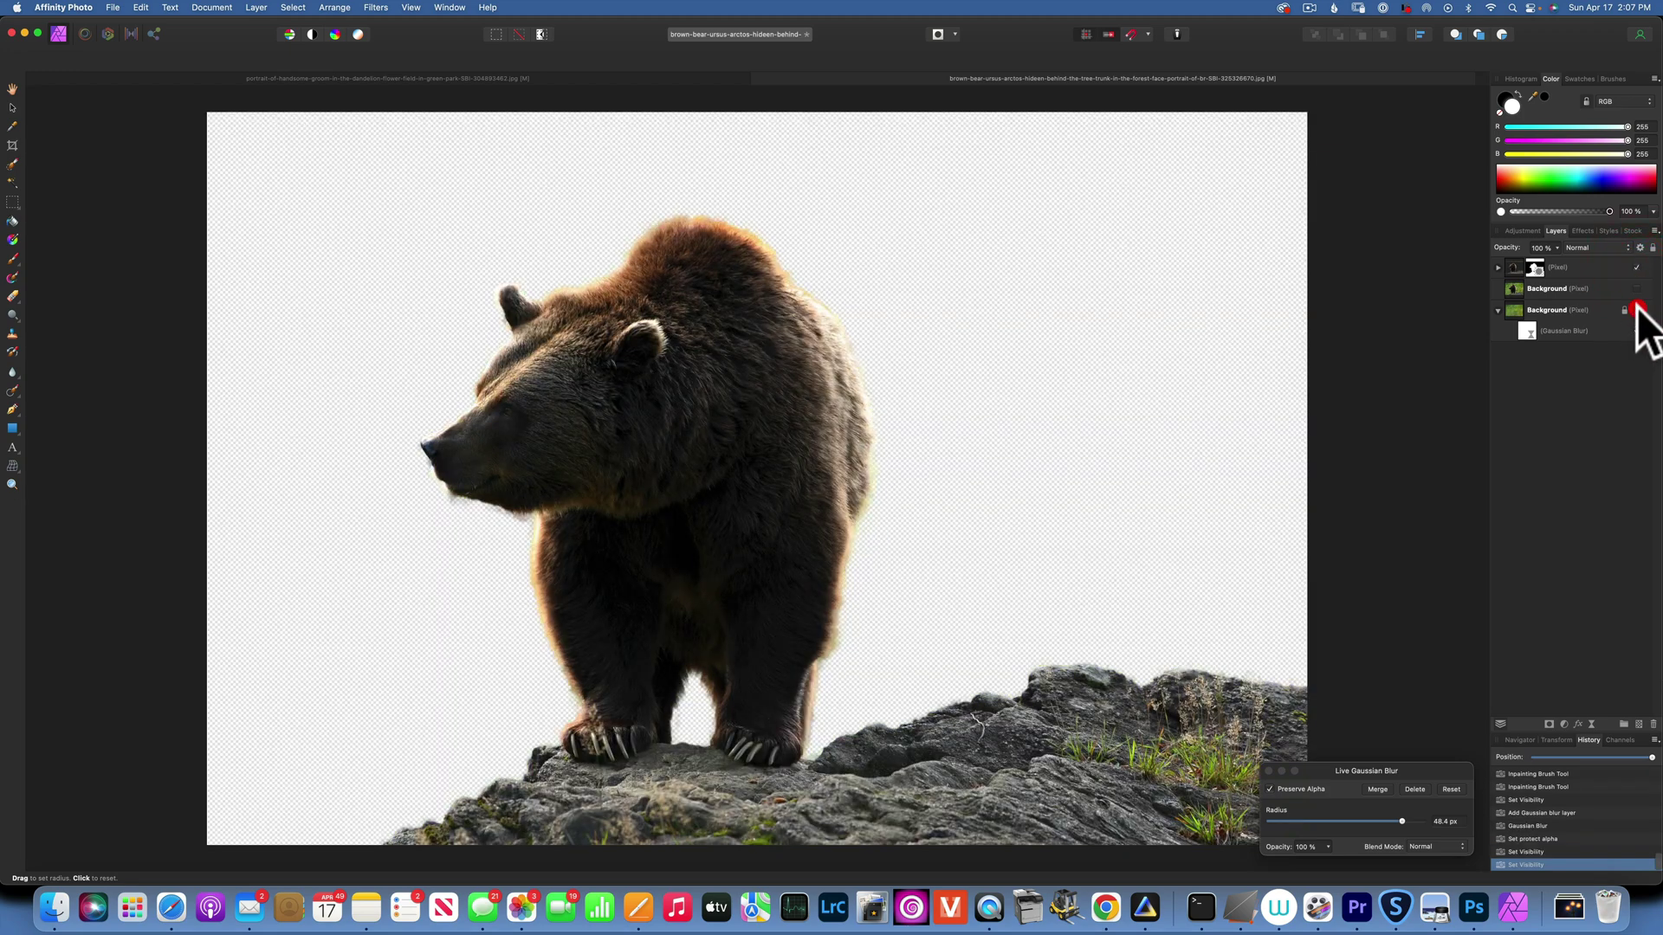
click(1637, 309)
click(1637, 309)
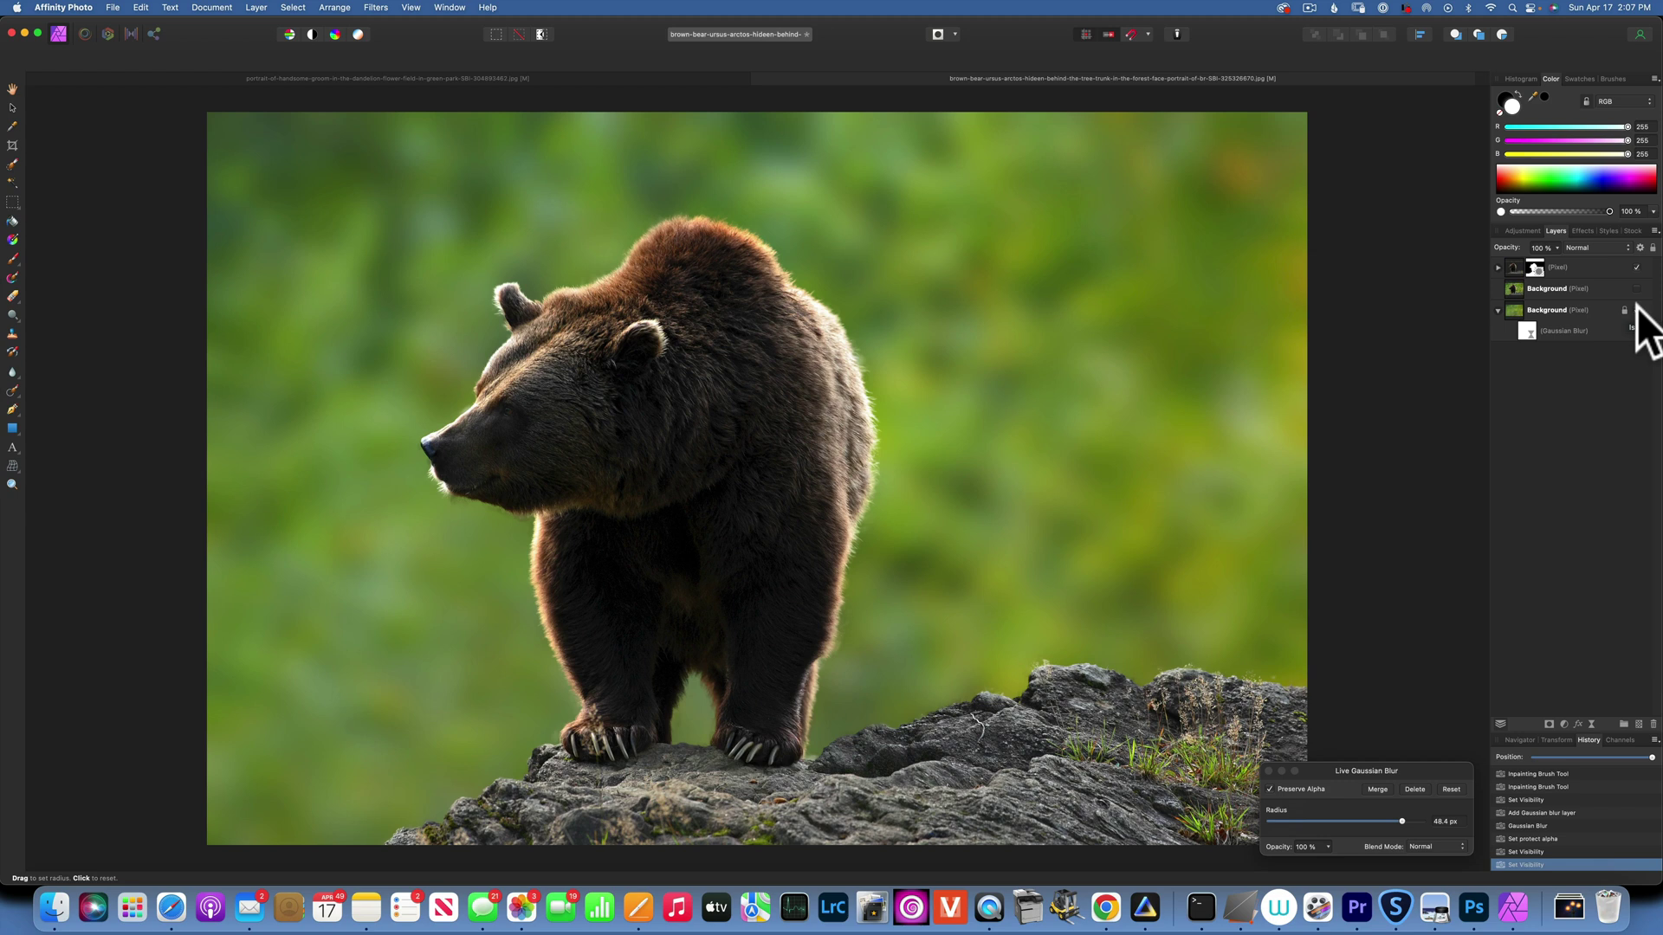
Add a Selective Color adjustment above the bottom Background layer and set Yellow to -41% for the Greens.
click(1551, 310)
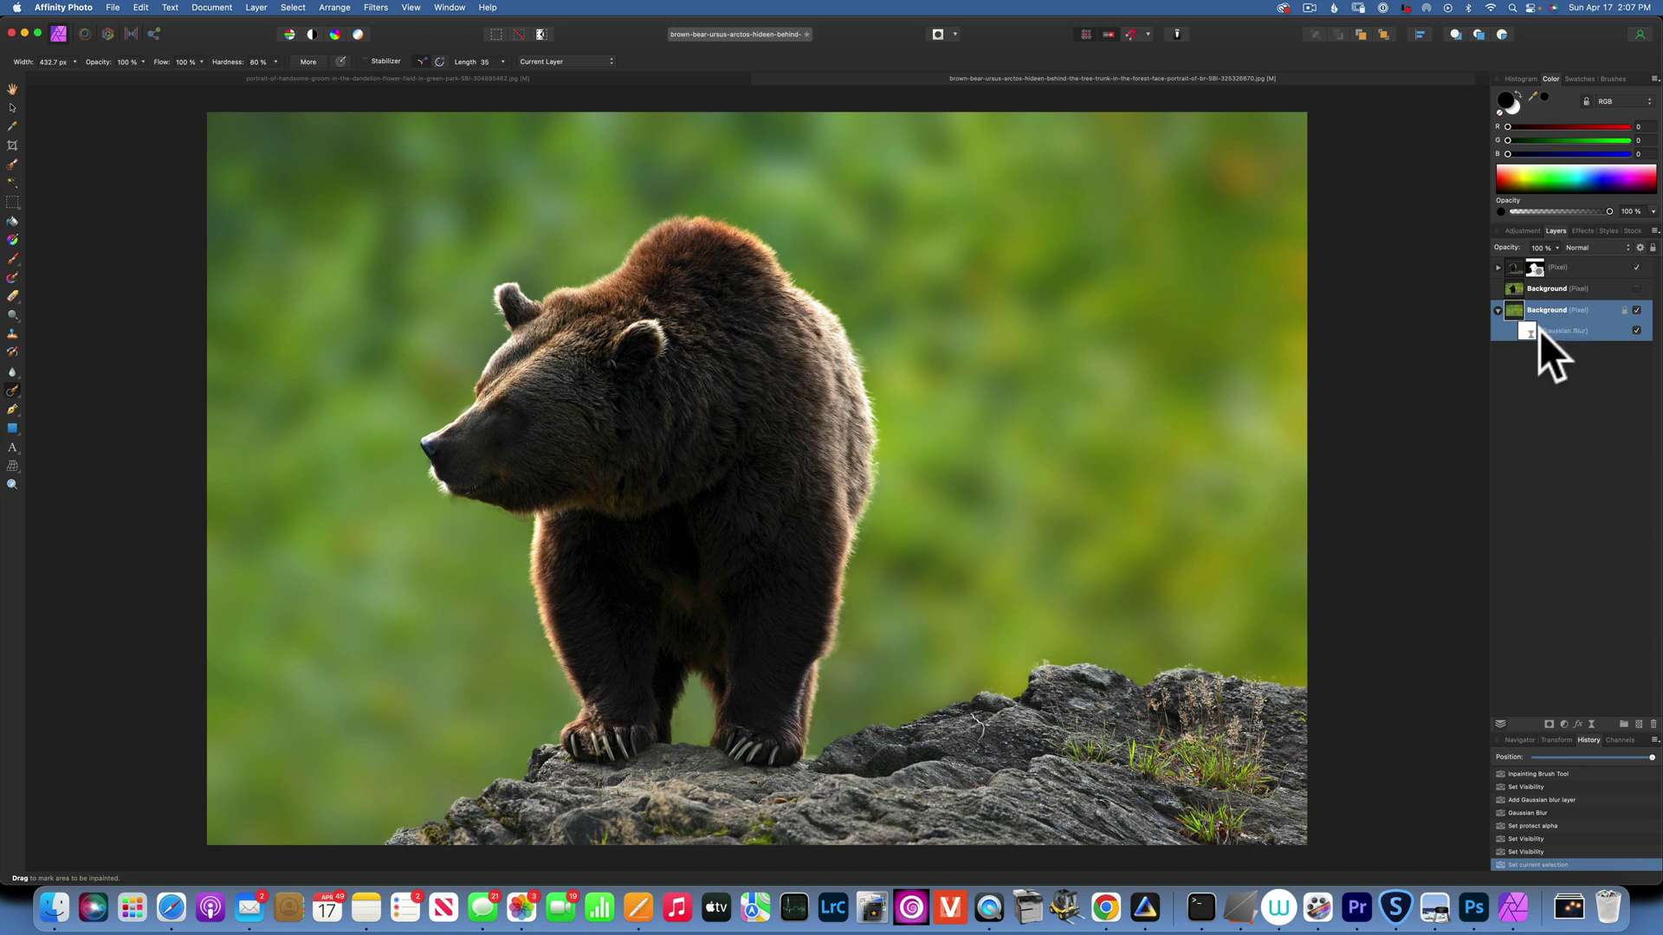
click(1563, 723)
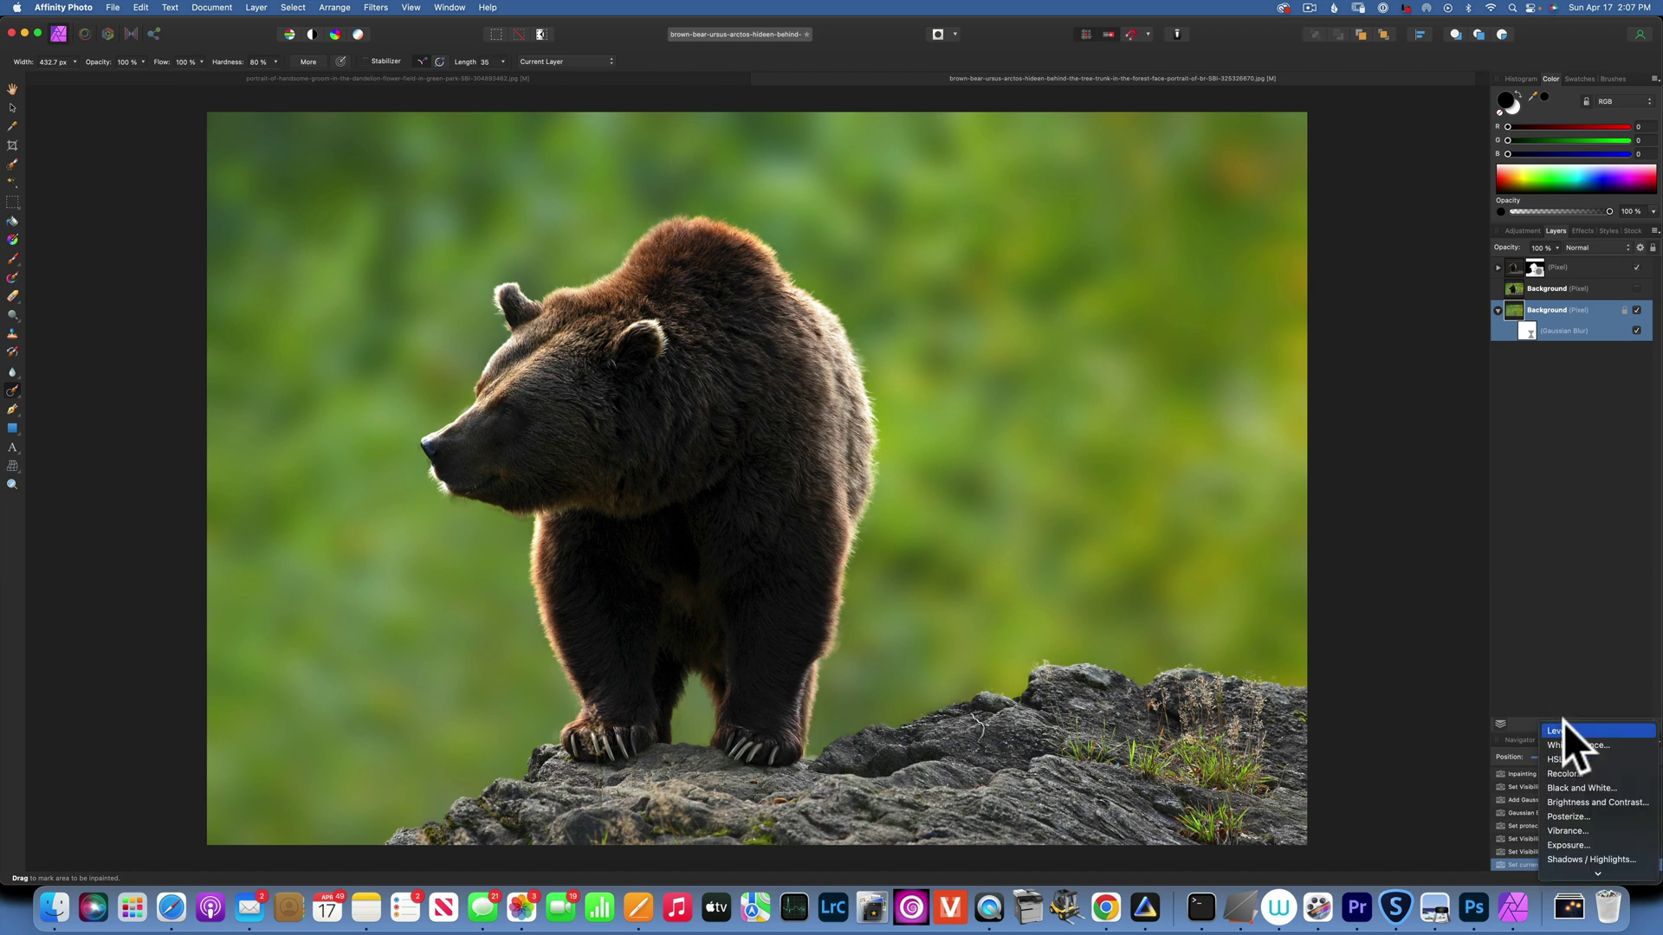
scroll(1583, 787, down, 5)
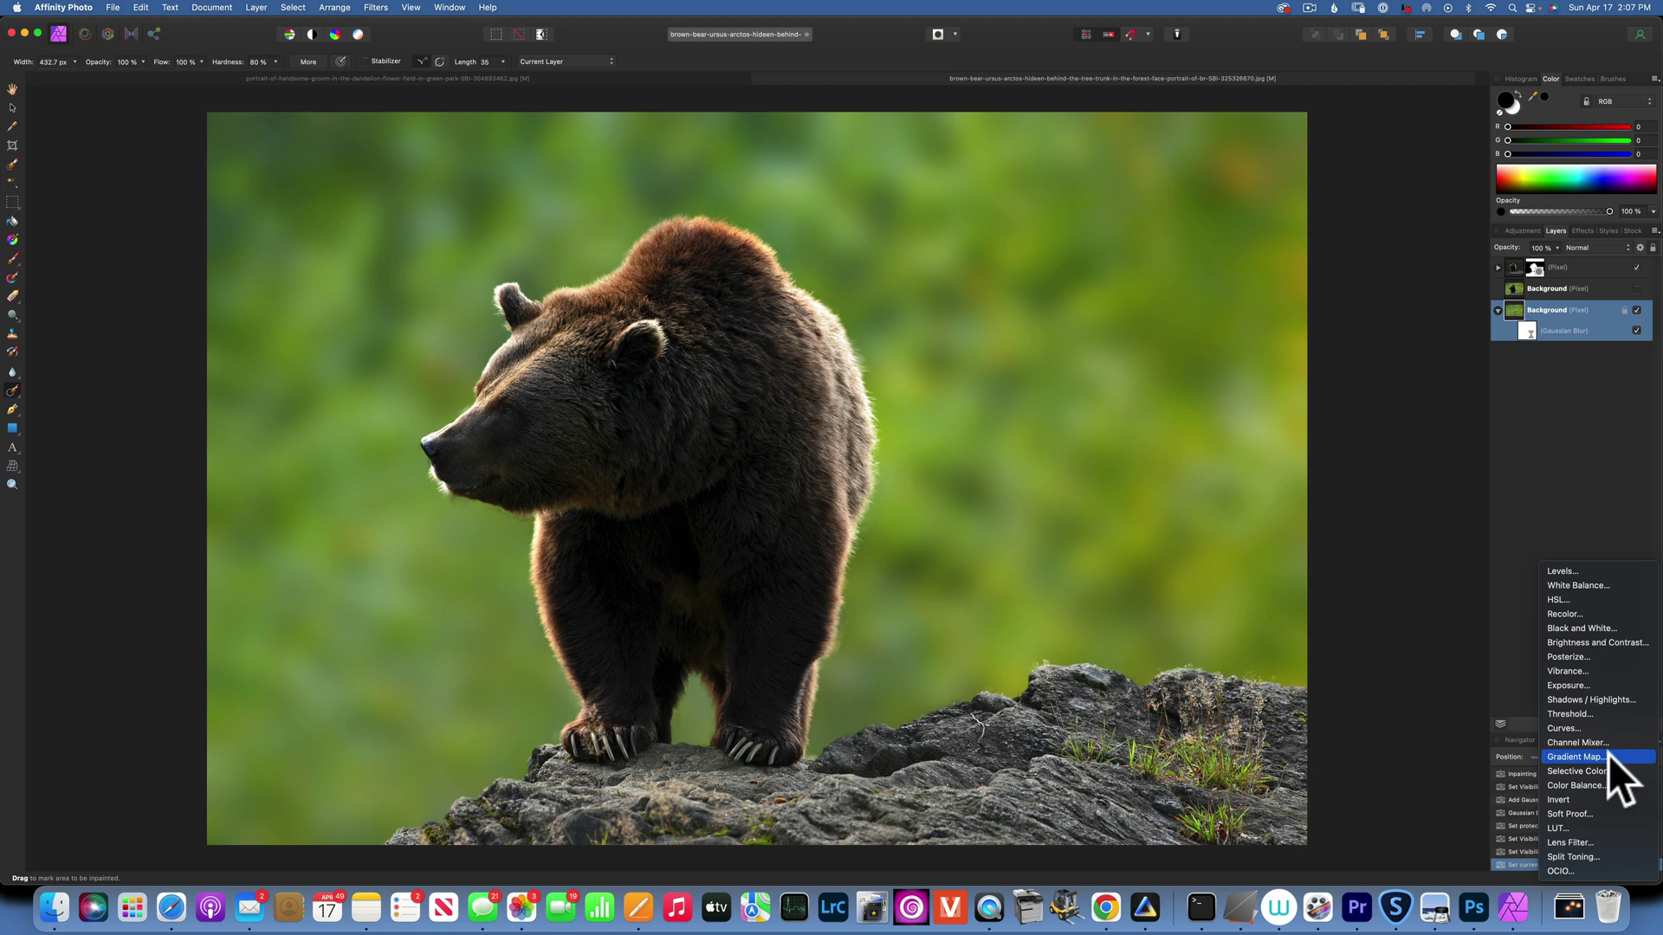
click(1592, 767)
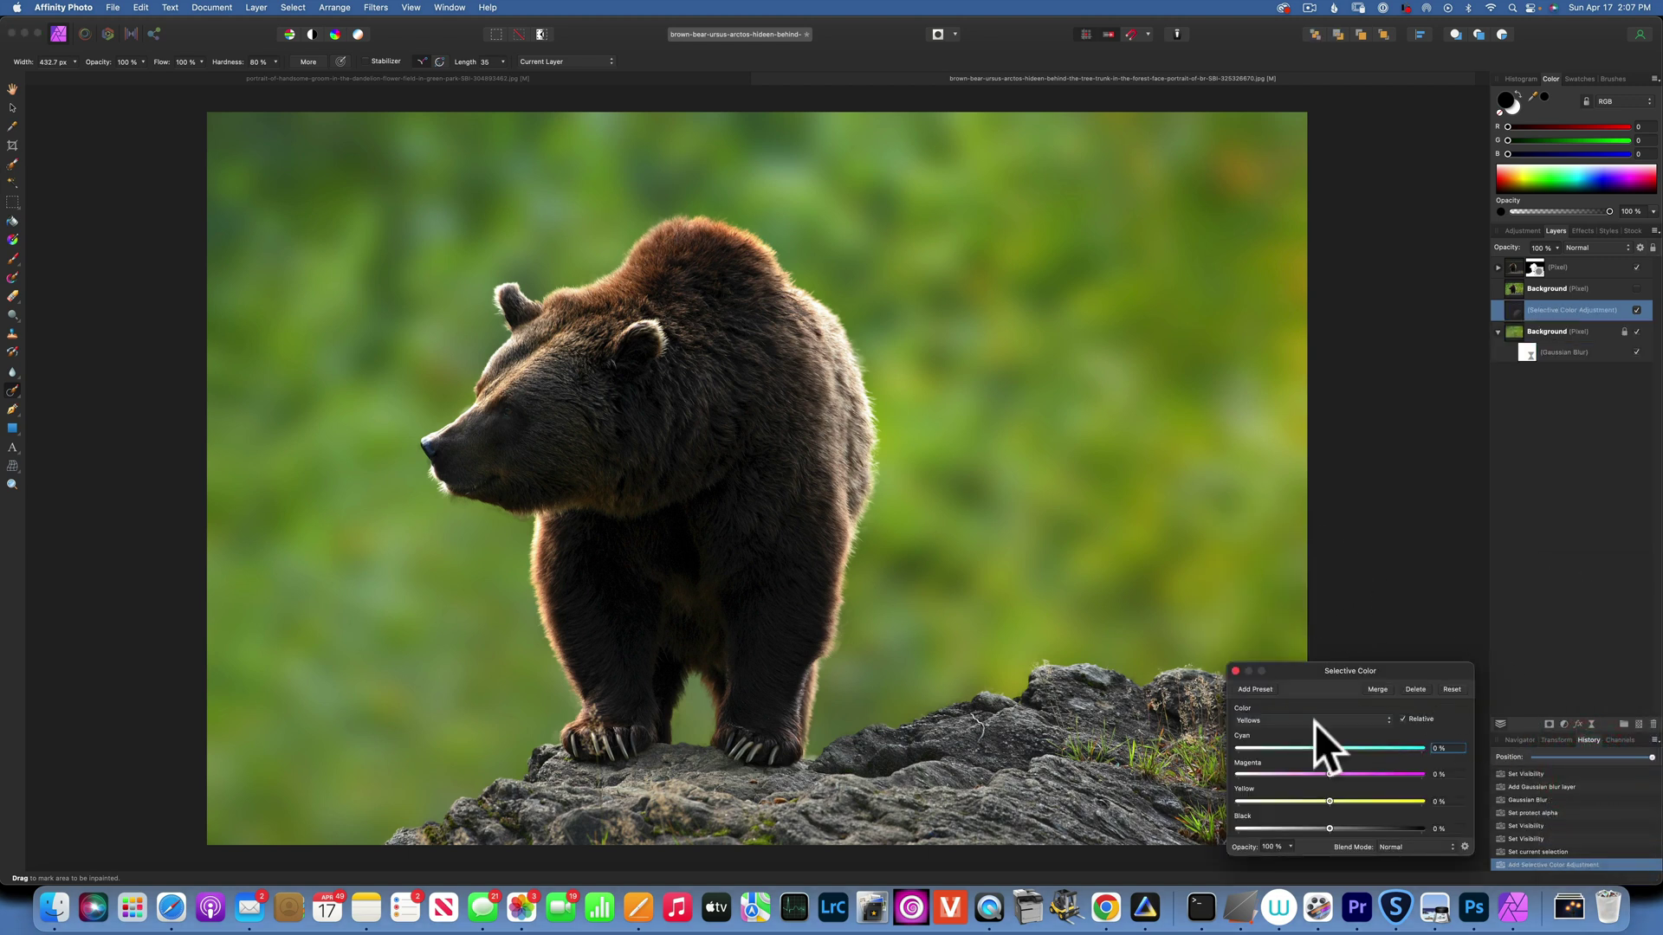
click(1274, 720)
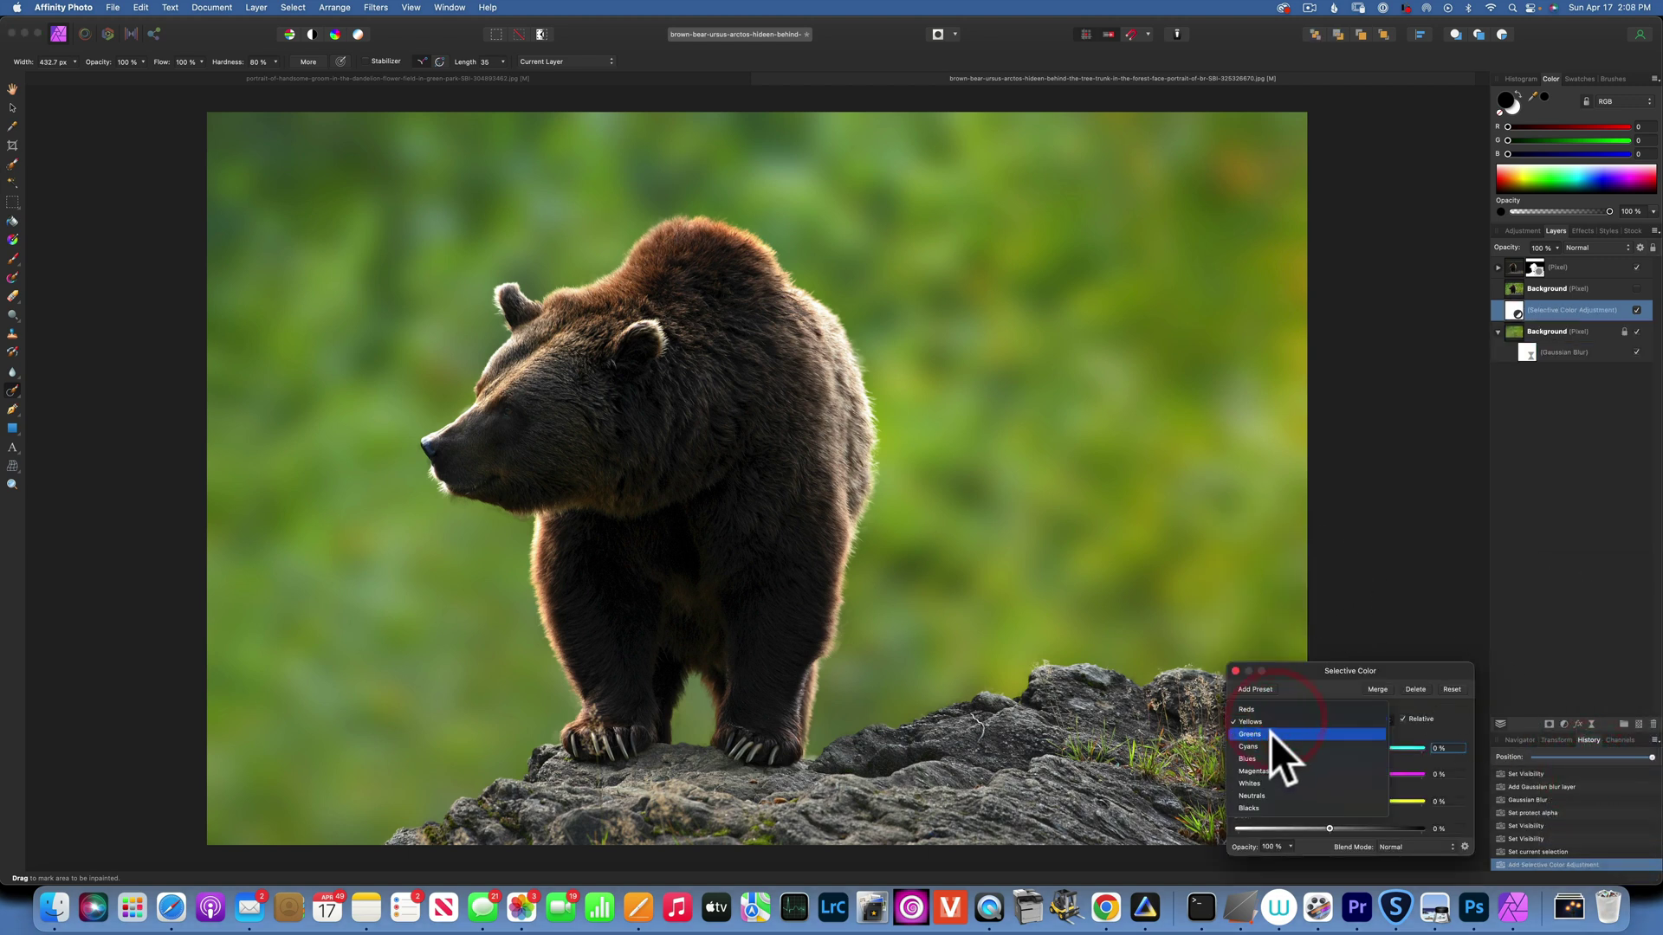
click(1271, 732)
drag(1327, 798, 1292, 798)
Set Yellow to -20% and Black to 36% for the Yellows in the Selective Color adjustment.
click(1264, 697)
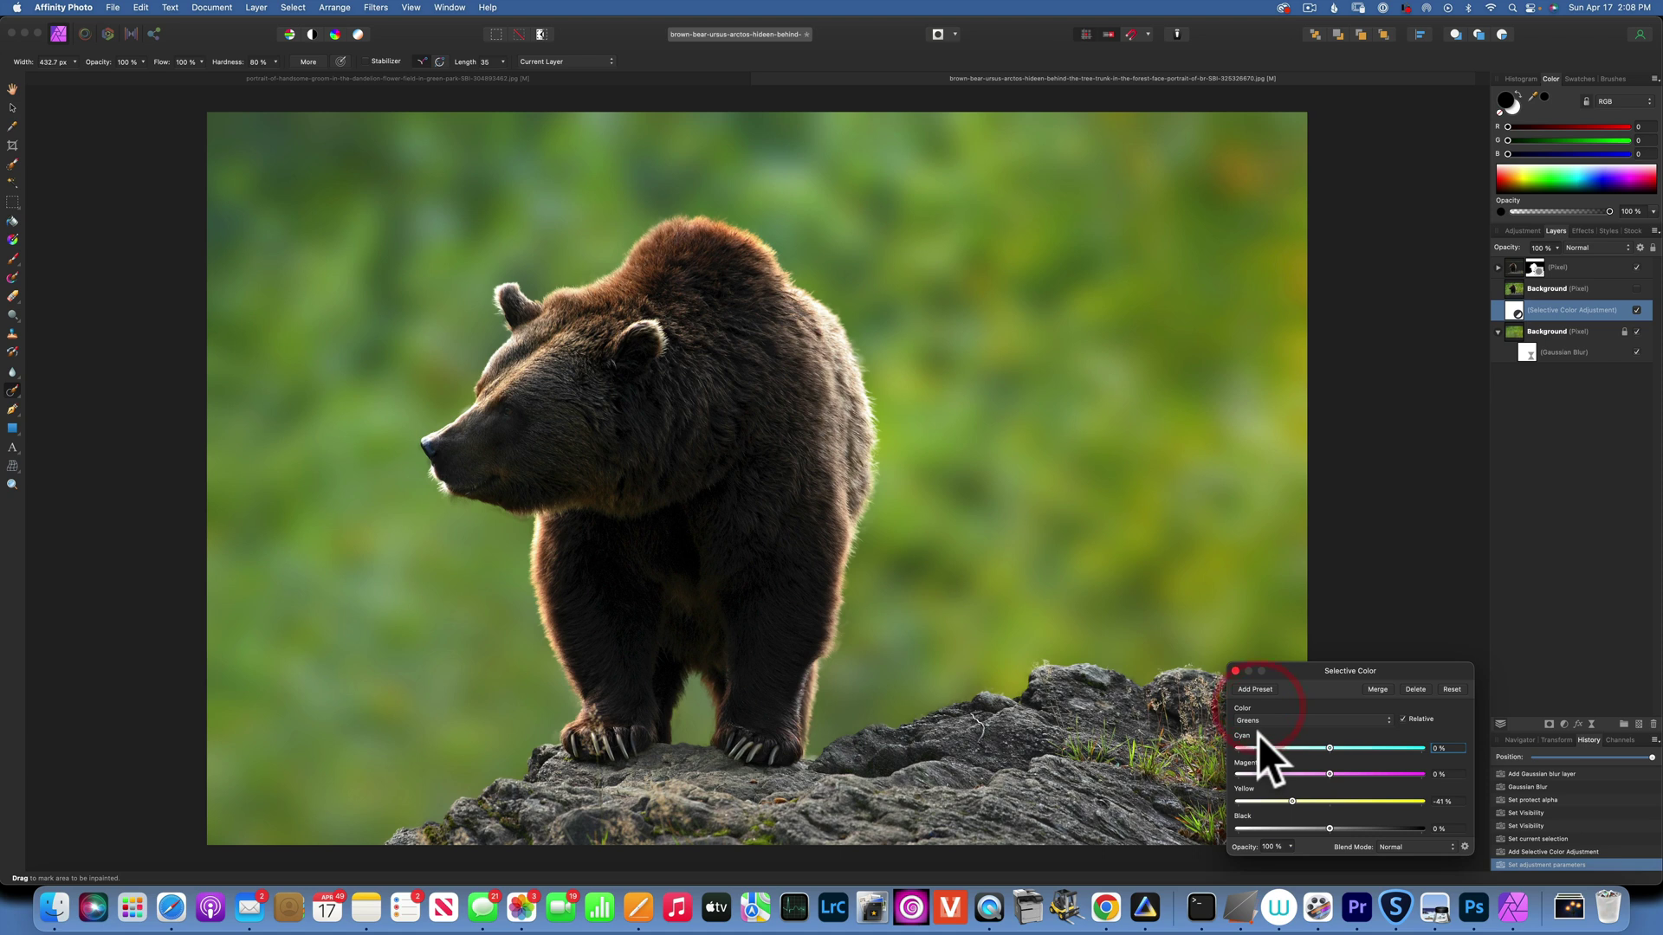
click(1261, 722)
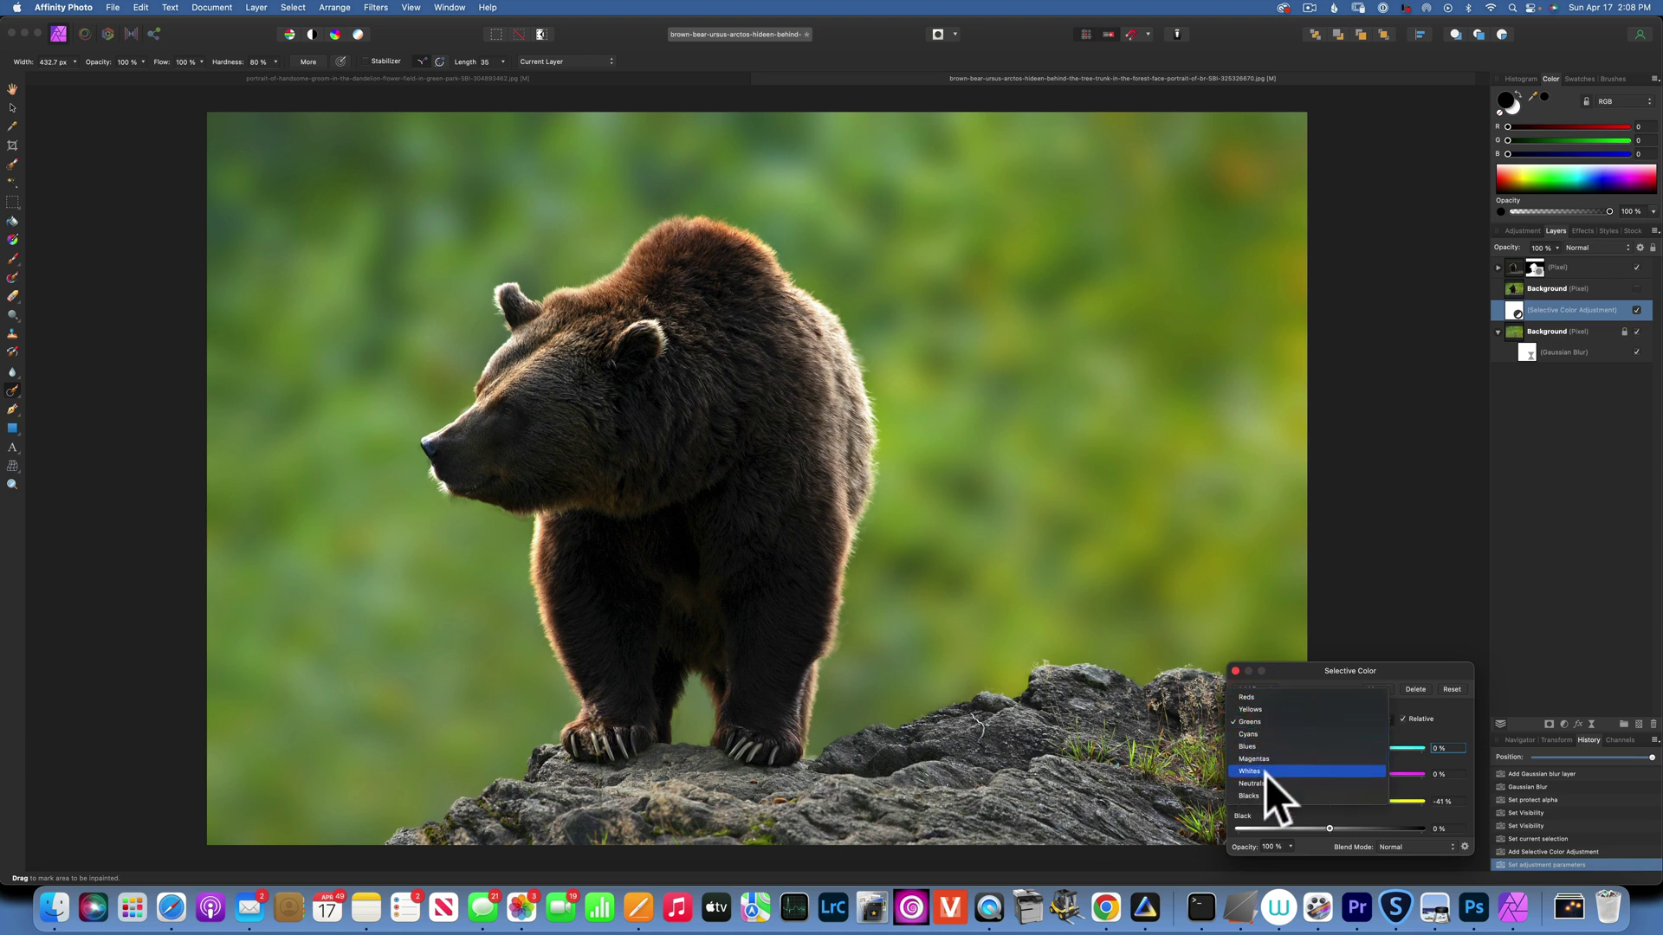
click(1260, 709)
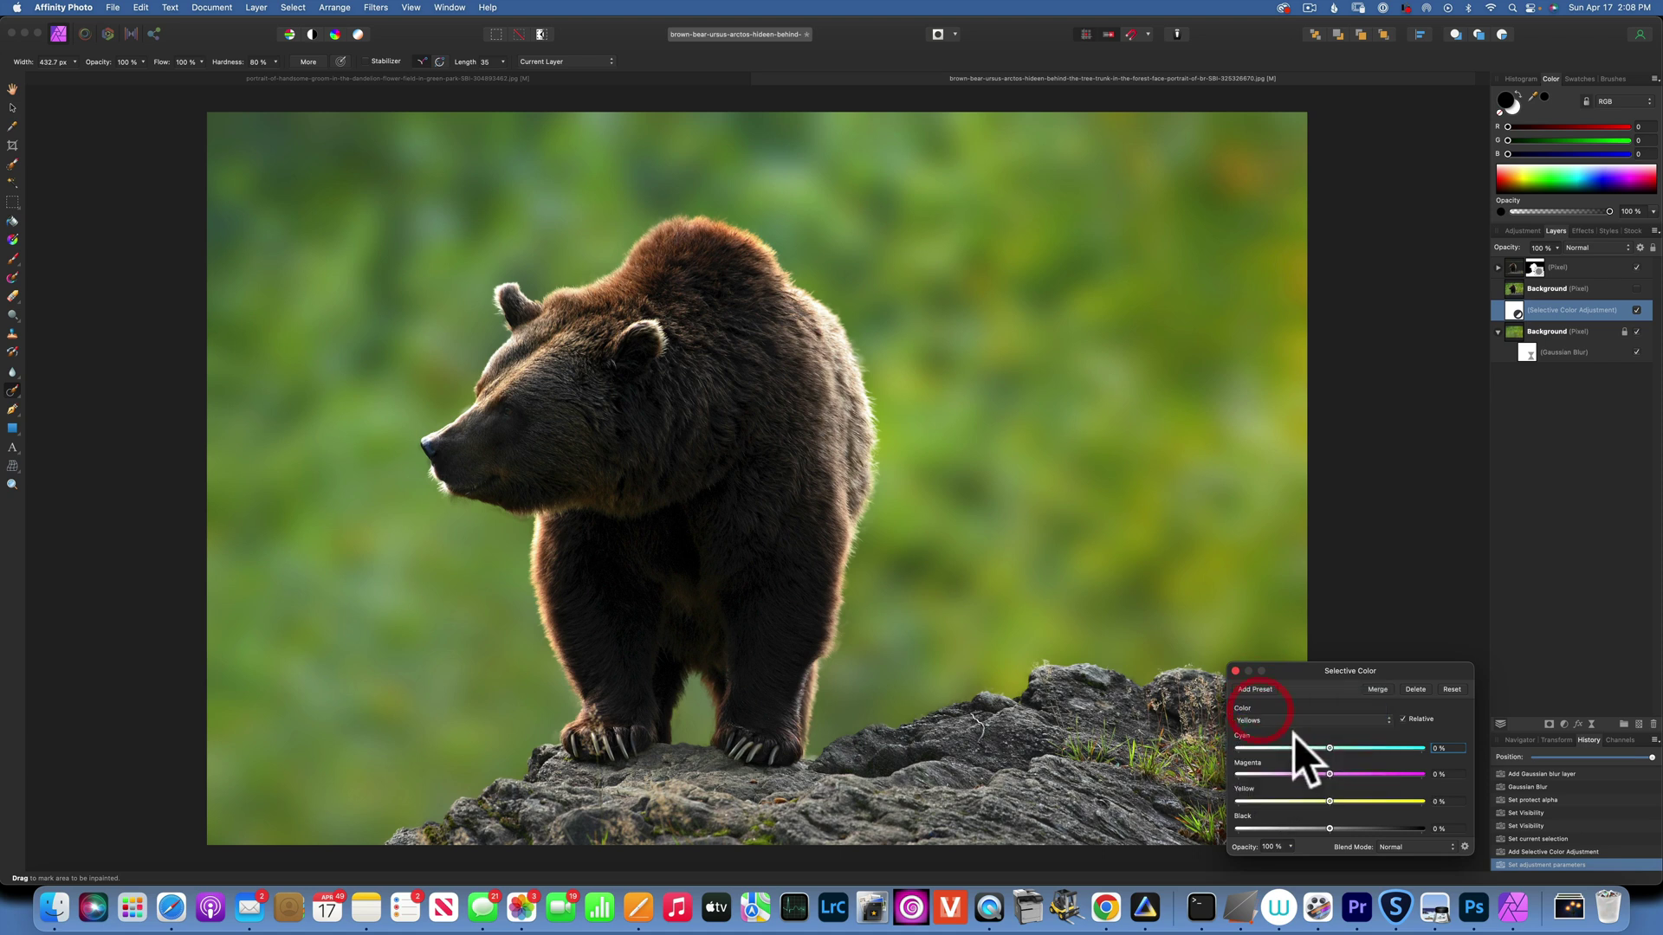
drag(1329, 799, 1366, 824)
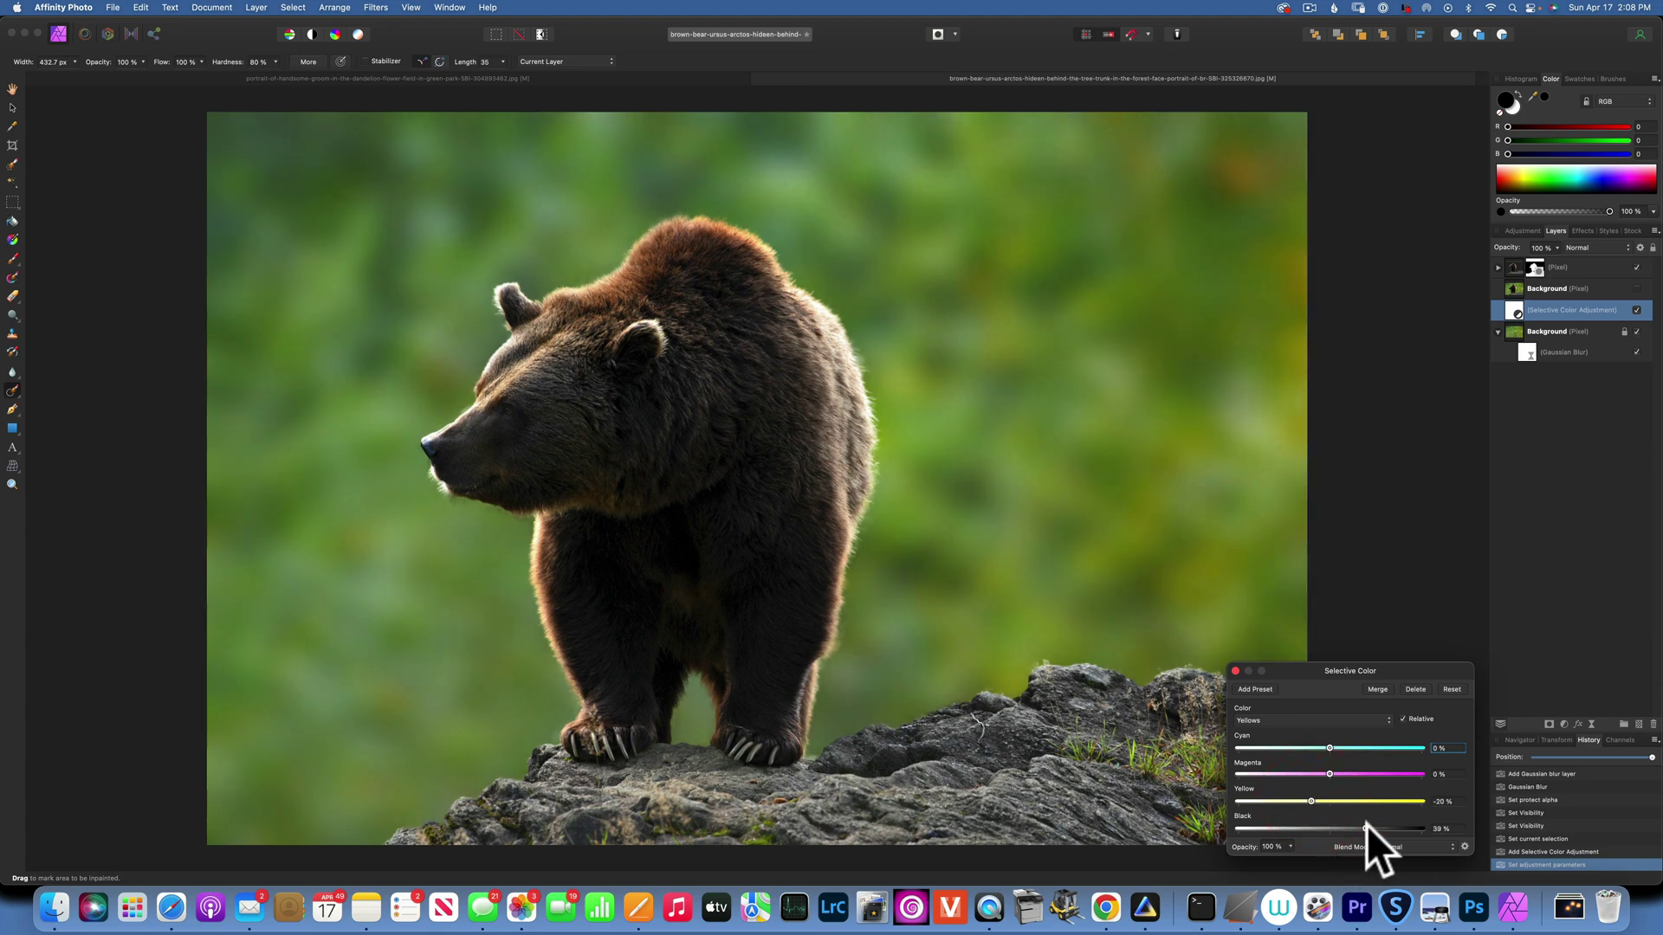
Set Magenta to 68% for the Greens in the Selective Color adjustment and close its settings.
click(1279, 719)
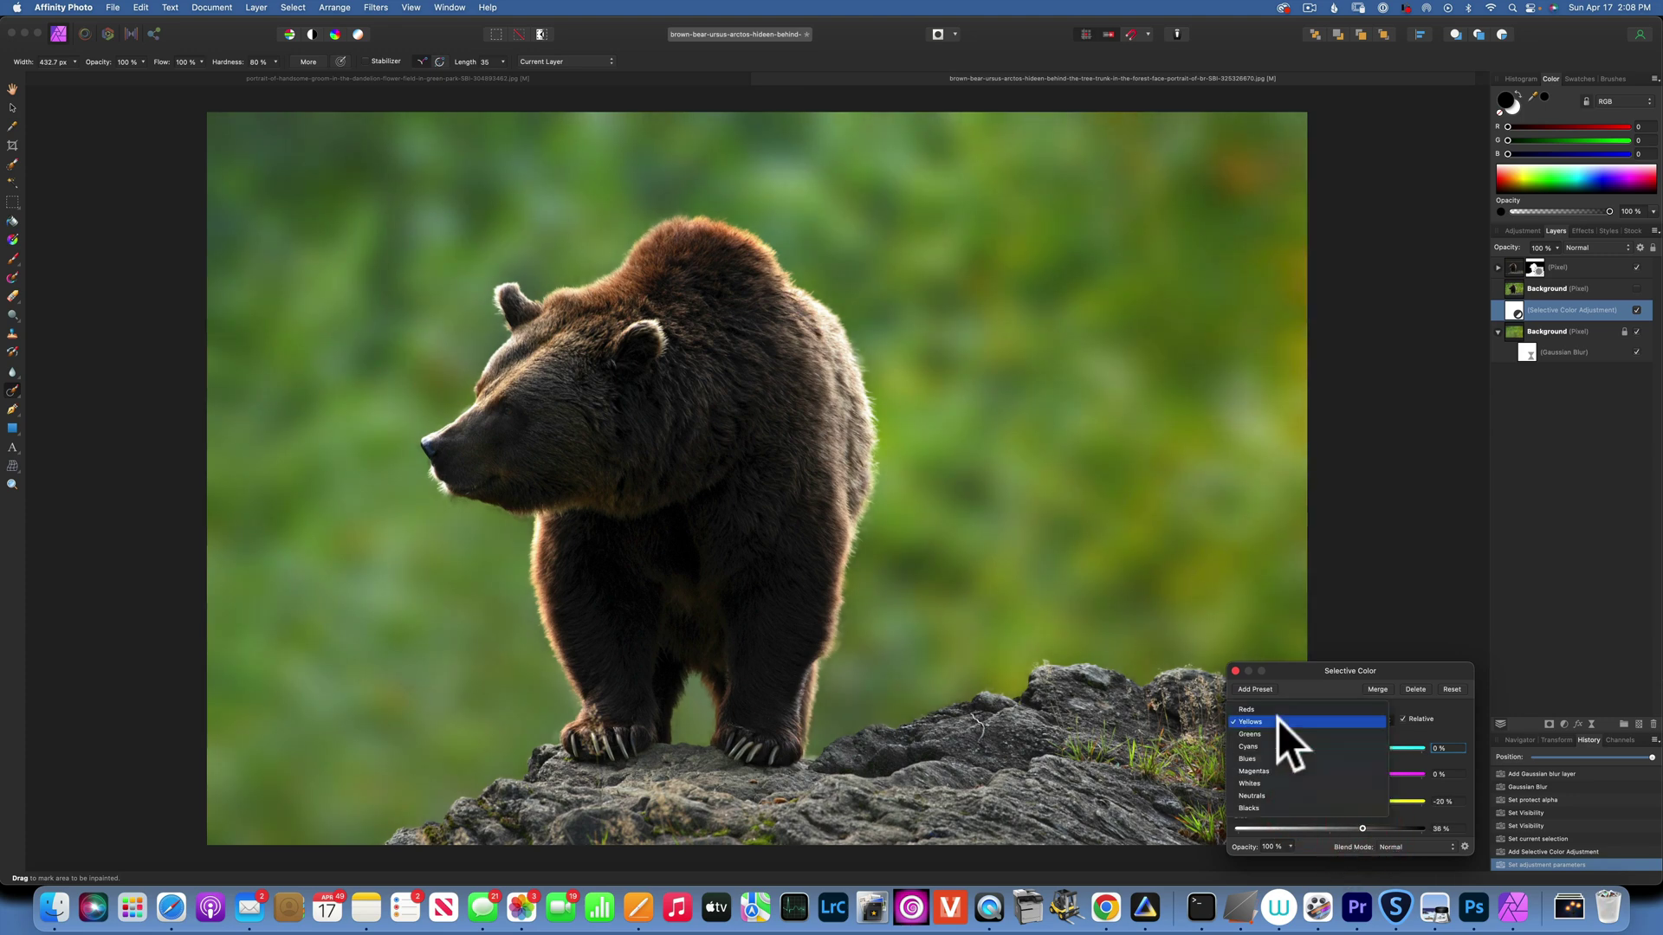
click(1264, 734)
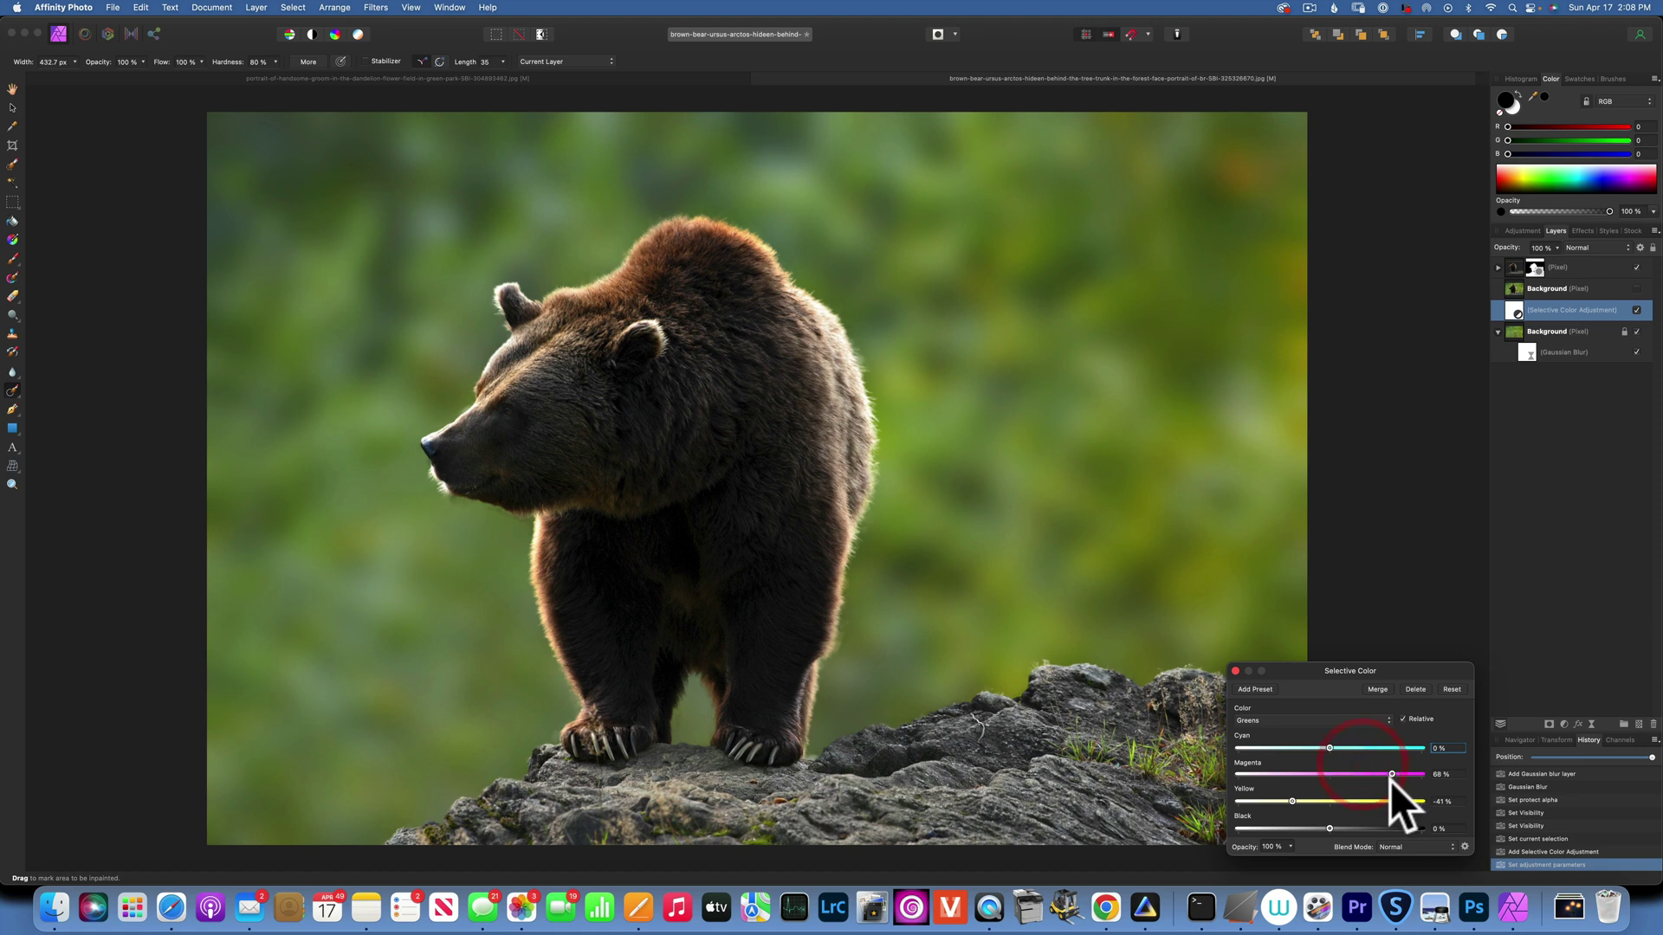
click(1236, 671)
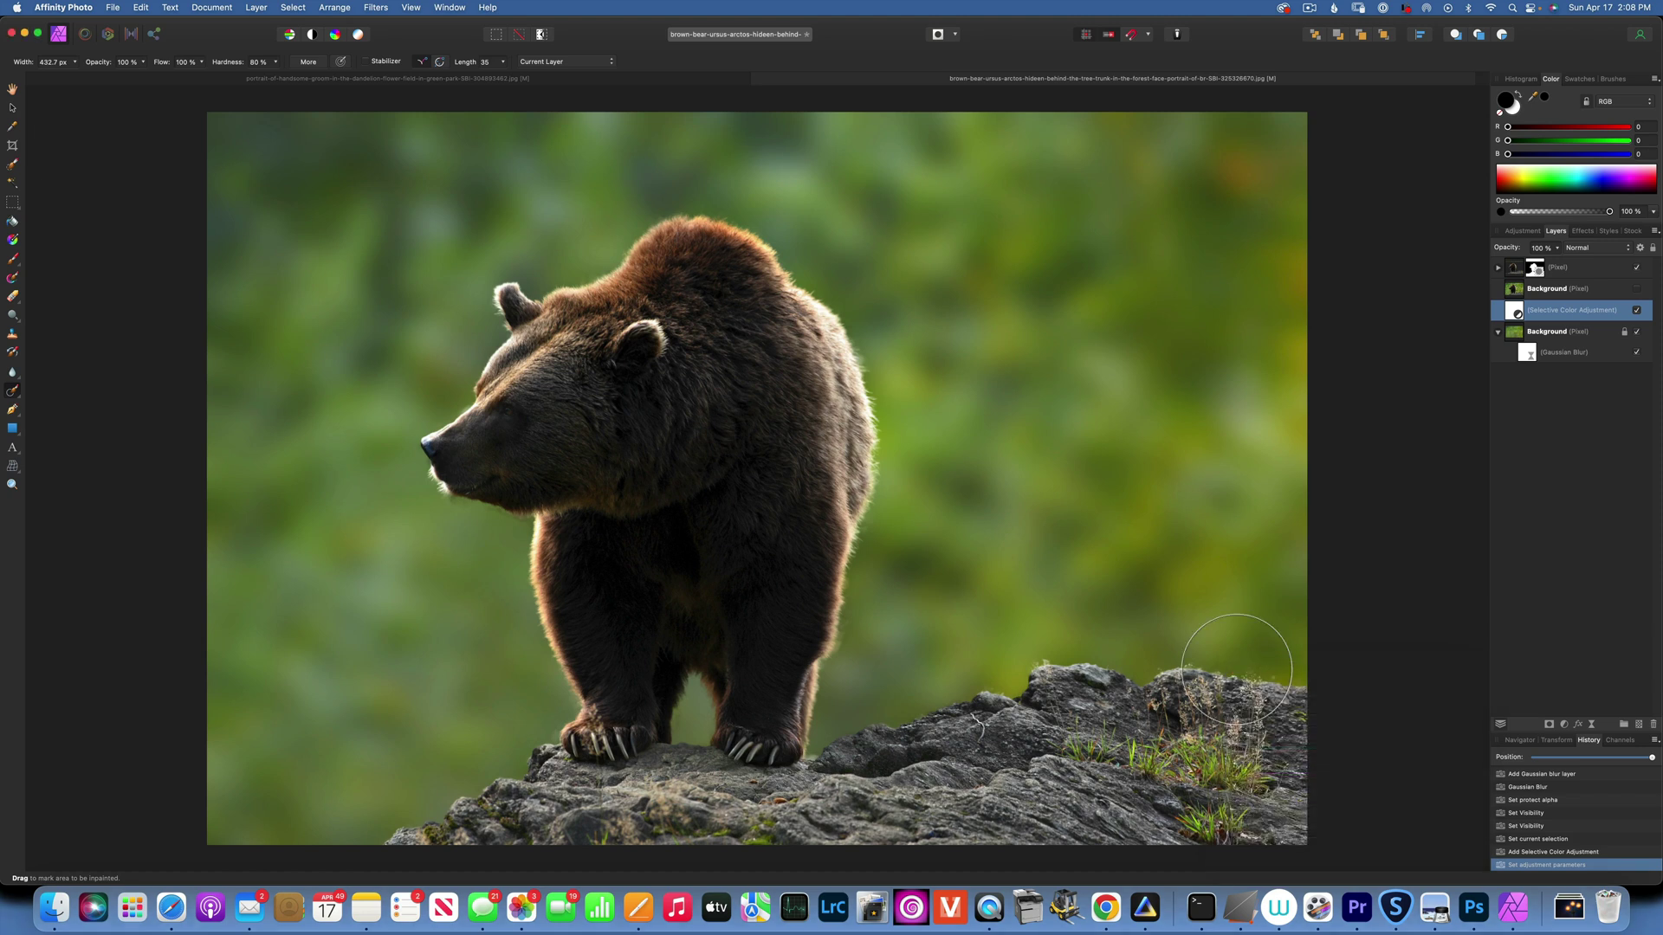